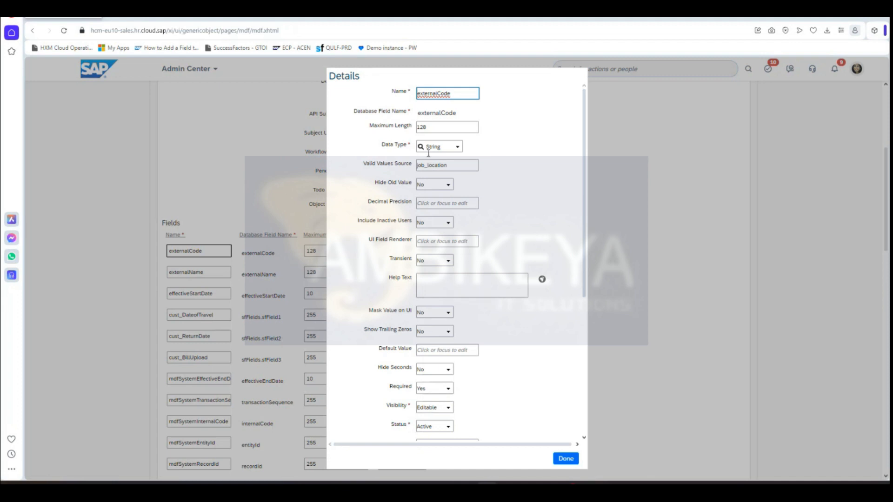
- Clear the Valid Values Source of the externalCode field
{"action": "left_click", "coordinate": [420, 207]}
{"action": "left_click", "coordinate": [450, 164]}
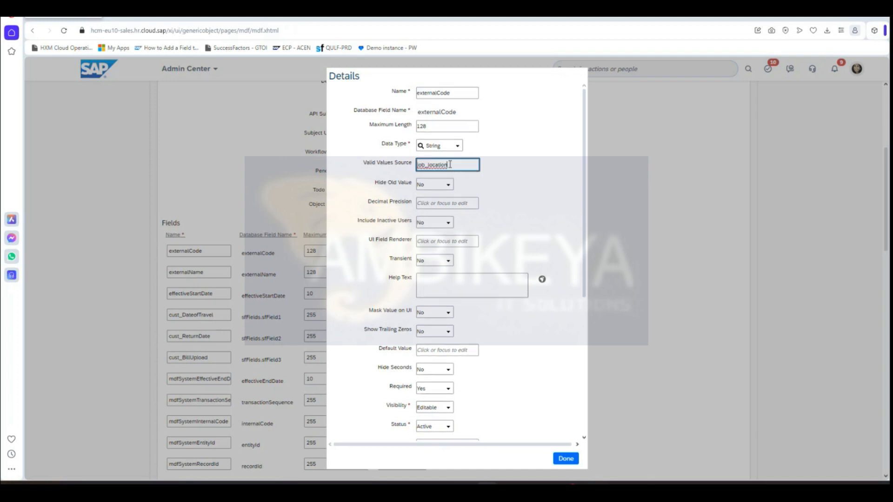
{"action": "key", "text": "BackSpace"}
{"action": "key", "text": "BackSpace"}
{"action": "key", "text": "BackSpace"}
{"action": "key", "text": "BackSpace"}
{"action": "key", "text": "BackSpace"}
{"action": "key", "text": "BackSpace"}
{"action": "key", "text": "BackSpace"}
{"action": "key", "text": "BackSpace"}
{"action": "key", "text": "BackSpace"}
{"action": "key", "text": "BackSpace"}
{"action": "key", "text": "BackSpace"}
{"action": "key", "text": "BackSpace"}
{"action": "left_click", "coordinate": [501, 197]}
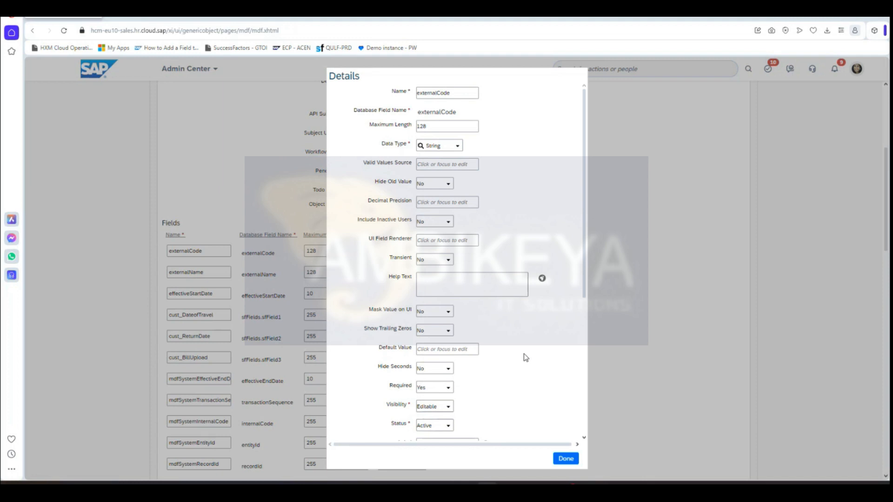
- Change the externalCode field's label to "S.No" and close its details
{"action": "scroll", "coordinate": [524, 354], "scroll_direction": "down", "scroll_amount": 3}
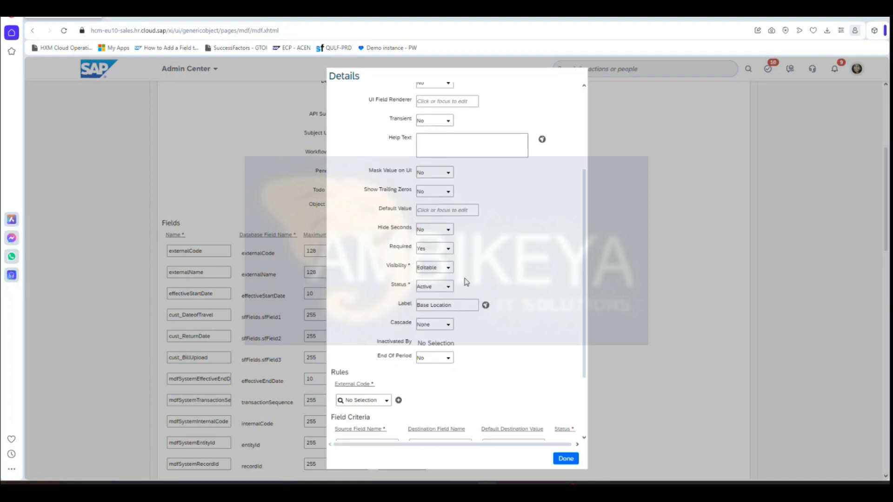
{"action": "left_click", "coordinate": [474, 307]}
{"action": "left_click", "coordinate": [473, 307]}
{"action": "key", "text": "BackSpace"}
{"action": "key", "text": "BackSpace"}
{"action": "key", "text": "BackSpace"}
{"action": "key", "text": "BackSpace"}
{"action": "key", "text": "BackSpace"}
{"action": "key", "text": "BackSpace"}
{"action": "key", "text": "BackSpace"}
{"action": "key", "text": "BackSpace"}
{"action": "key", "text": "BackSpace"}
{"action": "key", "text": "BackSpace"}
{"action": "key", "text": "BackSpace"}
{"action": "key", "text": "BackSpace"}
{"action": "type", "text": "S.N"}
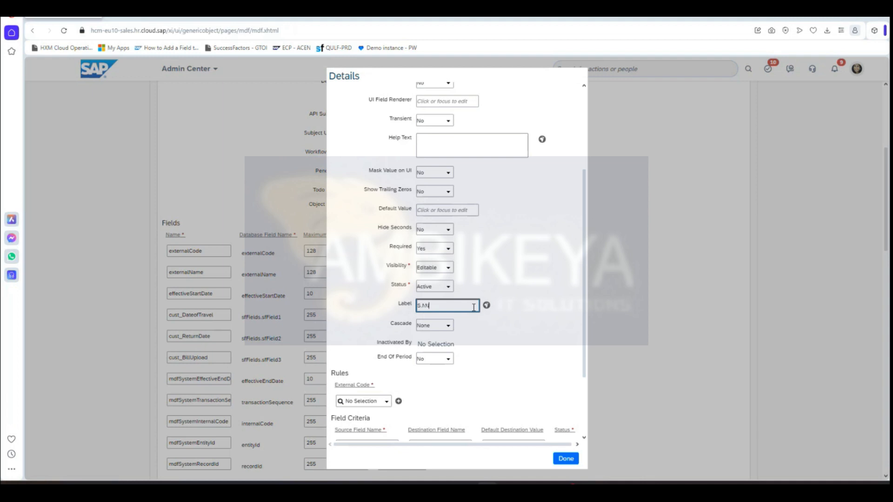
{"action": "type", "text": "o"}
{"action": "left_click", "coordinate": [534, 364]}
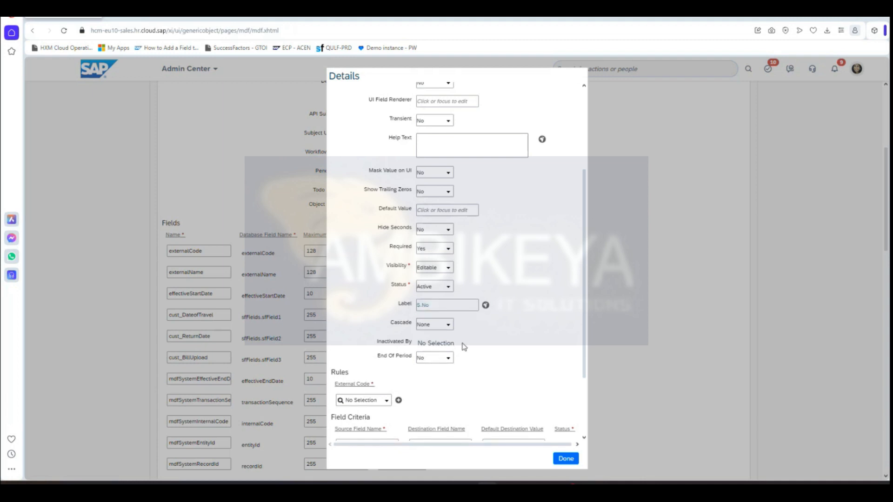
{"action": "left_click", "coordinate": [565, 458]}
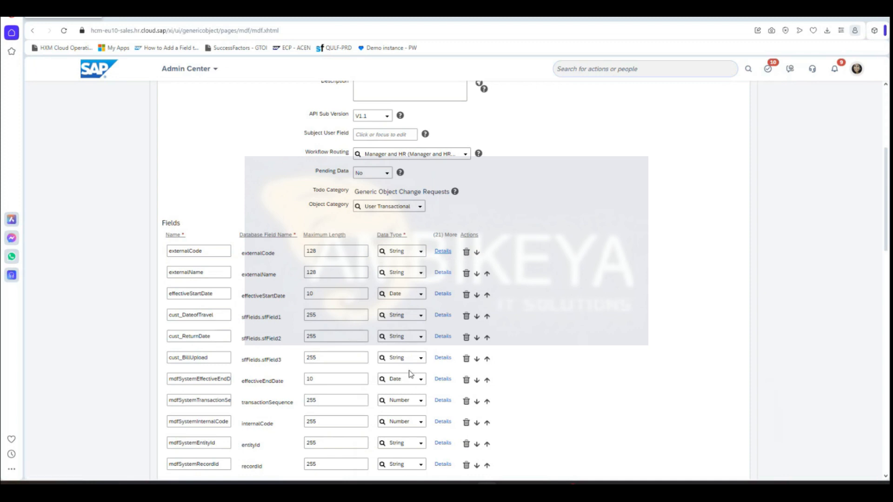
- Open the details of the externalName field and set its data type to User
{"action": "scroll", "coordinate": [415, 441], "scroll_direction": "down", "scroll_amount": 4}
{"action": "scroll", "coordinate": [416, 441], "scroll_direction": "up", "scroll_amount": 2}
{"action": "scroll", "coordinate": [415, 442], "scroll_direction": "down", "scroll_amount": 2}
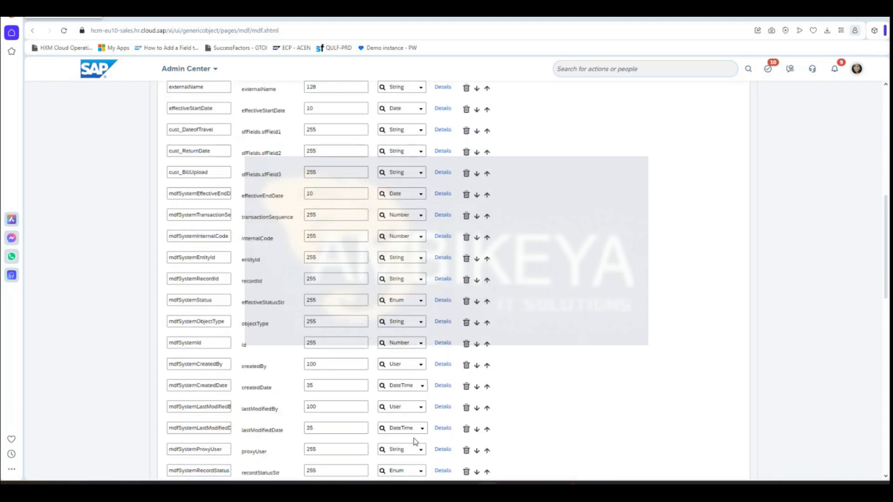
{"action": "scroll", "coordinate": [415, 441], "scroll_direction": "up", "scroll_amount": 5}
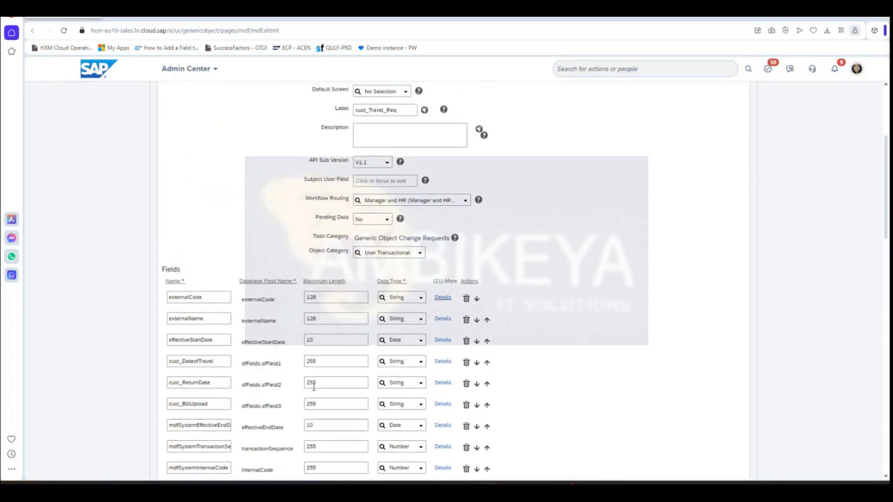
{"action": "left_click", "coordinate": [443, 319]}
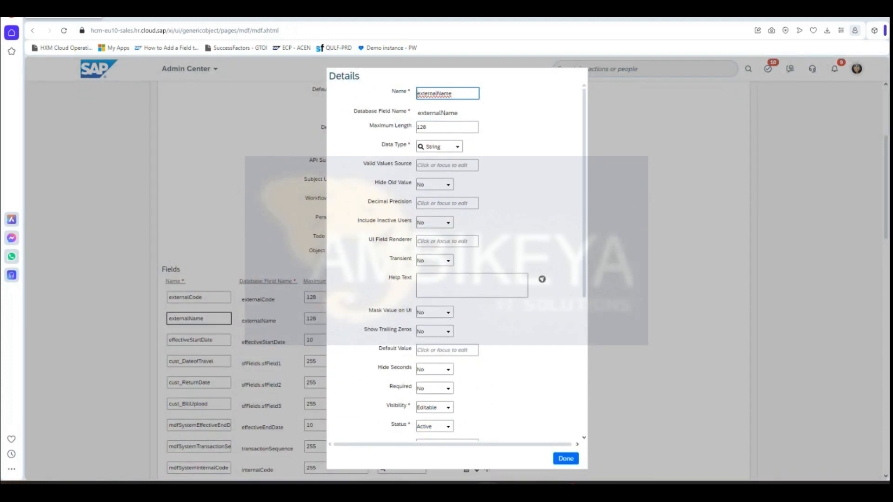
{"action": "scroll", "coordinate": [530, 384], "scroll_direction": "down", "scroll_amount": 3}
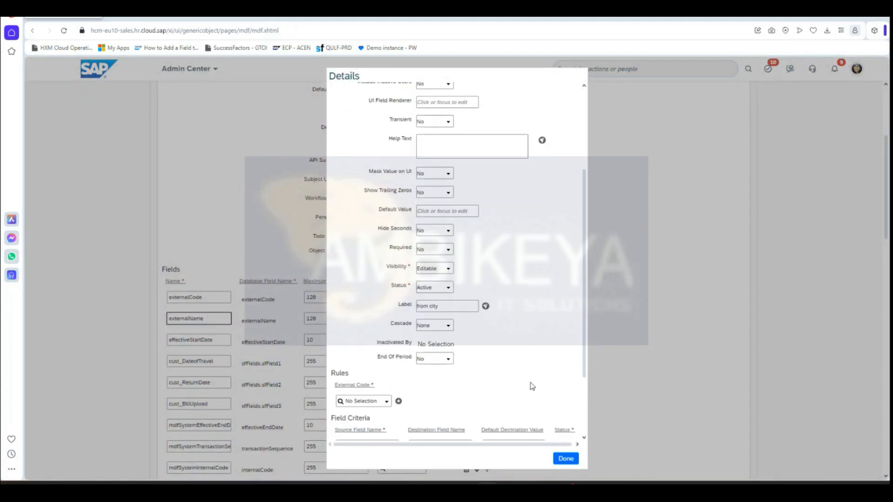
{"action": "scroll", "coordinate": [532, 386], "scroll_direction": "up", "scroll_amount": 3}
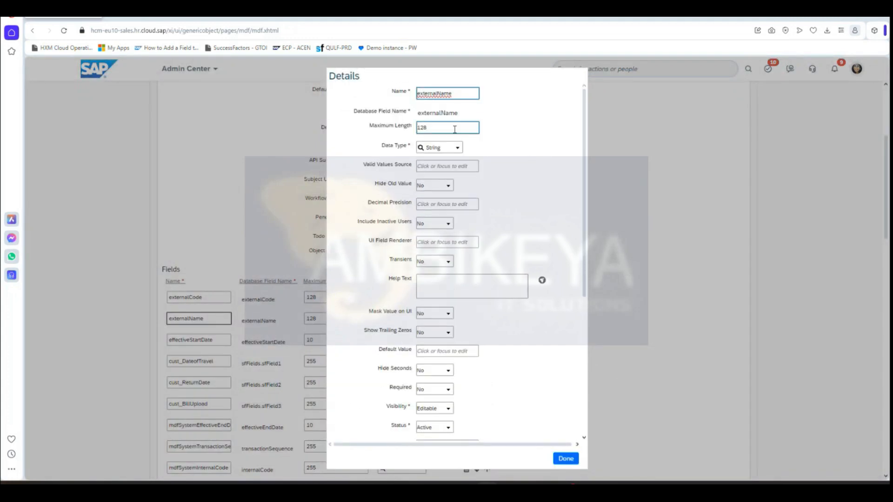
{"action": "left_click", "coordinate": [455, 148]}
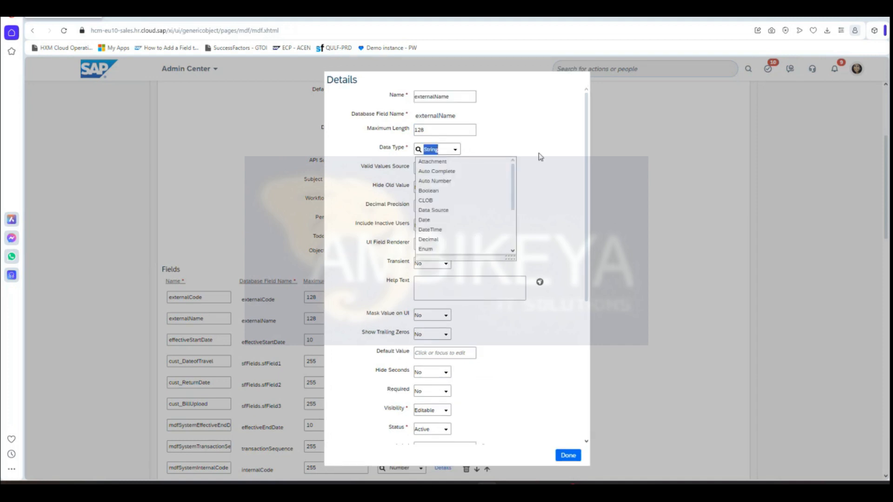
{"action": "left_click", "coordinate": [455, 147]}
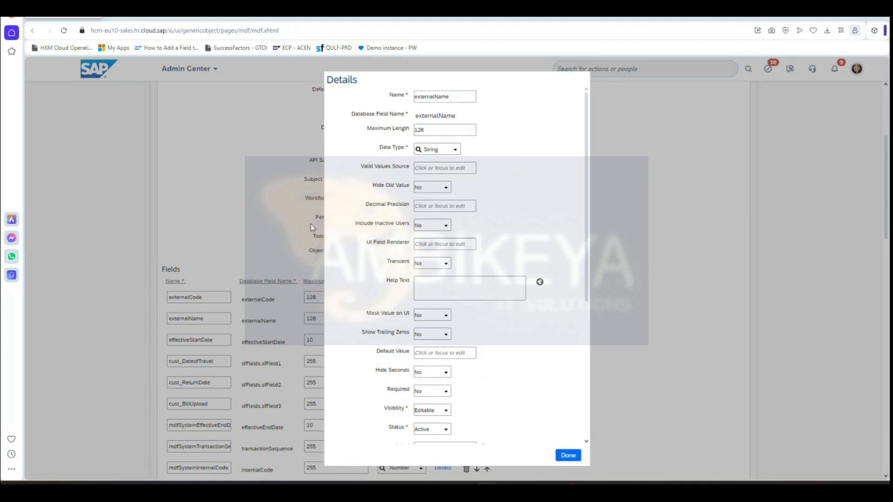
{"action": "left_click", "coordinate": [453, 150]}
{"action": "scroll", "coordinate": [458, 196], "scroll_direction": "down", "scroll_amount": 3}
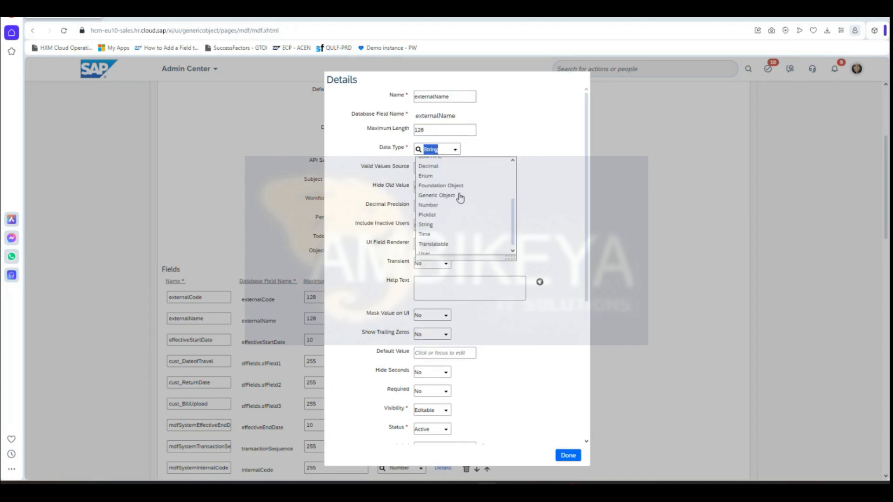
{"action": "left_click", "coordinate": [462, 256]}
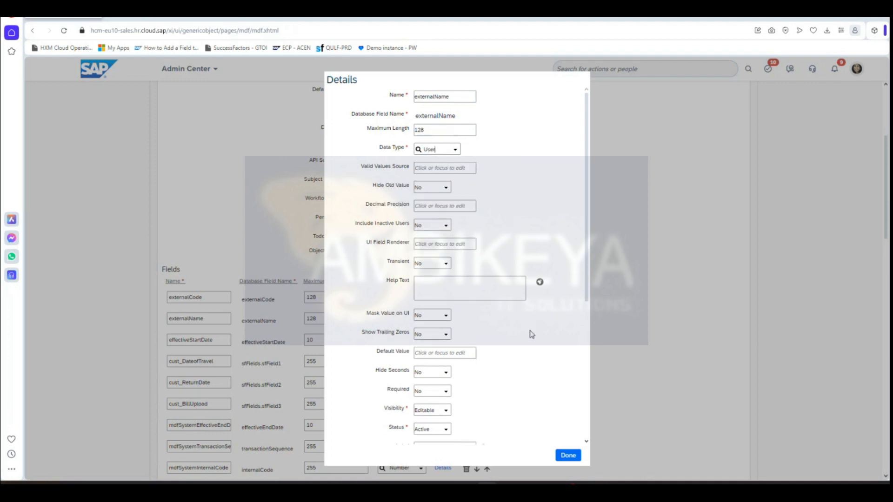
- Change the externalName field's label to "Employee Name" and close its details
{"action": "scroll", "coordinate": [530, 333], "scroll_direction": "down", "scroll_amount": 2}
{"action": "left_click", "coordinate": [449, 354]}
{"action": "key", "text": "BackSpace"}
{"action": "key", "text": "BackSpace"}
{"action": "key", "text": "BackSpace"}
{"action": "key", "text": "BackSpace"}
{"action": "key", "text": "BackSpace"}
{"action": "key", "text": "BackSpace"}
{"action": "key", "text": "BackSpace"}
{"action": "key", "text": "BackSpace"}
{"action": "type", "text": "Employee Name"}
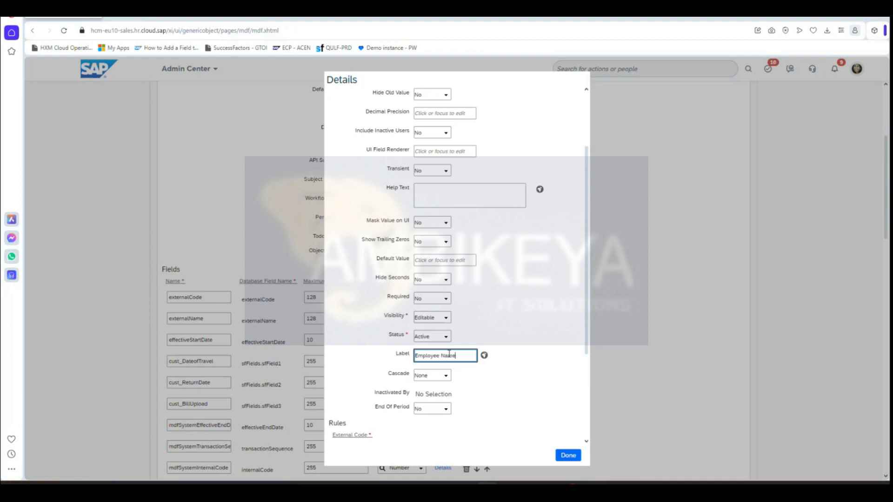
{"action": "left_click", "coordinate": [483, 375]}
{"action": "scroll", "coordinate": [481, 378], "scroll_direction": "down", "scroll_amount": 3}
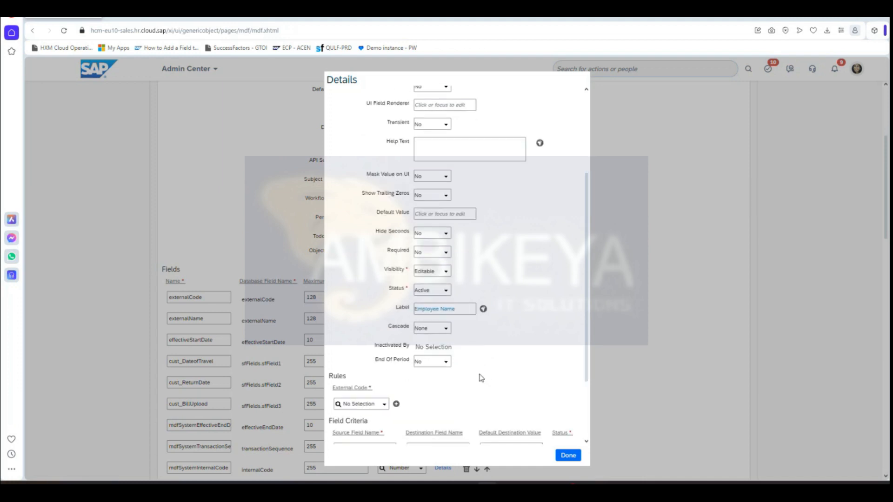
{"action": "scroll", "coordinate": [480, 378], "scroll_direction": "down", "scroll_amount": 2}
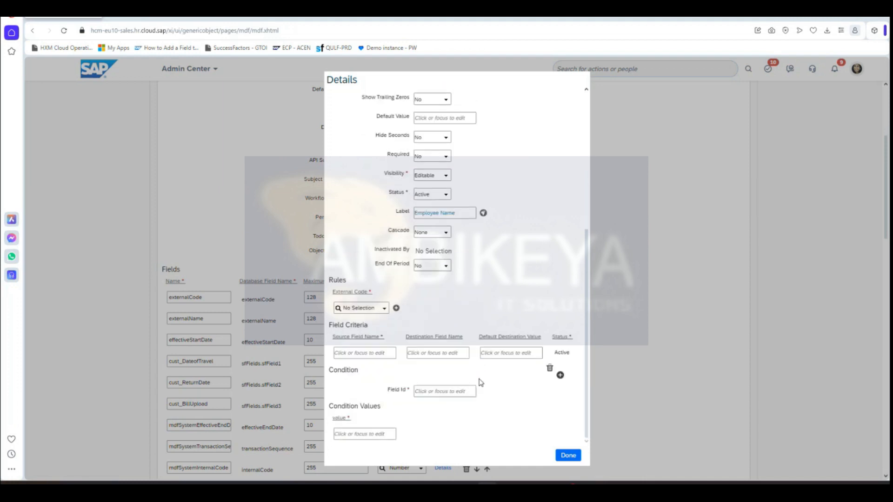
{"action": "left_click", "coordinate": [568, 456]}
- Change the effectiveStartDate field's label to "Travel Date" in its details and confirm
{"action": "scroll", "coordinate": [637, 414], "scroll_direction": "down", "scroll_amount": 1}
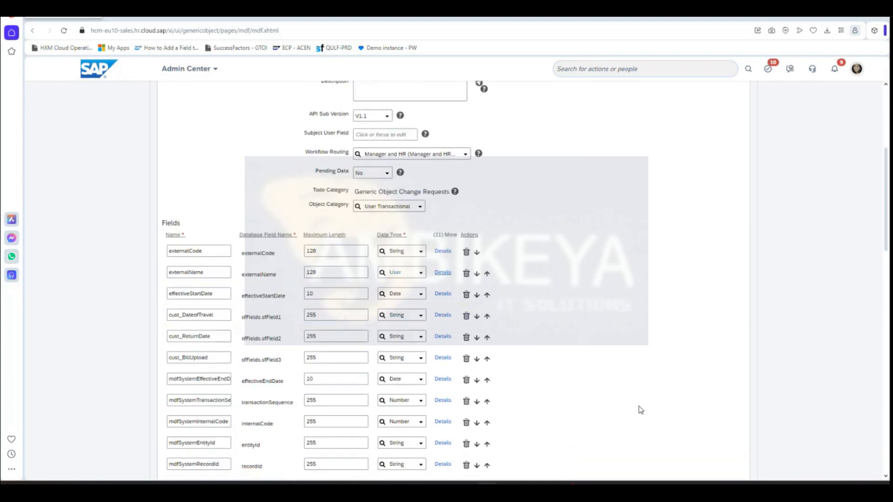
{"action": "left_click", "coordinate": [443, 294]}
{"action": "scroll", "coordinate": [526, 374], "scroll_direction": "down", "scroll_amount": 3}
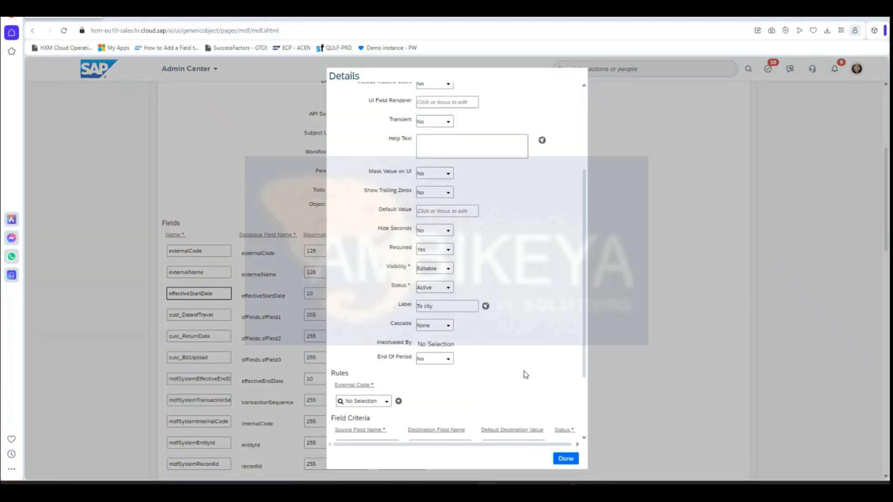
{"action": "left_click_drag", "start_coordinate": [434, 307], "coordinate": [401, 309]}
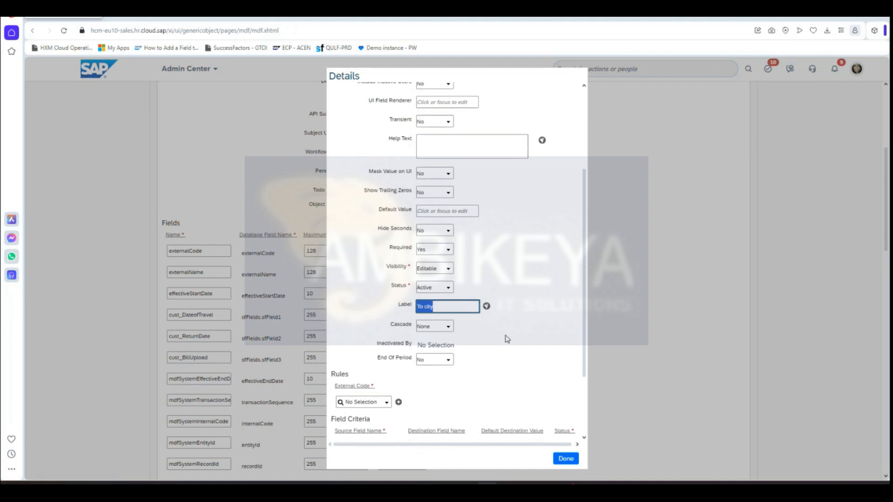
{"action": "type", "text": "S"}
{"action": "key", "text": "BackSpace"}
{"action": "key", "text": "BackSpace"}
{"action": "key", "text": "BackSpace"}
{"action": "key", "text": "BackSpace"}
{"action": "type", "text": "Tra"}
{"action": "type", "text": "vel Date"}
{"action": "scroll", "coordinate": [507, 338], "scroll_direction": "up", "scroll_amount": 3}
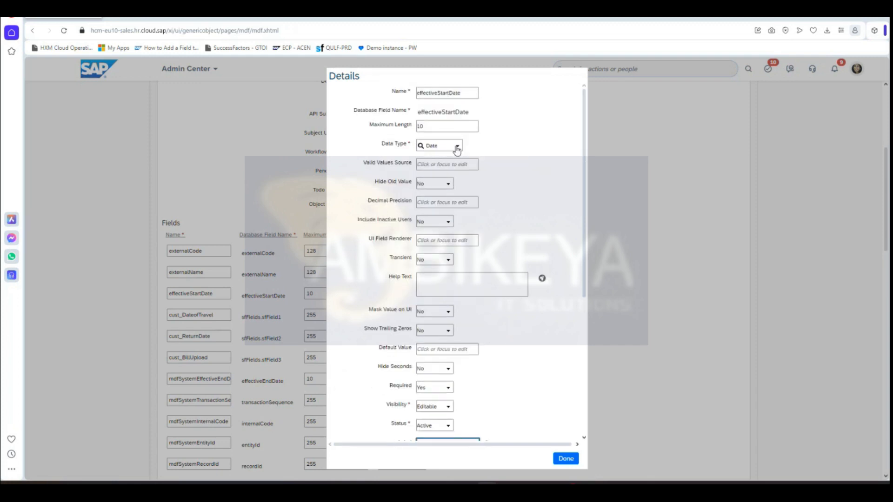
{"action": "left_click", "coordinate": [565, 460]}
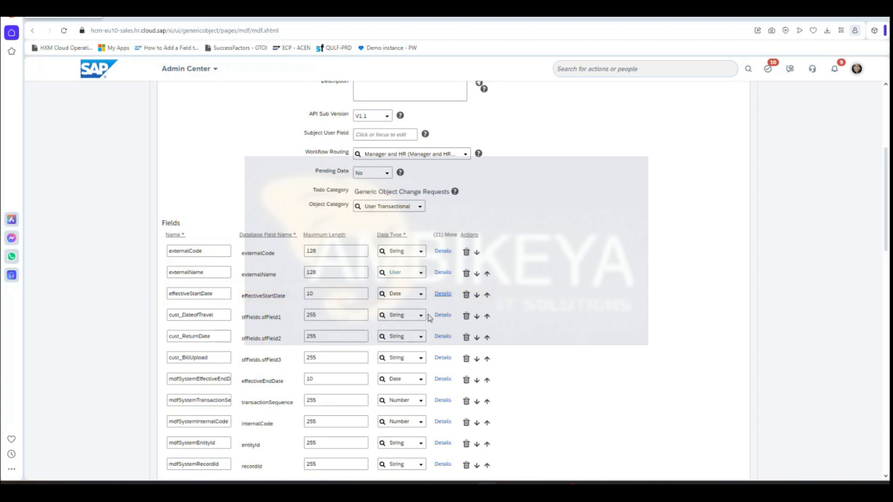
- Set the data type of the cust_DateofTravel field to Date in its details and confirm
{"action": "left_click", "coordinate": [442, 318]}
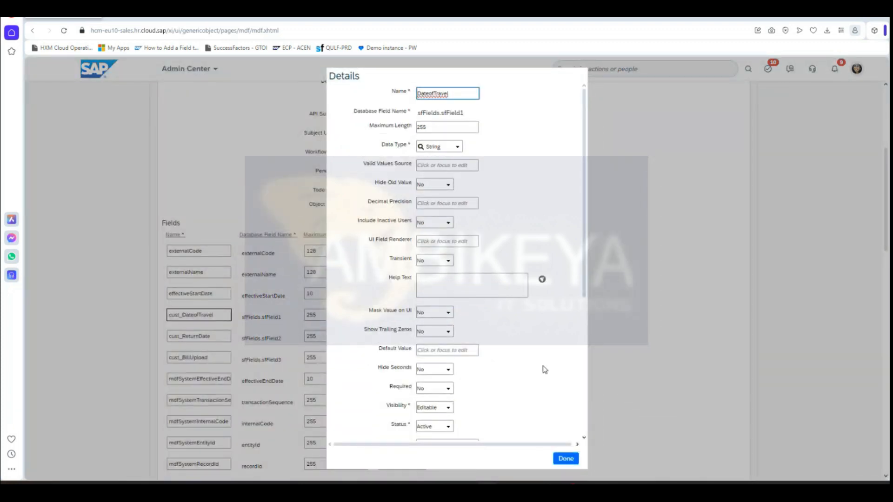
{"action": "scroll", "coordinate": [542, 368], "scroll_direction": "down", "scroll_amount": 5}
{"action": "scroll", "coordinate": [481, 328], "scroll_direction": "up", "scroll_amount": 2}
{"action": "left_click", "coordinate": [463, 307]}
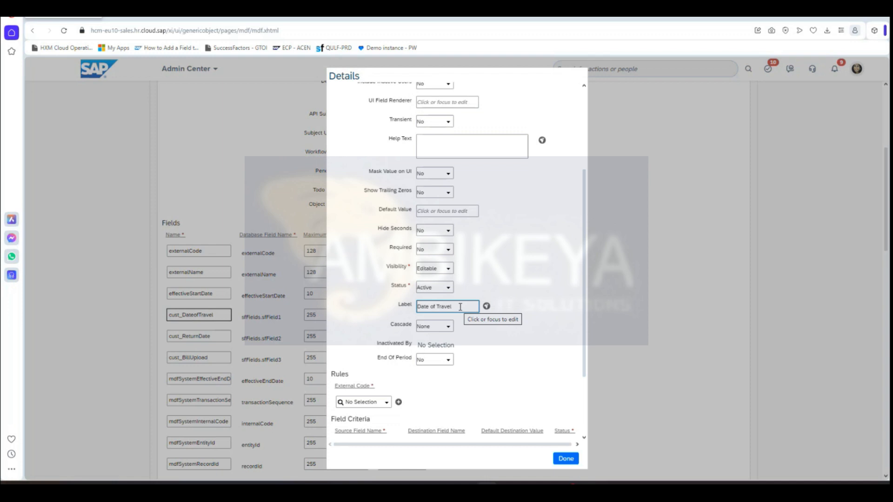
{"action": "scroll", "coordinate": [522, 356], "scroll_direction": "up", "scroll_amount": 3}
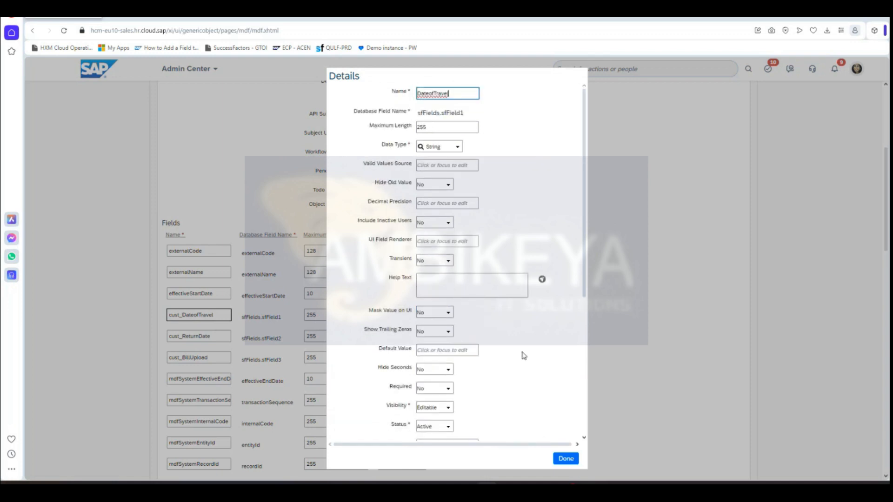
{"action": "left_click", "coordinate": [457, 148]}
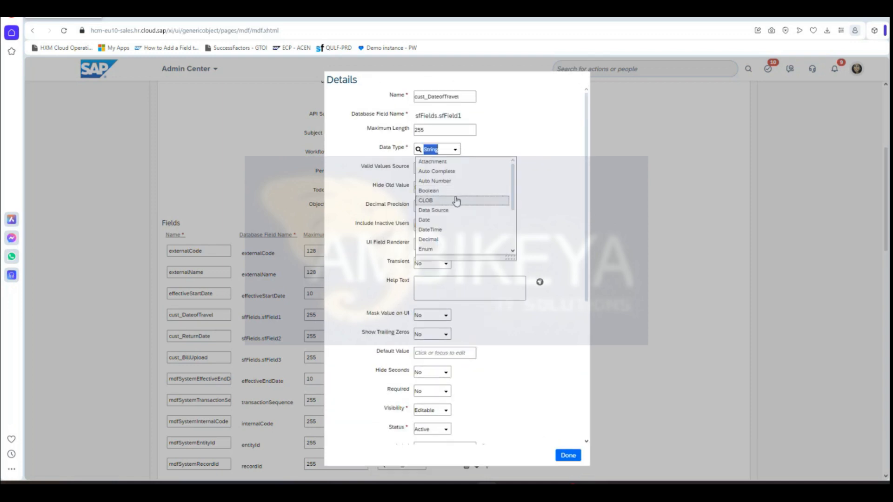
{"action": "left_click", "coordinate": [459, 222]}
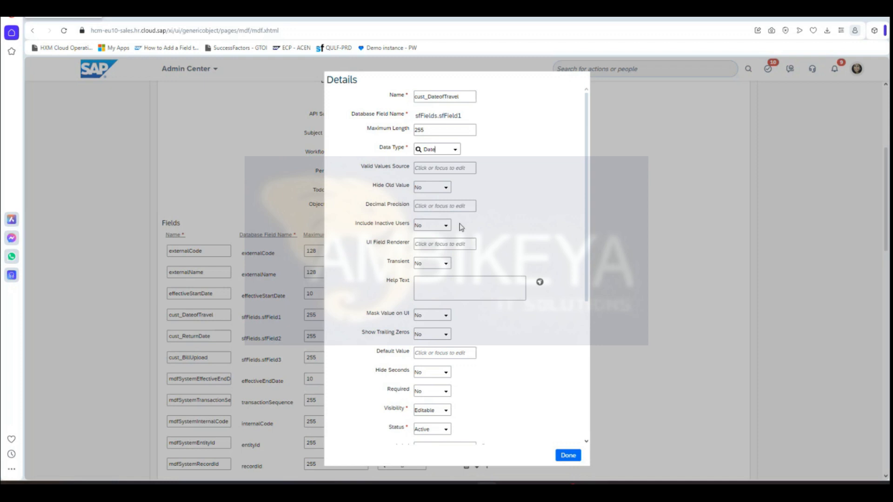
{"action": "scroll", "coordinate": [509, 348], "scroll_direction": "down", "scroll_amount": 2}
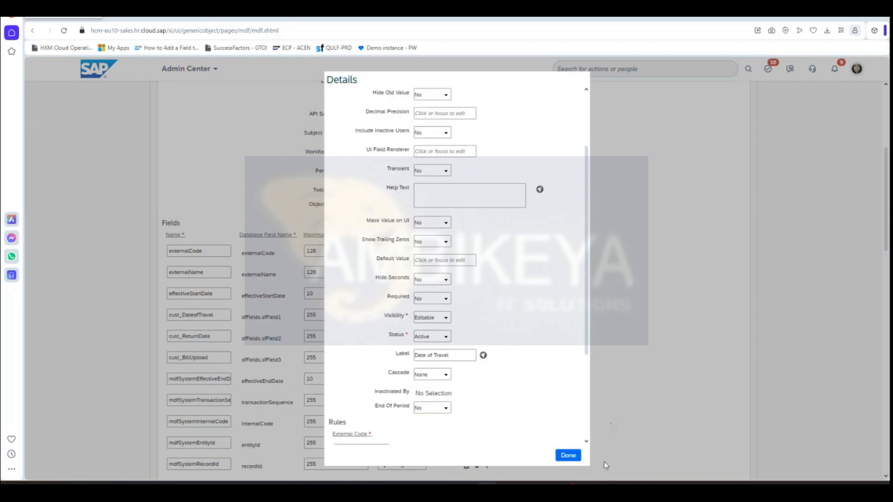
{"action": "left_click", "coordinate": [568, 456]}
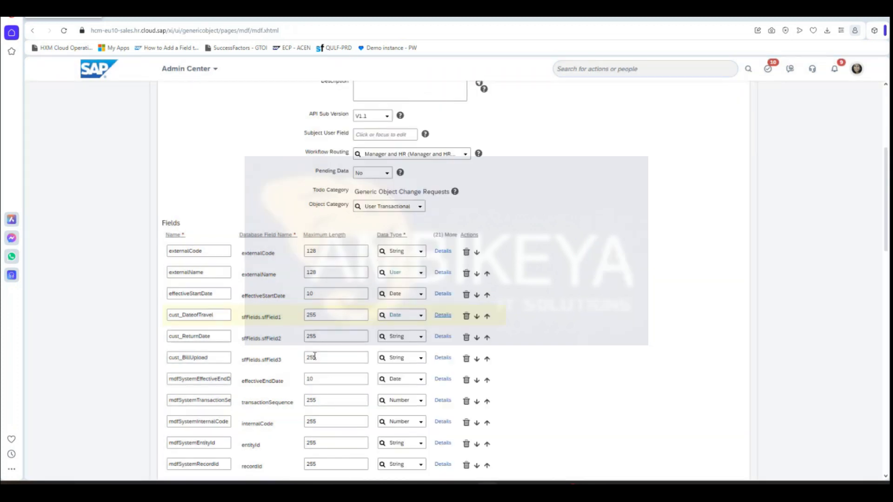
- Delete the cust_DateofTravel field from the object's field list
{"action": "left_click", "coordinate": [467, 316]}
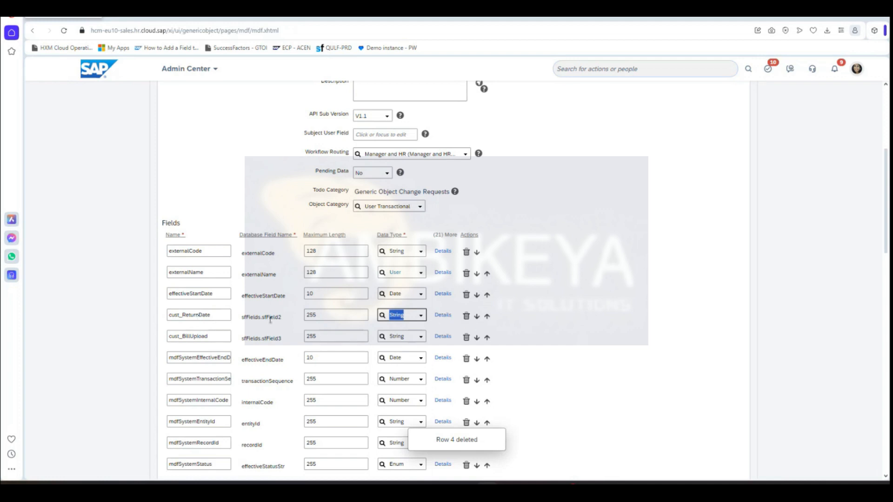
- Set the data type of the cust_ReturnDate field to Date in its details and confirm
{"action": "left_click", "coordinate": [442, 317]}
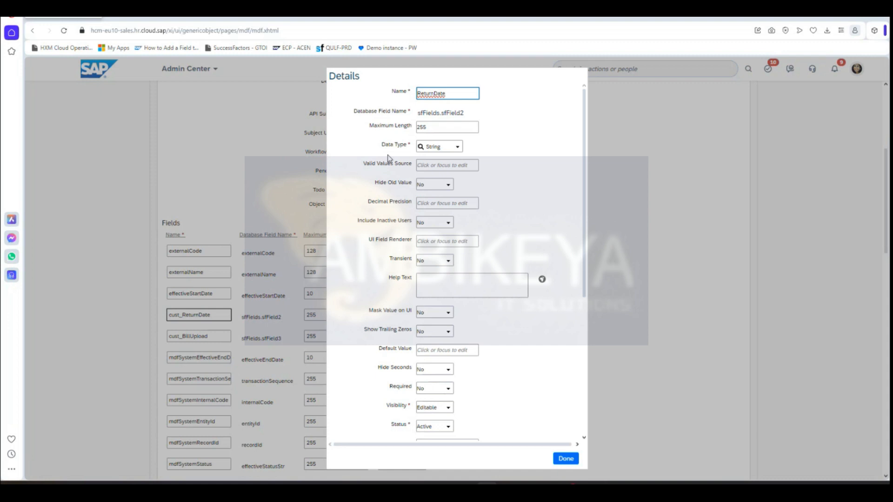
{"action": "left_click", "coordinate": [458, 146]}
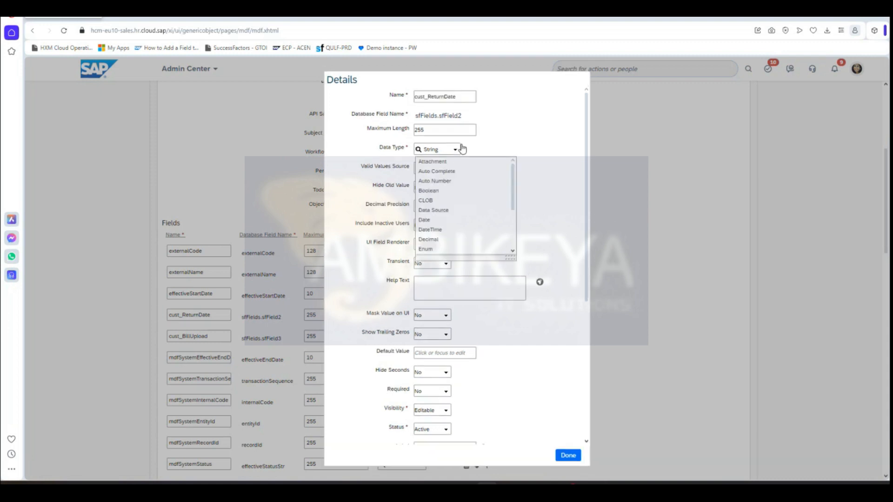
{"action": "left_click", "coordinate": [489, 219]}
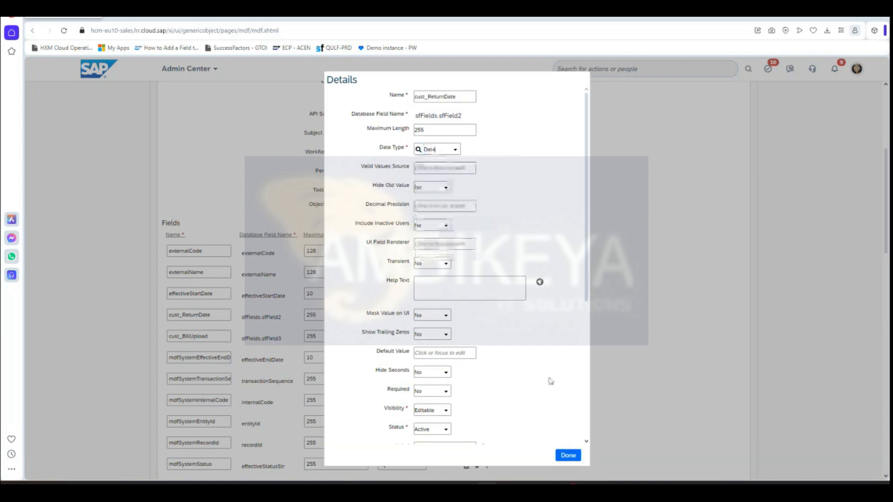
{"action": "scroll", "coordinate": [551, 381], "scroll_direction": "down", "scroll_amount": 4}
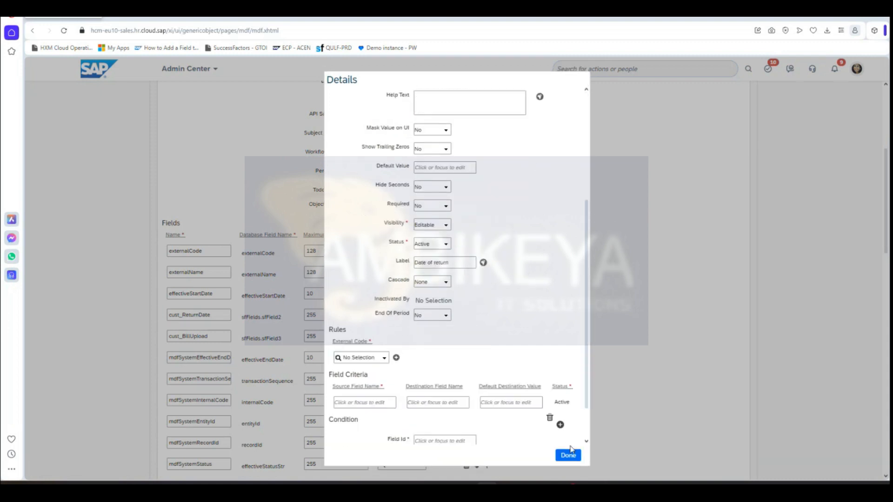
{"action": "left_click", "coordinate": [576, 458]}
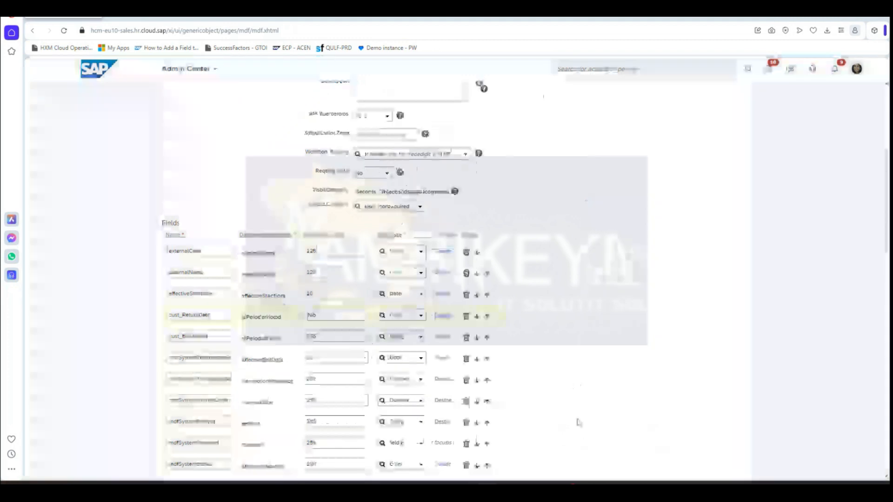
- Set the data type of the cust_BillUpload field to Attachment in its details and confirm
{"action": "left_click", "coordinate": [442, 336]}
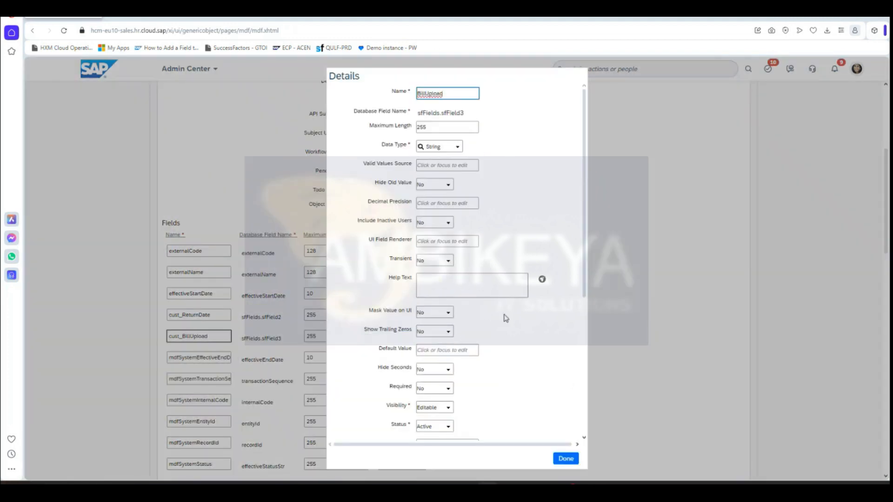
{"action": "scroll", "coordinate": [528, 357], "scroll_direction": "down", "scroll_amount": 5}
{"action": "scroll", "coordinate": [531, 353], "scroll_direction": "up", "scroll_amount": 5}
{"action": "left_click", "coordinate": [458, 142]}
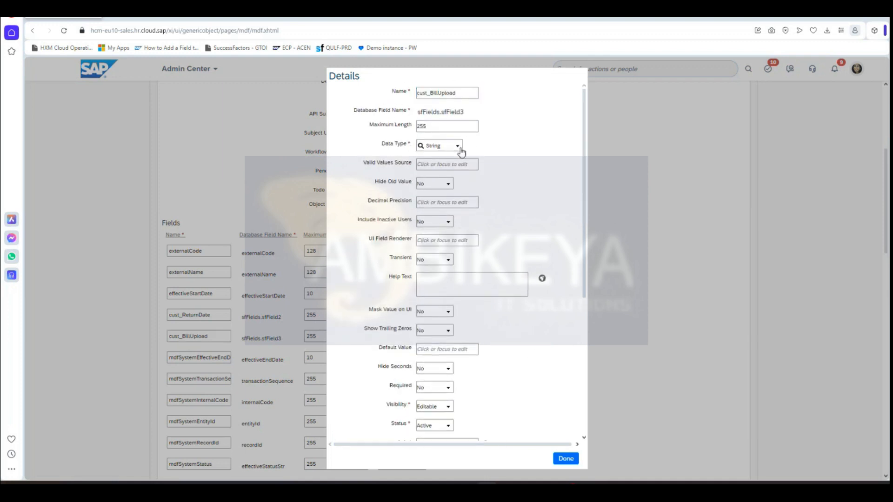
{"action": "left_click", "coordinate": [462, 163]}
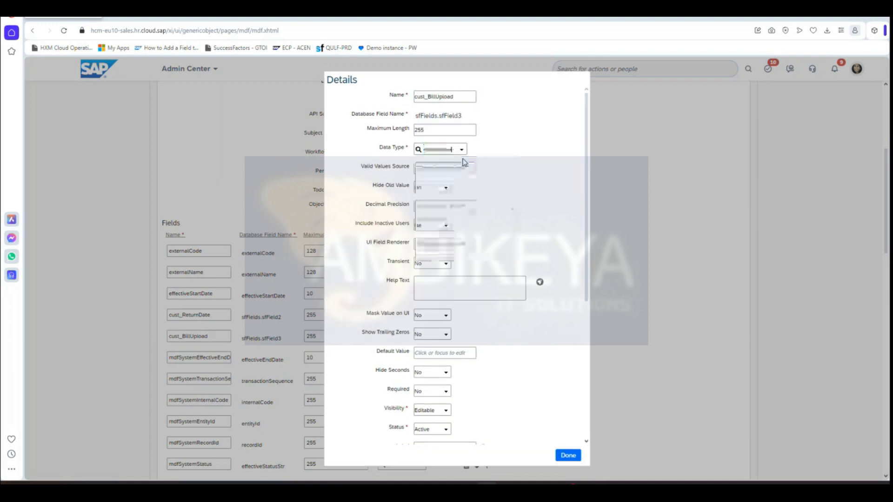
{"action": "left_click", "coordinate": [568, 455]}
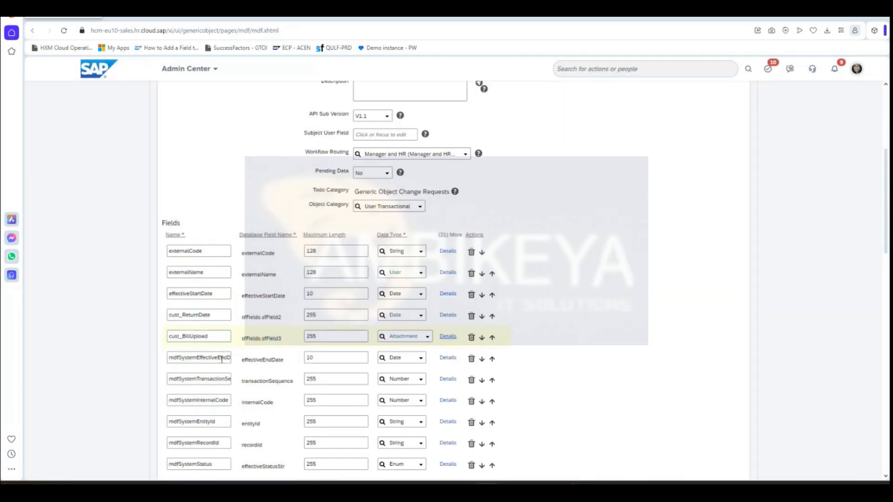
- Review the rest of the cust_Travel_Req definition, including system fields, associations, searchable fields, business keys and security settings
{"action": "scroll", "coordinate": [650, 368], "scroll_direction": "down", "scroll_amount": 3}
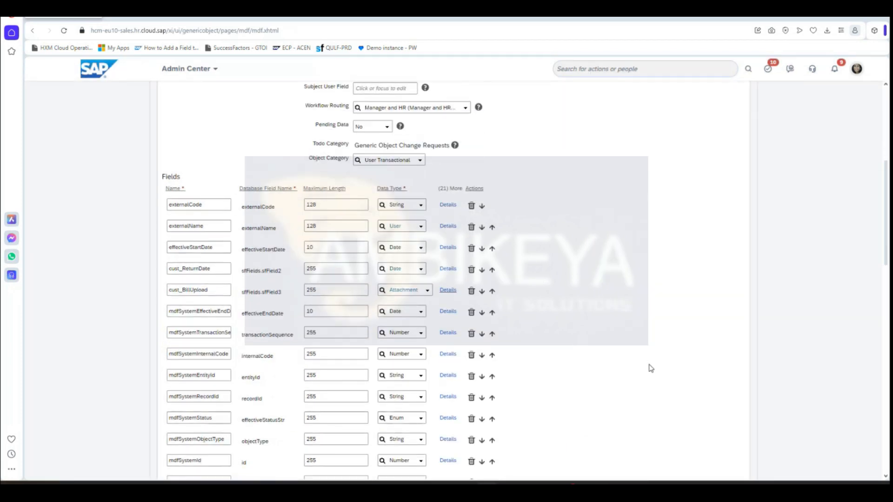
{"action": "scroll", "coordinate": [650, 368], "scroll_direction": "down", "scroll_amount": 5}
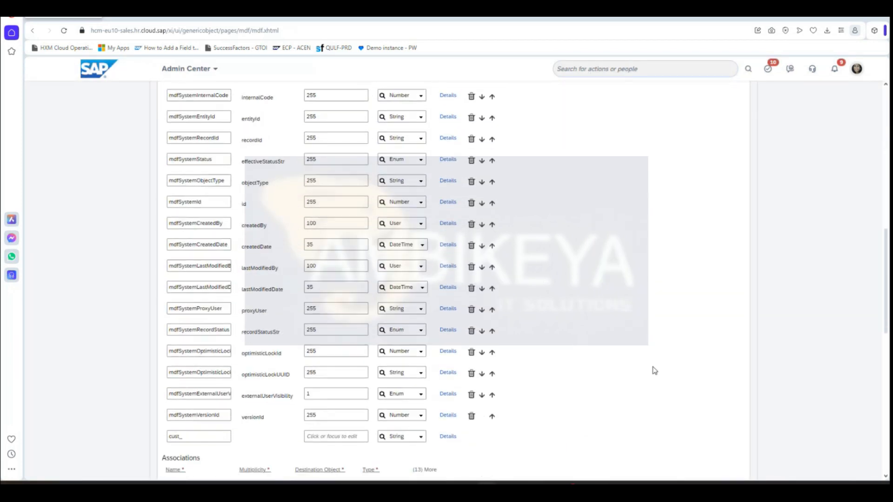
{"action": "scroll", "coordinate": [654, 371], "scroll_direction": "down", "scroll_amount": 3}
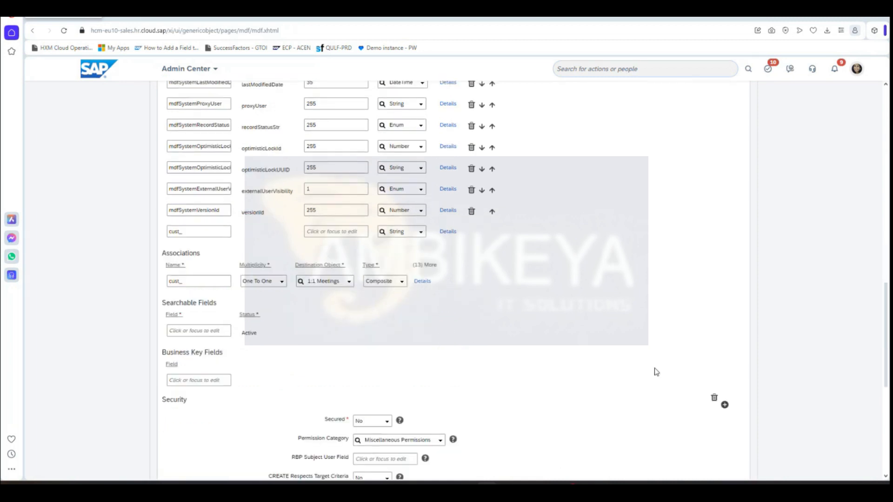
{"action": "scroll", "coordinate": [655, 372], "scroll_direction": "down", "scroll_amount": 7}
{"action": "scroll", "coordinate": [656, 371], "scroll_direction": "up", "scroll_amount": 4}
{"action": "scroll", "coordinate": [656, 371], "scroll_direction": "up", "scroll_amount": 5}
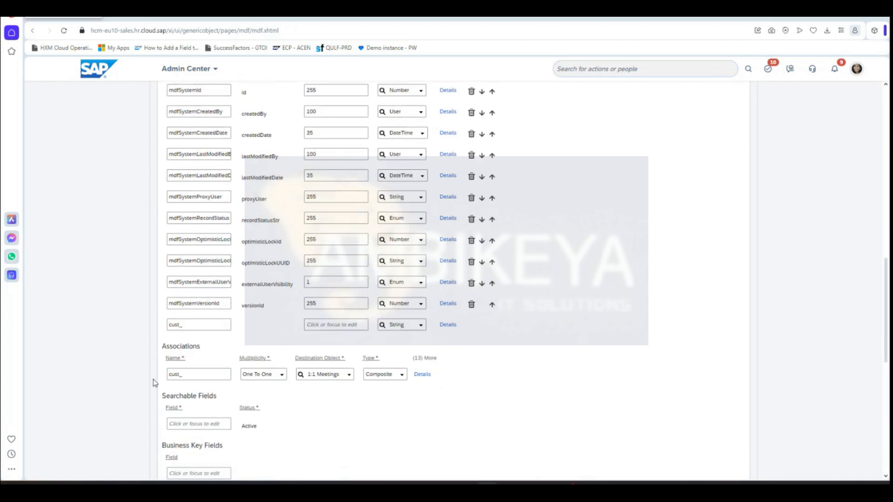
{"action": "scroll", "coordinate": [668, 341], "scroll_direction": "up", "scroll_amount": 7}
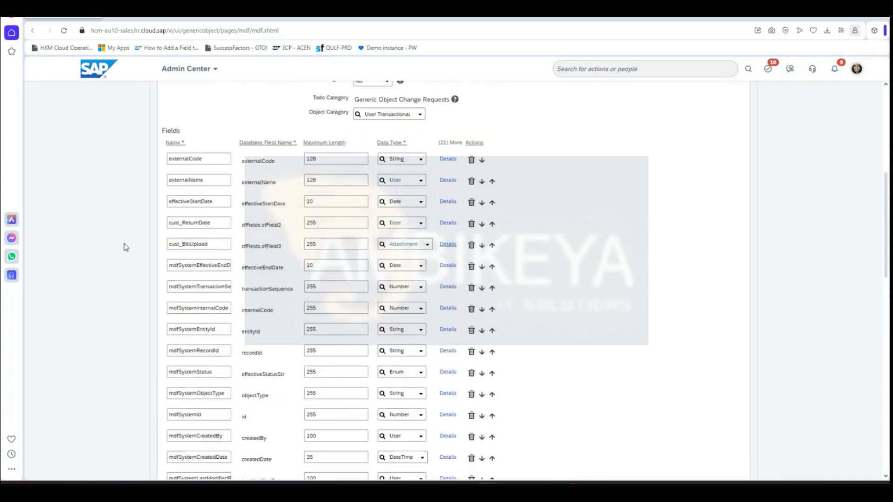
{"action": "scroll", "coordinate": [598, 274], "scroll_direction": "down", "scroll_amount": 1}
{"action": "scroll", "coordinate": [598, 274], "scroll_direction": "down", "scroll_amount": 8}
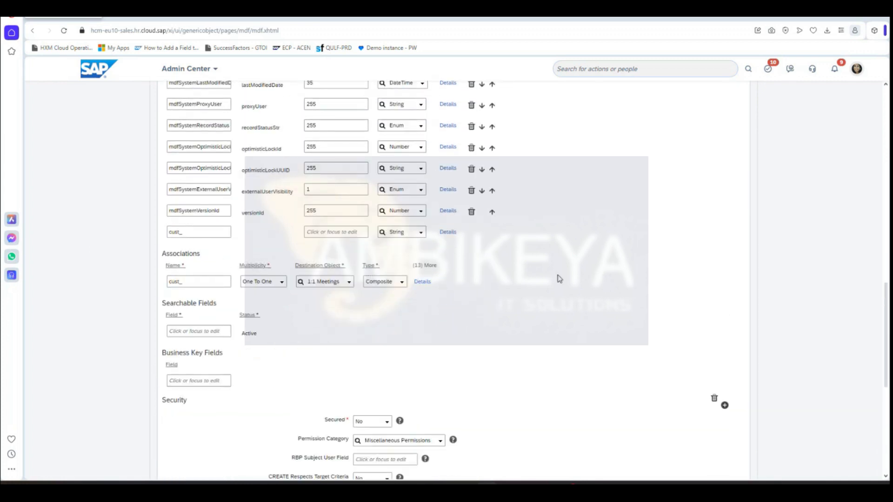
{"action": "scroll", "coordinate": [635, 271], "scroll_direction": "up", "scroll_amount": 15}
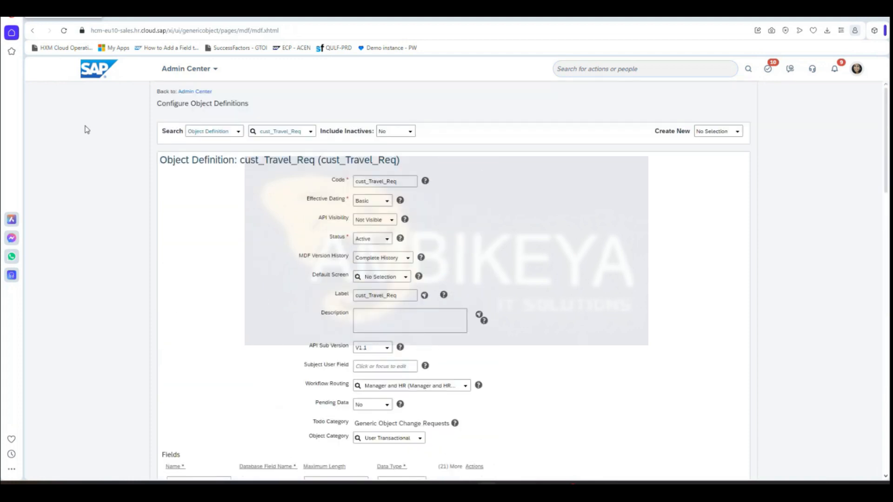
- Open Admin Center in a separate browser tab, search for "picklist" and open Picklist Center
{"action": "right_click", "coordinate": [194, 92]}
{"action": "left_click", "coordinate": [251, 98]}
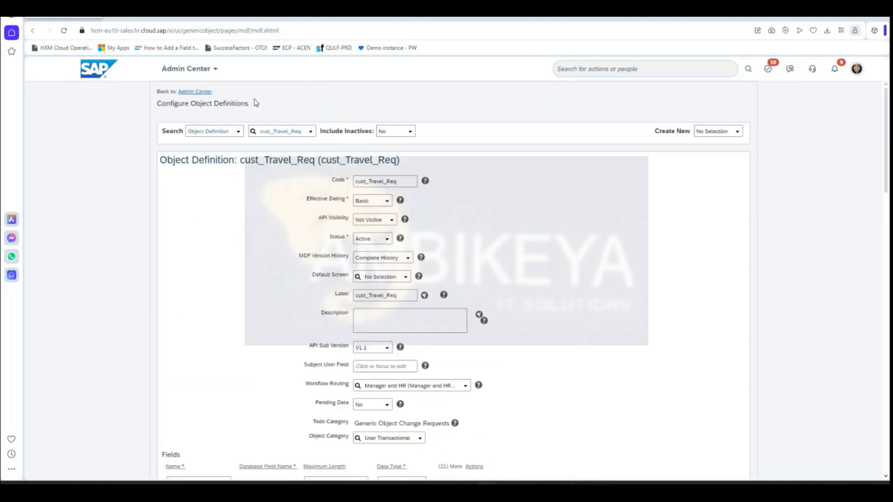
{"action": "left_click", "coordinate": [147, 17]}
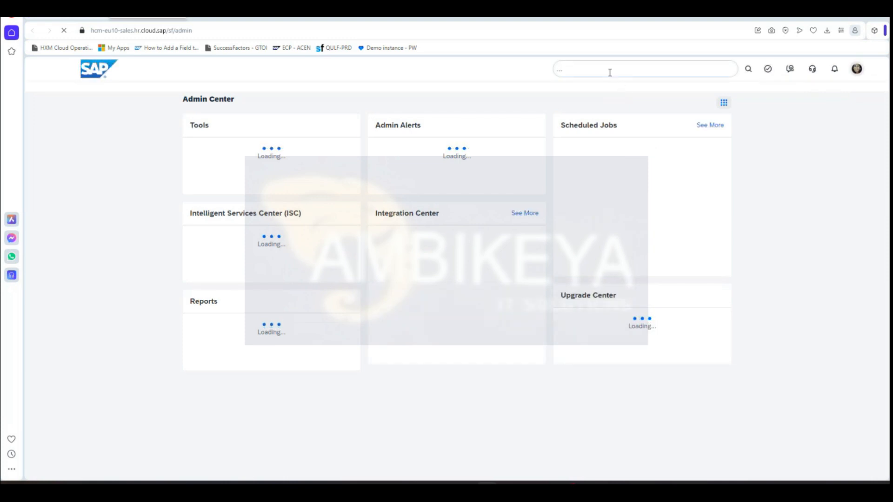
{"action": "left_click", "coordinate": [609, 70]}
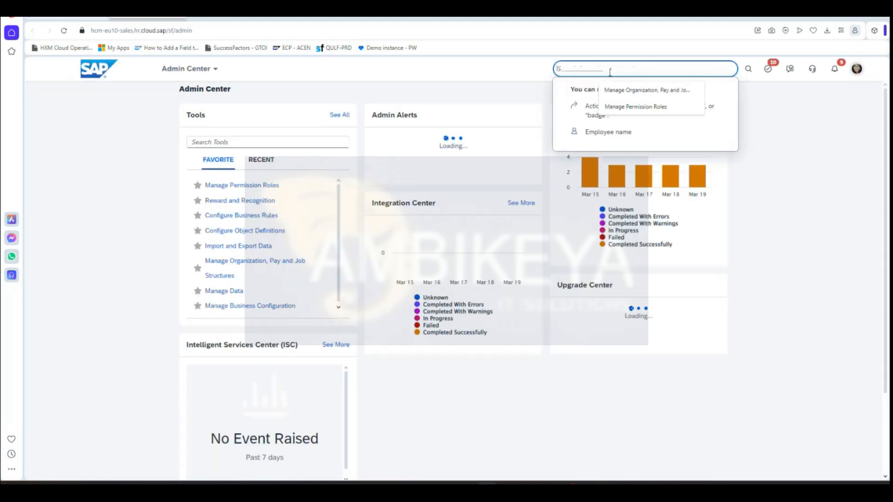
{"action": "type", "text": "pickl"}
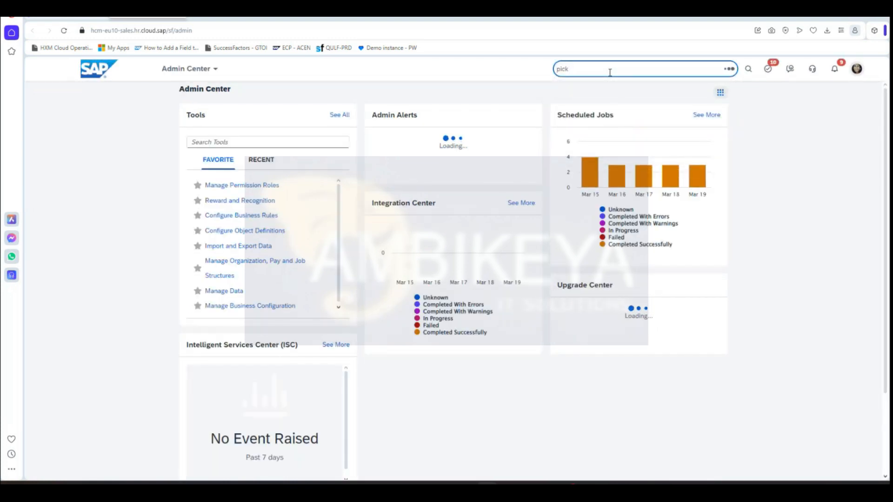
{"action": "type", "text": "ist"}
{"action": "left_click", "coordinate": [609, 103]}
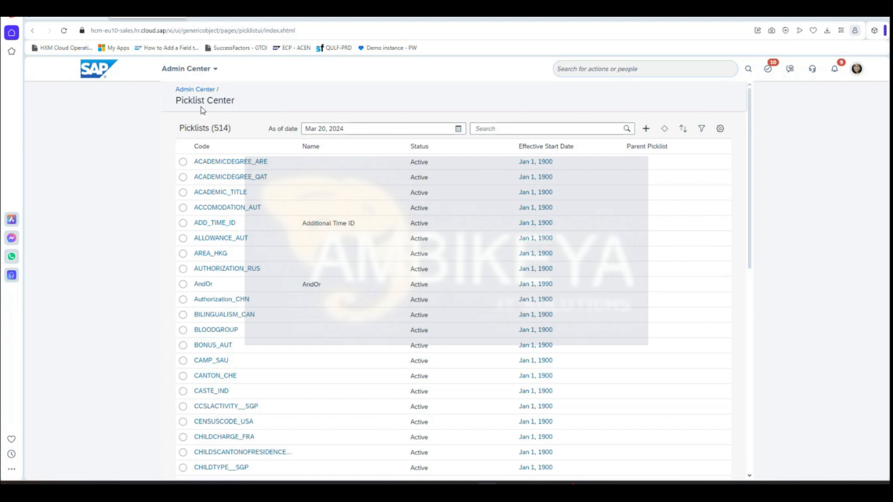
- Find the Import/Export Corporate Data Model tool by searching "import and export", and export the corporate data model
{"action": "left_click", "coordinate": [595, 72]}
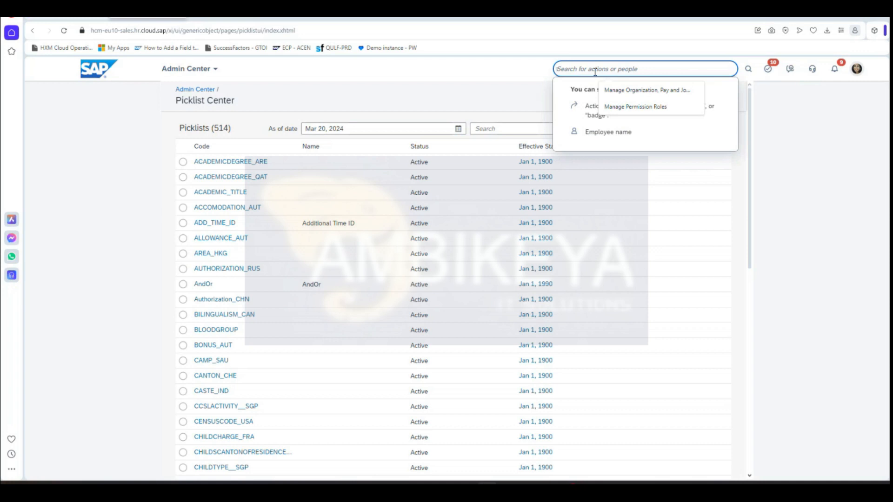
{"action": "type", "text": "import and export"}
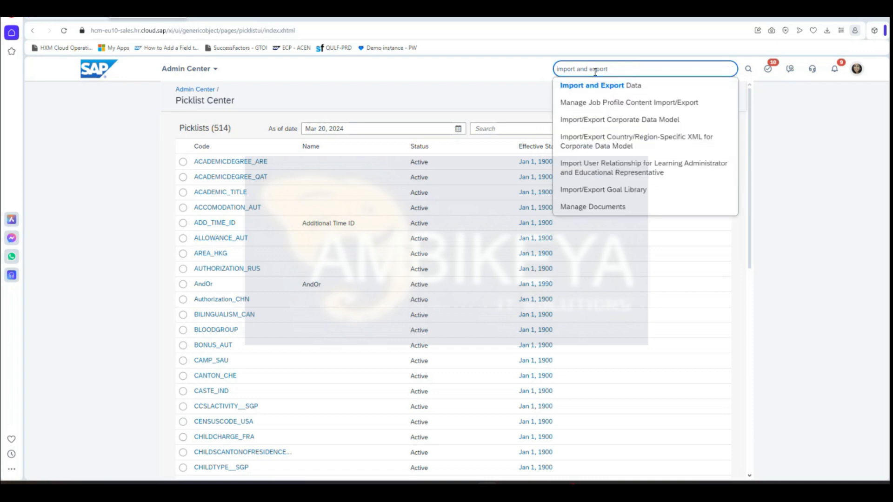
{"action": "left_click", "coordinate": [622, 125]}
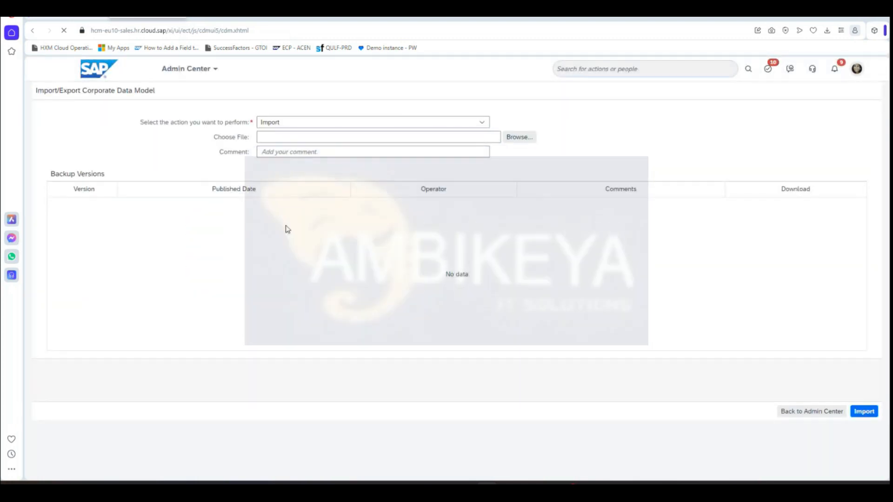
{"action": "left_click", "coordinate": [480, 121]}
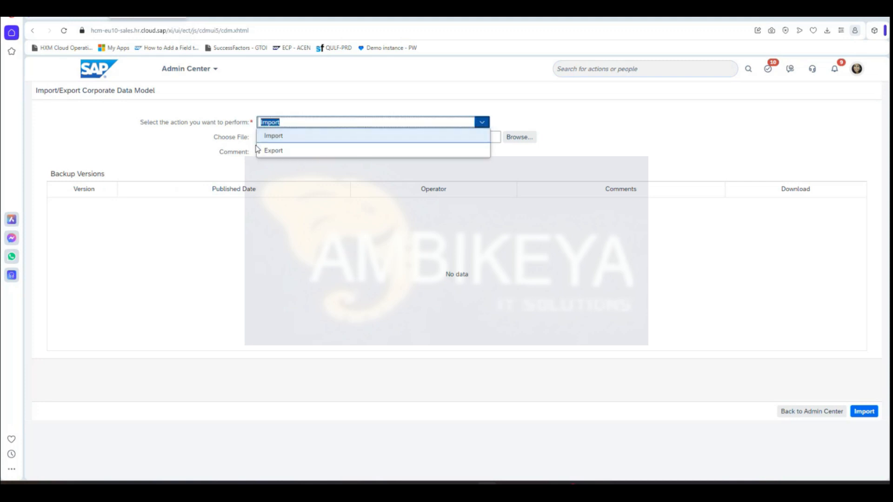
{"action": "left_click", "coordinate": [268, 150]}
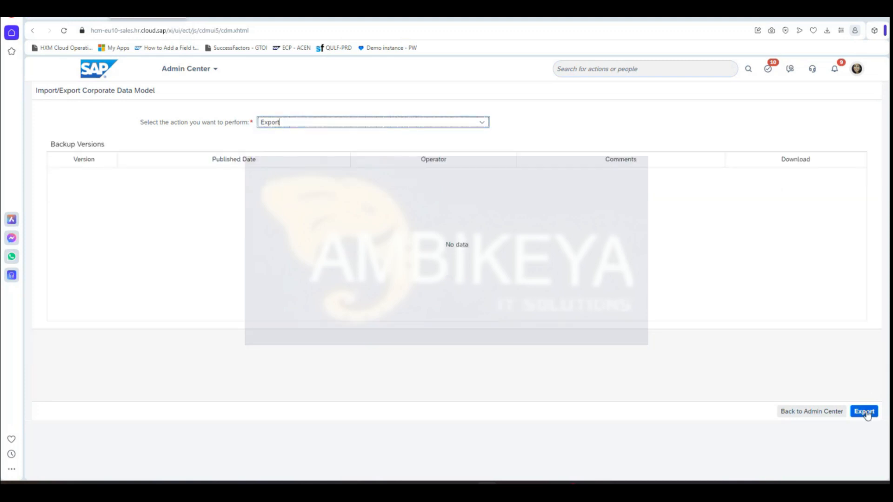
{"action": "left_click", "coordinate": [863, 412]}
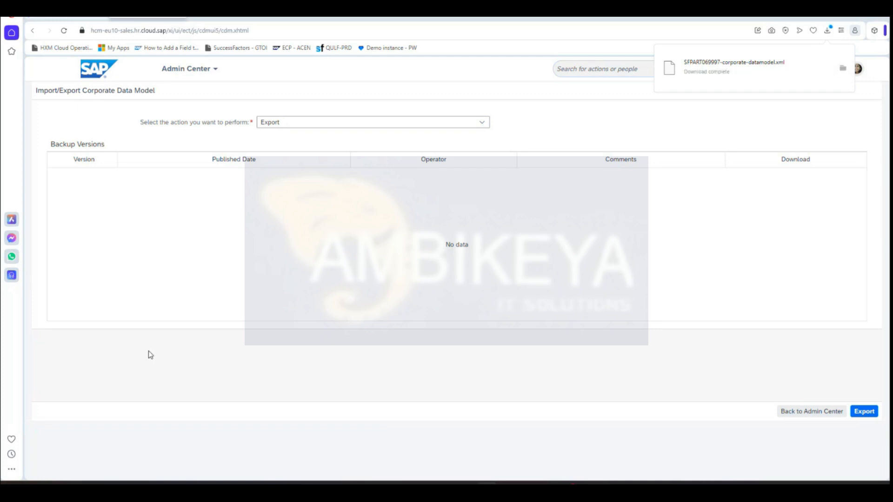
- Switch to File Explorer, select SFPART069997-corporate-datamodel.xml in the Downloads folder and check which programs can open it
{"action": "left_click", "coordinate": [441, 475]}
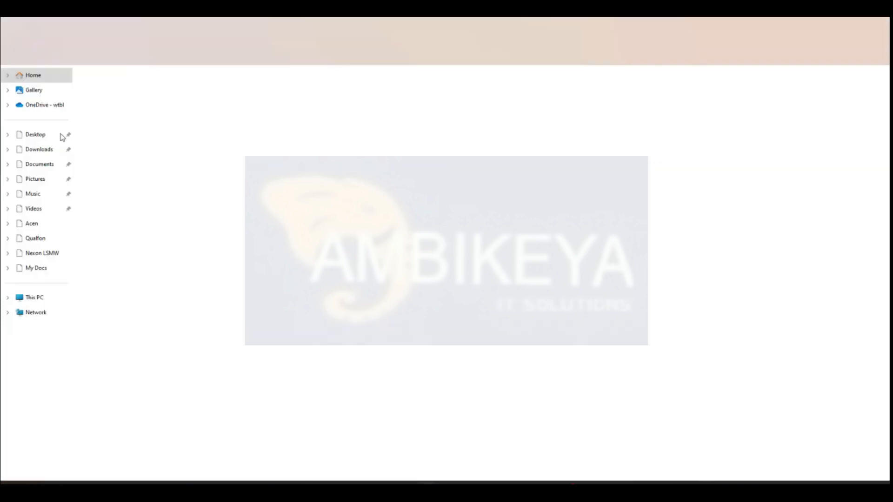
{"action": "left_click", "coordinate": [39, 164]}
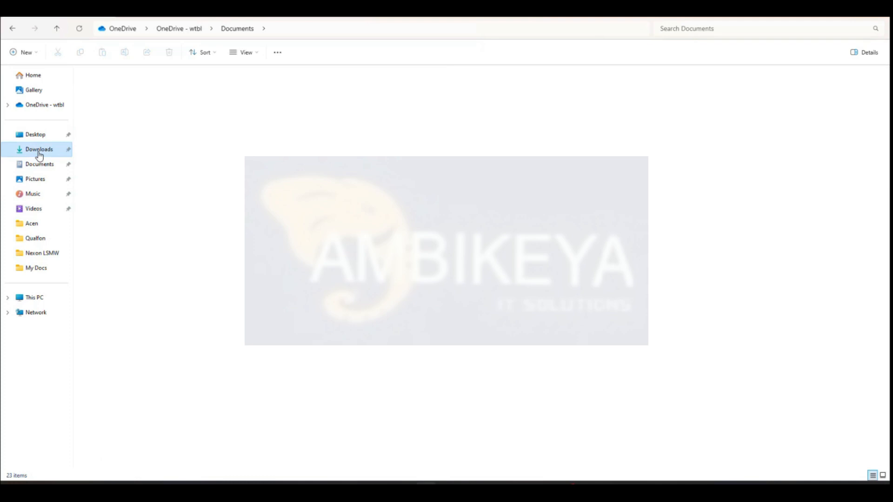
{"action": "left_click", "coordinate": [39, 152]}
{"action": "left_click", "coordinate": [141, 100]}
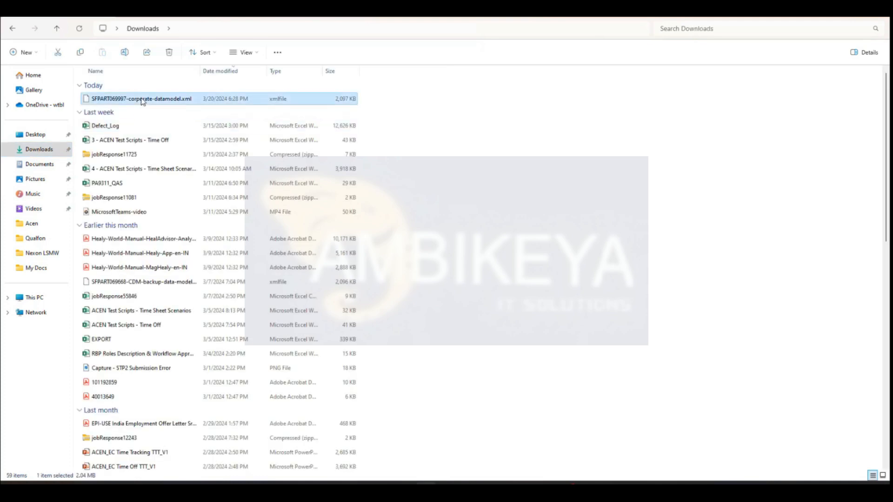
{"action": "right_click", "coordinate": [142, 100]}
{"action": "mouse_move", "coordinate": [189, 145]}
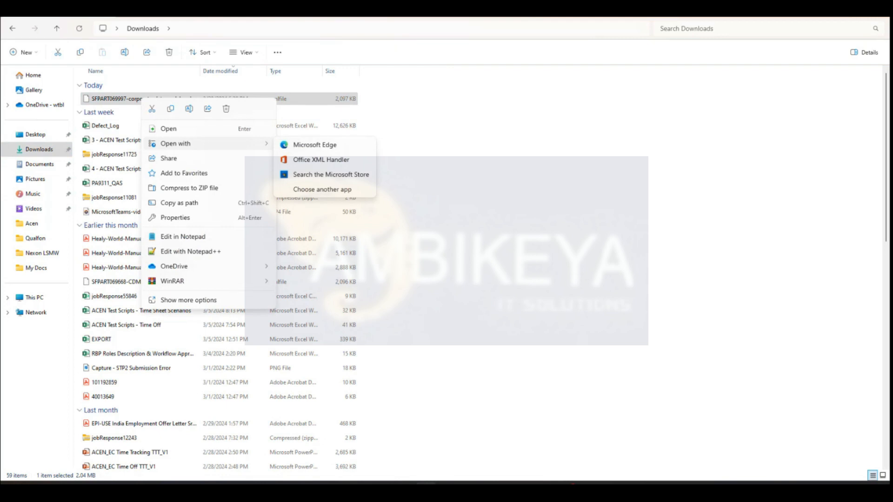
- Launch Notepad++ by searching for "note" and close the already open SFPART069668-CDM-backup-data-model-V3.xml file
{"action": "key", "text": "super+s"}
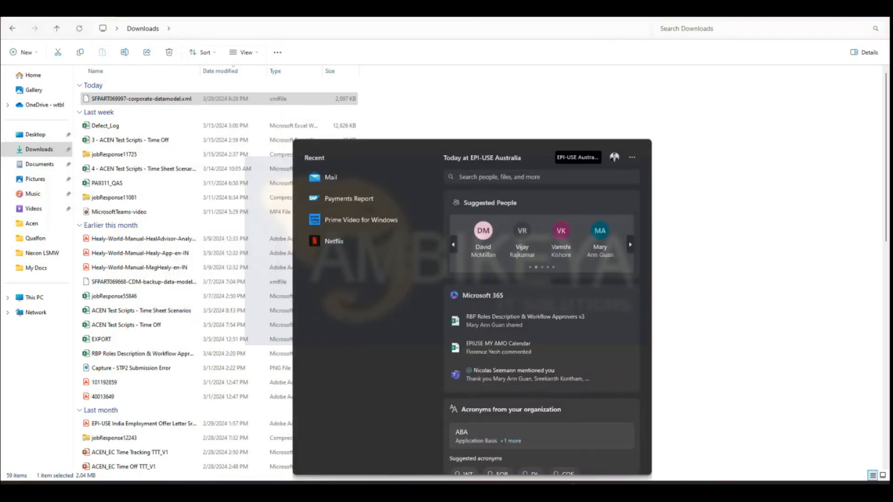
{"action": "type", "text": "note"}
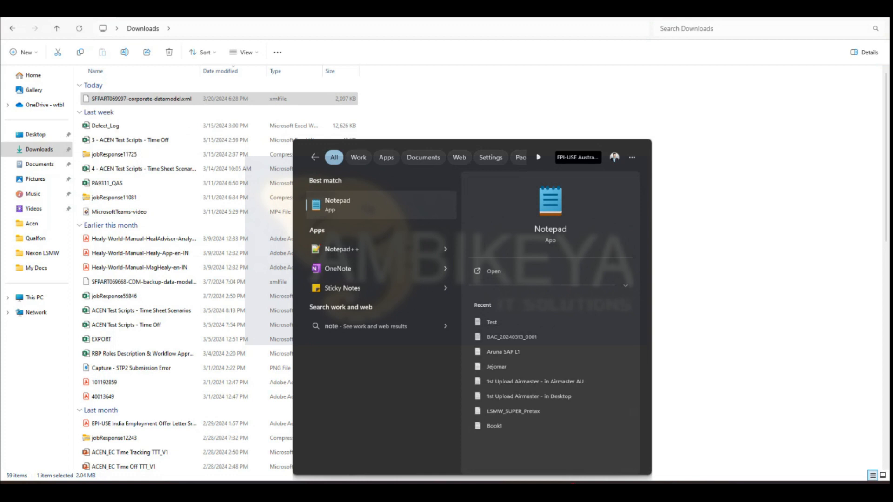
{"action": "left_click", "coordinate": [401, 252]}
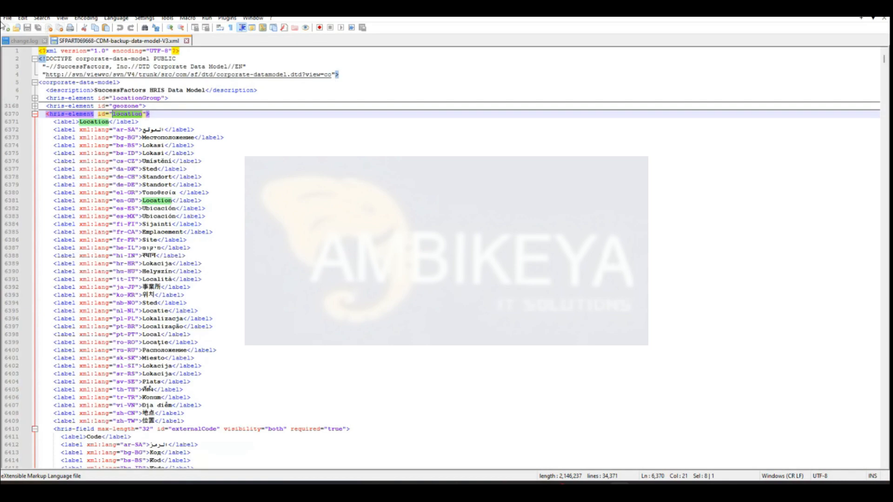
{"action": "left_click", "coordinate": [187, 41]}
- Open SFPART069997-corporate-datamodel.xml from the Downloads folder in Notepad++
{"action": "left_click", "coordinate": [8, 18]}
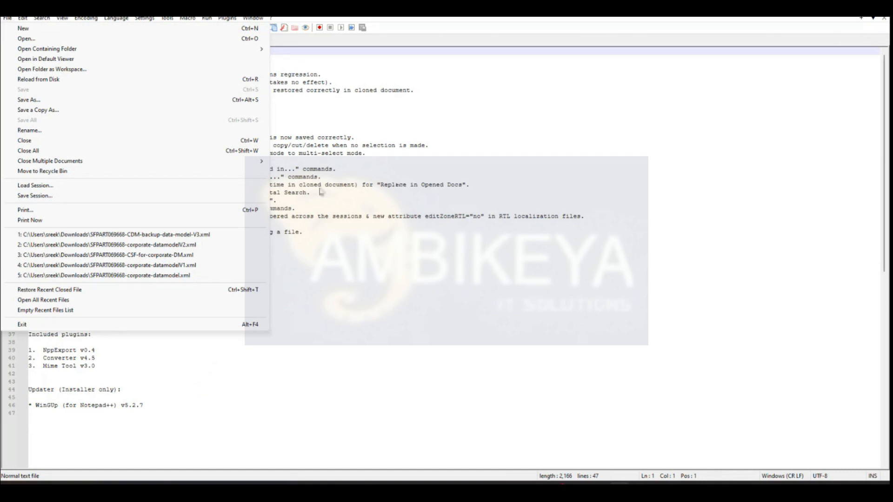
{"action": "left_click", "coordinate": [74, 41]}
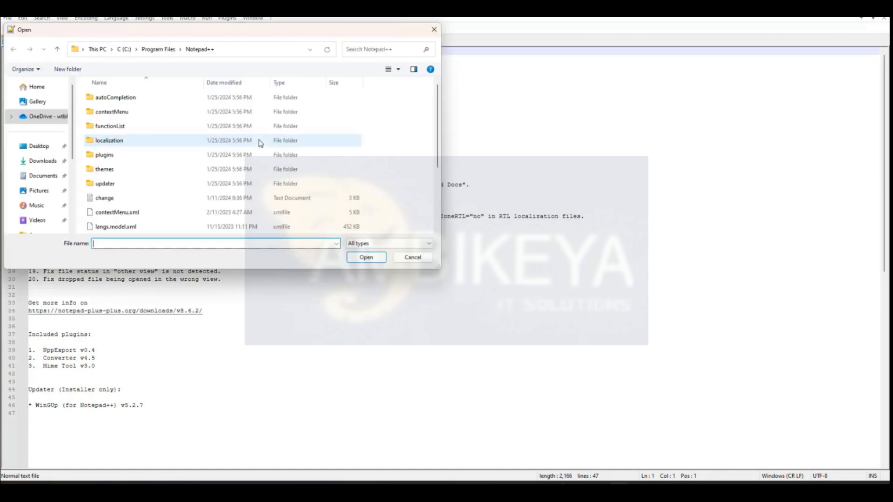
{"action": "left_click", "coordinate": [51, 159]}
{"action": "left_click", "coordinate": [133, 112]}
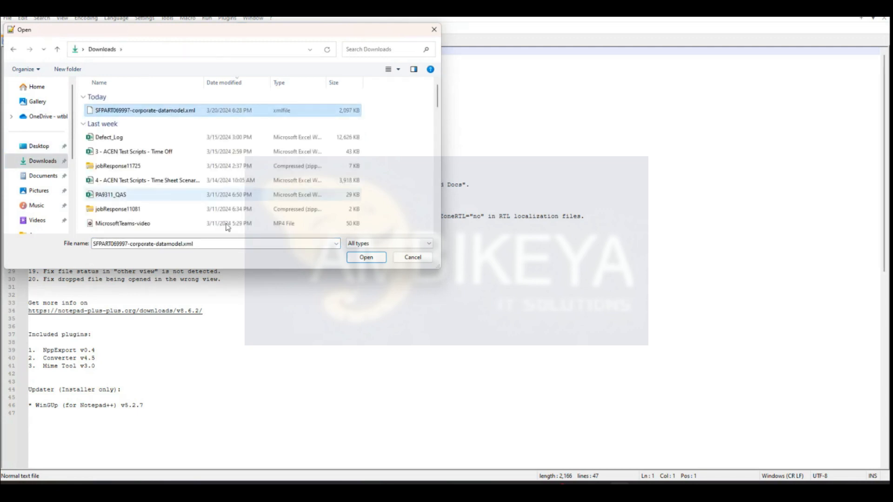
{"action": "left_click", "coordinate": [366, 257]}
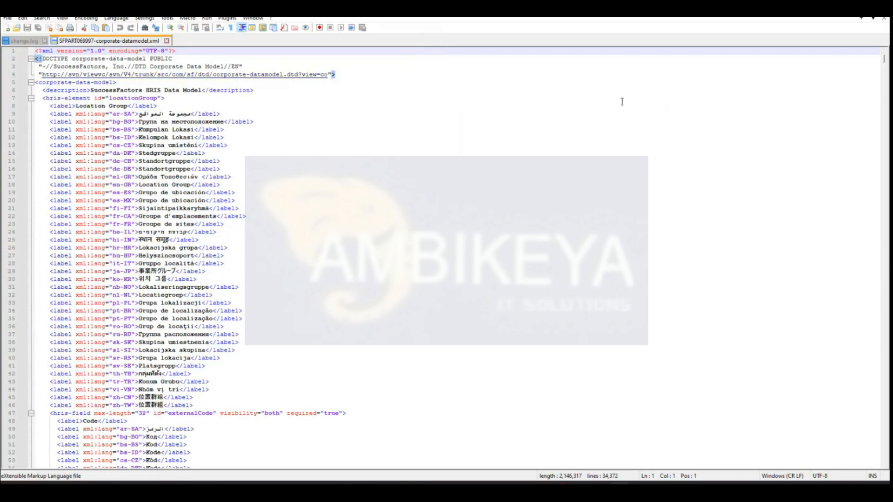
- Collapse the locationGroup and geozone elements in the data model and highlight the id of the location hris-element
{"action": "left_click", "coordinate": [30, 98]}
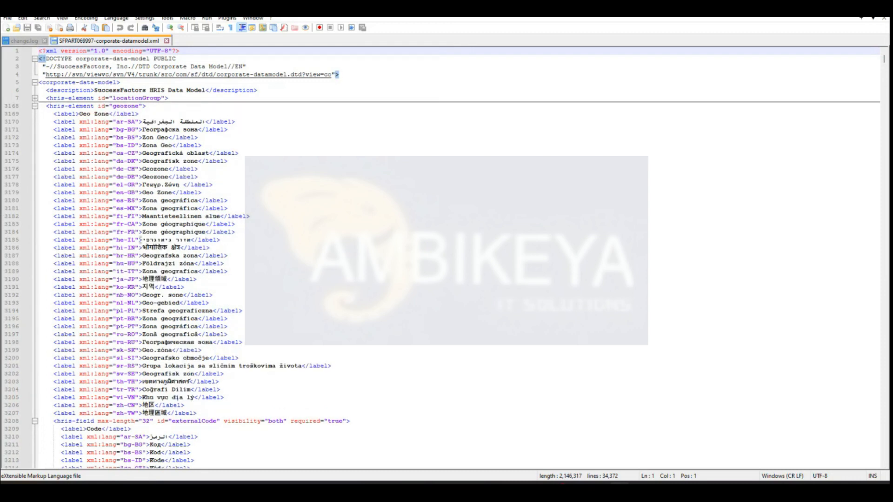
{"action": "left_click", "coordinate": [34, 107]}
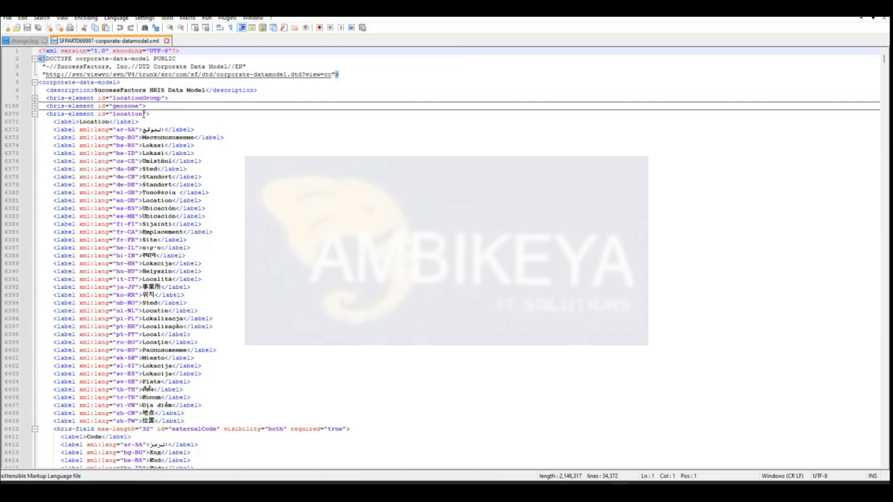
{"action": "double_click", "coordinate": [142, 114]}
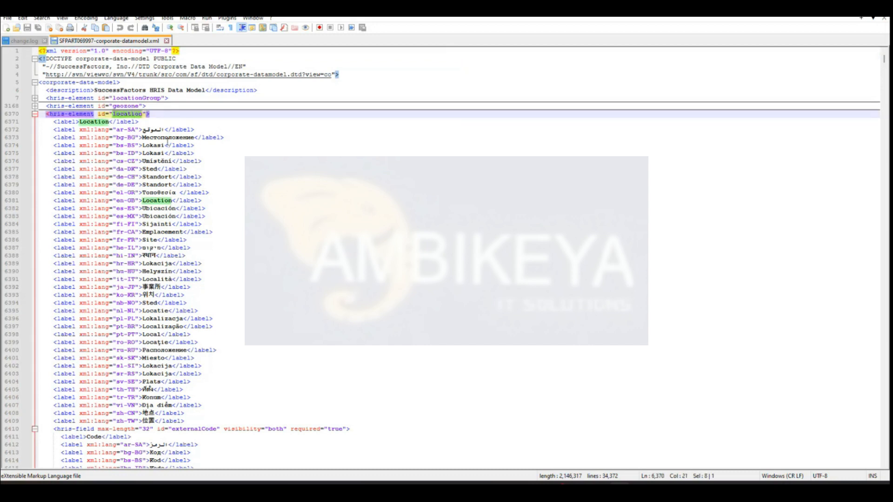
{"action": "left_click", "coordinate": [265, 179]}
{"action": "left_click", "coordinate": [141, 114]}
{"action": "left_click_drag", "start_coordinate": [140, 114], "coordinate": [119, 114]}
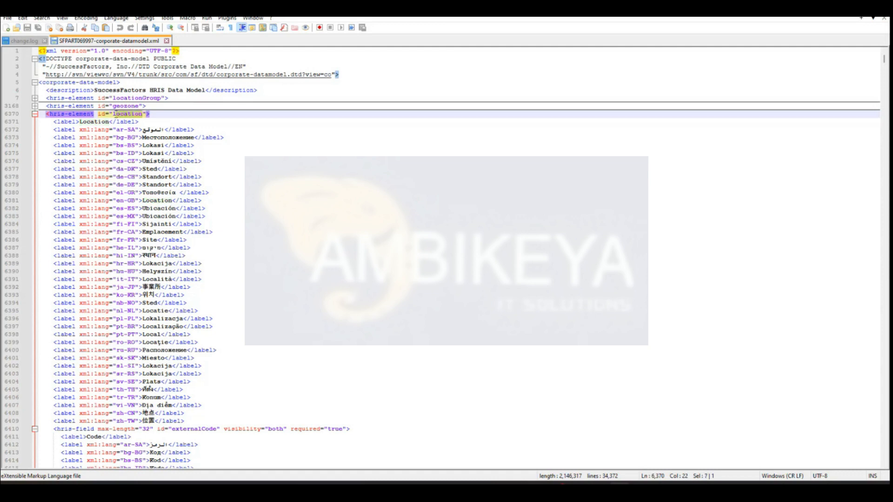
{"action": "left_click", "coordinate": [205, 200]}
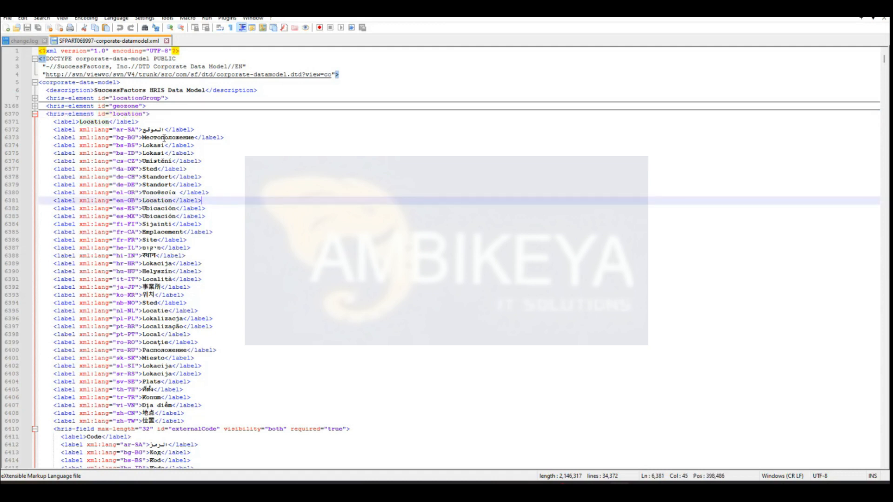
{"action": "left_click_drag", "start_coordinate": [142, 114], "coordinate": [112, 114]}
{"action": "left_click", "coordinate": [138, 130]}
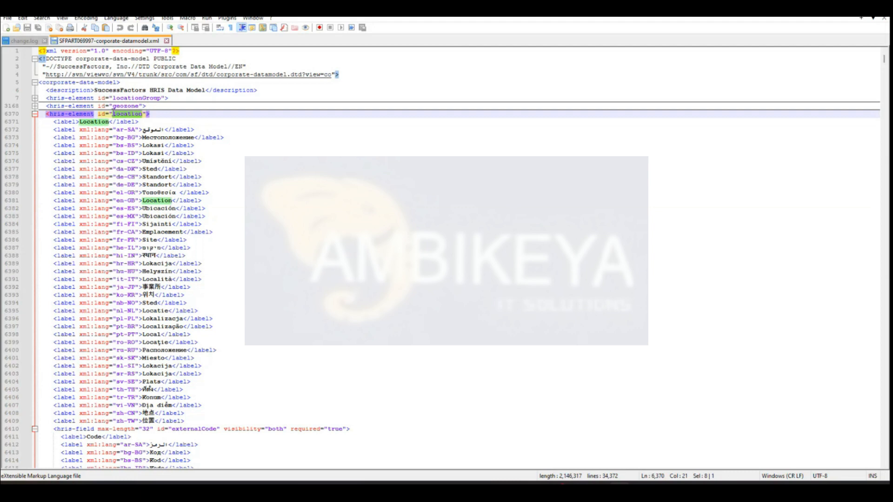
{"action": "left_click", "coordinate": [277, 256]}
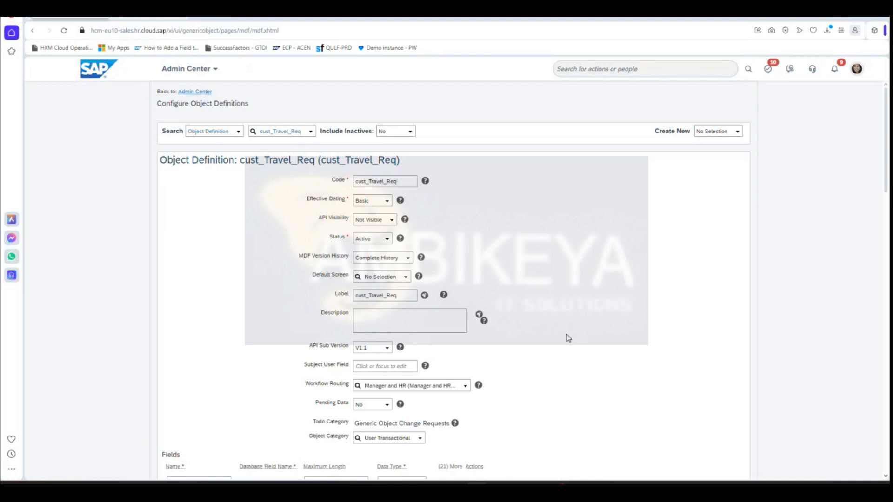
- Switch to the cust_Travel_Req definition in SAP SuccessFactors and add a field named "Travel from" after cust_ with maximum length 255
{"action": "scroll", "coordinate": [558, 332], "scroll_direction": "down", "scroll_amount": 3}
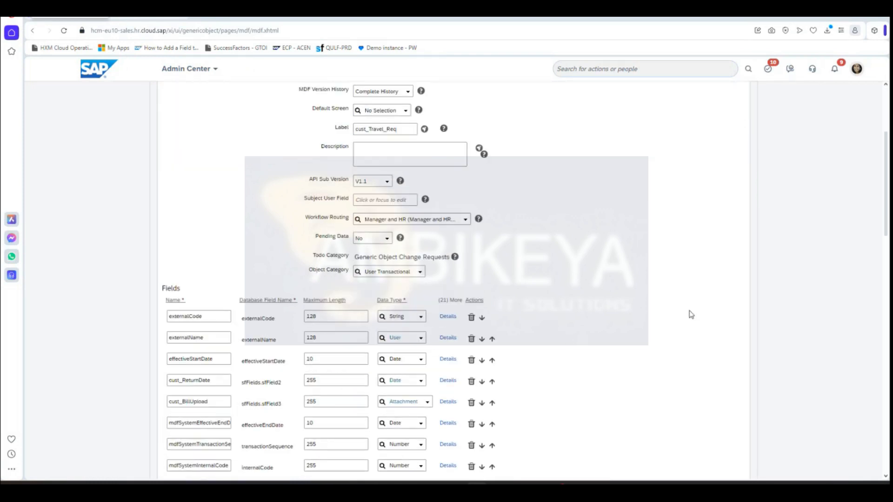
{"action": "scroll", "coordinate": [478, 361], "scroll_direction": "down", "scroll_amount": 9}
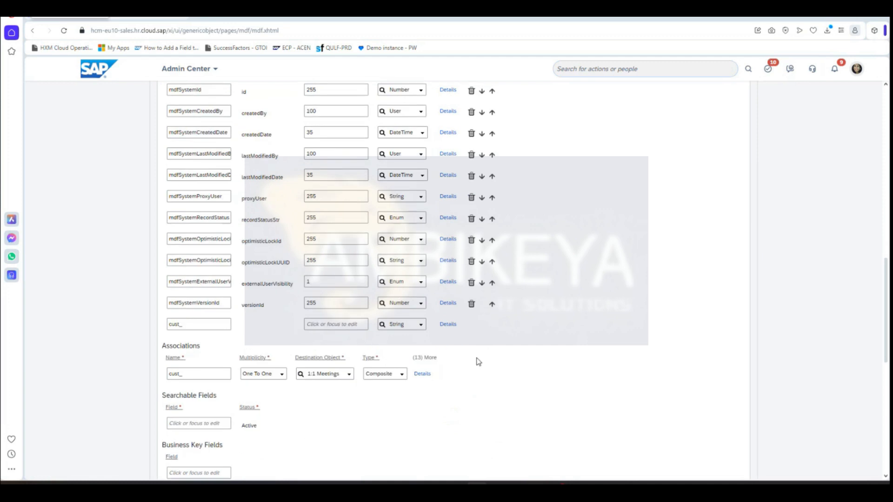
{"action": "scroll", "coordinate": [230, 298], "scroll_direction": "up", "scroll_amount": 3}
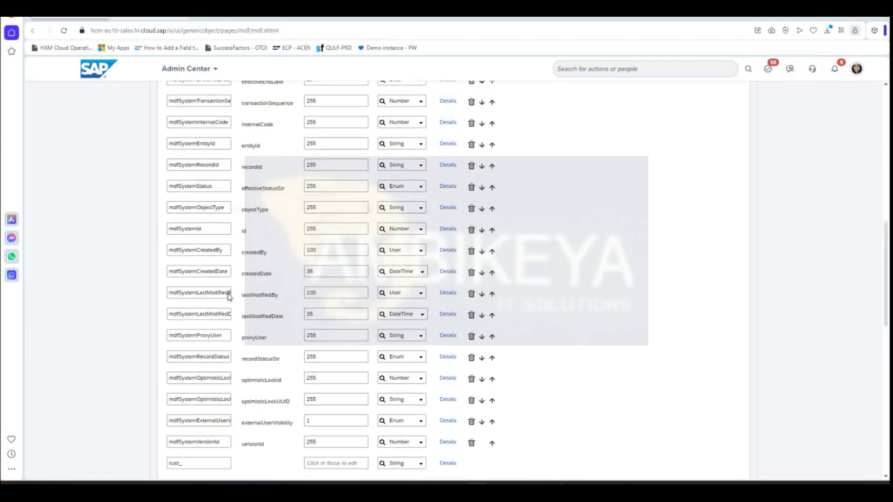
{"action": "scroll", "coordinate": [229, 296], "scroll_direction": "up", "scroll_amount": 3}
{"action": "scroll", "coordinate": [192, 344], "scroll_direction": "down", "scroll_amount": 8}
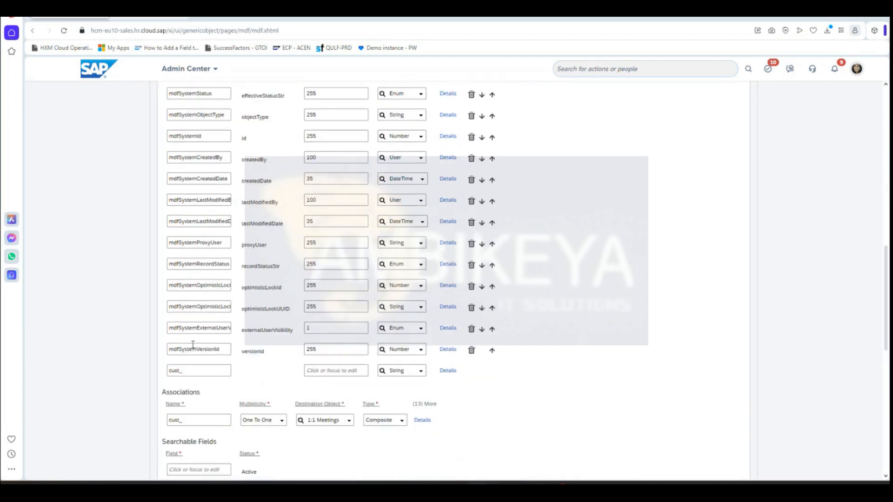
{"action": "left_click", "coordinate": [189, 231]}
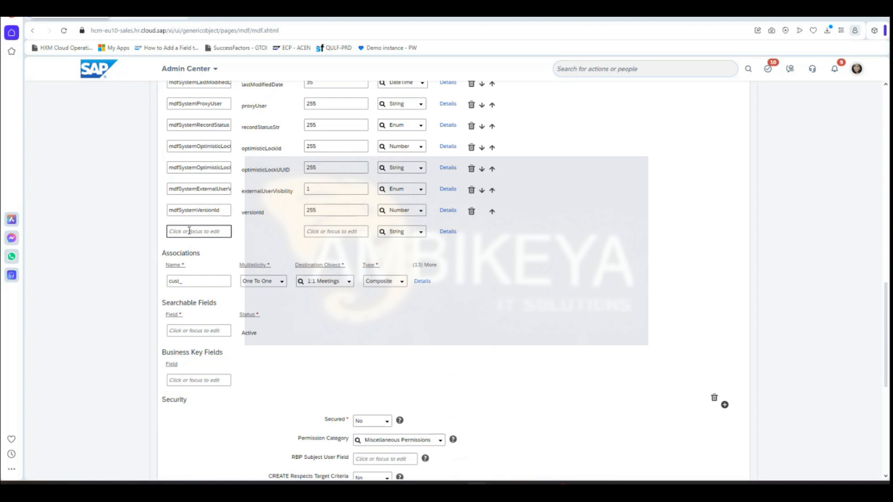
{"action": "type", "text": "Travel from"}
{"action": "left_click", "coordinate": [320, 231]}
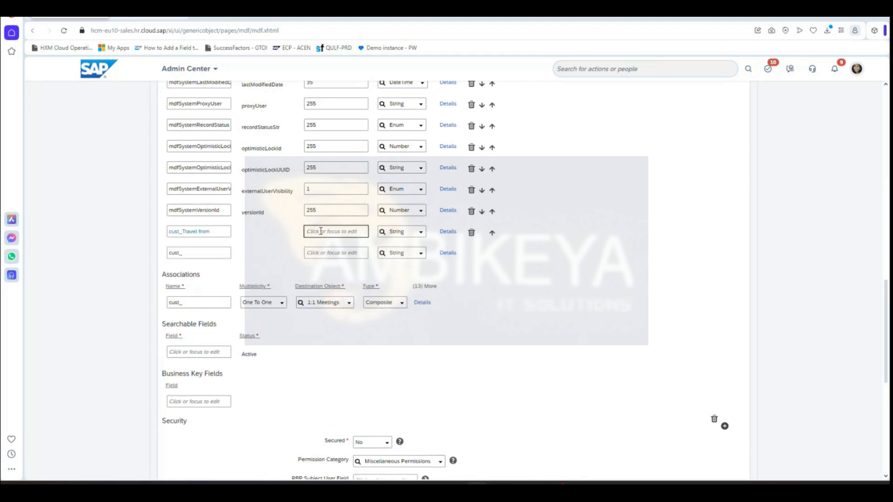
{"action": "type", "text": "255"}
- In the details of the cust_Travel from field, set the data type to Foundation Object and the valid values source to location
{"action": "left_click", "coordinate": [420, 231]}
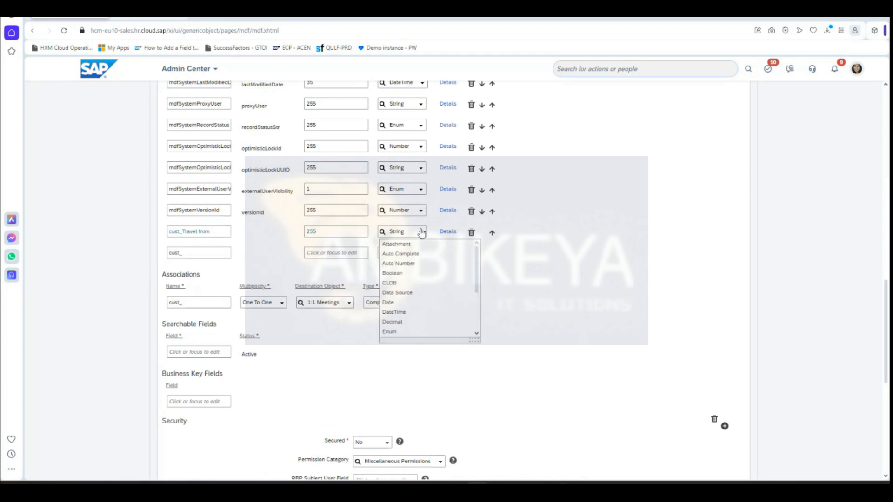
{"action": "left_click", "coordinate": [448, 231]}
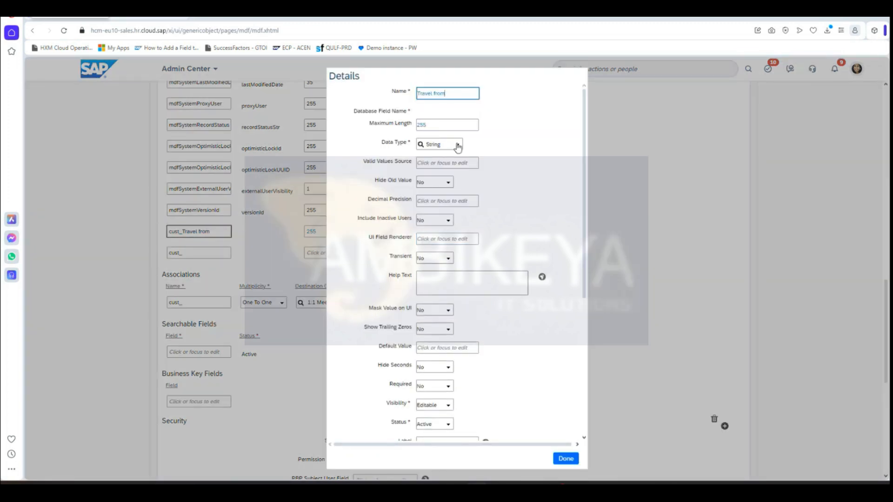
{"action": "left_click", "coordinate": [456, 145]}
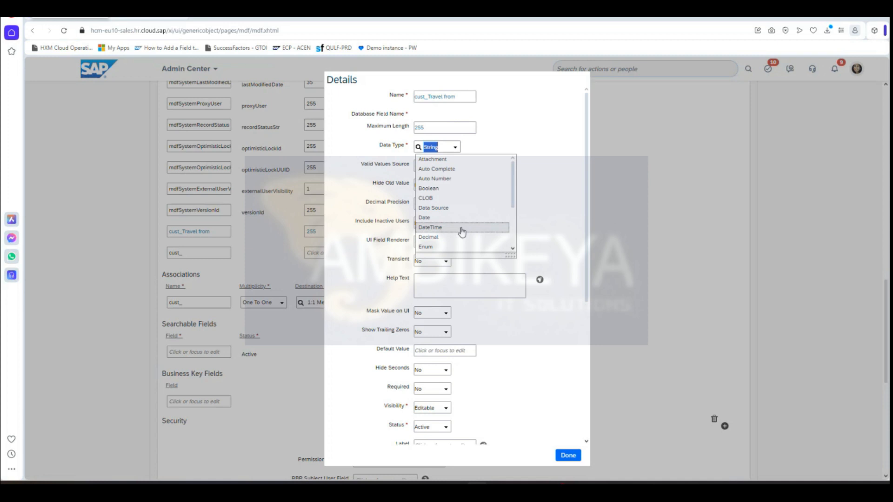
{"action": "scroll", "coordinate": [463, 231], "scroll_direction": "down", "scroll_amount": 2}
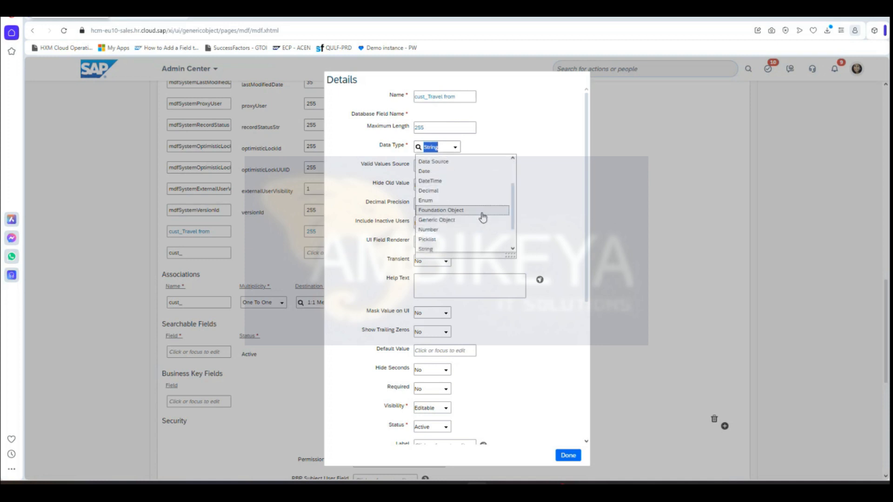
{"action": "left_click", "coordinate": [473, 211]}
{"action": "left_click", "coordinate": [417, 166]}
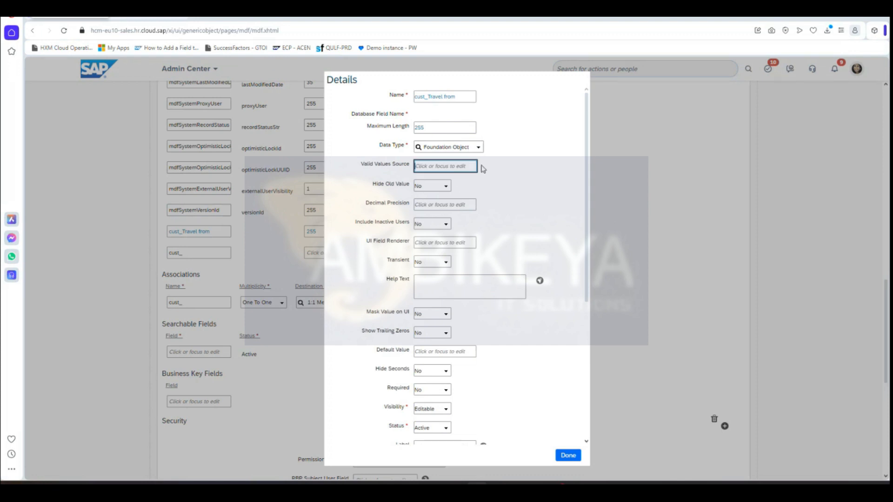
{"action": "type", "text": "location"}
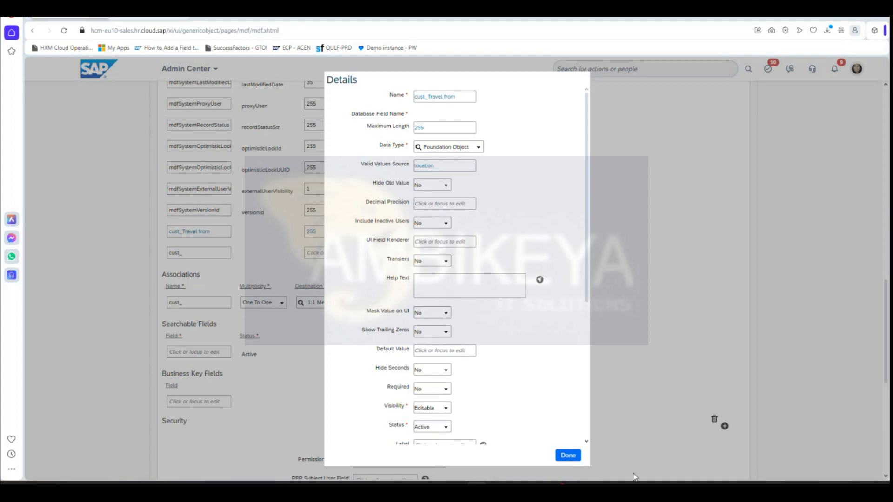
- Compare the field's valid values source with the location element id in the data model in Notepad++, and return to the field details
{"action": "key", "text": "alt+Tab"}
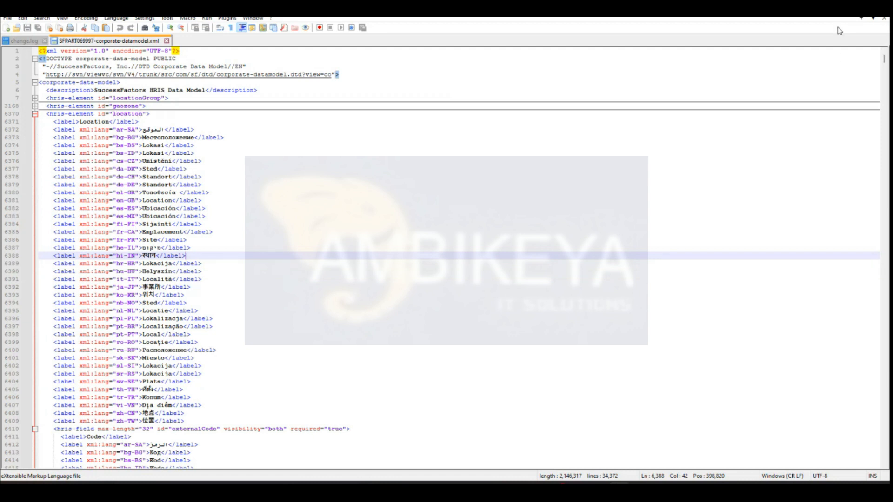
{"action": "key", "text": "alt+Tab"}
{"action": "left_click", "coordinate": [433, 166]}
{"action": "left_click", "coordinate": [434, 165]}
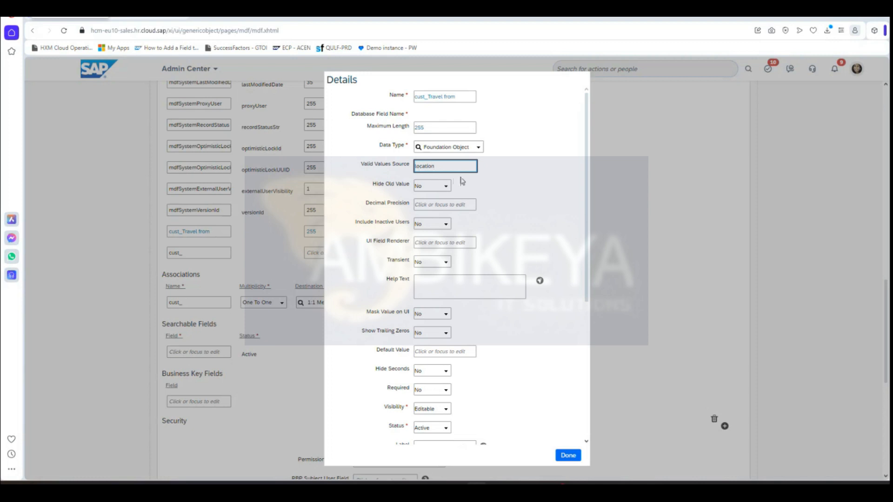
- Label the cust_Travel from field "Travelling From", make it required and confirm its details
{"action": "scroll", "coordinate": [487, 362], "scroll_direction": "down", "scroll_amount": 3}
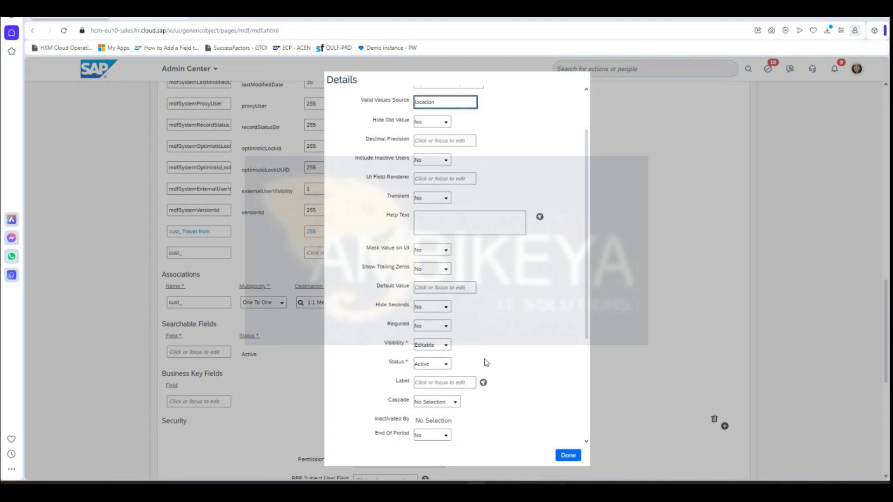
{"action": "left_click", "coordinate": [425, 305]}
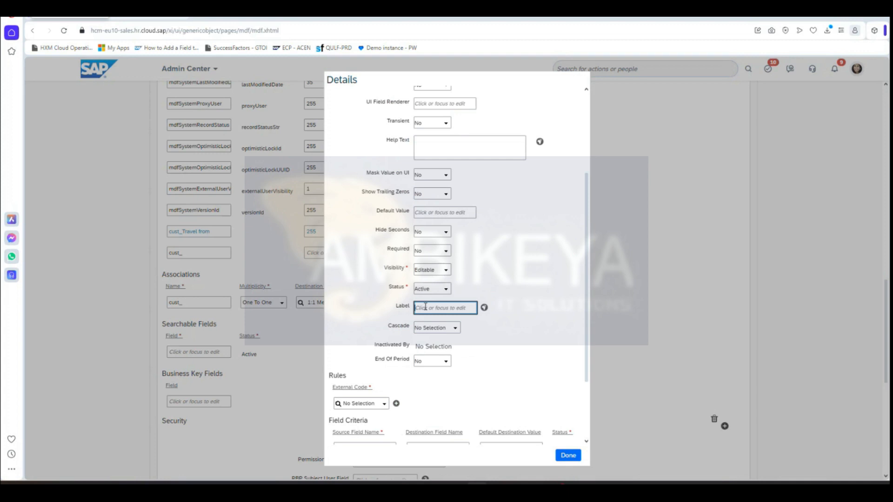
{"action": "type", "text": "Lo"}
{"action": "key", "text": "BackSpace"}
{"action": "type", "text": "Travelling From"}
{"action": "left_click", "coordinate": [448, 251]}
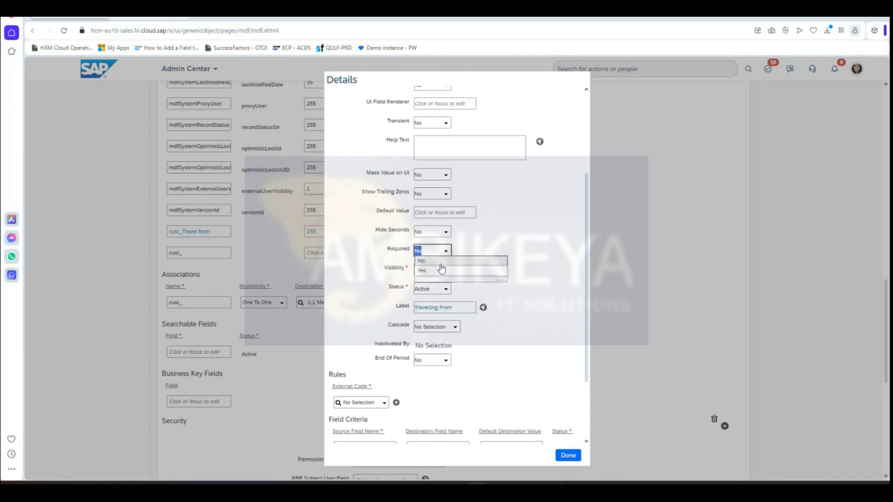
{"action": "left_click", "coordinate": [441, 269]}
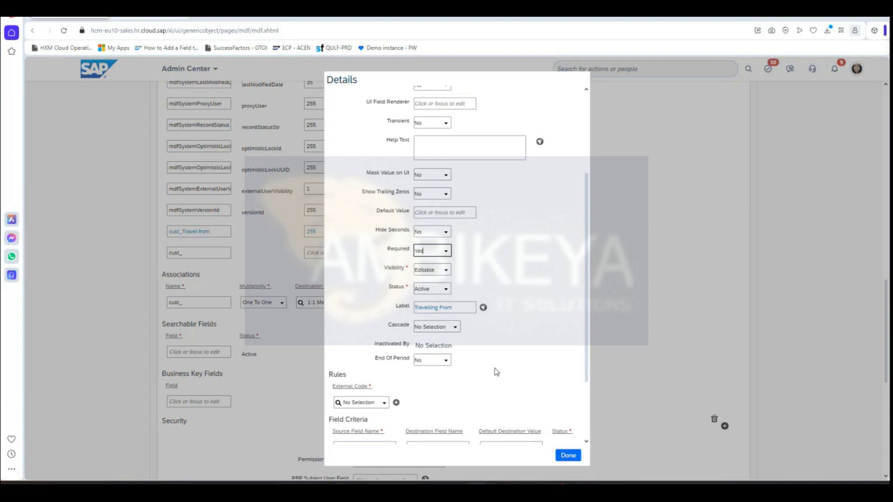
{"action": "left_click", "coordinate": [568, 455]}
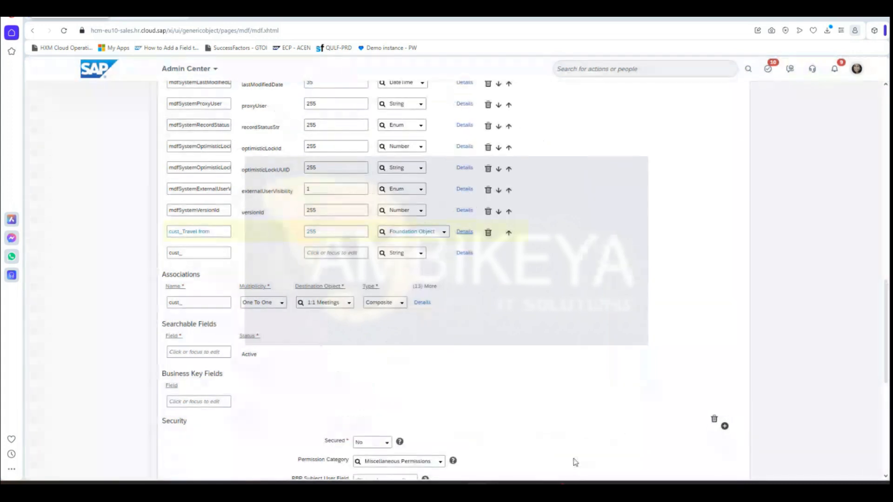
- Add a field named Travel_to after the cust_ prefix below cust_Travel from, with maximum length 255
{"action": "left_click", "coordinate": [207, 253]}
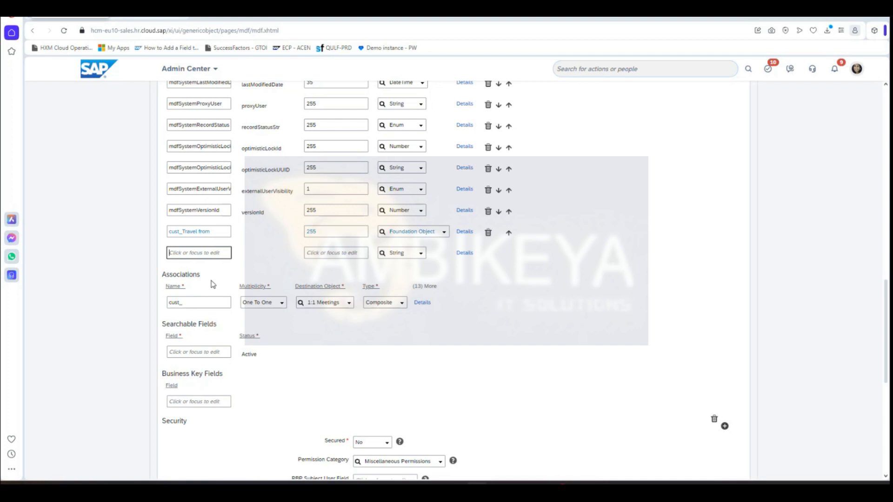
{"action": "type", "text": "Travel_to"}
{"action": "left_click", "coordinate": [340, 253]}
{"action": "type", "text": "255"}
- In the details of the cust_Travel_to field, set the data type to Foundation Object and the valid values source to location
{"action": "double_click", "coordinate": [404, 253]}
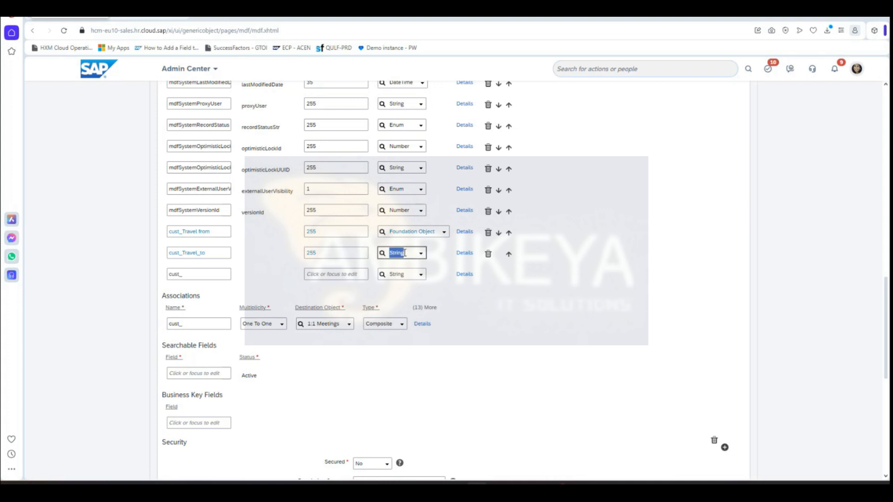
{"action": "left_click", "coordinate": [464, 253]}
{"action": "left_click", "coordinate": [457, 145]}
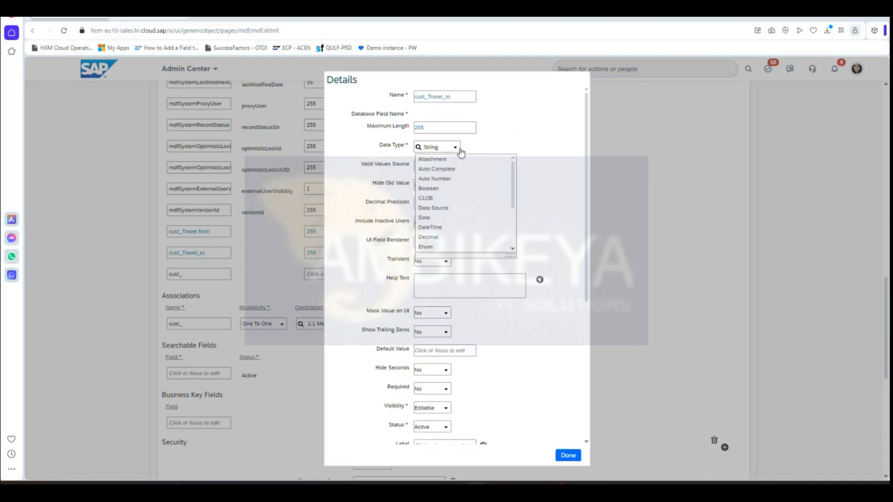
{"action": "scroll", "coordinate": [461, 223], "scroll_direction": "down", "scroll_amount": 2}
{"action": "left_click", "coordinate": [465, 181]}
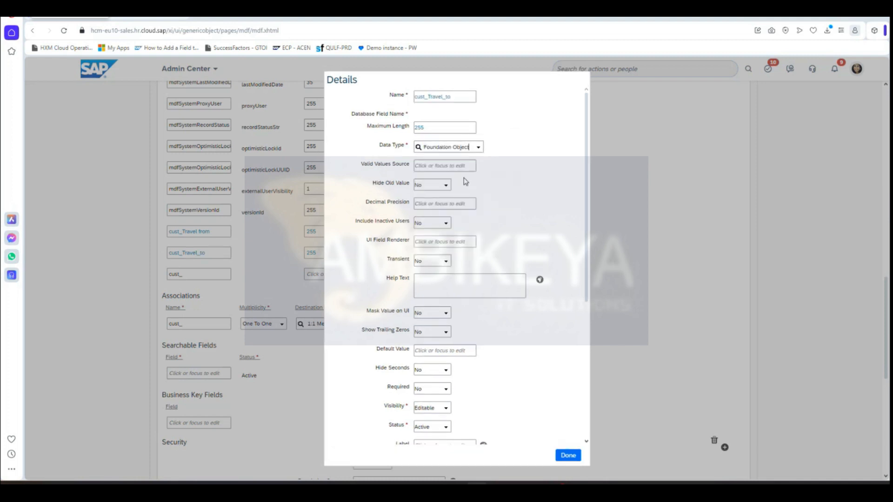
{"action": "left_click", "coordinate": [449, 166]}
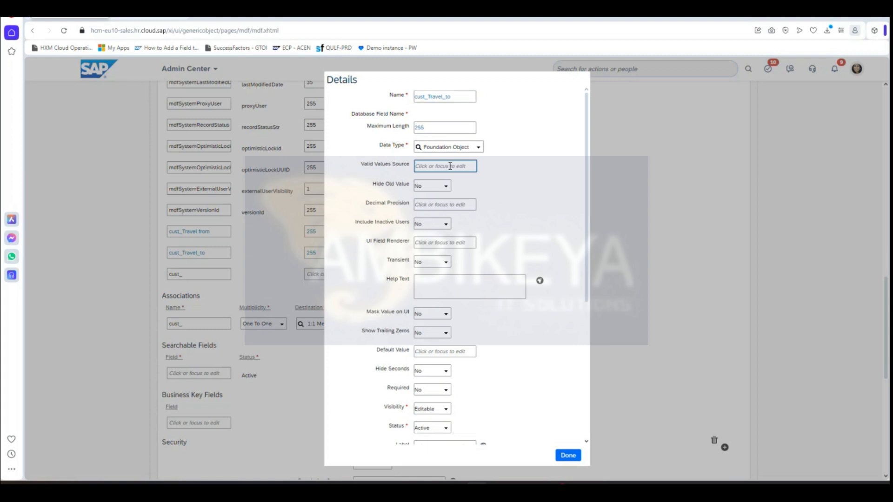
{"action": "type", "text": "location"}
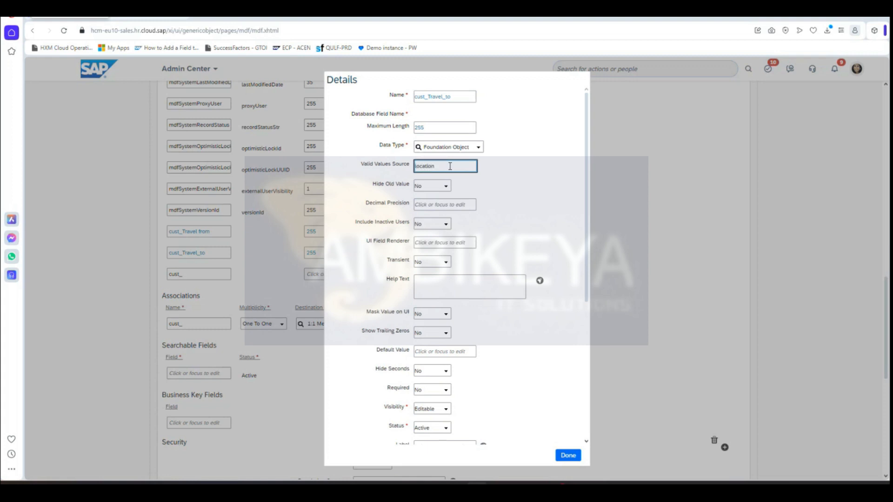
{"action": "left_click", "coordinate": [491, 198]}
- Label the cust_Travel_to field "Travelling To", make it required and confirm its details
{"action": "scroll", "coordinate": [519, 250], "scroll_direction": "down", "scroll_amount": 2}
{"action": "scroll", "coordinate": [525, 313], "scroll_direction": "down", "scroll_amount": 6}
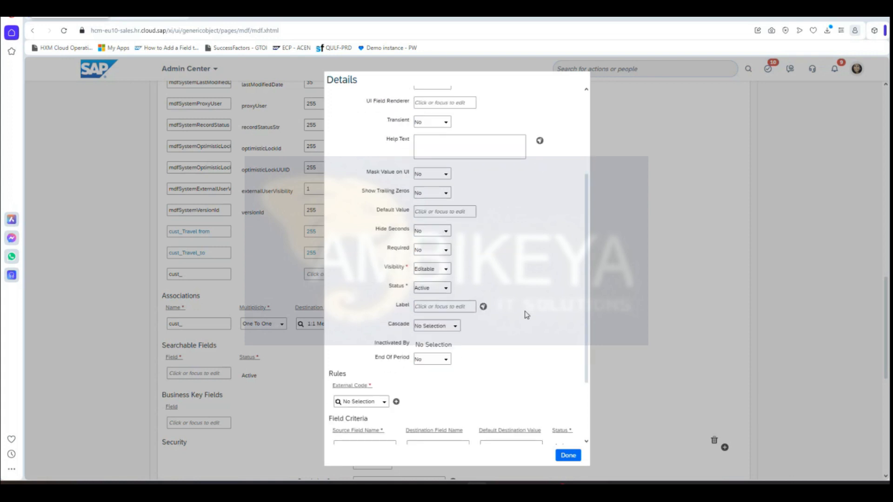
{"action": "left_click", "coordinate": [434, 262]}
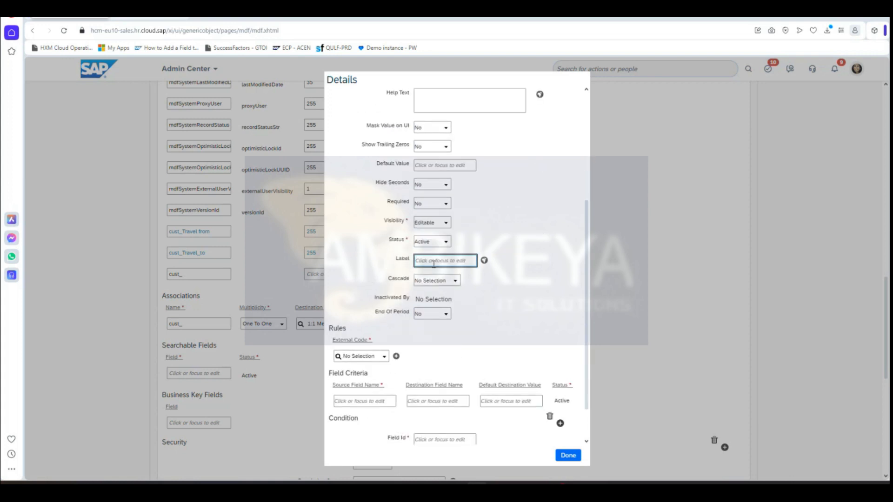
{"action": "type", "text": "Travelling Tr"}
{"action": "left_click", "coordinate": [445, 204]}
{"action": "left_click", "coordinate": [443, 228]}
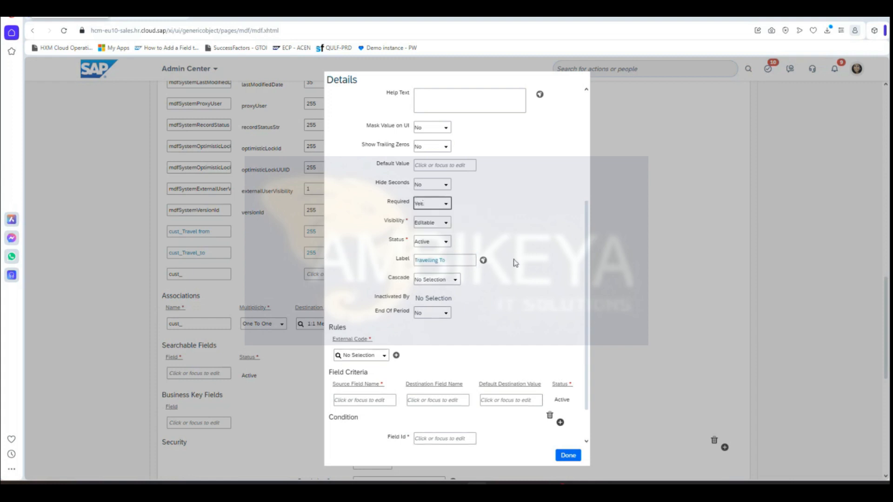
{"action": "scroll", "coordinate": [535, 340], "scroll_direction": "down", "scroll_amount": 1}
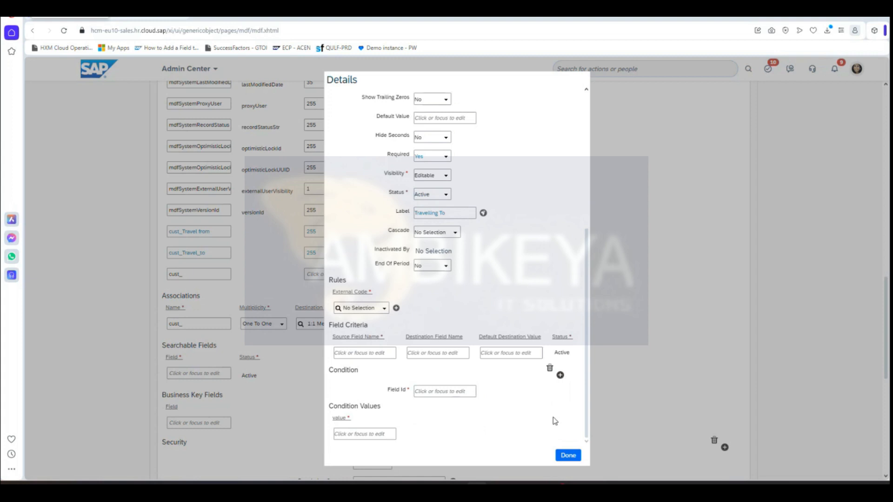
{"action": "left_click", "coordinate": [568, 455]}
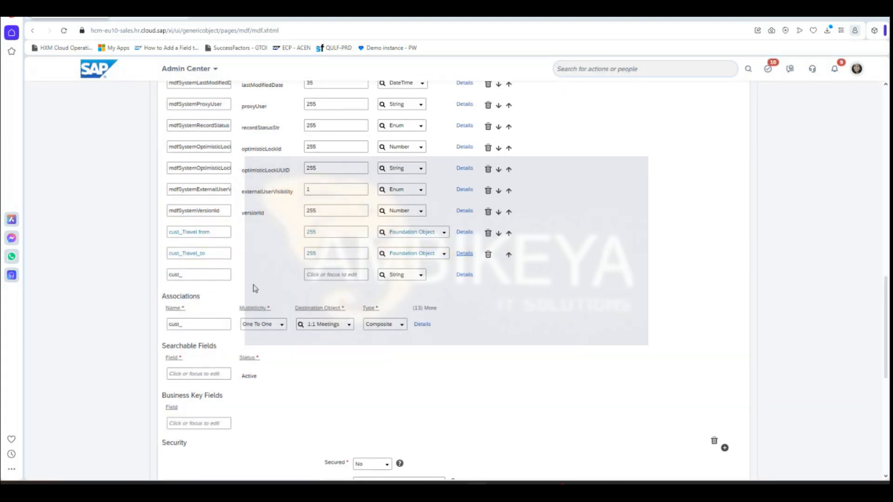
- Add a field named Department after the cust_ prefix below cust_Travel_to, with maximum length 255
{"action": "scroll", "coordinate": [252, 290], "scroll_direction": "up", "scroll_amount": 2}
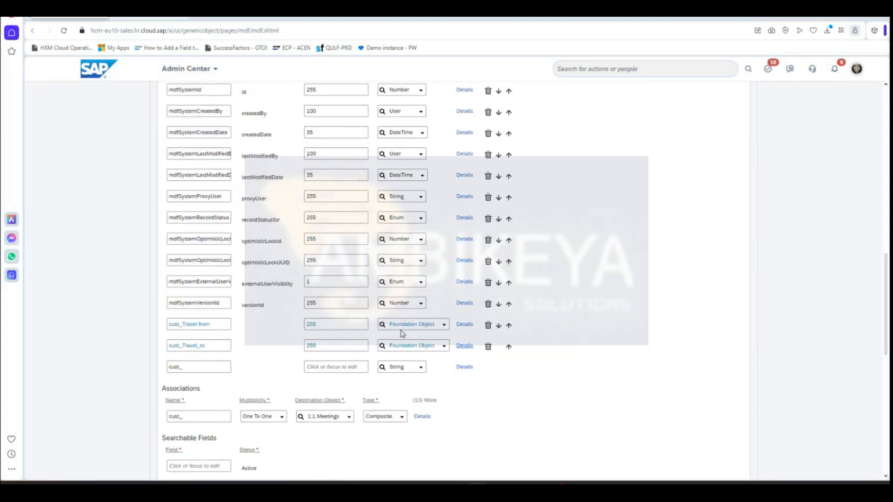
{"action": "scroll", "coordinate": [347, 327], "scroll_direction": "up", "scroll_amount": 3}
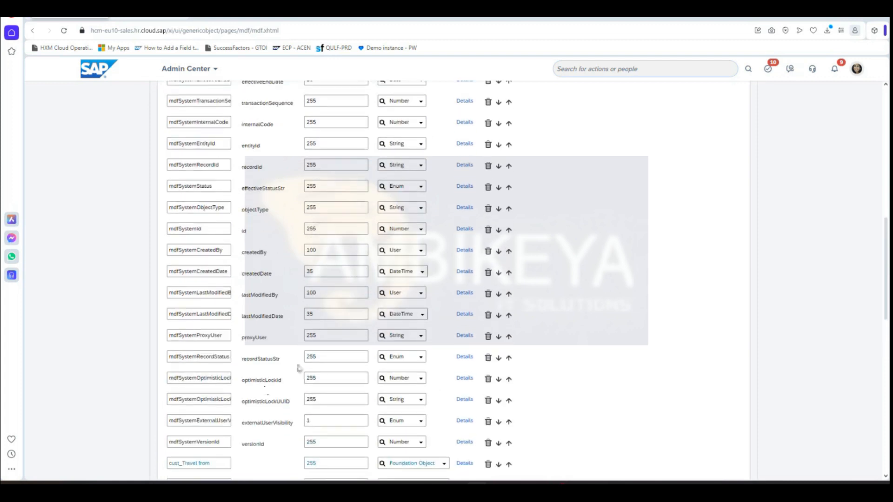
{"action": "scroll", "coordinate": [303, 365], "scroll_direction": "up", "scroll_amount": 4}
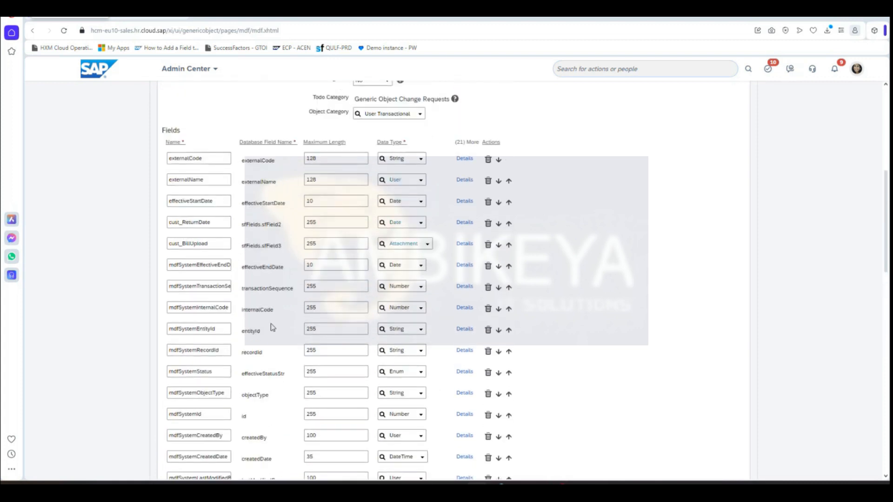
{"action": "scroll", "coordinate": [218, 225], "scroll_direction": "down", "scroll_amount": 8}
{"action": "left_click", "coordinate": [202, 273]}
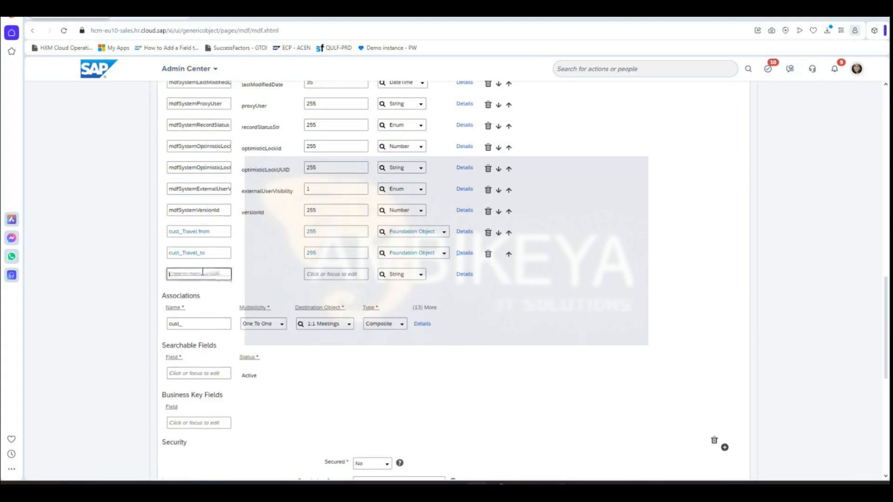
{"action": "type", "text": "Department"}
{"action": "left_click", "coordinate": [312, 274]}
{"action": "type", "text": "255"}
{"action": "left_click", "coordinate": [573, 342]}
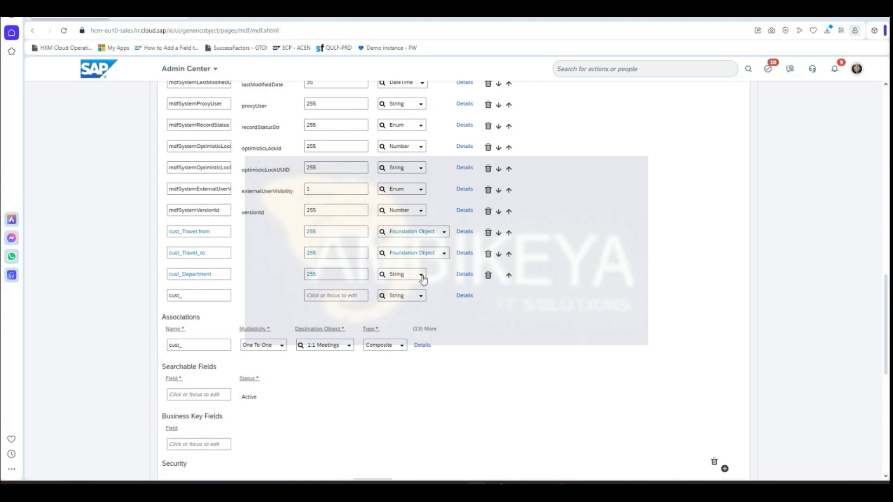
- In the details of the cust_Department field, set the data type to Generic Object
{"action": "left_click", "coordinate": [465, 274]}
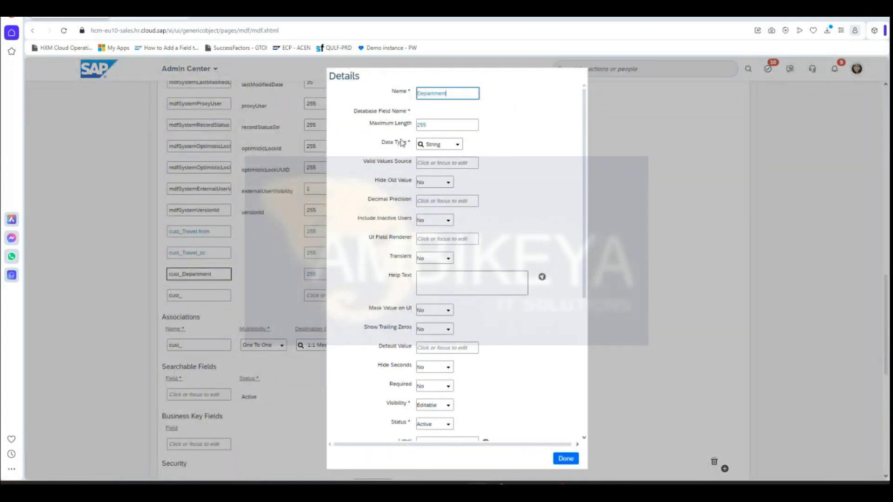
{"action": "left_click", "coordinate": [457, 147]}
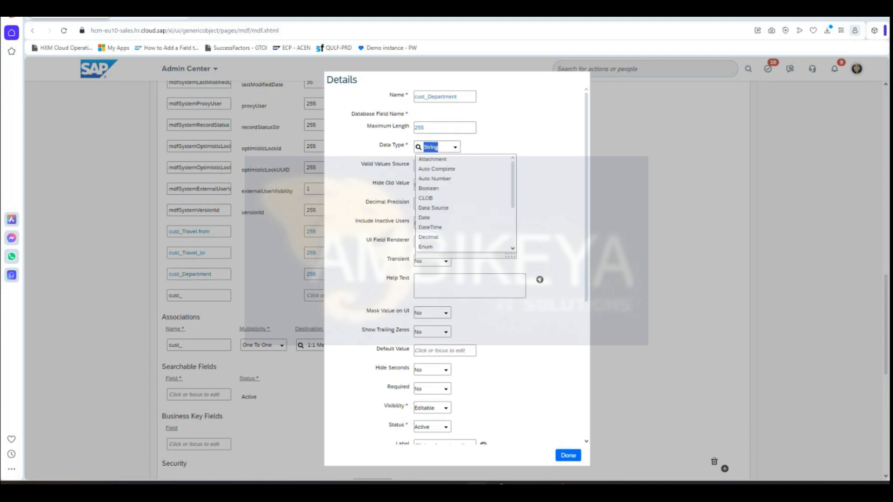
{"action": "scroll", "coordinate": [464, 205], "scroll_direction": "down", "scroll_amount": 3}
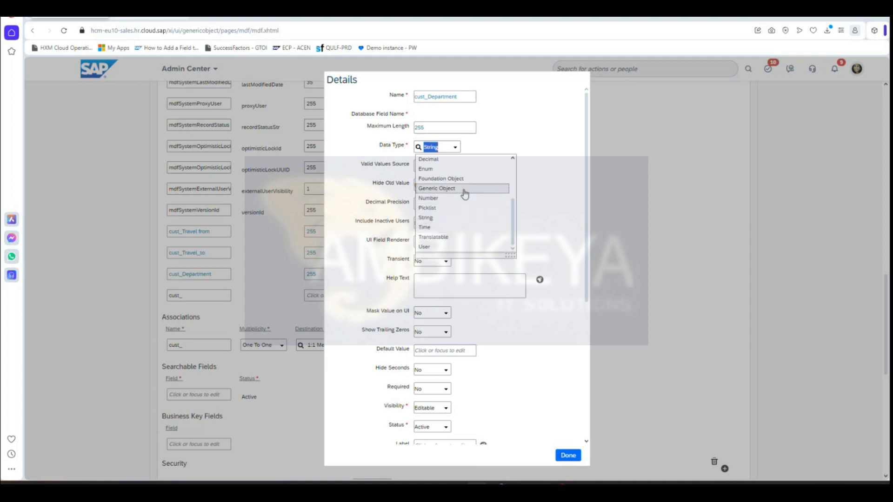
{"action": "left_click", "coordinate": [464, 193]}
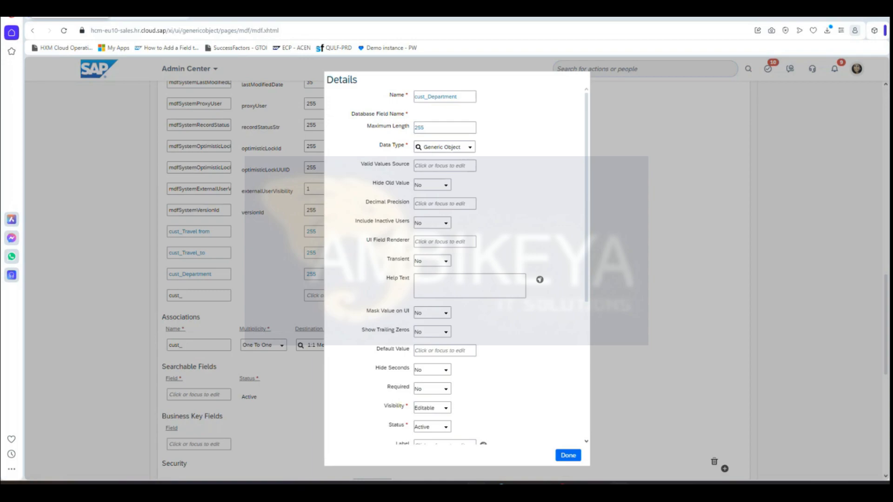
- Leave the field details open and, in the browser tab with the corporate data model export, search for and open Configure Object Definitions
{"action": "key", "text": "alt+Tab"}
{"action": "key", "text": "alt+Tab"}
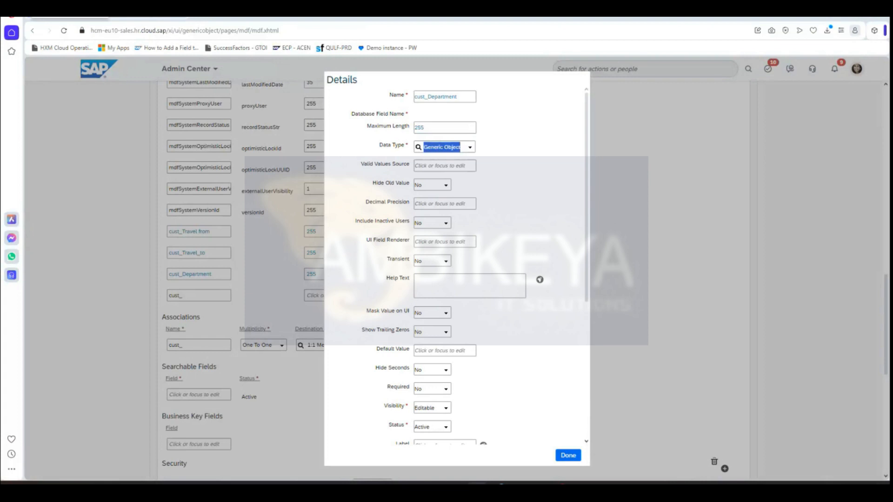
{"action": "left_click", "coordinate": [148, 18]}
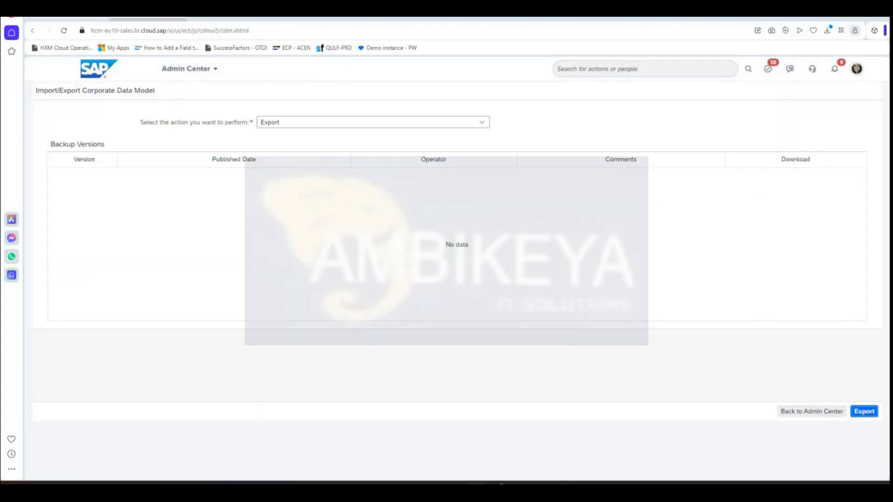
{"action": "left_click", "coordinate": [643, 73]}
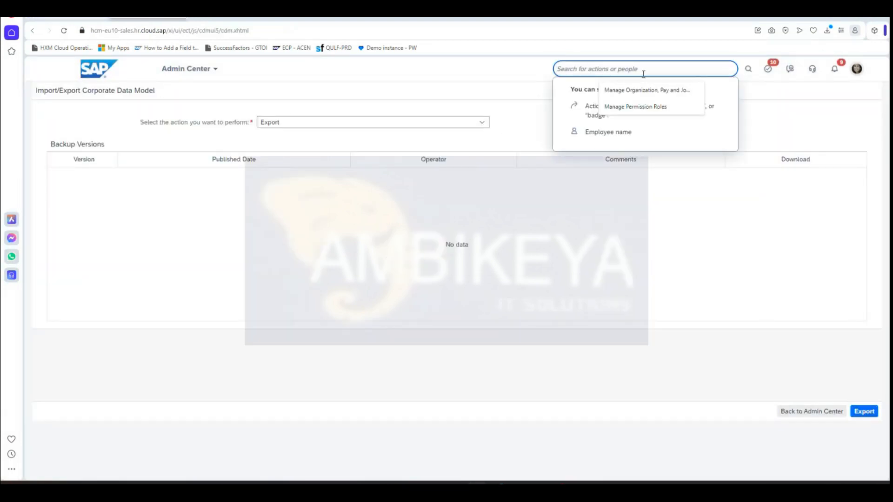
{"action": "type", "text": "configur"}
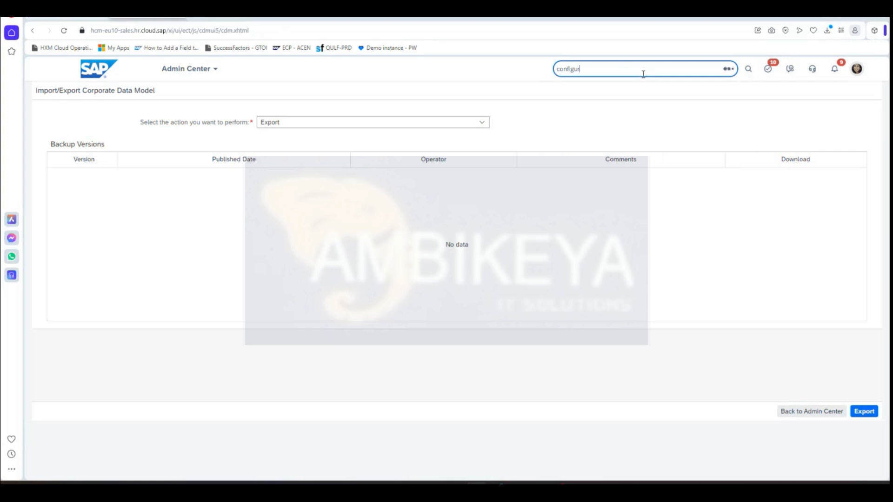
{"action": "type", "text": "e object"}
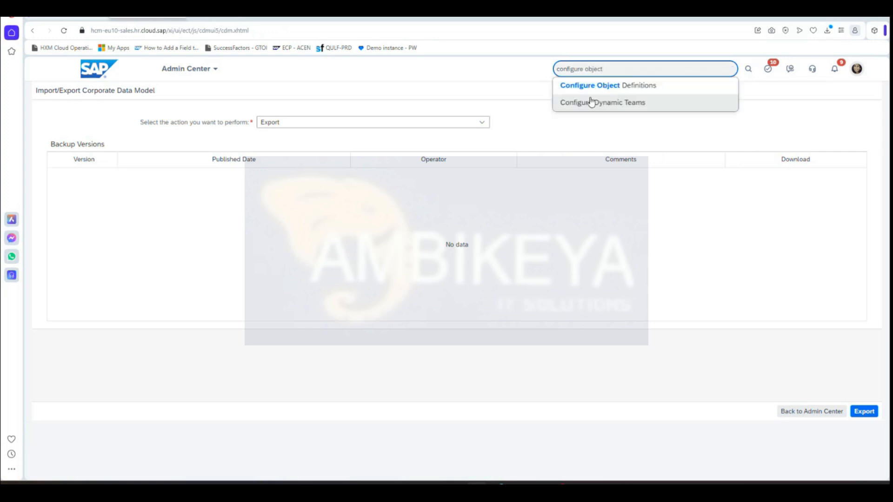
{"action": "left_click", "coordinate": [593, 90]}
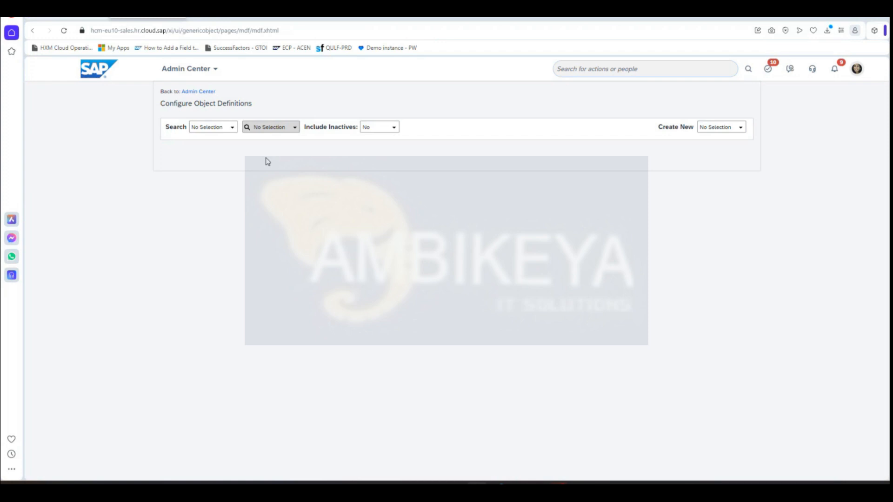
- Search the object definitions for Department and open its definition
{"action": "left_click", "coordinate": [213, 129]}
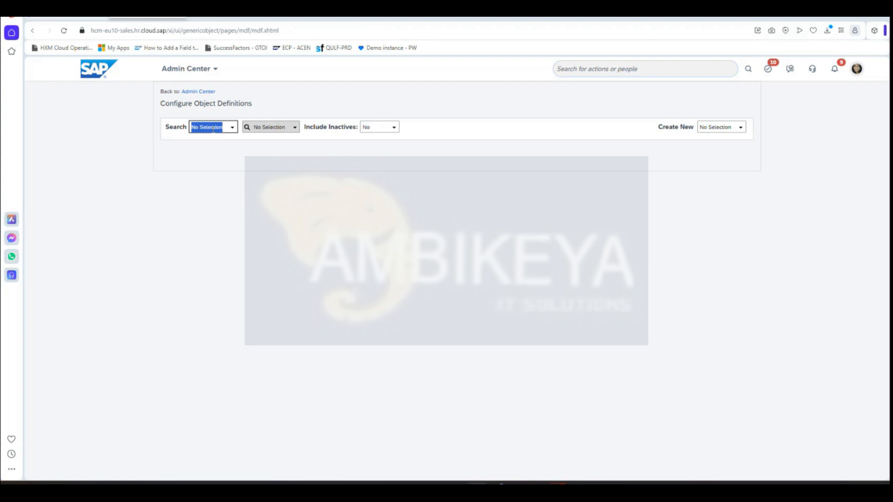
{"action": "left_click", "coordinate": [232, 127]}
{"action": "left_click", "coordinate": [227, 158]}
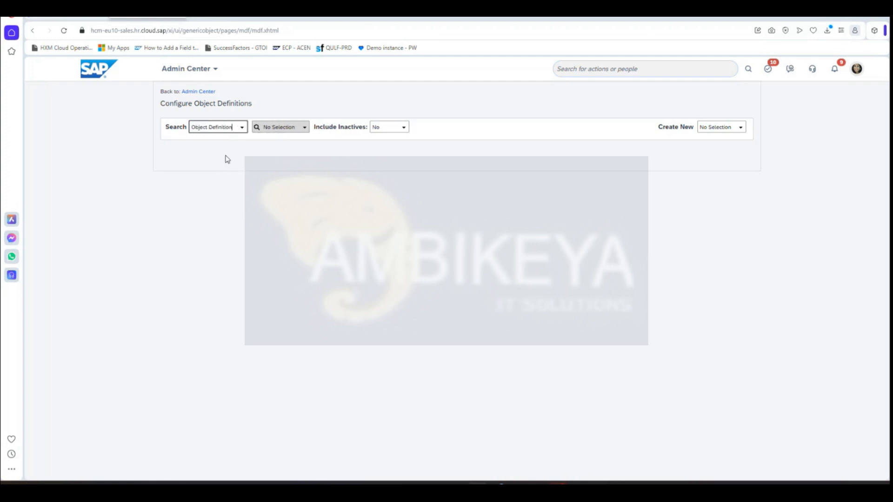
{"action": "left_click", "coordinate": [307, 131]}
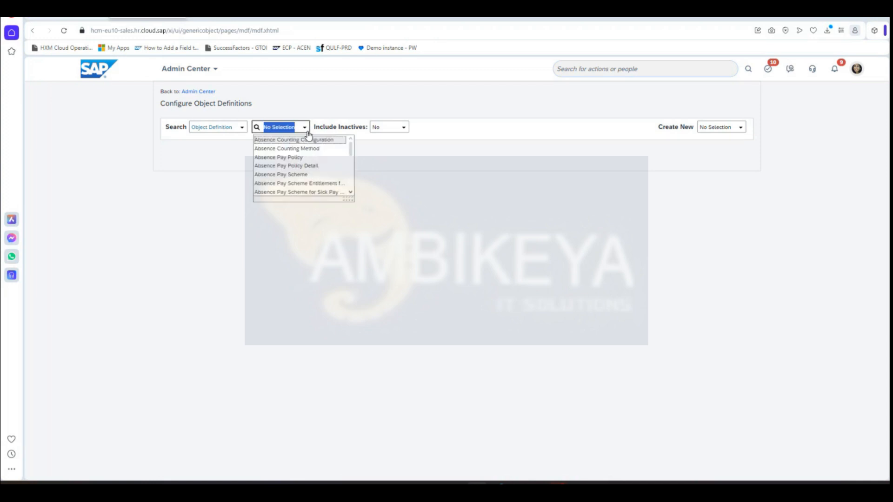
{"action": "type", "text": "departm"}
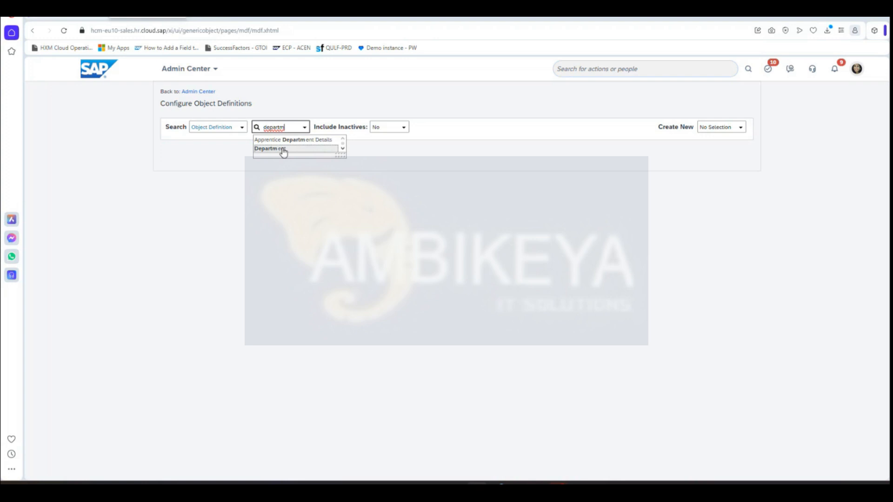
{"action": "left_click", "coordinate": [283, 151]}
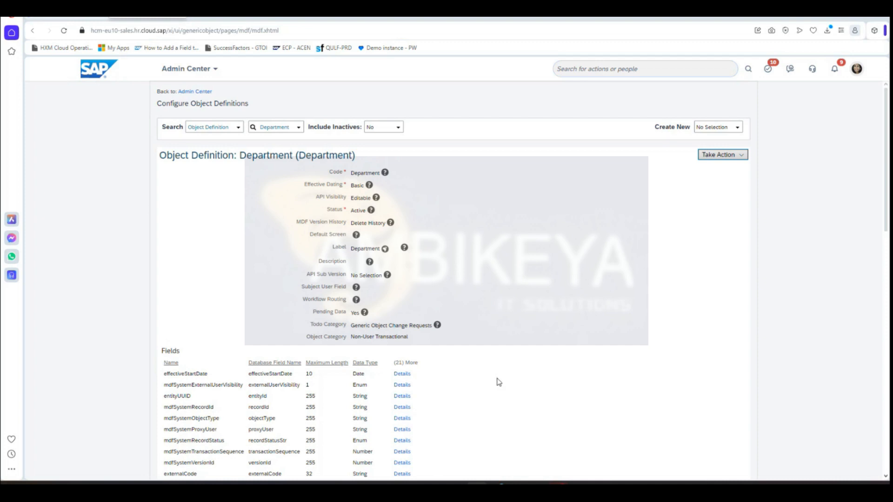
- Look over the Department object definition and copy its code
{"action": "scroll", "coordinate": [498, 370], "scroll_direction": "down", "scroll_amount": 3}
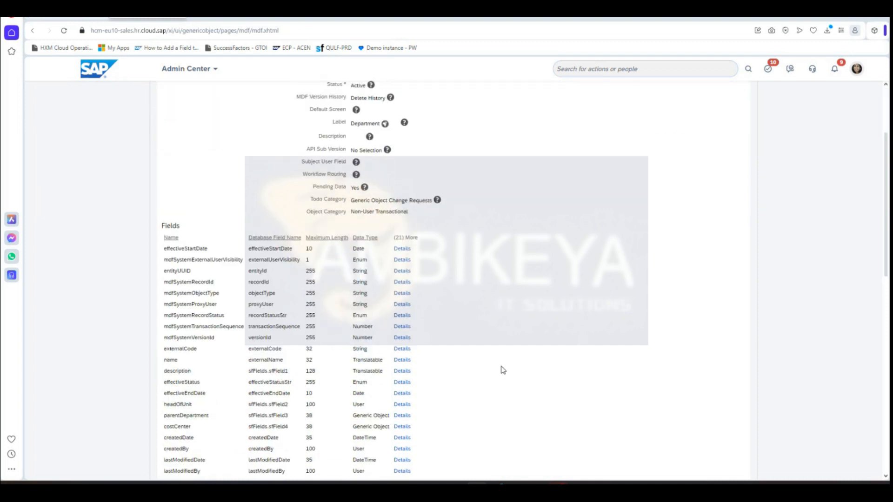
{"action": "scroll", "coordinate": [502, 369], "scroll_direction": "up", "scroll_amount": 3}
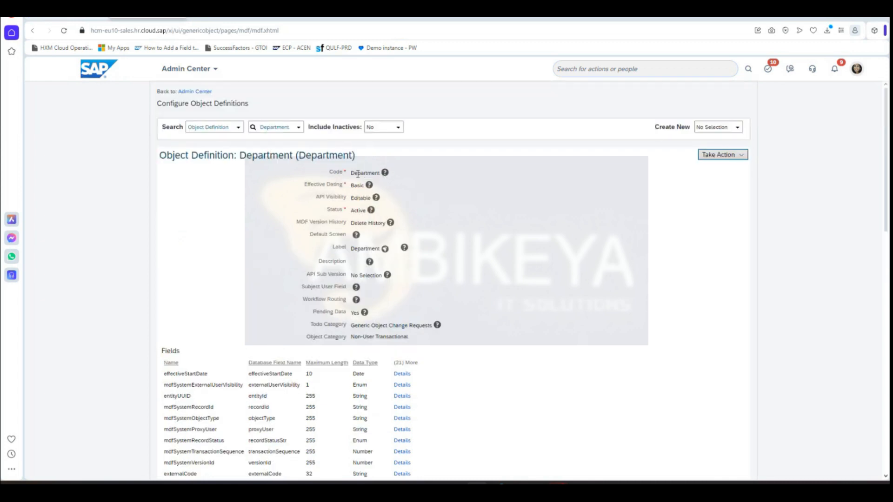
{"action": "left_click_drag", "start_coordinate": [351, 173], "coordinate": [380, 173]}
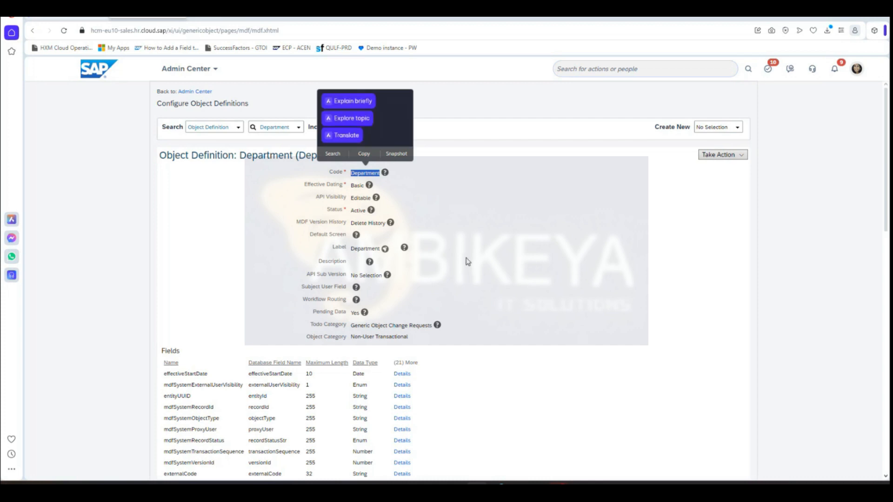
{"action": "left_click", "coordinate": [364, 153]}
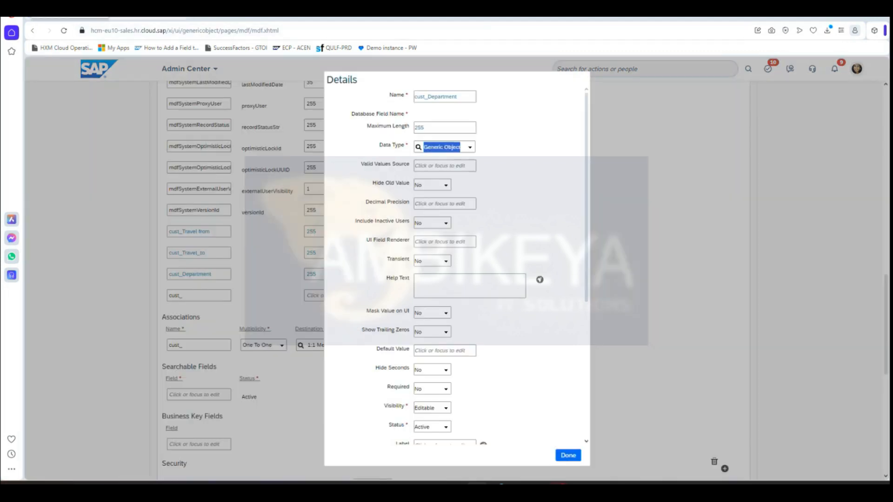
- In the cust_Department details, set the valid values source and the label to Department, and accept the details
{"action": "left_click", "coordinate": [418, 164]}
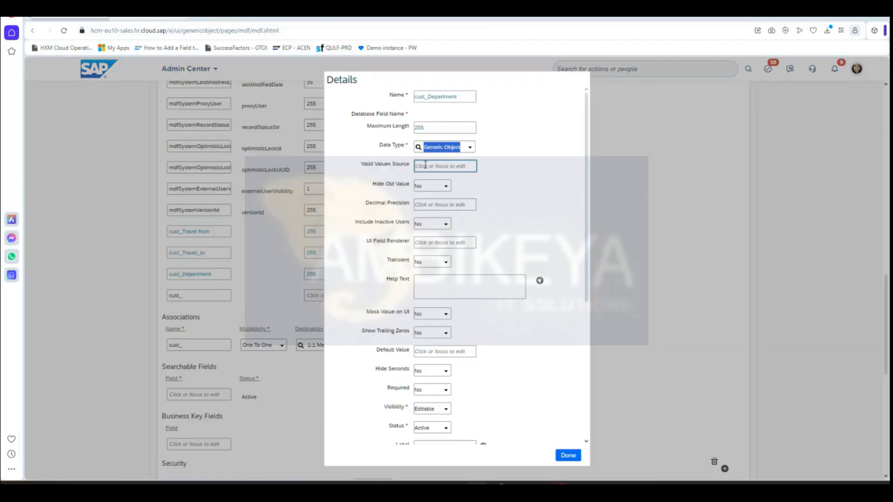
{"action": "left_click", "coordinate": [425, 165]}
{"action": "key", "text": "ctrl+v"}
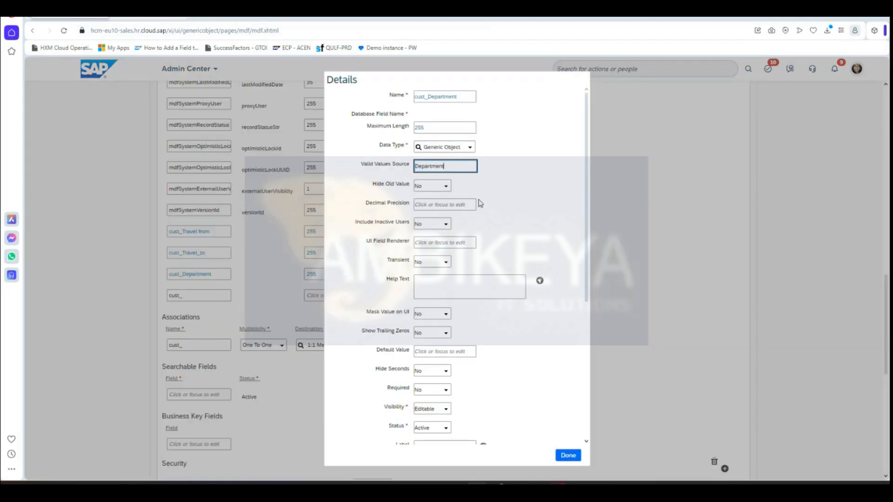
{"action": "scroll", "coordinate": [554, 357], "scroll_direction": "down", "scroll_amount": 4}
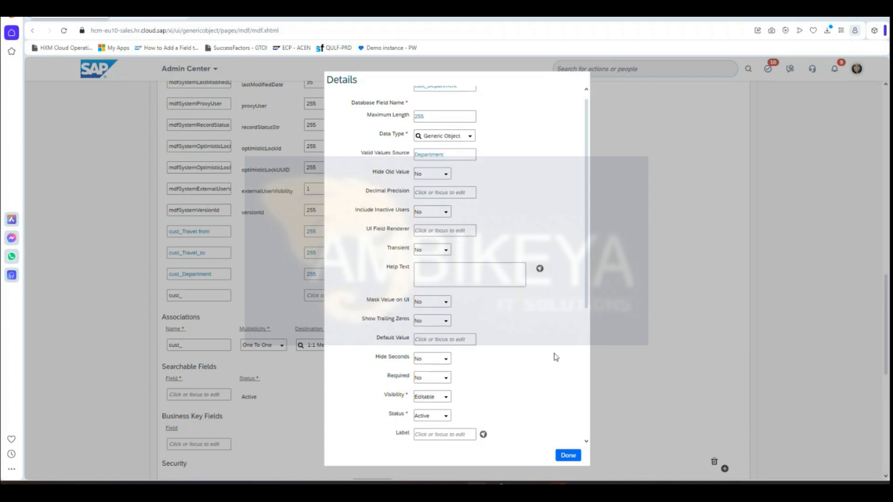
{"action": "left_click", "coordinate": [437, 258]}
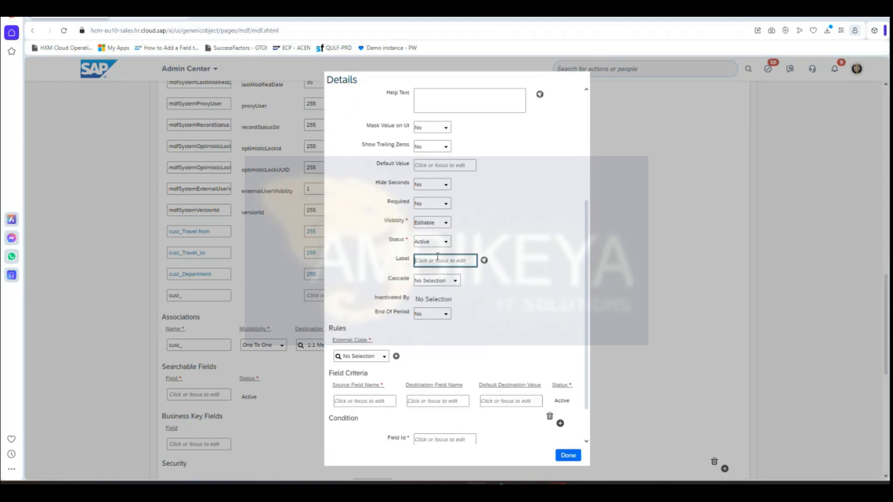
{"action": "type", "text": "Department"}
{"action": "left_click", "coordinate": [512, 302]}
{"action": "scroll", "coordinate": [513, 304], "scroll_direction": "down", "scroll_amount": 1}
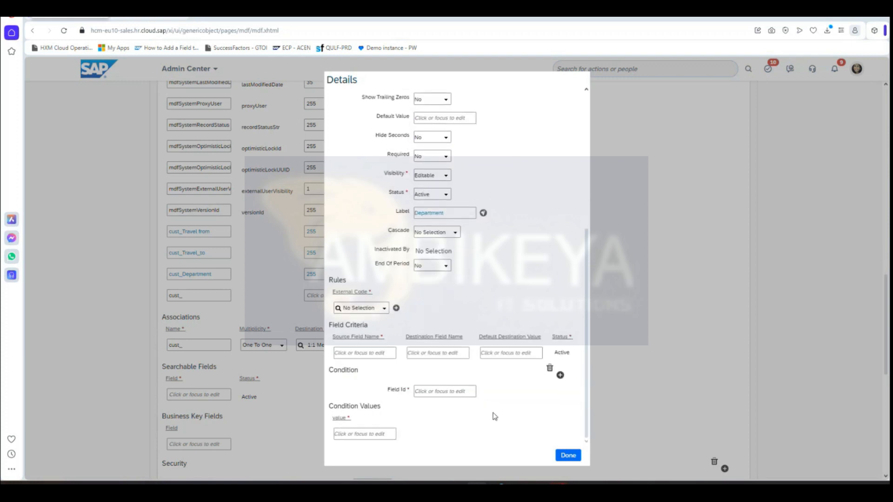
{"action": "left_click", "coordinate": [568, 455]}
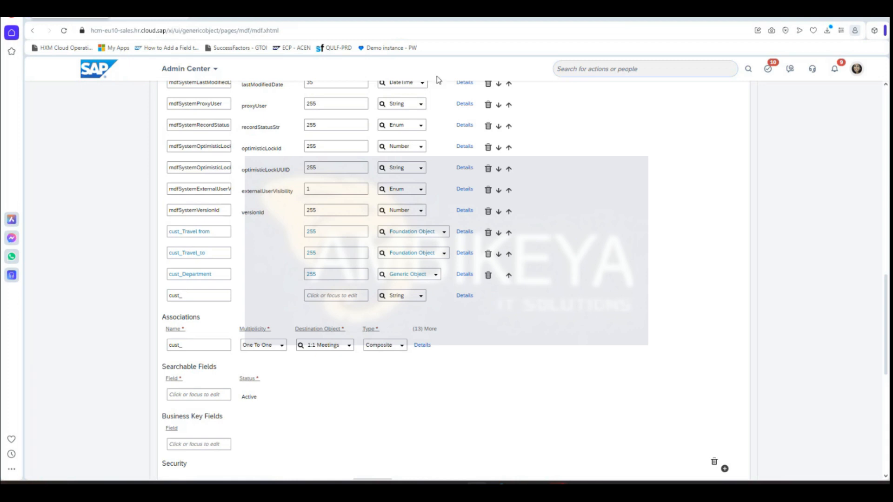
- Review the list of fields defined on the travel request object, from the custom fields back up to effectiveStartDate
{"action": "scroll", "coordinate": [341, 213], "scroll_direction": "down", "scroll_amount": 2}
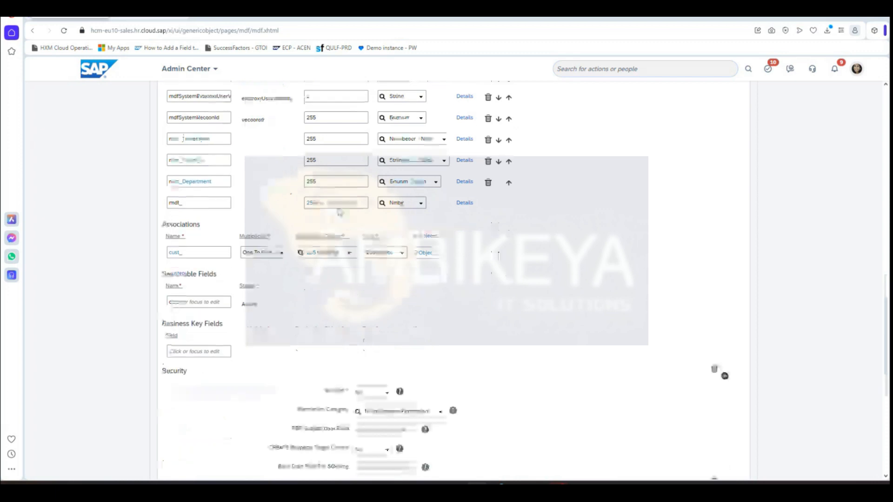
{"action": "scroll", "coordinate": [223, 195], "scroll_direction": "up", "scroll_amount": 1}
{"action": "scroll", "coordinate": [224, 195], "scroll_direction": "up", "scroll_amount": 3}
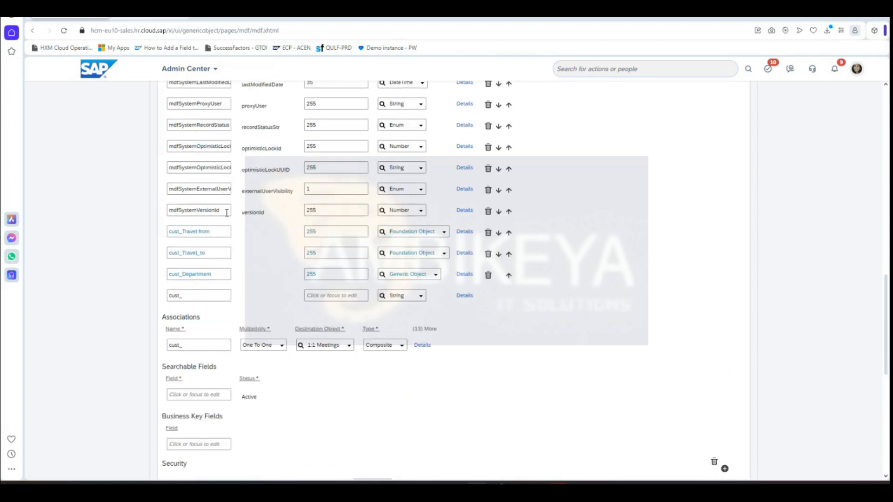
{"action": "scroll", "coordinate": [255, 328], "scroll_direction": "up", "scroll_amount": 2}
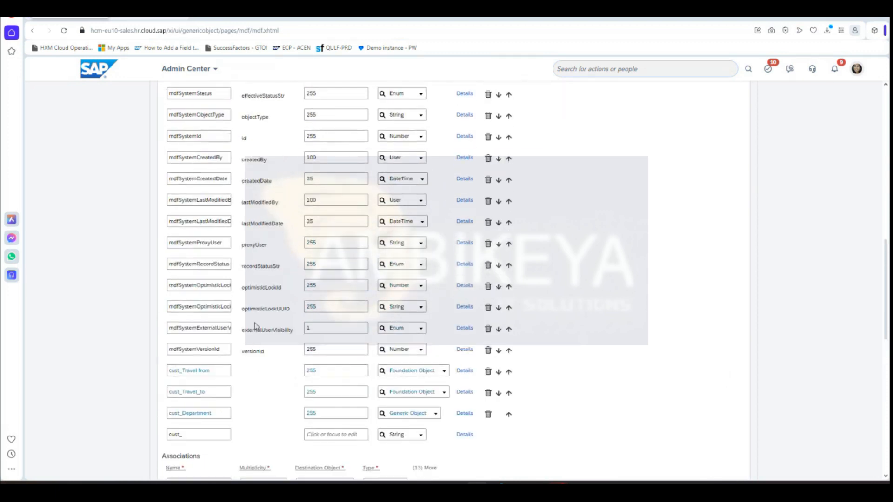
{"action": "scroll", "coordinate": [281, 208], "scroll_direction": "up", "scroll_amount": 5}
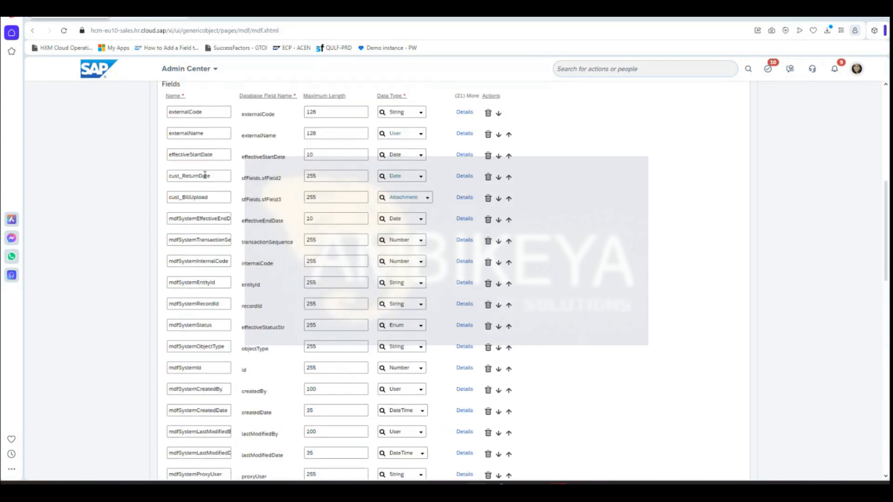
{"action": "left_click", "coordinate": [219, 197]}
{"action": "left_click", "coordinate": [219, 219]}
{"action": "left_click", "coordinate": [219, 241]}
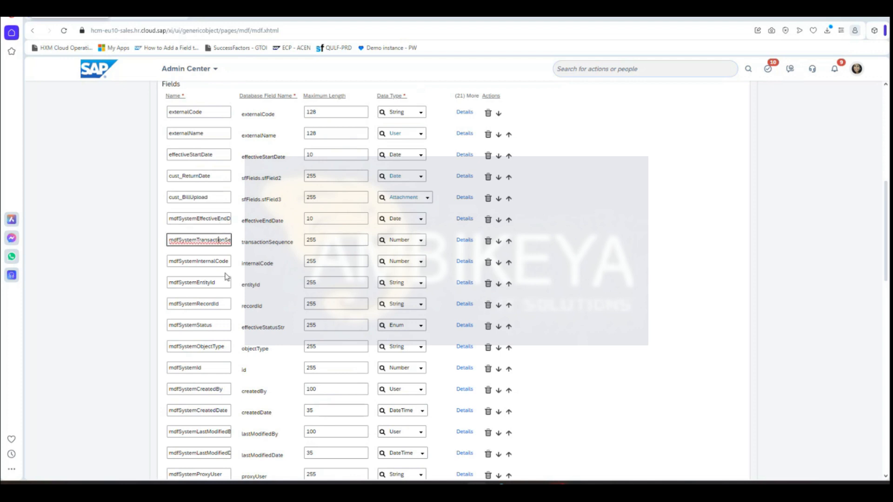
{"action": "left_click", "coordinate": [218, 153]}
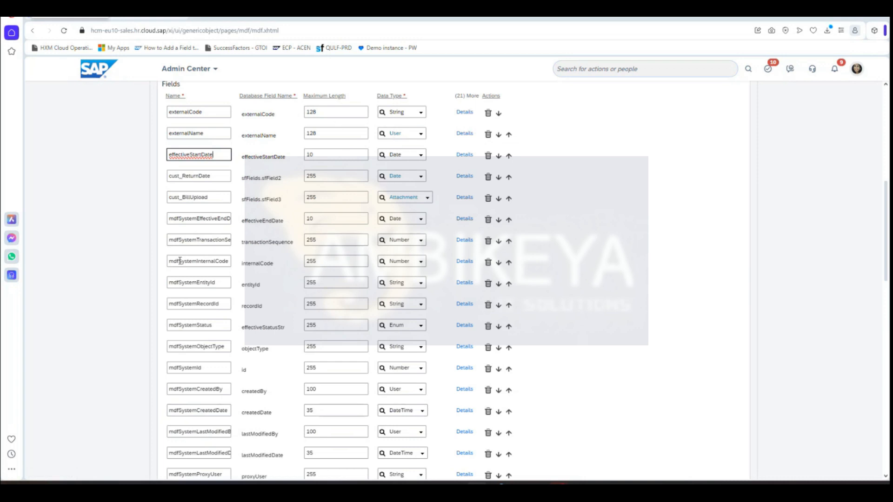
- Add a new field named Base_Location after cust_Department and set its maximum length to 255
{"action": "scroll", "coordinate": [240, 315], "scroll_direction": "down", "scroll_amount": 9}
{"action": "left_click", "coordinate": [218, 249]}
{"action": "key", "text": "BackSpace"}
{"action": "key", "text": "BackSpace"}
{"action": "key", "text": "BackSpace"}
{"action": "key", "text": "BackSpace"}
{"action": "key", "text": "BackSpace"}
{"action": "type", "text": "Base"}
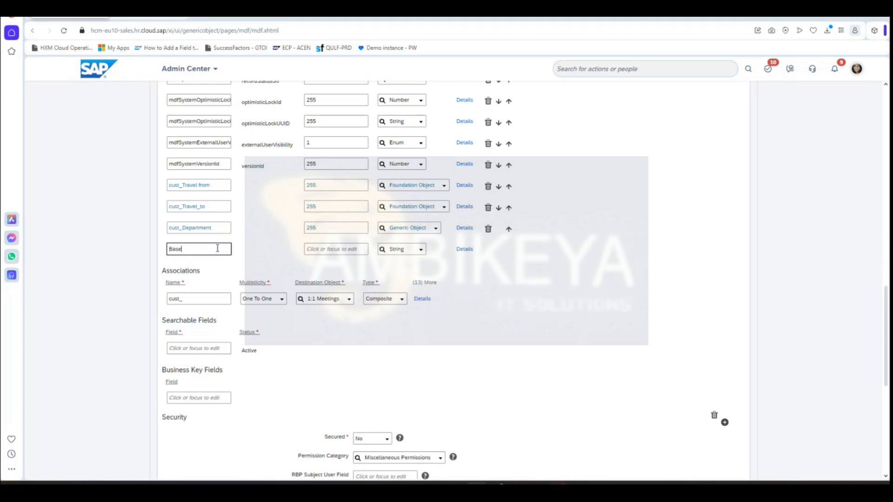
{"action": "type", "text": "_L"}
{"action": "key", "text": "BackSpace"}
{"action": "type", "text": "Location"}
{"action": "left_click", "coordinate": [329, 252]}
{"action": "type", "text": "255"}
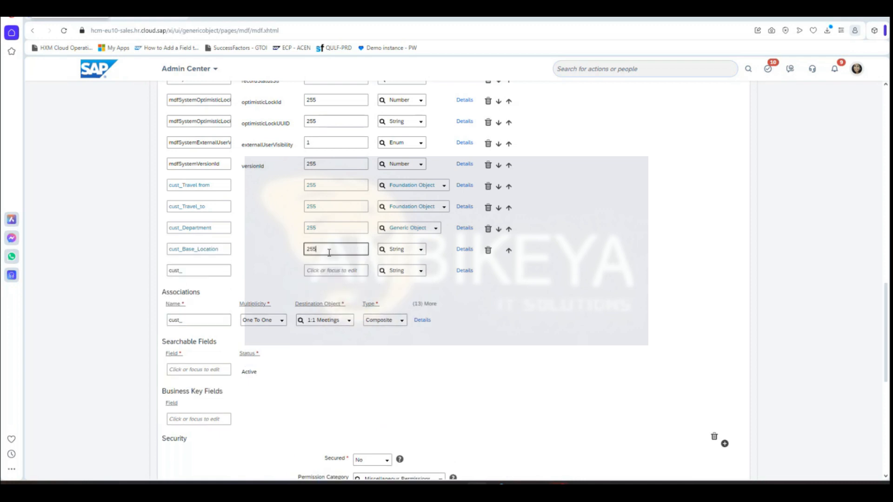
{"action": "left_click", "coordinate": [420, 251]}
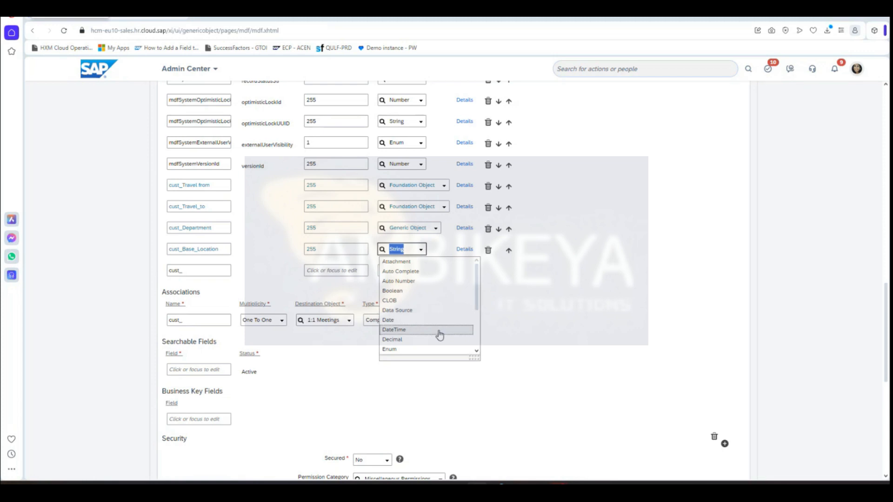
{"action": "scroll", "coordinate": [440, 335], "scroll_direction": "down", "scroll_amount": 1}
{"action": "scroll", "coordinate": [439, 335], "scroll_direction": "down", "scroll_amount": 2}
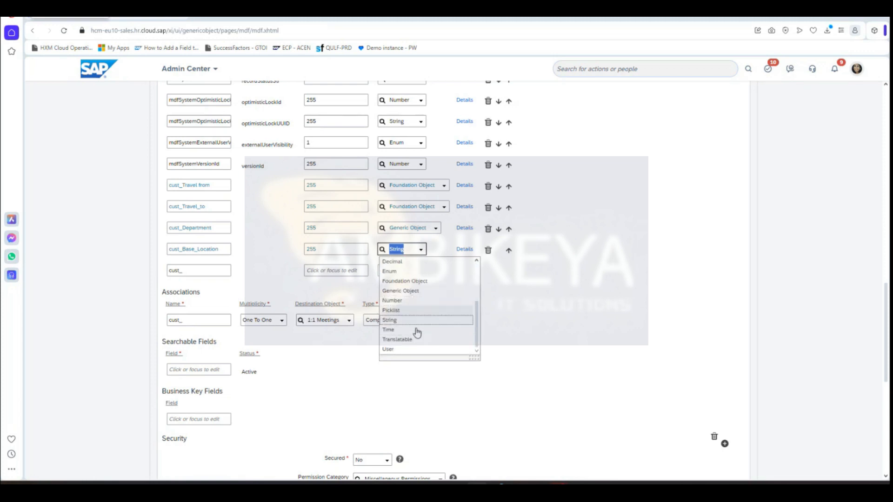
{"action": "left_click", "coordinate": [330, 388]}
- Open the Travel_ReqAlert initialize rule, examine its base object, If condition and Then action, and close it
{"action": "scroll", "coordinate": [331, 387], "scroll_direction": "down", "scroll_amount": 5}
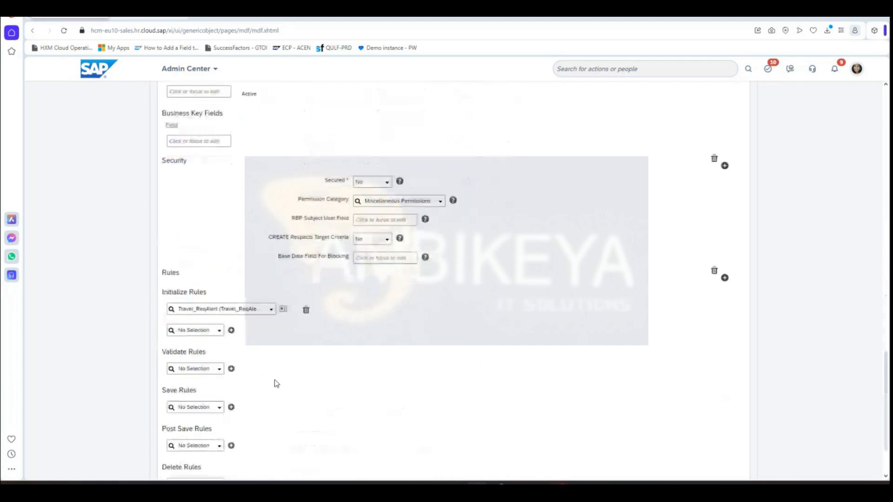
{"action": "left_click", "coordinate": [284, 310]}
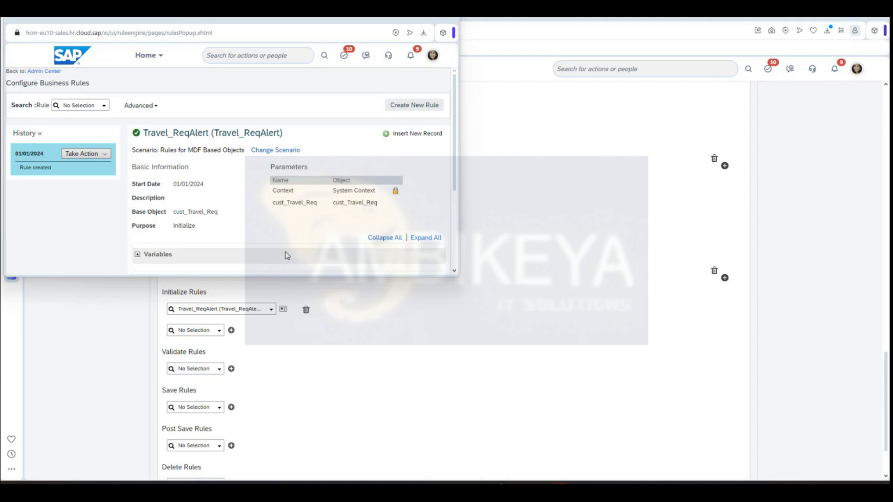
{"action": "scroll", "coordinate": [287, 255], "scroll_direction": "down", "scroll_amount": 3}
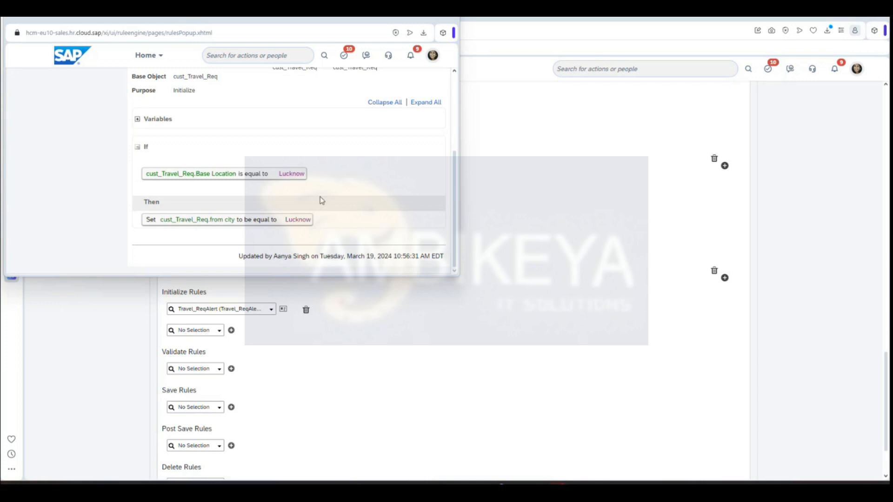
{"action": "scroll", "coordinate": [320, 201], "scroll_direction": "up", "scroll_amount": 3}
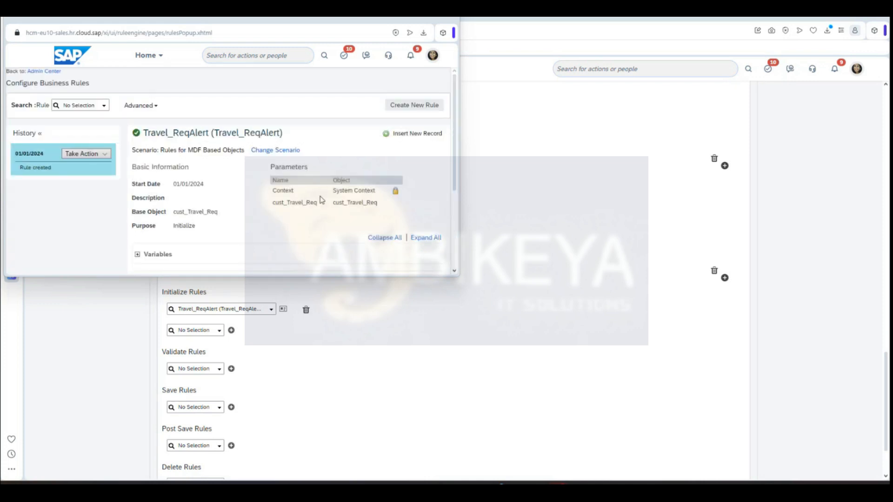
{"action": "left_click", "coordinate": [447, 21]}
- Set the data type of the cust_Base_Location field to Foundation Object
{"action": "scroll", "coordinate": [321, 293], "scroll_direction": "up", "scroll_amount": 5}
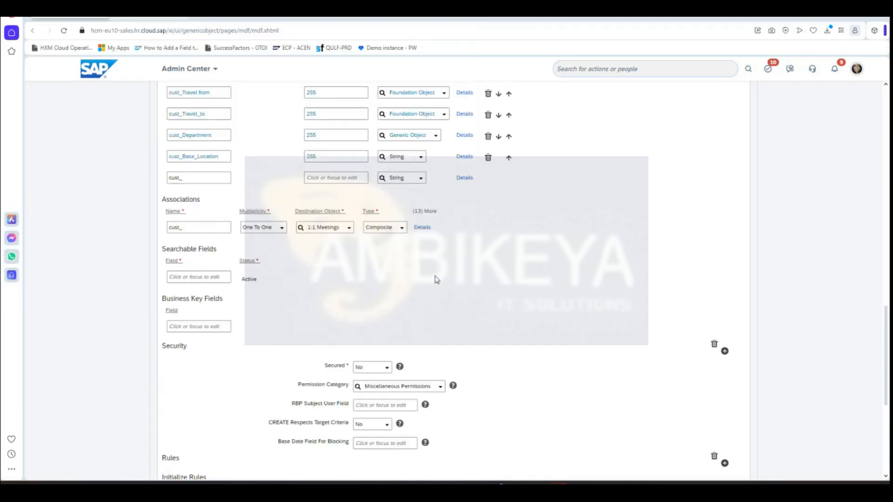
{"action": "scroll", "coordinate": [436, 278], "scroll_direction": "up", "scroll_amount": 2}
{"action": "left_click", "coordinate": [421, 250]}
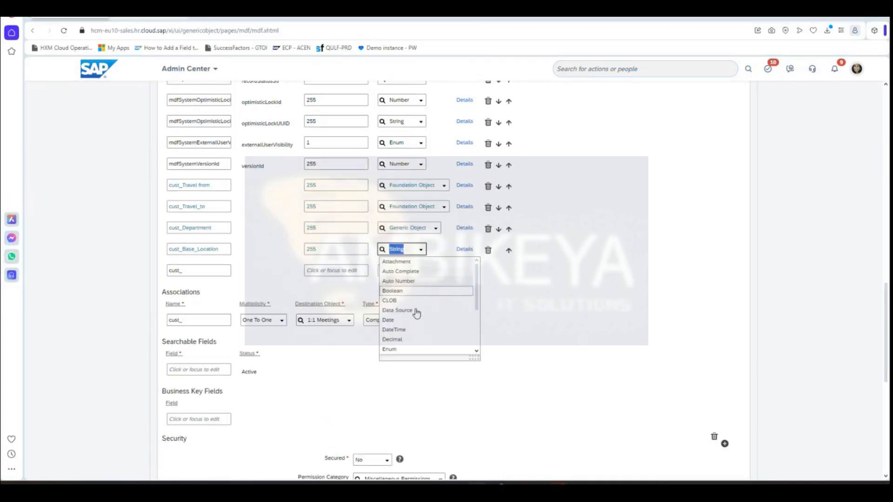
{"action": "scroll", "coordinate": [420, 316], "scroll_direction": "down", "scroll_amount": 3}
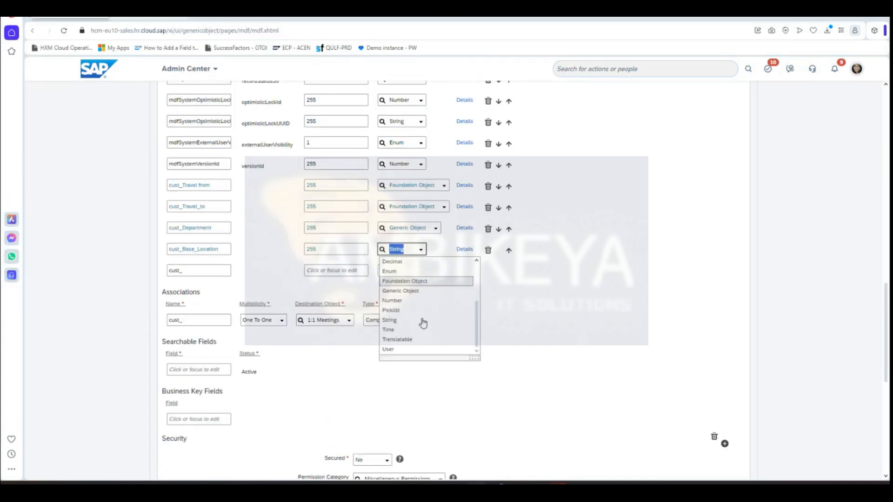
{"action": "left_click", "coordinate": [424, 281]}
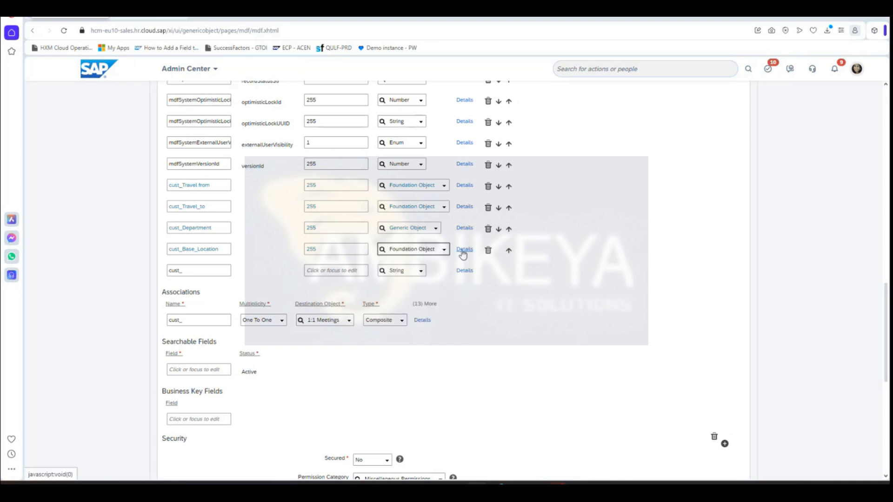
- In the cust_Base_Location details, set the valid values source to location and the label to Base Location, and accept the details
{"action": "left_click", "coordinate": [463, 251]}
{"action": "left_click", "coordinate": [459, 163]}
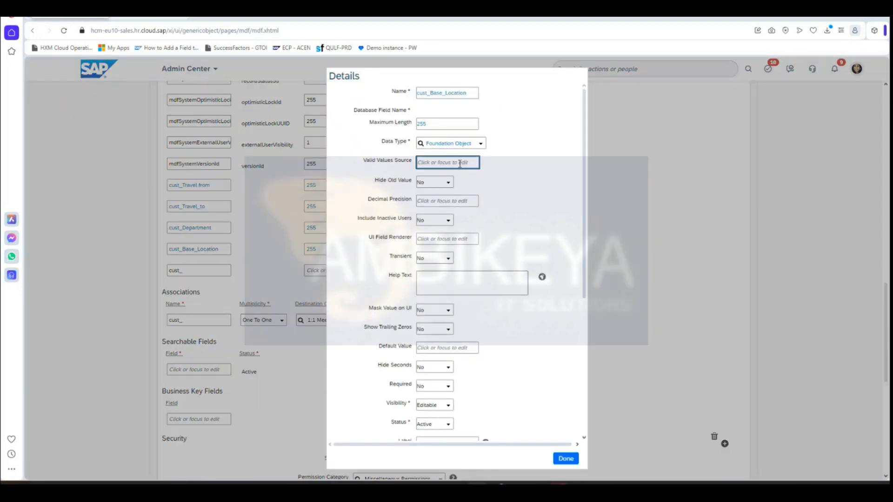
{"action": "type", "text": "location"}
{"action": "left_click", "coordinate": [524, 226]}
{"action": "scroll", "coordinate": [525, 228], "scroll_direction": "down", "scroll_amount": 5}
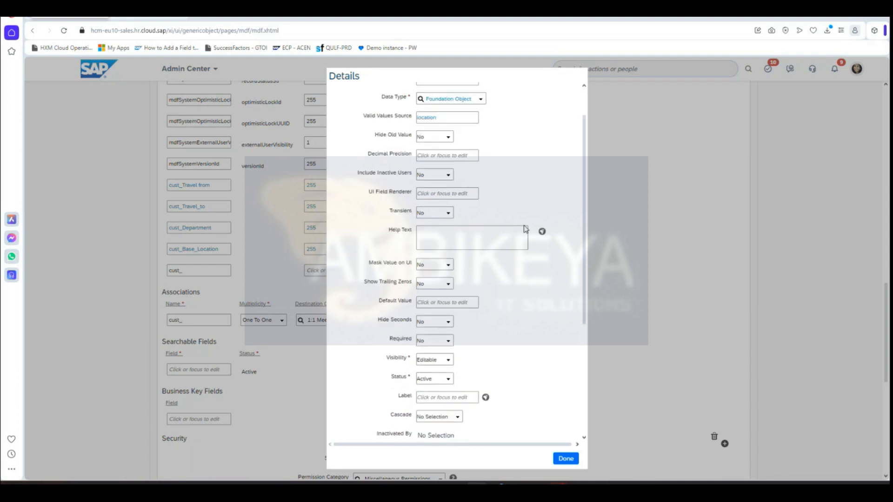
{"action": "left_click", "coordinate": [450, 212]}
{"action": "type", "text": "Base "}
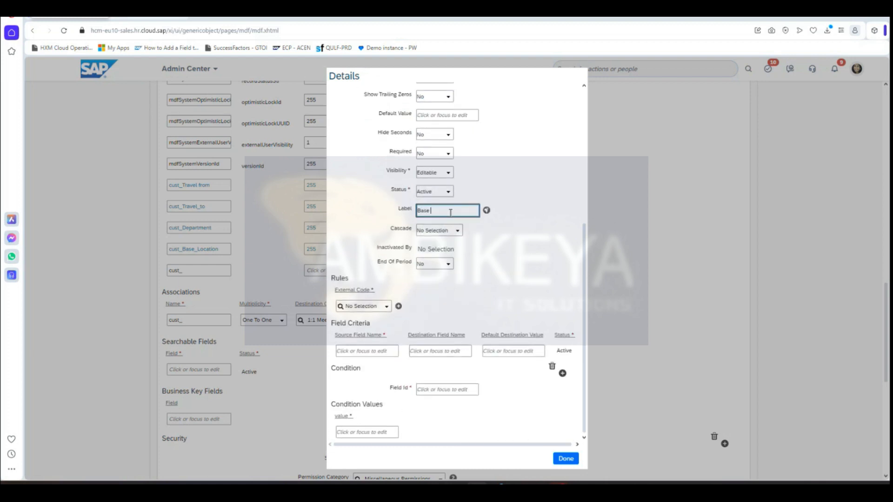
{"action": "type", "text": "Location"}
{"action": "left_click", "coordinate": [497, 253]}
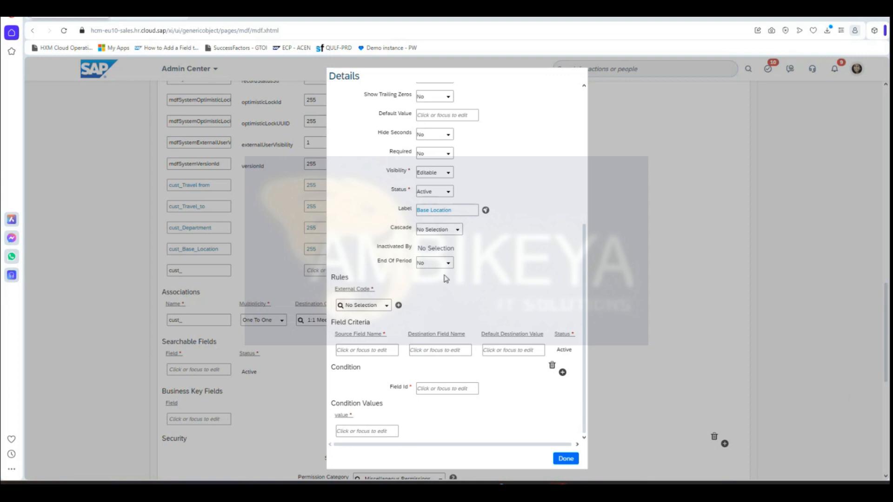
{"action": "scroll", "coordinate": [487, 367], "scroll_direction": "up", "scroll_amount": 5}
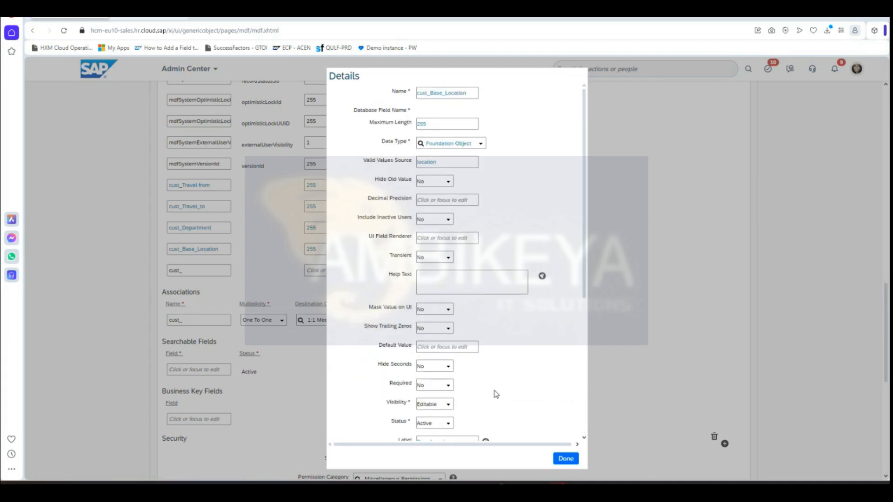
{"action": "scroll", "coordinate": [546, 352], "scroll_direction": "down", "scroll_amount": 4}
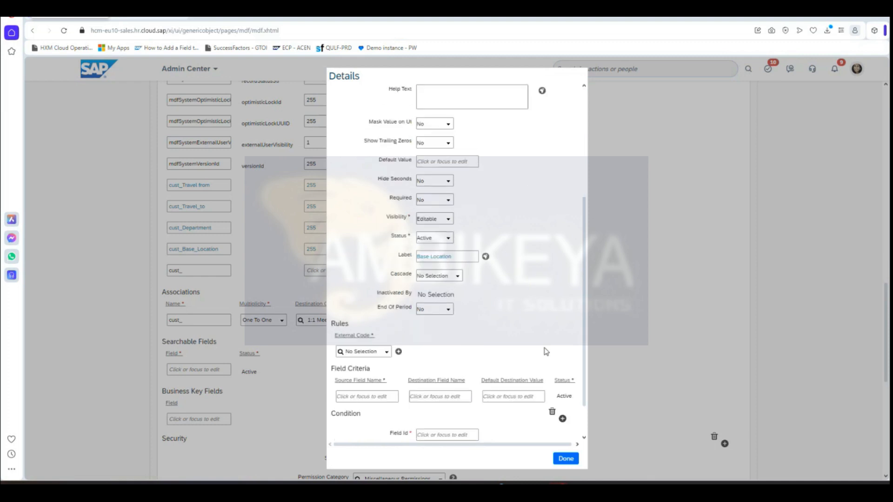
{"action": "left_click", "coordinate": [575, 461]}
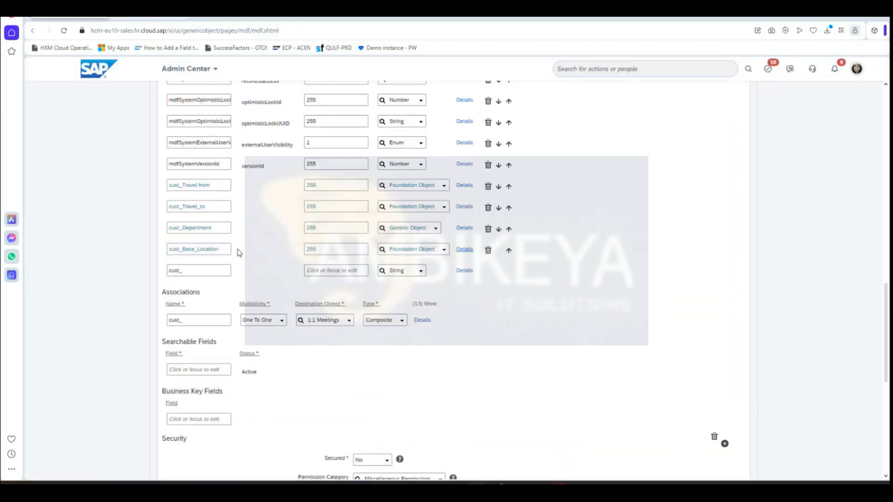
- Open the cust_Base_Location field details, examine the label and Rules section, and close them
{"action": "left_click", "coordinate": [223, 247]}
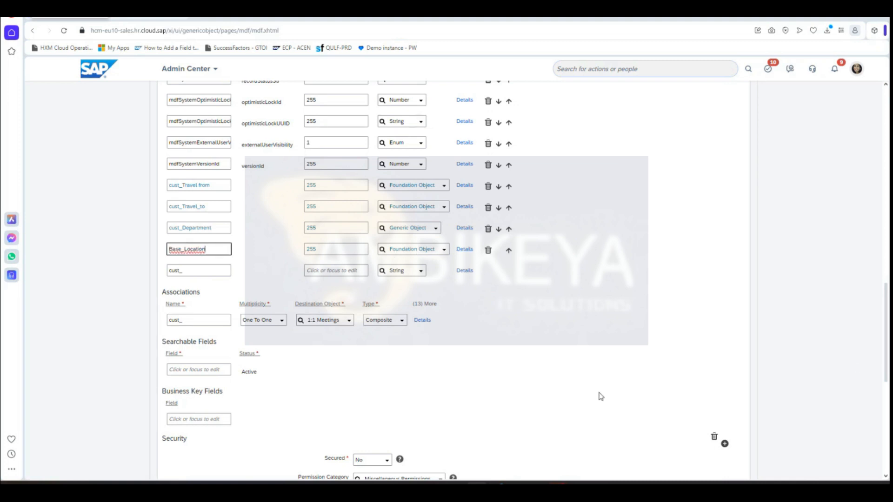
{"action": "scroll", "coordinate": [600, 396], "scroll_direction": "down", "scroll_amount": 4}
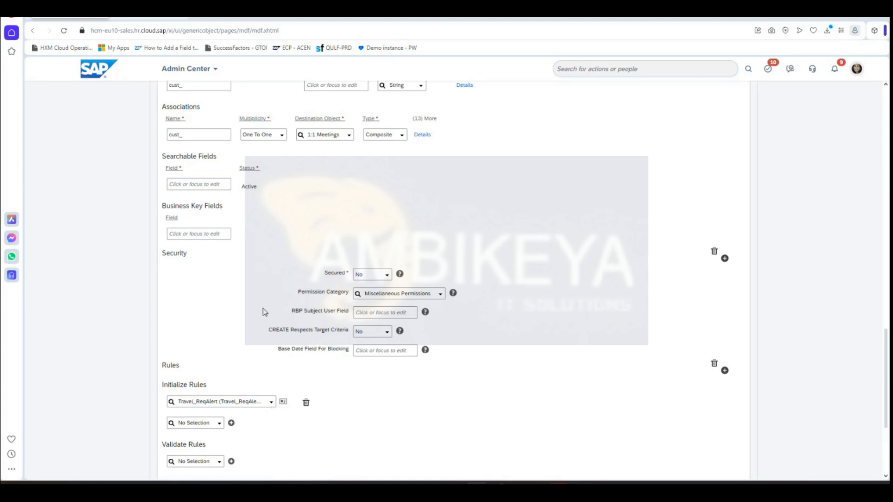
{"action": "scroll", "coordinate": [260, 307], "scroll_direction": "up", "scroll_amount": 3}
{"action": "left_click", "coordinate": [464, 203]}
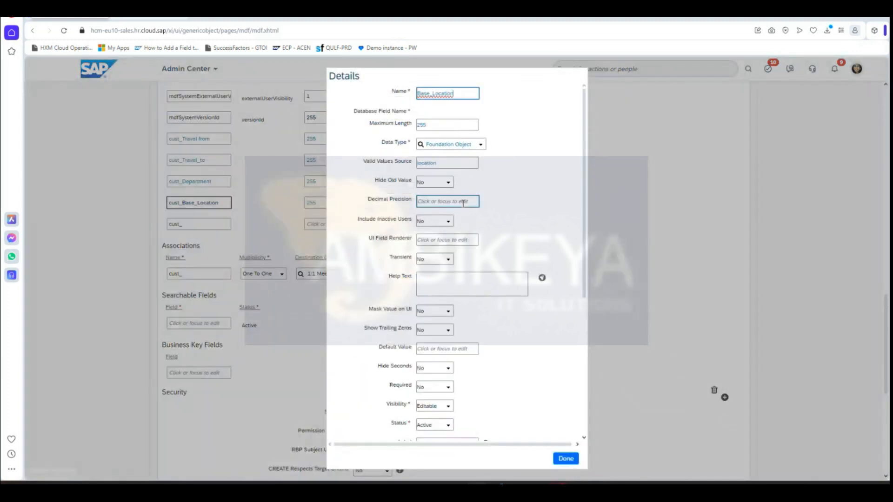
{"action": "scroll", "coordinate": [502, 366], "scroll_direction": "down", "scroll_amount": 5}
{"action": "left_click", "coordinate": [350, 306]}
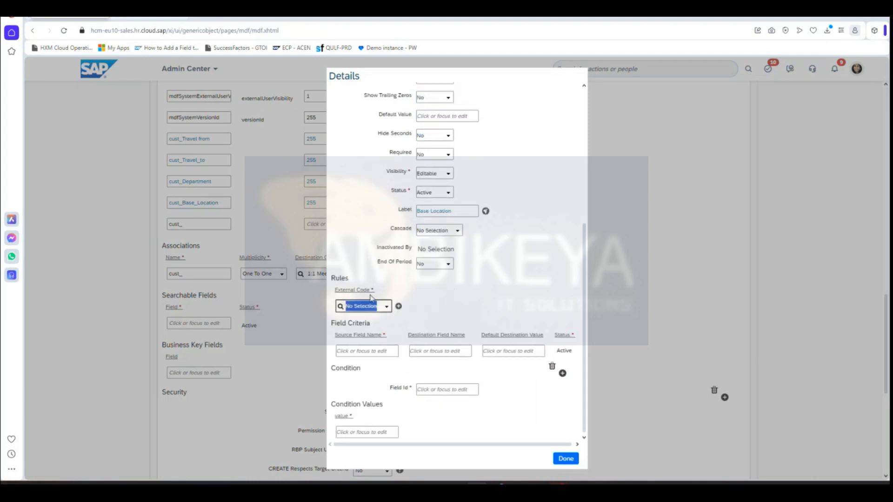
{"action": "left_click", "coordinate": [566, 459]}
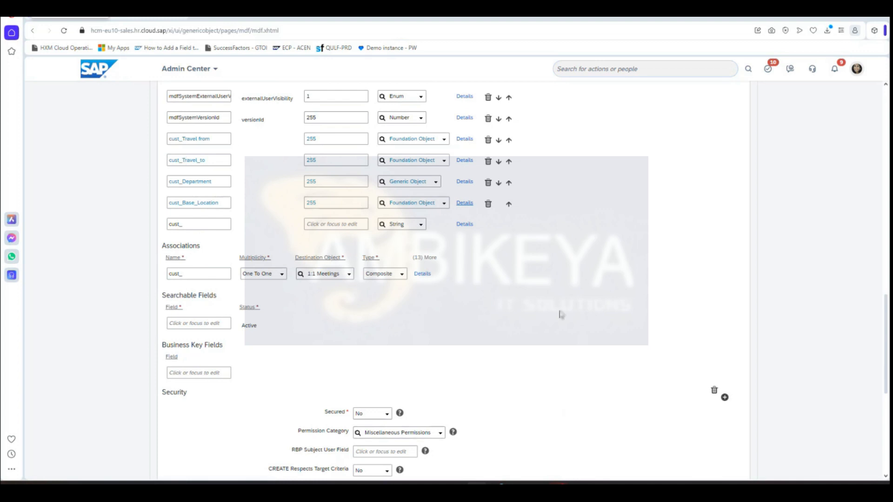
- Compare the cust_Travel from and cust_Base_Location fields with the If condition and Then action of the Travel_ReqAlert initialize rule, and close the rule
{"action": "scroll", "coordinate": [568, 363], "scroll_direction": "down", "scroll_amount": 1}
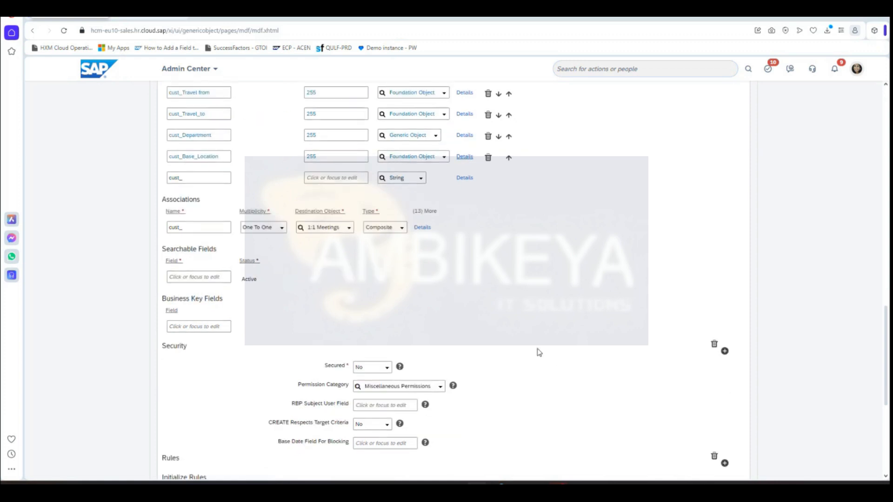
{"action": "scroll", "coordinate": [539, 353], "scroll_direction": "up", "scroll_amount": 2}
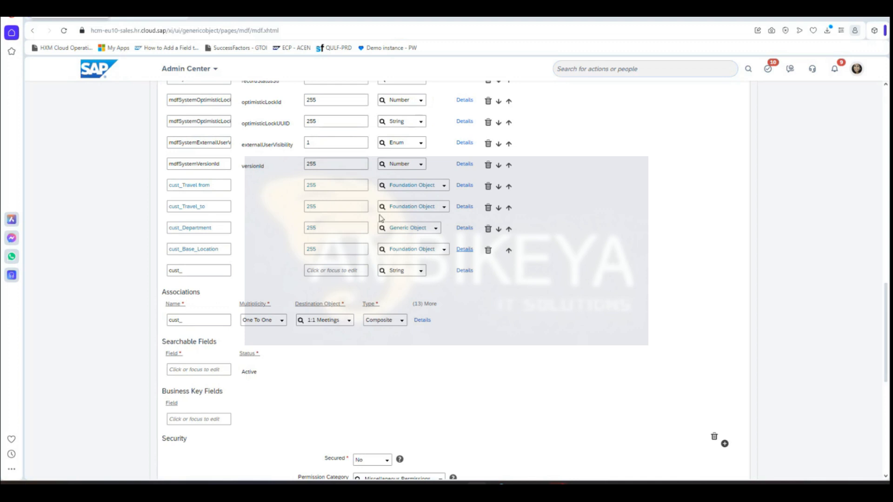
{"action": "left_click", "coordinate": [214, 189]}
{"action": "left_click", "coordinate": [220, 251]}
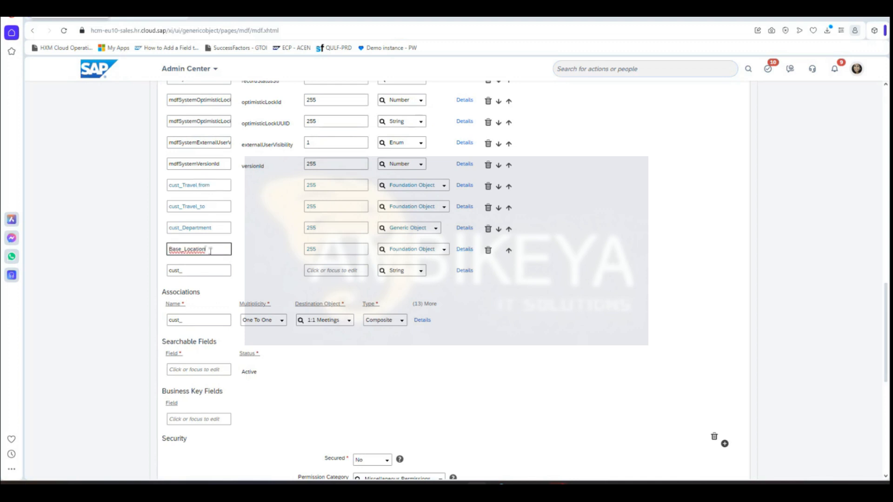
{"action": "left_click", "coordinate": [217, 190]}
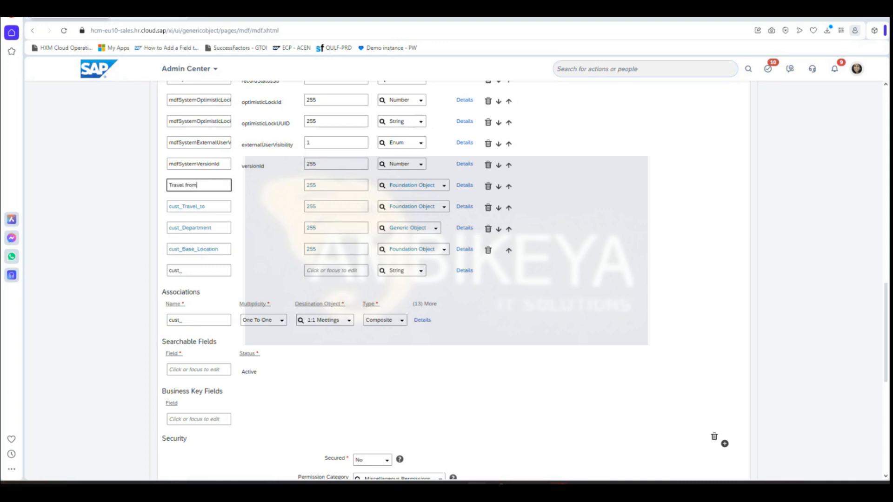
{"action": "scroll", "coordinate": [552, 399], "scroll_direction": "down", "scroll_amount": 5}
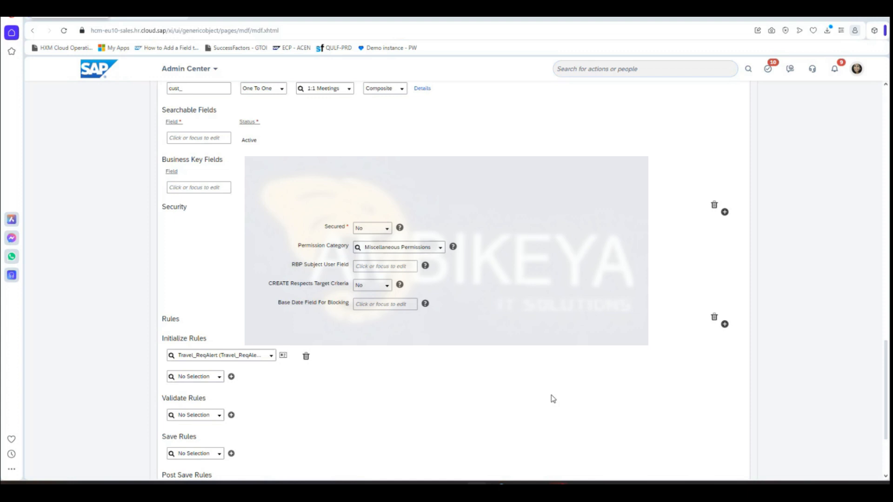
{"action": "scroll", "coordinate": [544, 395], "scroll_direction": "down", "scroll_amount": 3}
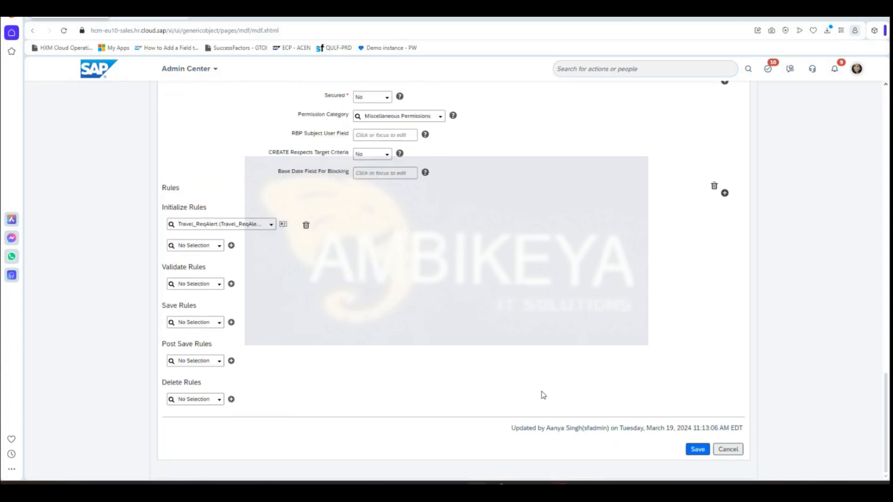
{"action": "left_click", "coordinate": [282, 224]}
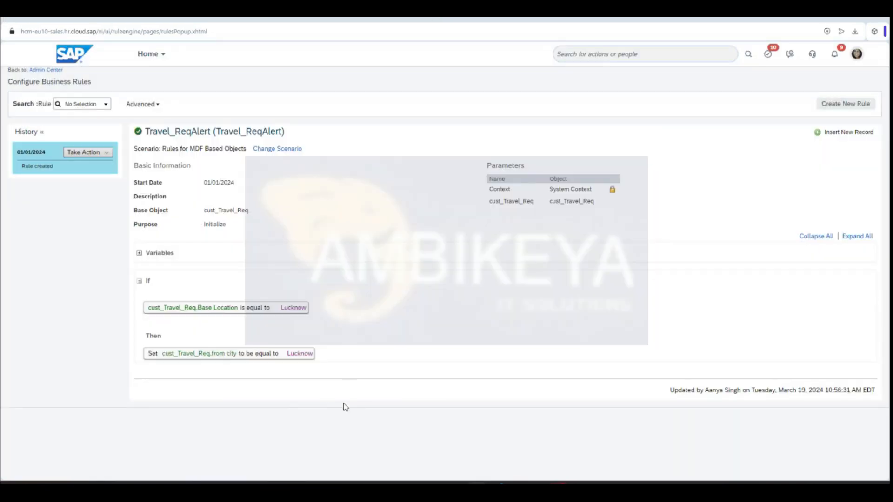
{"action": "left_click", "coordinate": [283, 307]}
{"action": "left_click", "coordinate": [886, 20]}
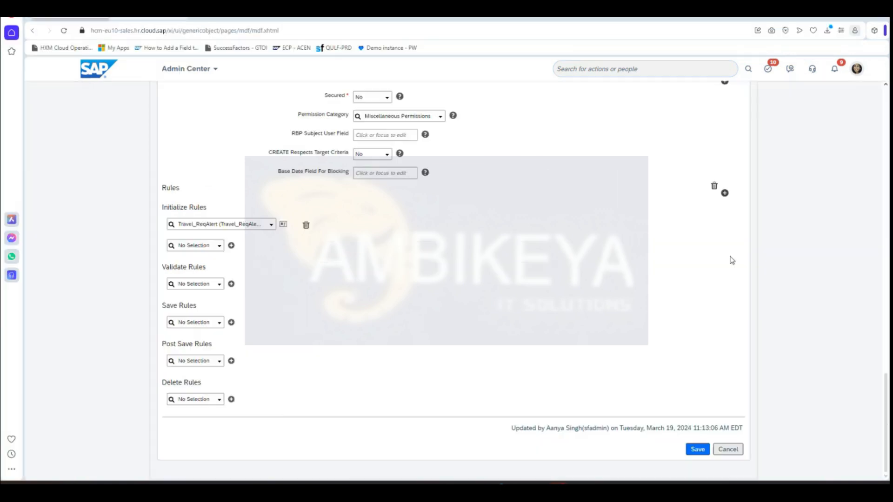
- Recheck the rule and field criteria settings in the cust_Base_Location details and accept them without changes
{"action": "scroll", "coordinate": [319, 312], "scroll_direction": "up", "scroll_amount": 5}
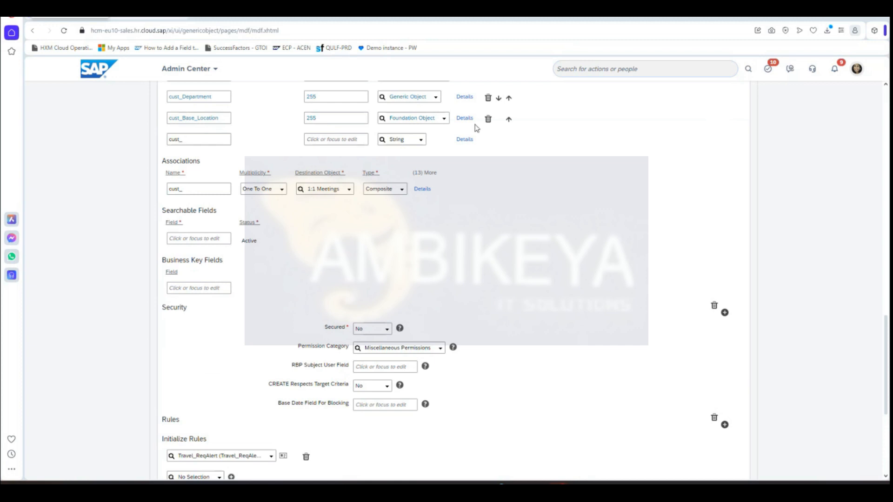
{"action": "left_click", "coordinate": [464, 118]}
{"action": "scroll", "coordinate": [490, 391], "scroll_direction": "down", "scroll_amount": 5}
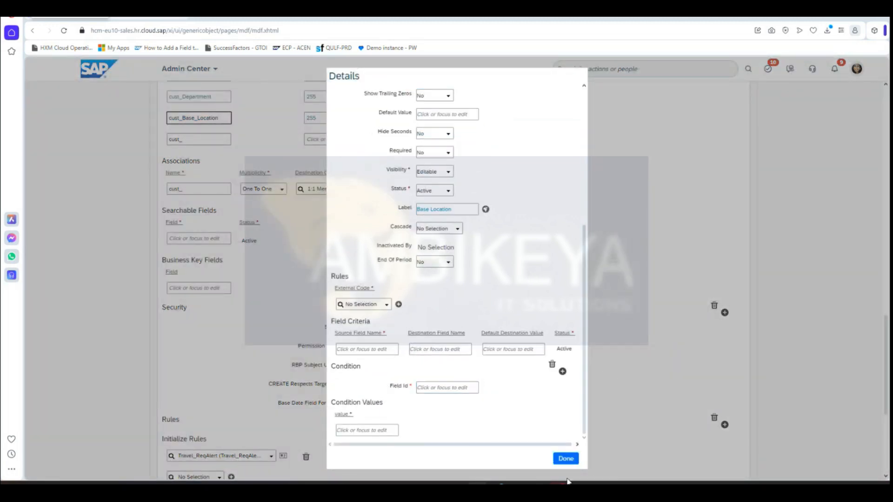
{"action": "left_click", "coordinate": [565, 458]}
- Move the cust_Travel from field up the field list until it sits directly below mdfSystemEffectiveEndDate
{"action": "scroll", "coordinate": [312, 242], "scroll_direction": "up", "scroll_amount": 4}
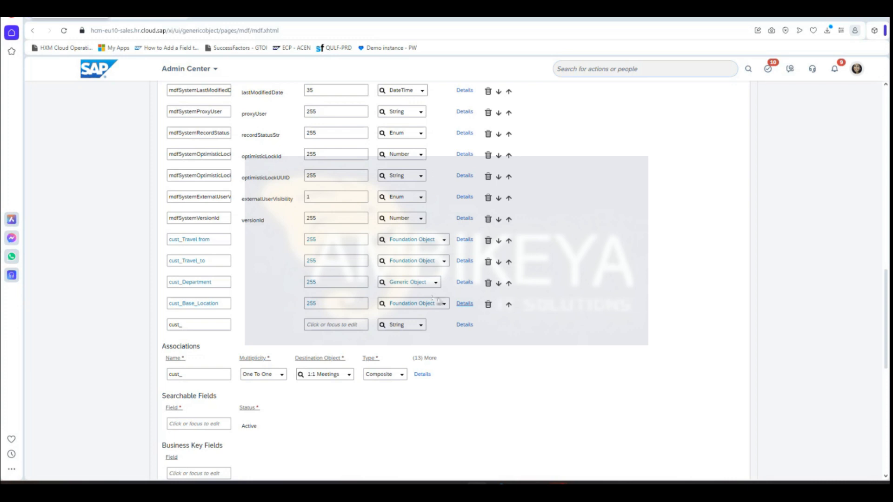
{"action": "scroll", "coordinate": [581, 349], "scroll_direction": "up", "scroll_amount": 6}
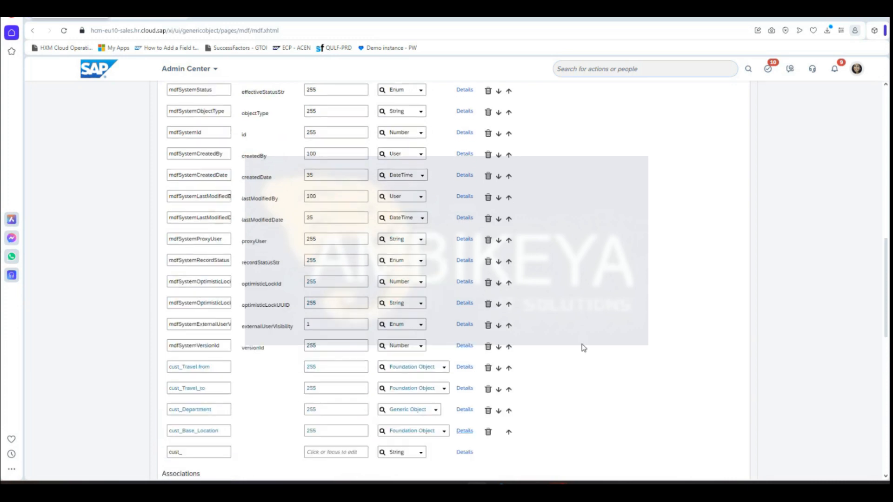
{"action": "scroll", "coordinate": [582, 347], "scroll_direction": "up", "scroll_amount": 3}
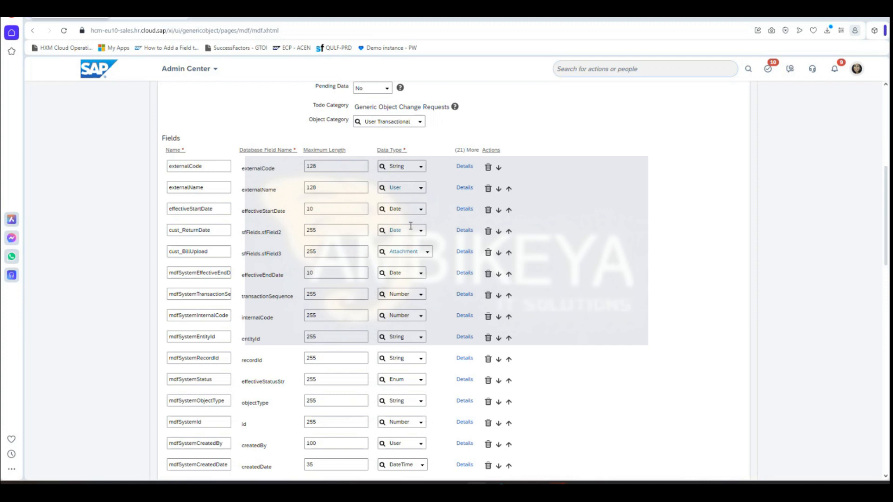
{"action": "scroll", "coordinate": [558, 308], "scroll_direction": "down", "scroll_amount": 6}
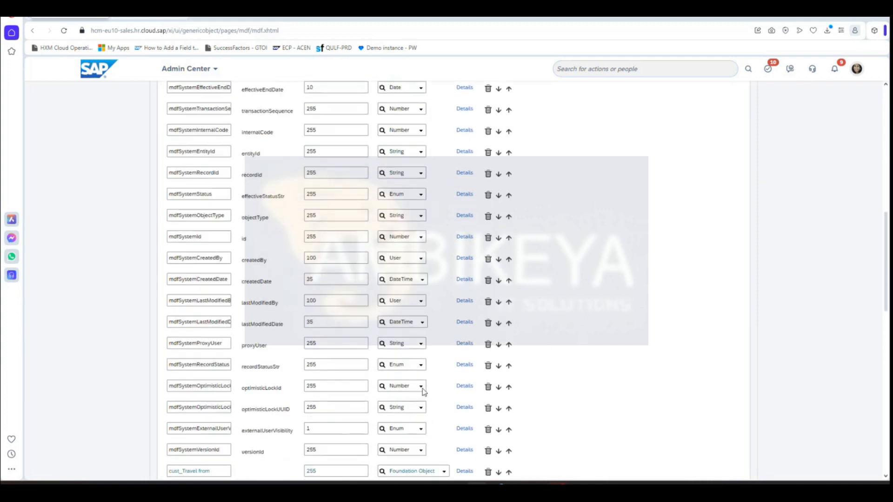
{"action": "scroll", "coordinate": [591, 408], "scroll_direction": "down", "scroll_amount": 3}
{"action": "left_click", "coordinate": [508, 241]}
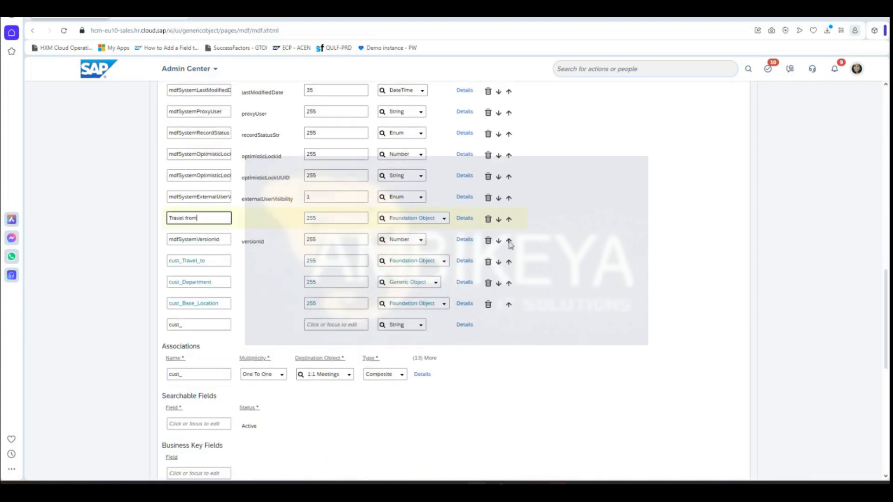
{"action": "left_click", "coordinate": [509, 220]}
{"action": "left_click", "coordinate": [509, 198]}
{"action": "left_click", "coordinate": [509, 177]}
{"action": "left_click", "coordinate": [509, 155]}
{"action": "left_click", "coordinate": [509, 134]}
{"action": "left_click", "coordinate": [509, 113]}
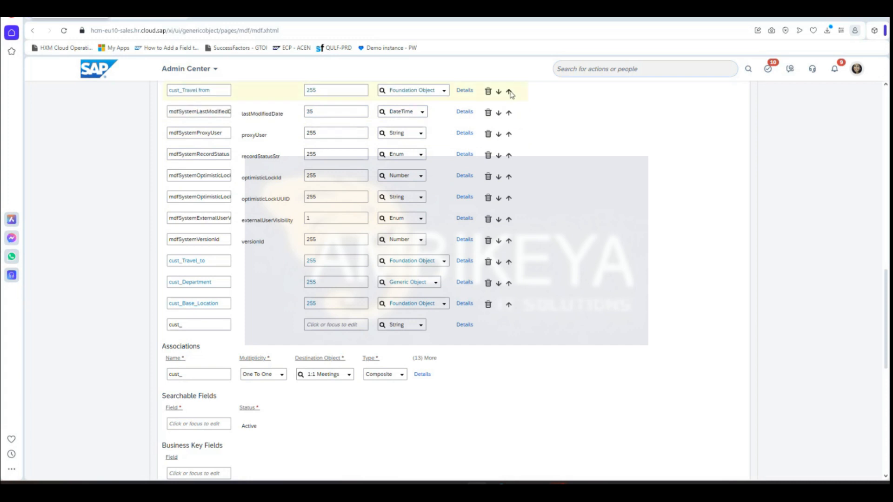
{"action": "scroll", "coordinate": [576, 182], "scroll_direction": "up", "scroll_amount": 4}
{"action": "scroll", "coordinate": [576, 182], "scroll_direction": "up", "scroll_amount": 3}
{"action": "scroll", "coordinate": [577, 184], "scroll_direction": "down", "scroll_amount": 3}
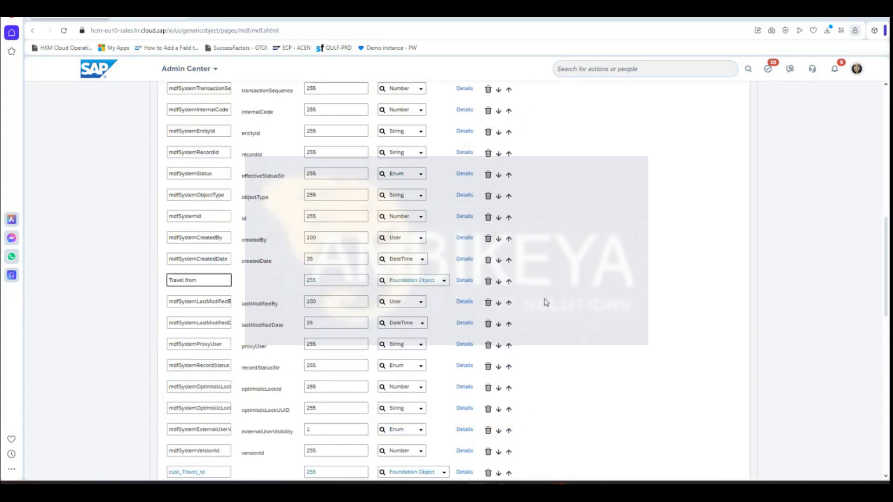
{"action": "left_click", "coordinate": [508, 281]}
{"action": "left_click", "coordinate": [508, 260]}
{"action": "left_click", "coordinate": [508, 238]}
{"action": "left_click", "coordinate": [508, 217]}
{"action": "left_click", "coordinate": [509, 196]}
{"action": "left_click", "coordinate": [508, 175]}
{"action": "left_click", "coordinate": [508, 153]}
{"action": "left_click", "coordinate": [509, 132]}
{"action": "scroll", "coordinate": [510, 124], "scroll_direction": "up", "scroll_amount": 2}
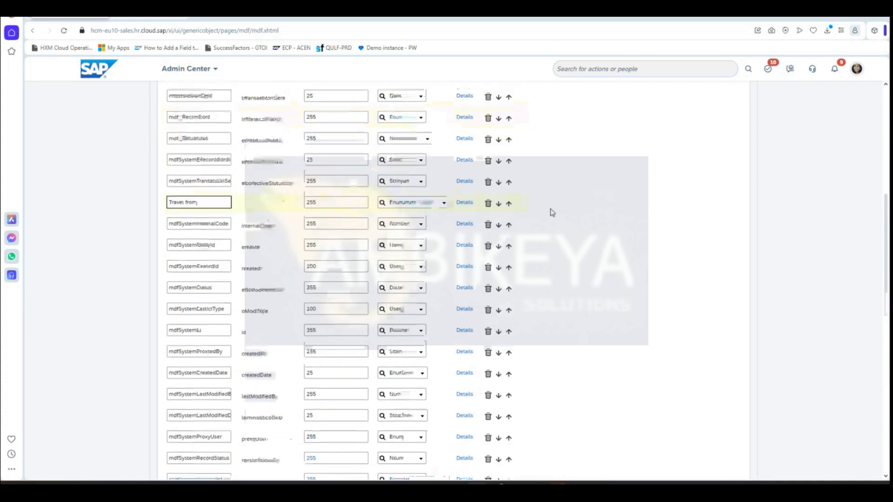
{"action": "left_click", "coordinate": [509, 203]}
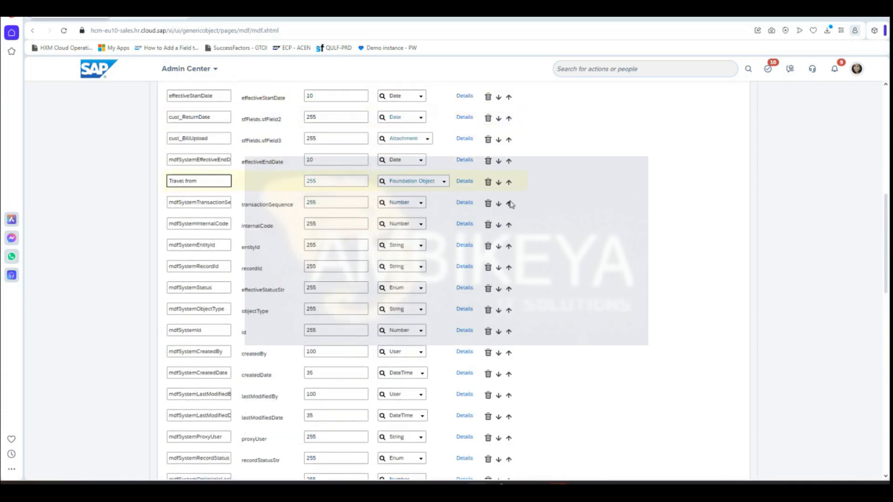
- Reorder the fields so that cust_Travel from follows cust_ReturnDate, with cust_BillUpload and mdfSystemEffectiveEndDate placed after it
{"action": "left_click", "coordinate": [498, 140]}
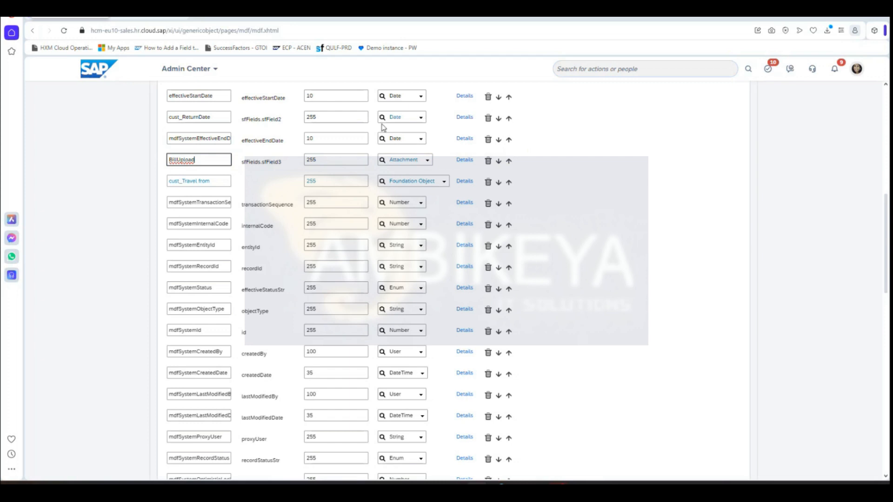
{"action": "scroll", "coordinate": [289, 215], "scroll_direction": "up", "scroll_amount": 2}
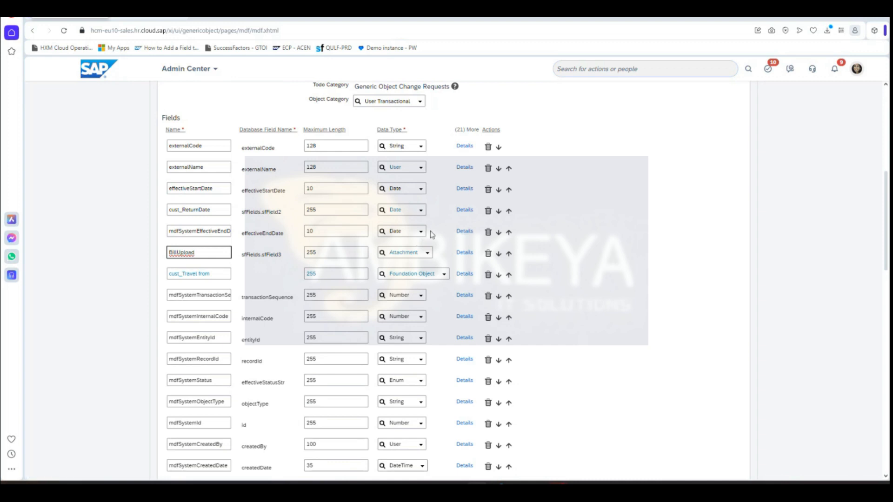
{"action": "left_click", "coordinate": [499, 233]}
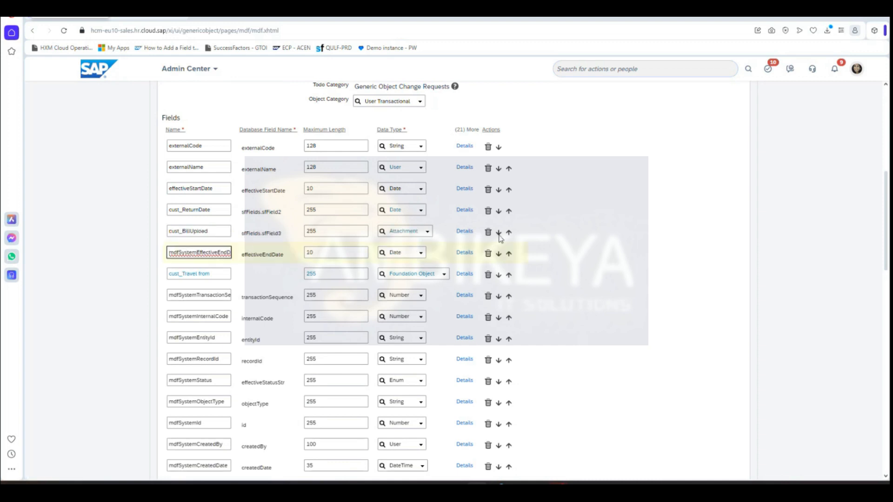
{"action": "left_click", "coordinate": [499, 254]}
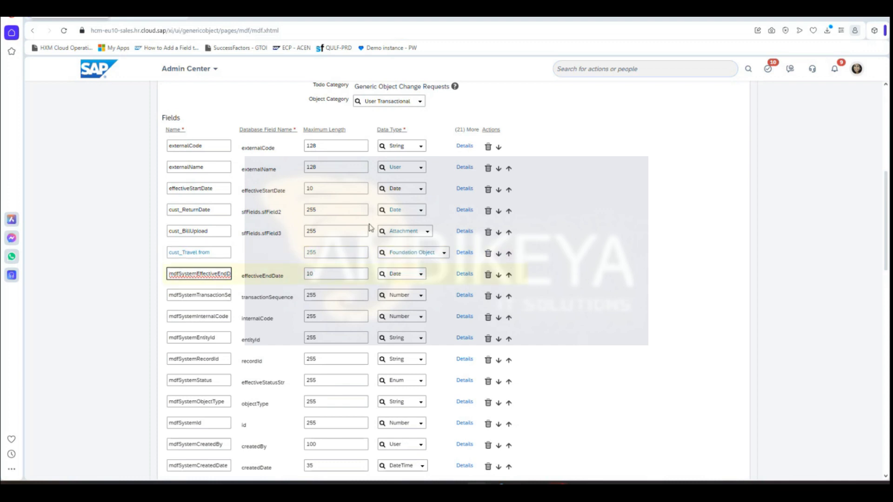
{"action": "left_click", "coordinate": [499, 232]}
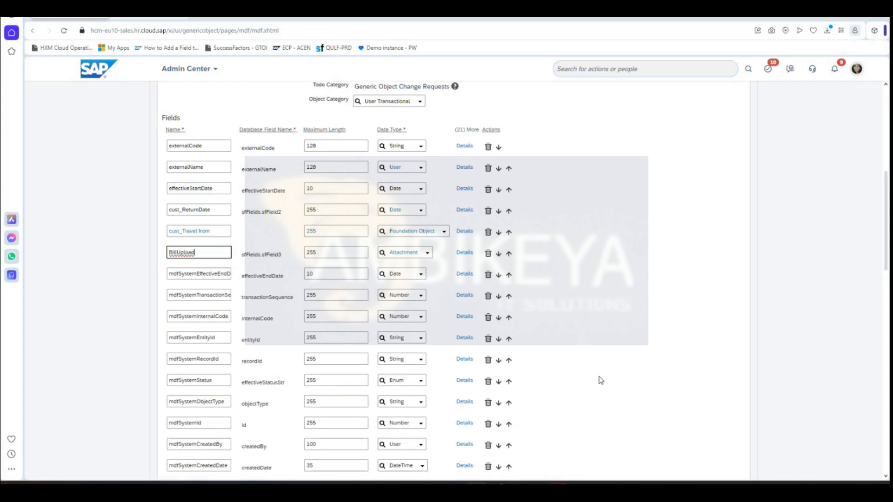
- Move the cust_Base_Location field up the field list until it sits directly below cust_BillUpload
{"action": "scroll", "coordinate": [599, 381], "scroll_direction": "down", "scroll_amount": 8}
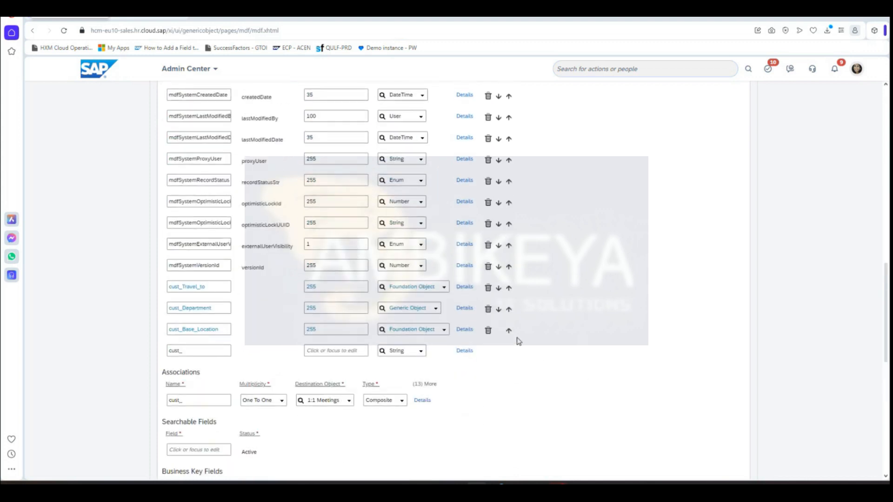
{"action": "left_click", "coordinate": [508, 329]}
{"action": "left_click", "coordinate": [509, 307]}
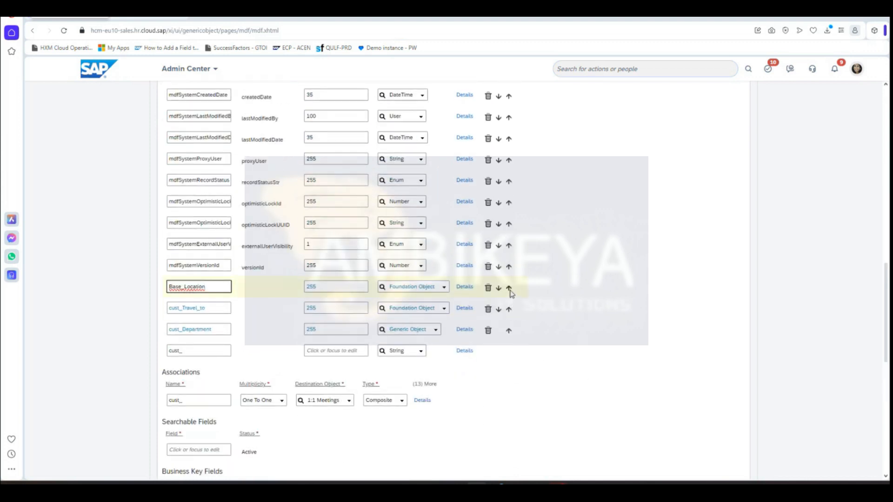
{"action": "left_click", "coordinate": [509, 288]}
{"action": "left_click", "coordinate": [509, 268]}
{"action": "scroll", "coordinate": [516, 303], "scroll_direction": "up", "scroll_amount": 2}
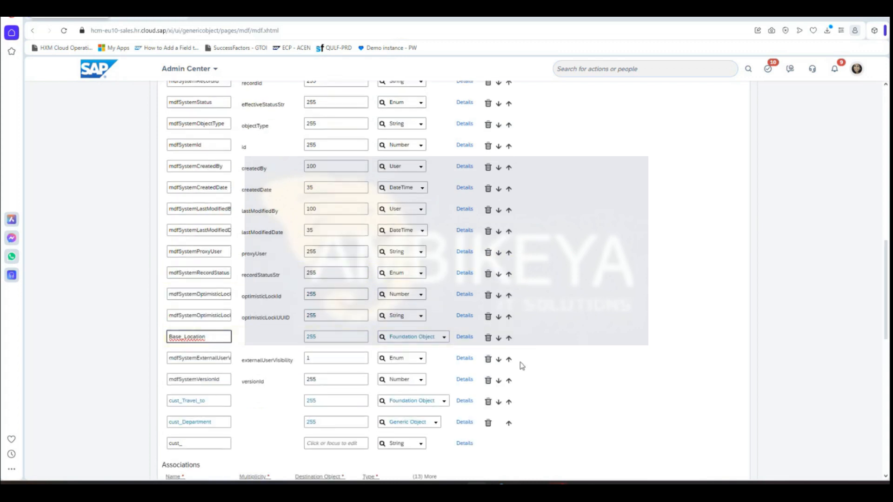
{"action": "left_click", "coordinate": [509, 338]}
{"action": "left_click", "coordinate": [509, 316]}
{"action": "left_click", "coordinate": [509, 295]}
{"action": "left_click", "coordinate": [509, 274]}
{"action": "left_click", "coordinate": [509, 253]}
{"action": "scroll", "coordinate": [577, 265], "scroll_direction": "up", "scroll_amount": 2}
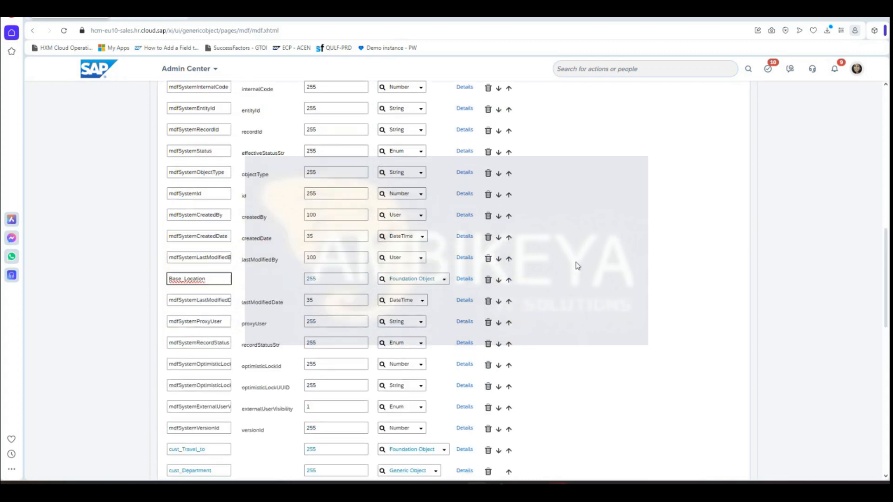
{"action": "left_click", "coordinate": [508, 324]}
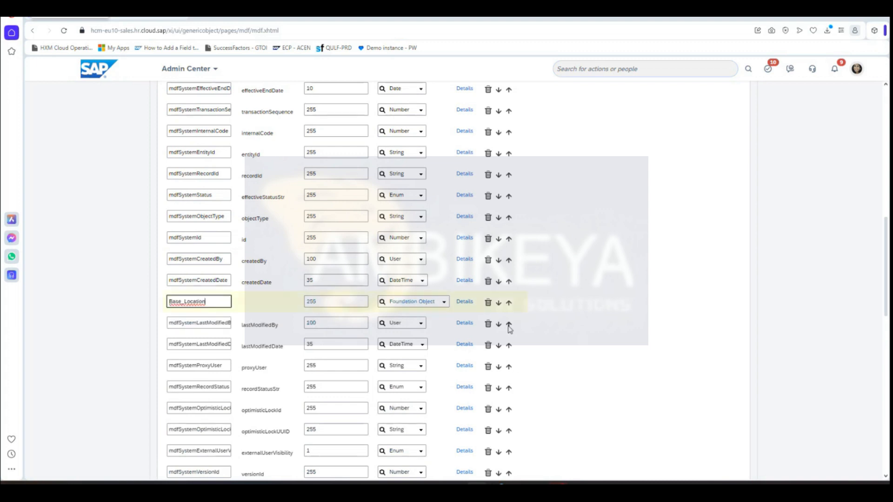
{"action": "left_click", "coordinate": [509, 302]}
{"action": "left_click", "coordinate": [508, 281]}
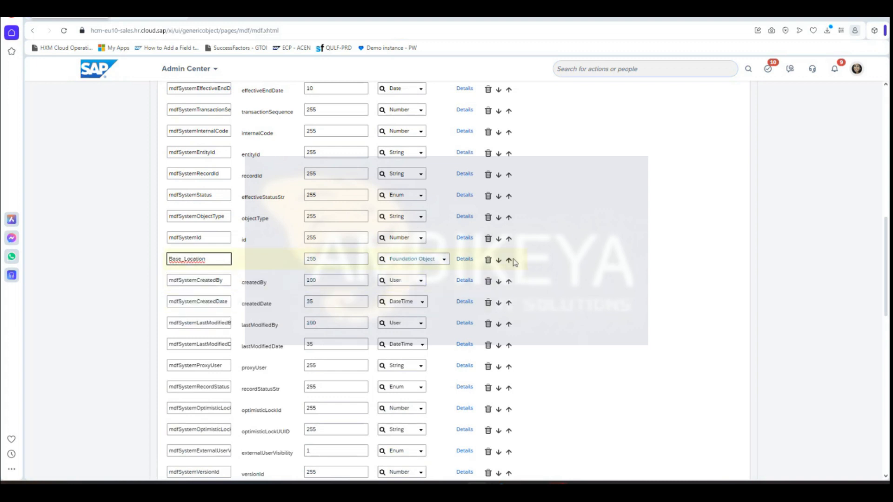
{"action": "left_click", "coordinate": [509, 260]}
{"action": "left_click", "coordinate": [509, 239]}
{"action": "left_click", "coordinate": [508, 216]}
{"action": "left_click", "coordinate": [509, 197]}
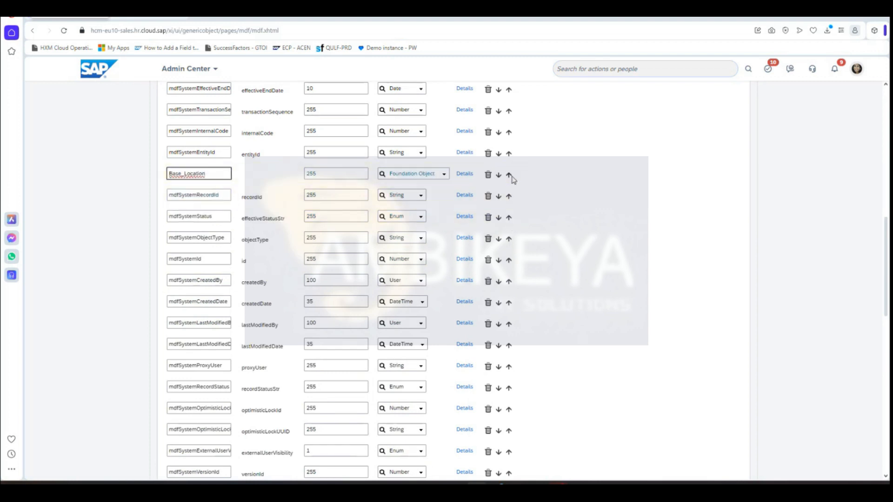
{"action": "left_click", "coordinate": [509, 175]}
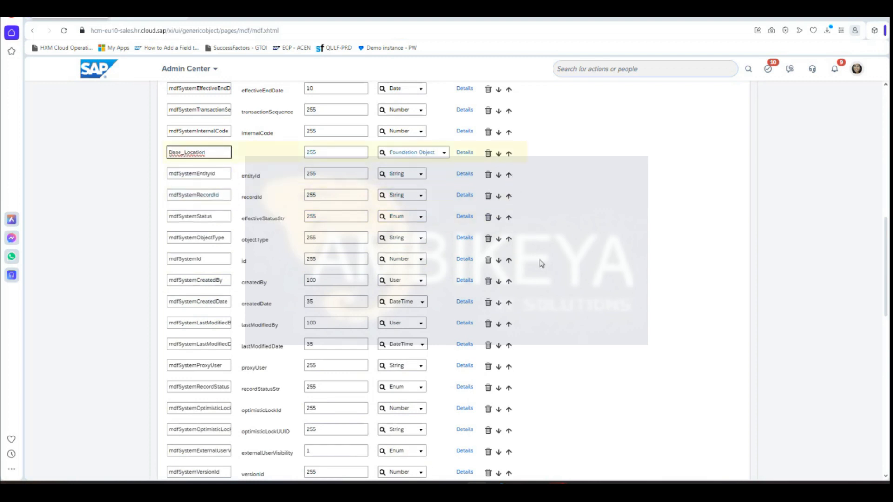
{"action": "scroll", "coordinate": [538, 261], "scroll_direction": "up", "scroll_amount": 2}
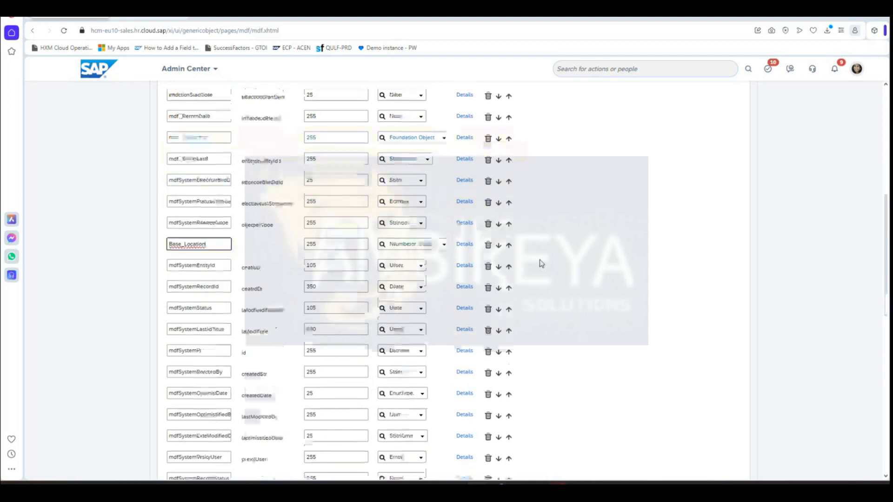
{"action": "left_click", "coordinate": [509, 247]}
{"action": "left_click", "coordinate": [509, 226]}
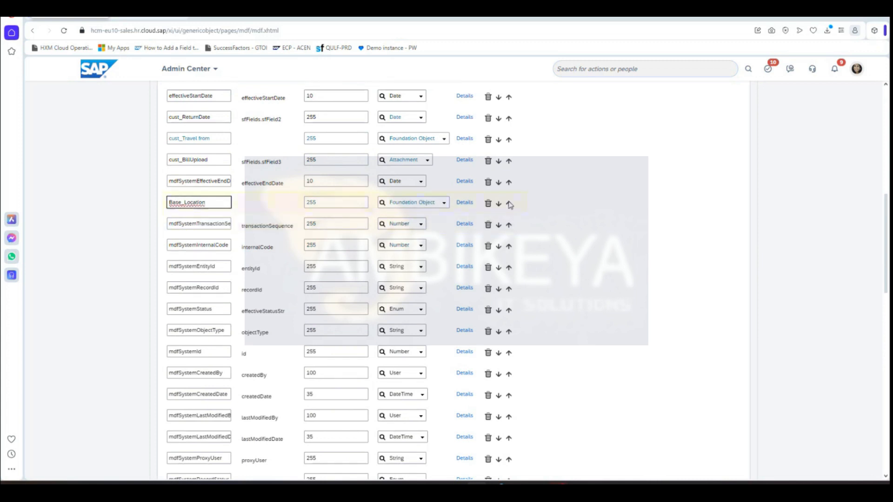
{"action": "left_click", "coordinate": [509, 204]}
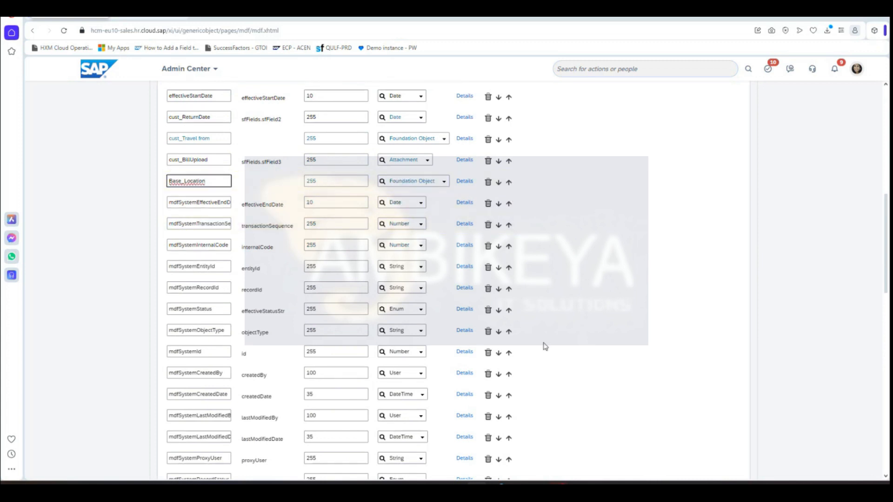
- Place cust_Base_Location above cust_Travel from, directly below cust_ReturnDate
{"action": "scroll", "coordinate": [551, 346], "scroll_direction": "up", "scroll_amount": 2}
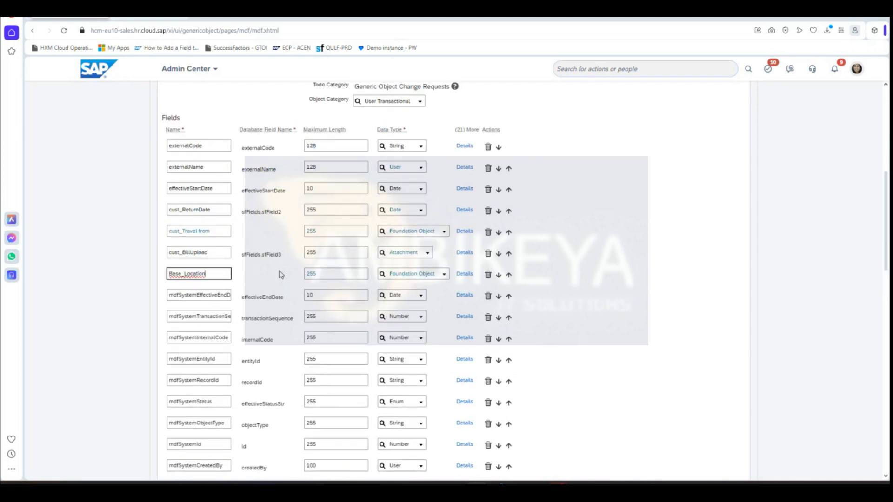
{"action": "left_click", "coordinate": [509, 275]}
{"action": "left_click", "coordinate": [508, 253]}
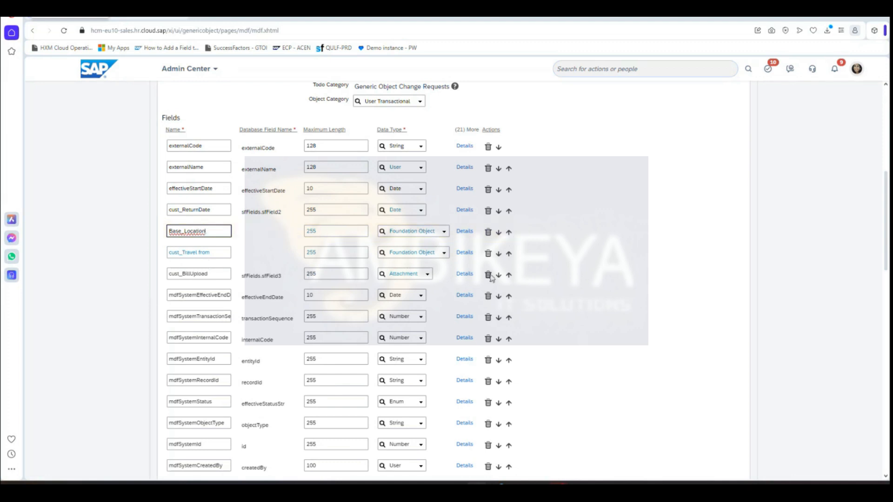
- Move the cust_Travel_to field up the field list until it sits between cust_Travel from and cust_BillUpload
{"action": "scroll", "coordinate": [641, 395], "scroll_direction": "down", "scroll_amount": 9}
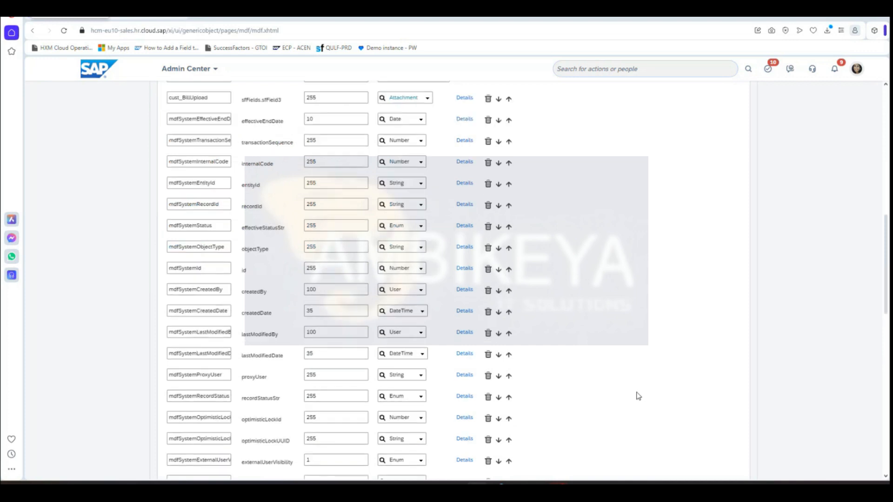
{"action": "left_click", "coordinate": [509, 264]}
{"action": "left_click", "coordinate": [509, 243]}
{"action": "left_click", "coordinate": [509, 221]}
{"action": "left_click", "coordinate": [509, 200]}
{"action": "left_click", "coordinate": [509, 178]}
{"action": "left_click", "coordinate": [509, 157]}
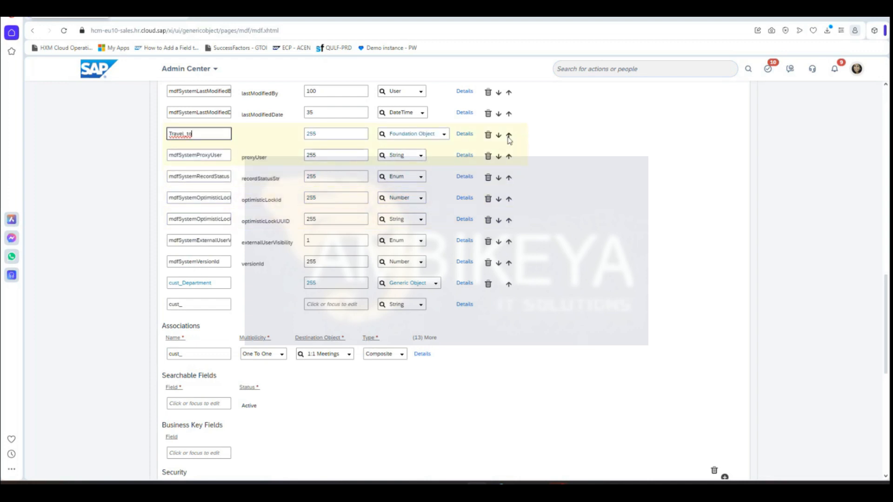
{"action": "left_click", "coordinate": [509, 136]}
{"action": "left_click", "coordinate": [509, 114]}
{"action": "left_click", "coordinate": [509, 92]}
{"action": "scroll", "coordinate": [600, 370], "scroll_direction": "up", "scroll_amount": 5}
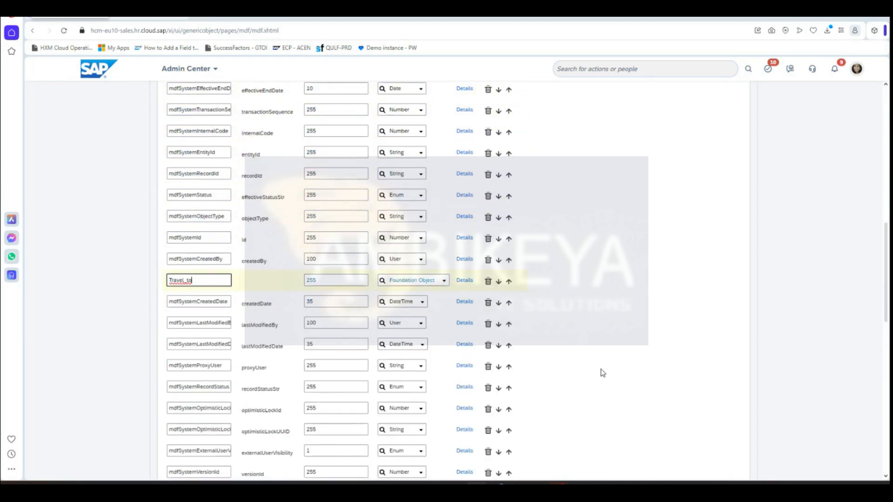
{"action": "left_click", "coordinate": [509, 282]}
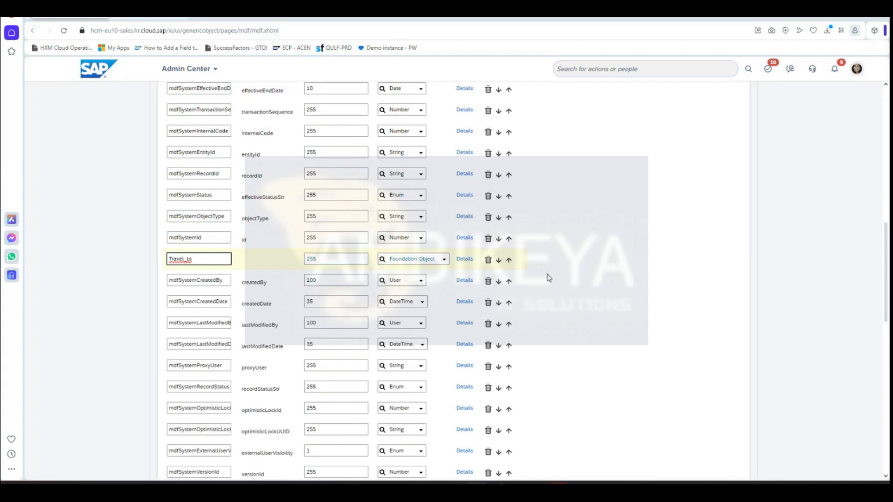
{"action": "left_click", "coordinate": [509, 260]}
{"action": "left_click", "coordinate": [509, 239]}
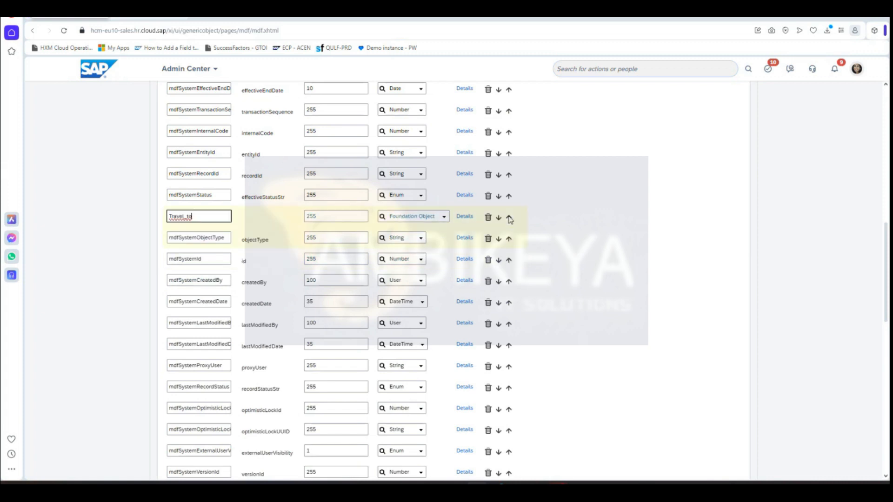
{"action": "left_click", "coordinate": [510, 218]}
{"action": "left_click", "coordinate": [510, 196]}
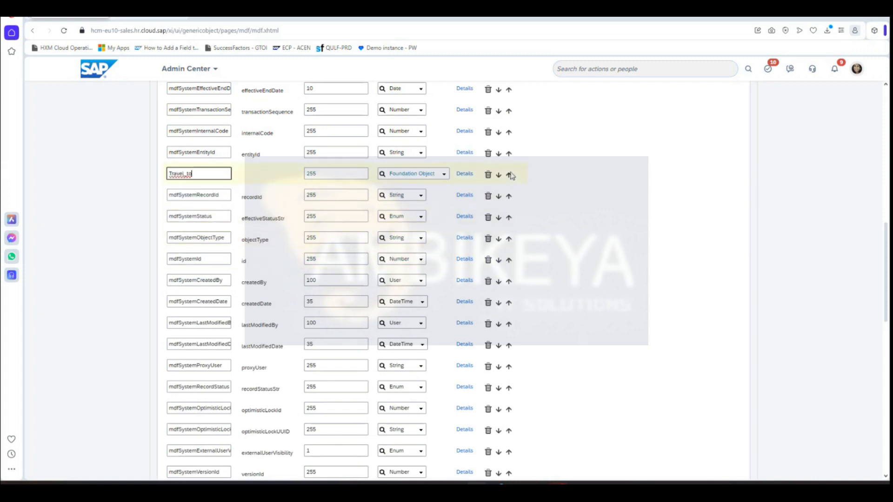
{"action": "left_click", "coordinate": [510, 175]}
{"action": "left_click", "coordinate": [509, 153]}
{"action": "left_click", "coordinate": [509, 132]}
{"action": "scroll", "coordinate": [552, 282], "scroll_direction": "up", "scroll_amount": 2}
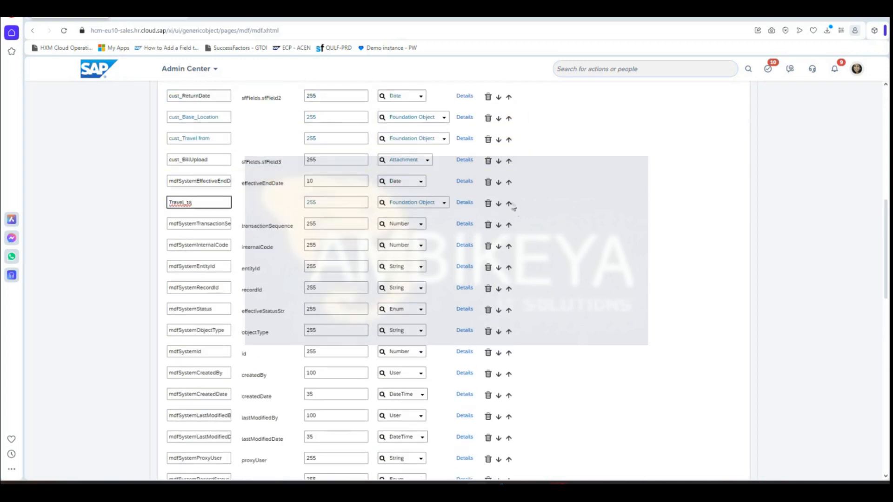
{"action": "left_click", "coordinate": [510, 204]}
{"action": "left_click", "coordinate": [508, 182]}
{"action": "scroll", "coordinate": [546, 390], "scroll_direction": "up", "scroll_amount": 1}
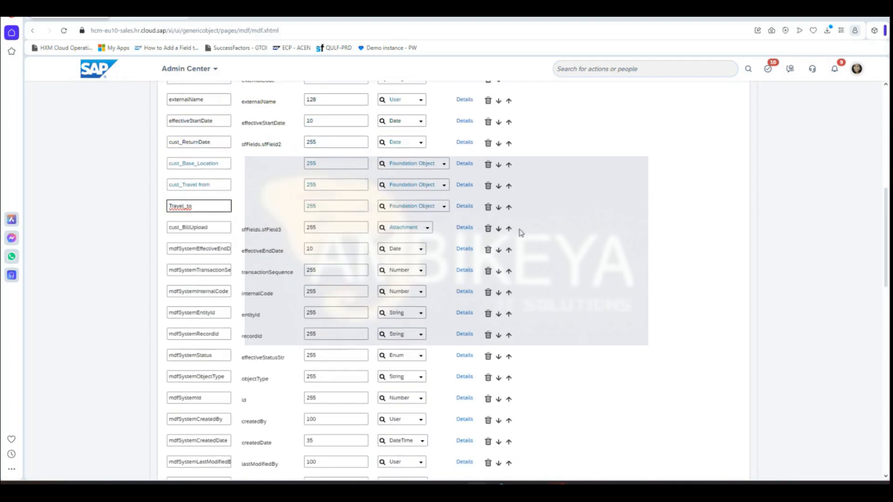
- Move the cust_Department field up the field list until it sits between cust_Base_Location and cust_Travel from
{"action": "scroll", "coordinate": [580, 382], "scroll_direction": "down", "scroll_amount": 10}
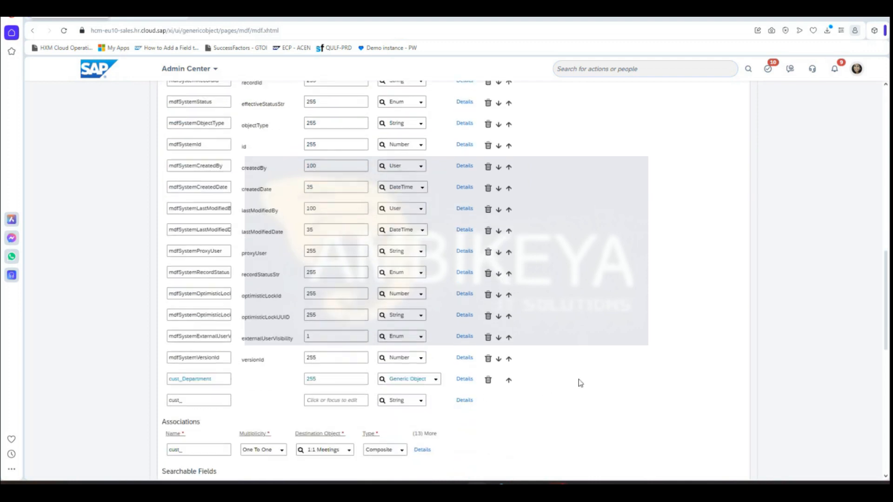
{"action": "scroll", "coordinate": [561, 379], "scroll_direction": "up", "scroll_amount": 4}
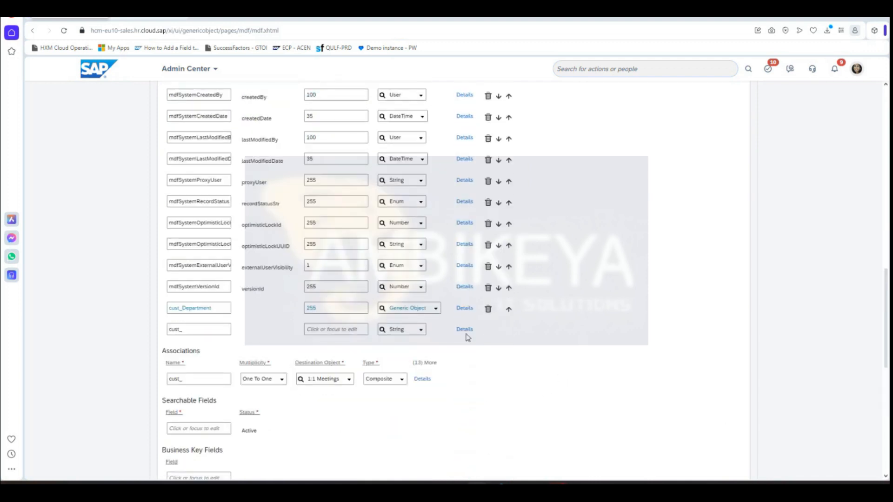
{"action": "left_click", "coordinate": [508, 310]}
{"action": "left_click", "coordinate": [509, 288]}
{"action": "left_click", "coordinate": [509, 267]}
{"action": "left_click", "coordinate": [508, 246]}
{"action": "left_click", "coordinate": [509, 224]}
{"action": "left_click", "coordinate": [508, 203]}
{"action": "scroll", "coordinate": [508, 319], "scroll_direction": "up", "scroll_amount": 2}
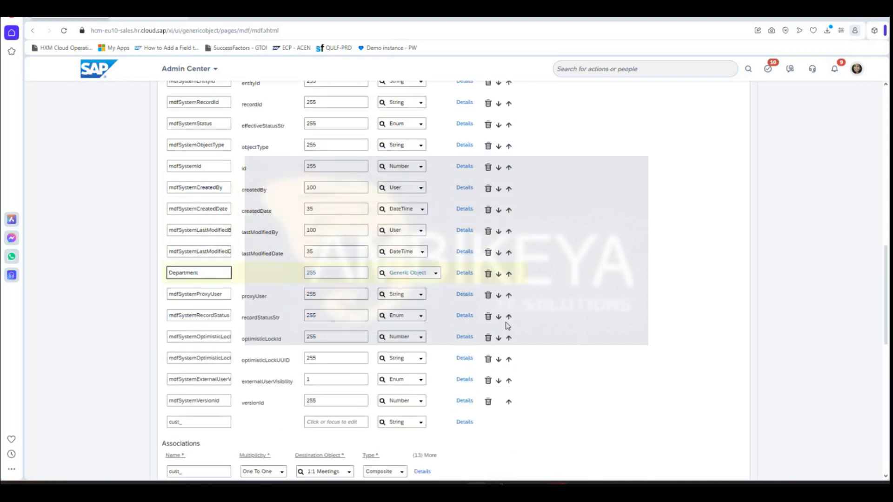
{"action": "left_click", "coordinate": [508, 274]}
{"action": "left_click", "coordinate": [508, 252]}
{"action": "left_click", "coordinate": [508, 231]}
{"action": "left_click", "coordinate": [508, 209]}
{"action": "left_click", "coordinate": [509, 189]}
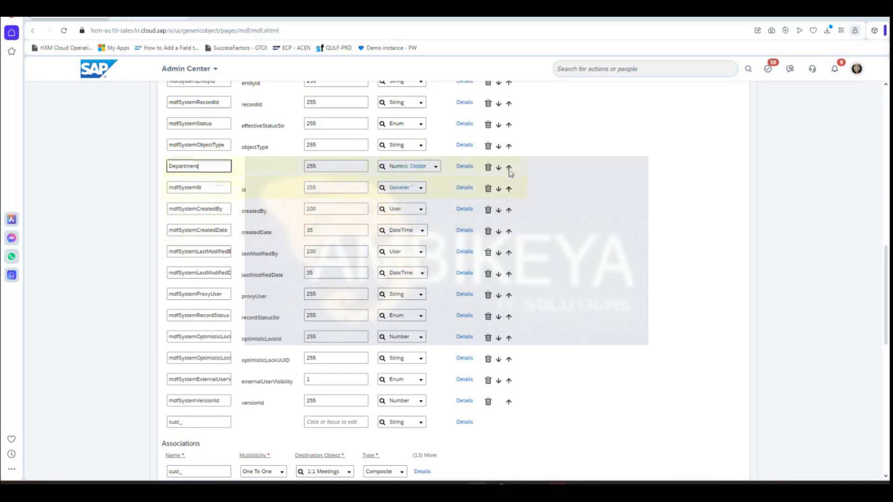
{"action": "left_click", "coordinate": [509, 167]}
{"action": "left_click", "coordinate": [509, 146]}
{"action": "scroll", "coordinate": [556, 302], "scroll_direction": "up", "scroll_amount": 3}
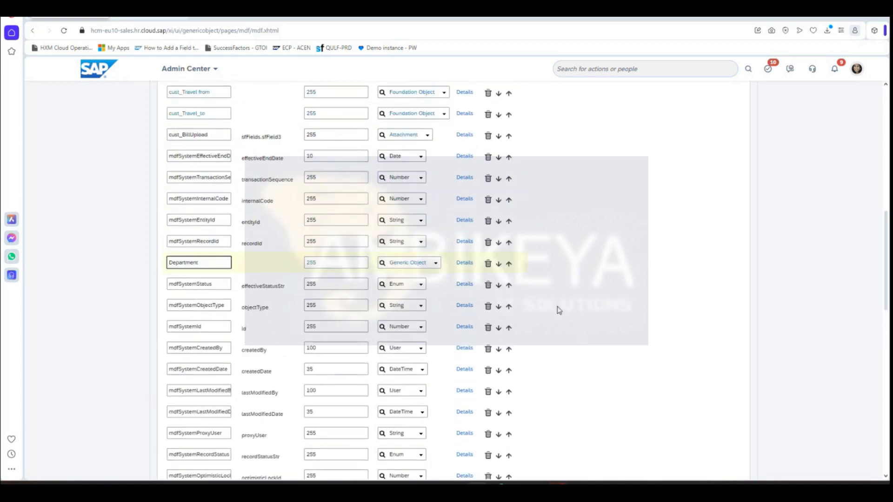
{"action": "left_click", "coordinate": [509, 263]}
{"action": "left_click", "coordinate": [509, 242]}
{"action": "left_click", "coordinate": [508, 221]}
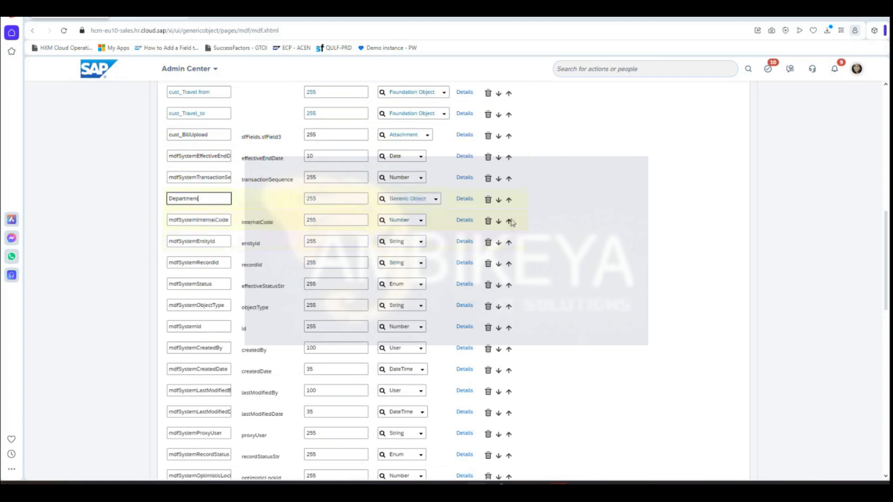
{"action": "left_click", "coordinate": [509, 199]}
{"action": "scroll", "coordinate": [544, 307], "scroll_direction": "up", "scroll_amount": 3}
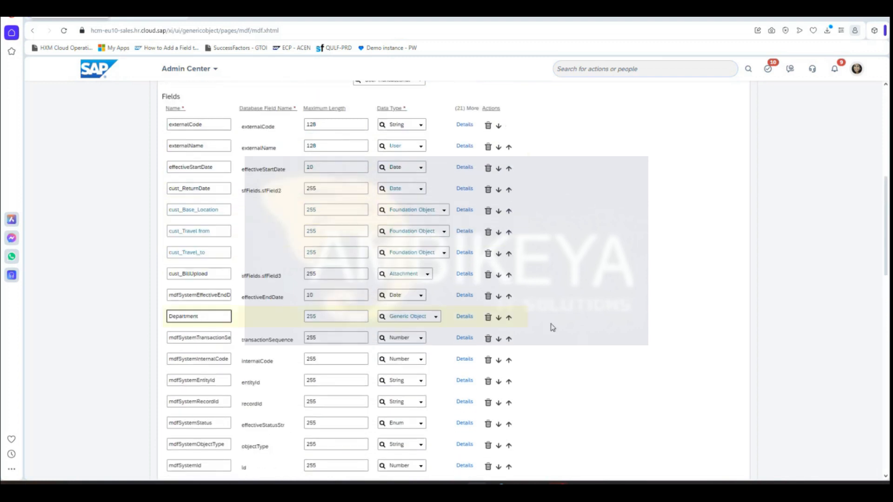
{"action": "left_click", "coordinate": [509, 318]}
{"action": "left_click", "coordinate": [509, 296]}
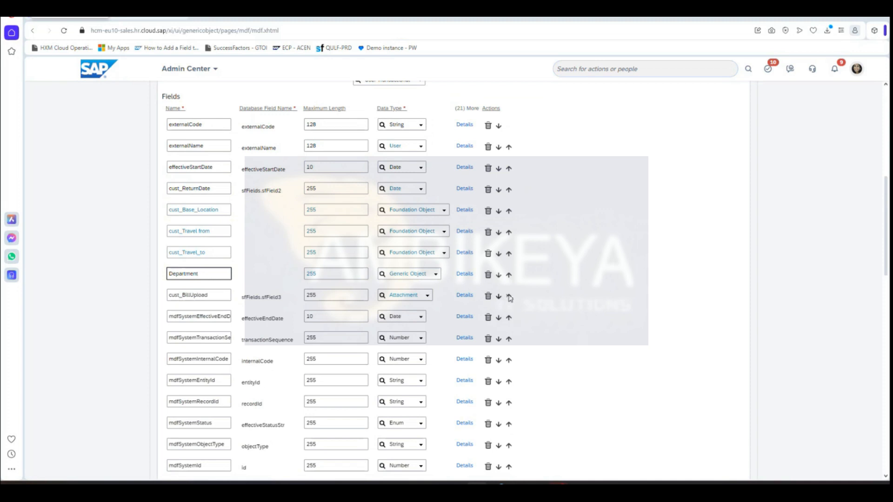
{"action": "left_click", "coordinate": [509, 276]}
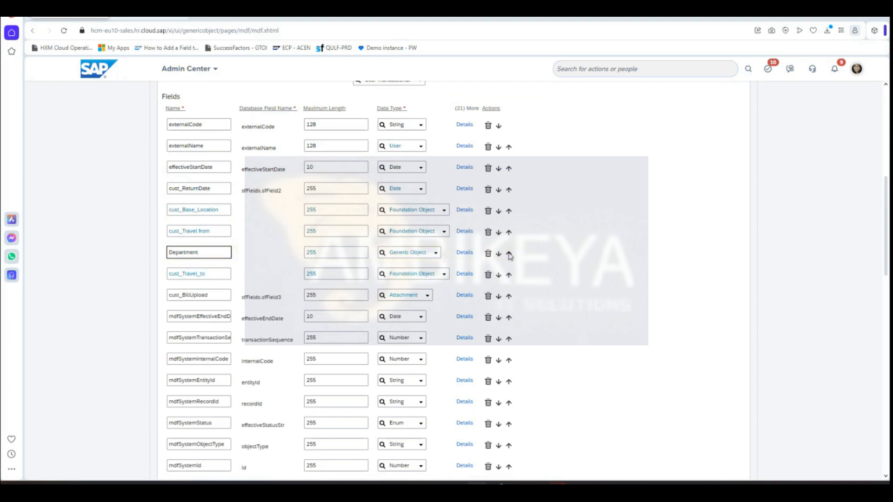
{"action": "left_click", "coordinate": [509, 254]}
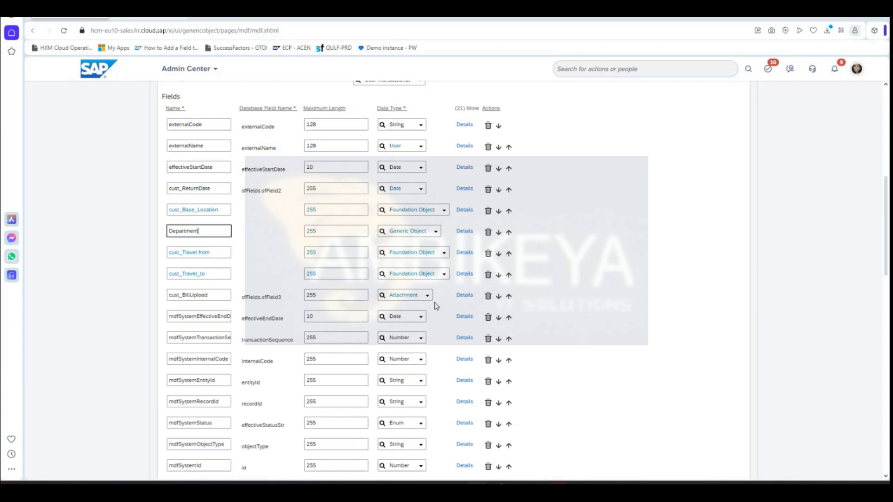
- Add a custom field named Comments at the end of the field list with a maximum length of 300
{"action": "scroll", "coordinate": [590, 374], "scroll_direction": "down", "scroll_amount": 15}
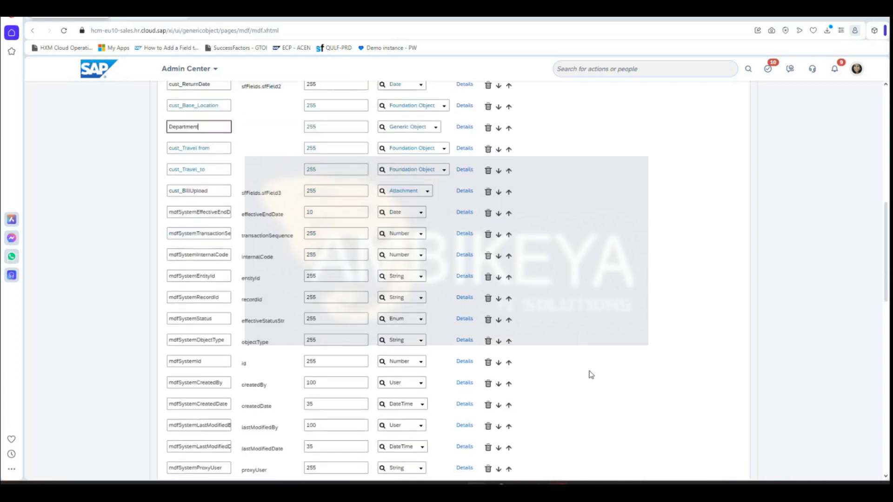
{"action": "left_click", "coordinate": [184, 192]}
{"action": "type", "text": "Comments"}
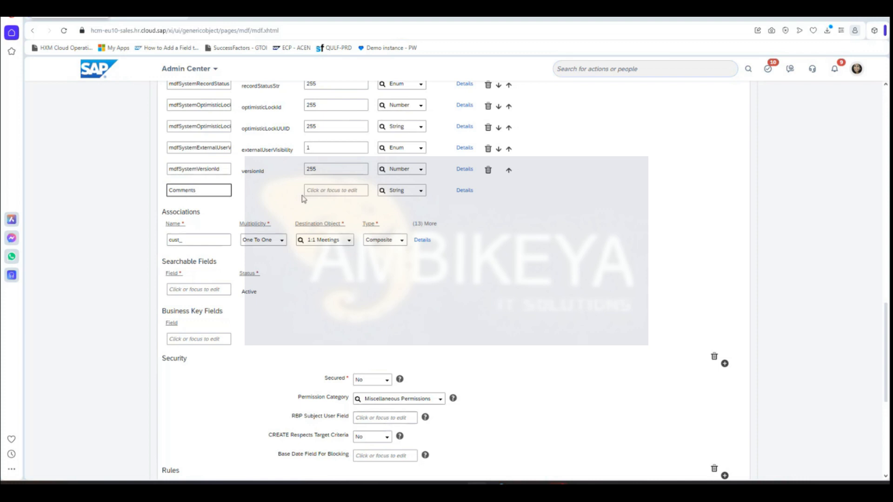
{"action": "left_click", "coordinate": [334, 191]}
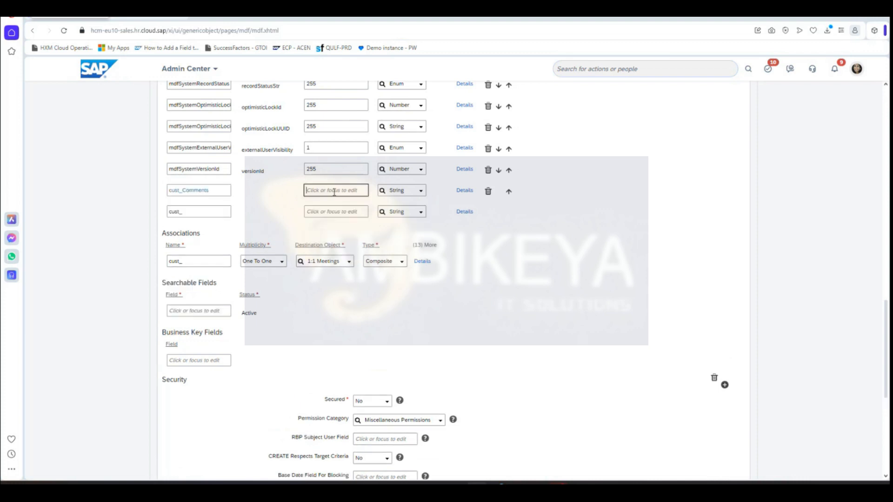
{"action": "type", "text": "300"}
- Set the cust_Comments field's data type to CLOB and its label to Comments in its details
{"action": "left_click", "coordinate": [464, 190]}
{"action": "left_click", "coordinate": [455, 146]}
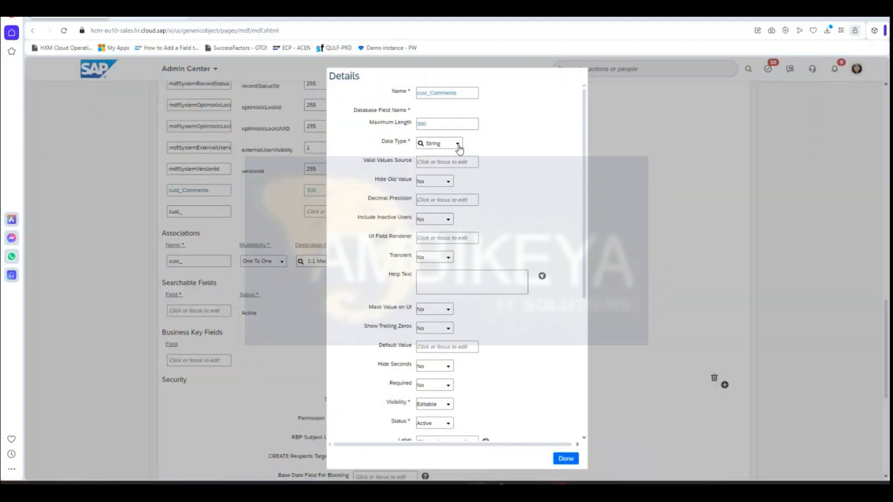
{"action": "left_click", "coordinate": [460, 198]}
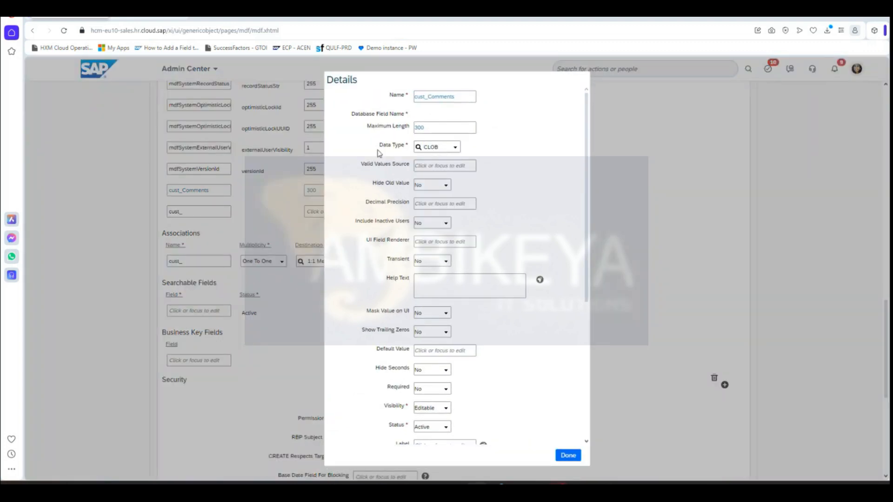
{"action": "scroll", "coordinate": [488, 351], "scroll_direction": "down", "scroll_amount": 5}
{"action": "left_click", "coordinate": [444, 213]}
{"action": "type", "text": "Comments"}
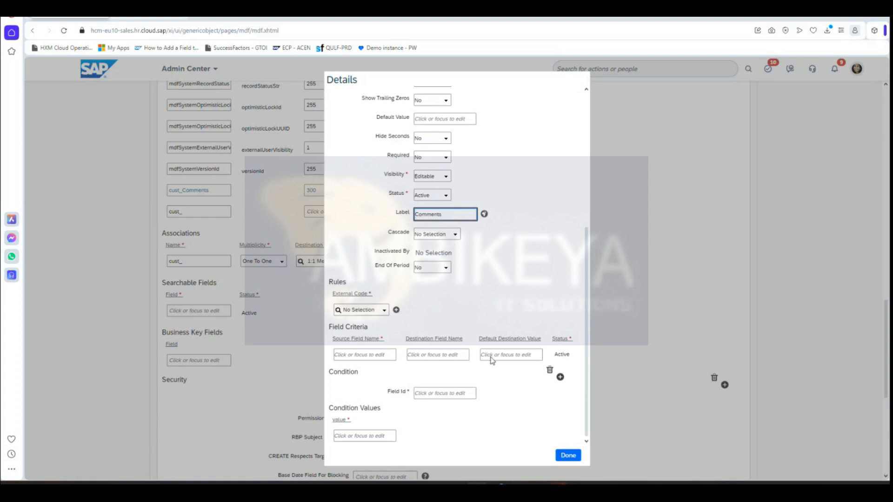
{"action": "left_click", "coordinate": [566, 456]}
- Remove the Travel_ReqAlert rule from the Initialize Rules and try to save the object definition
{"action": "scroll", "coordinate": [593, 438], "scroll_direction": "down", "scroll_amount": 7}
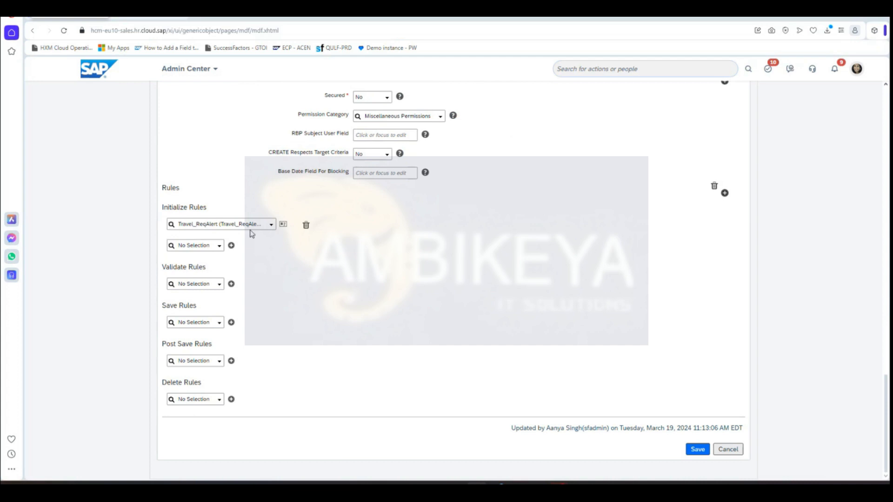
{"action": "left_click", "coordinate": [306, 225]}
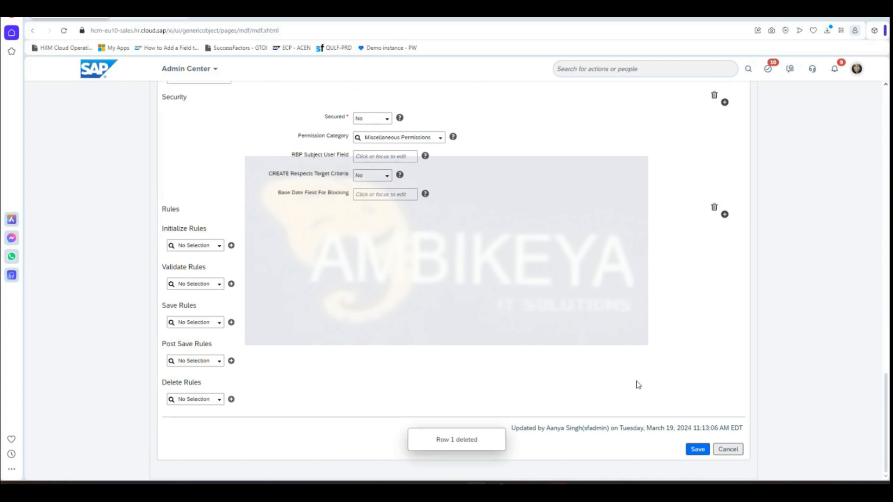
{"action": "left_click", "coordinate": [698, 449]}
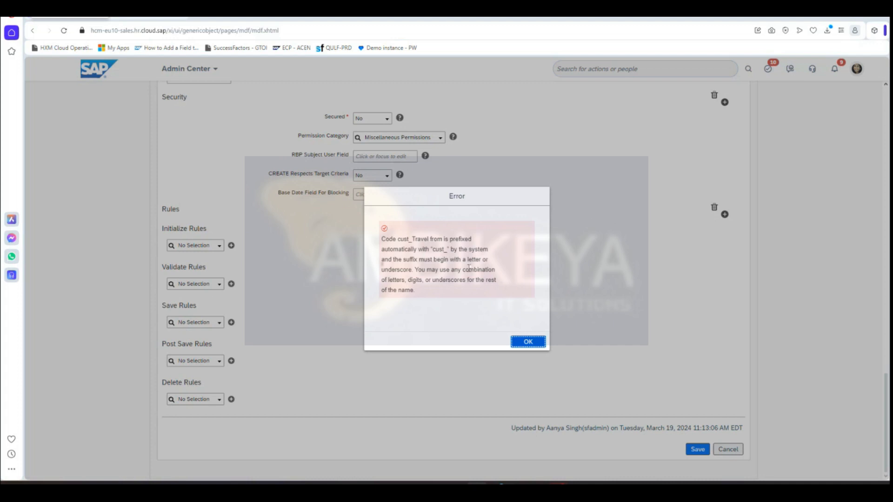
{"action": "left_click", "coordinate": [528, 342]}
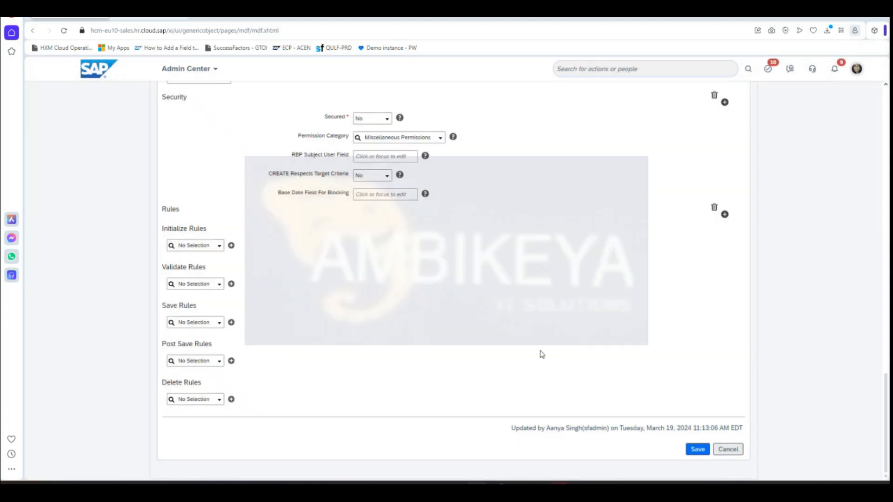
- Rename the cust_Travel from field to cust_Travel_from in its details, replacing the space with an underscore
{"action": "scroll", "coordinate": [568, 359], "scroll_direction": "up", "scroll_amount": 5}
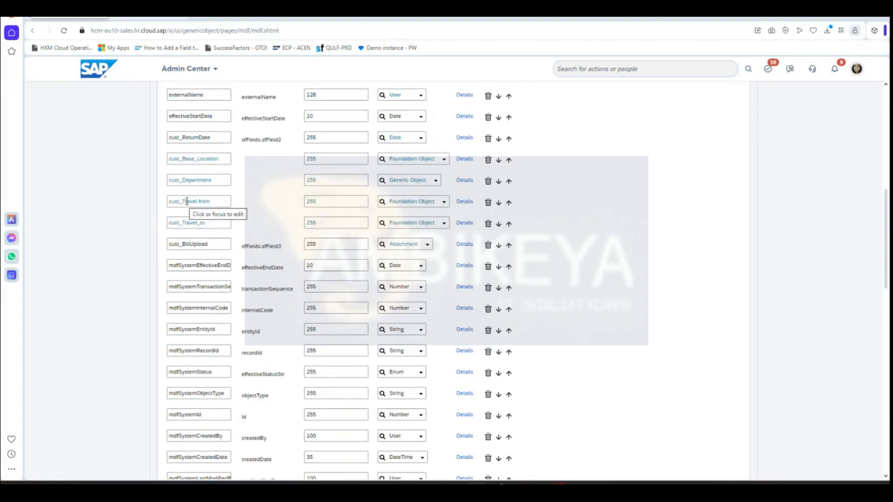
{"action": "left_click", "coordinate": [465, 201]}
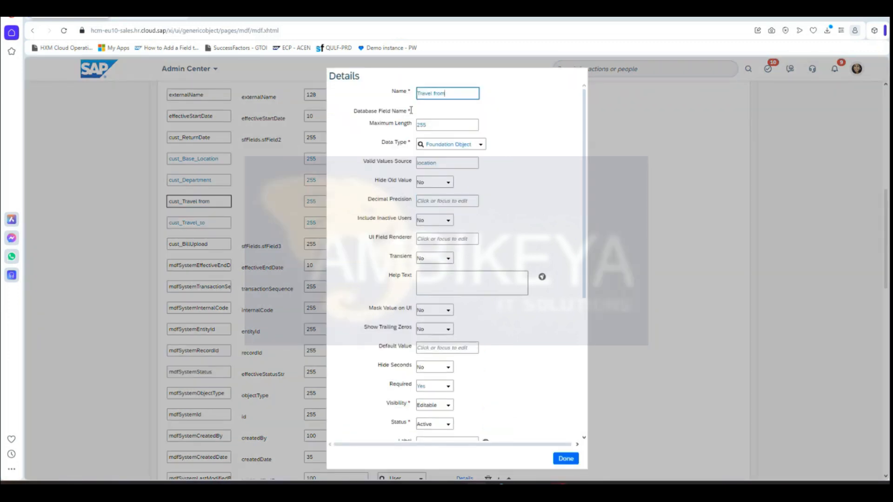
{"action": "scroll", "coordinate": [495, 370], "scroll_direction": "down", "scroll_amount": 3}
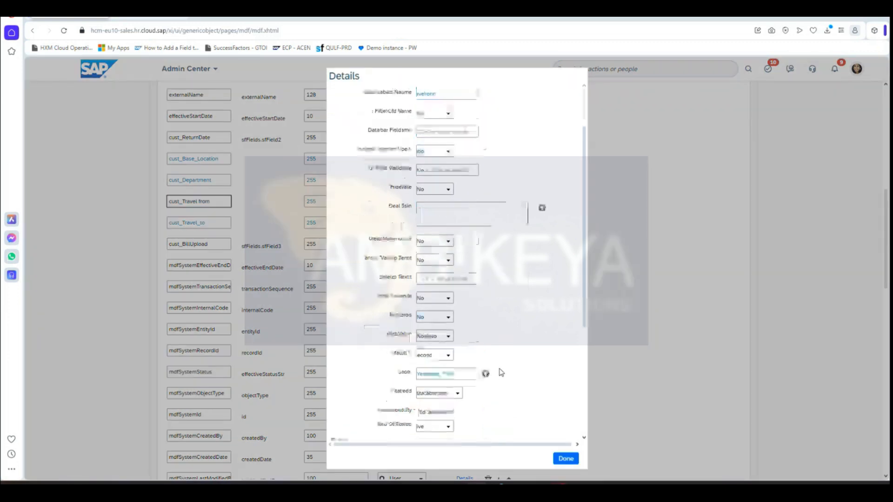
{"action": "scroll", "coordinate": [456, 260], "scroll_direction": "up", "scroll_amount": 6}
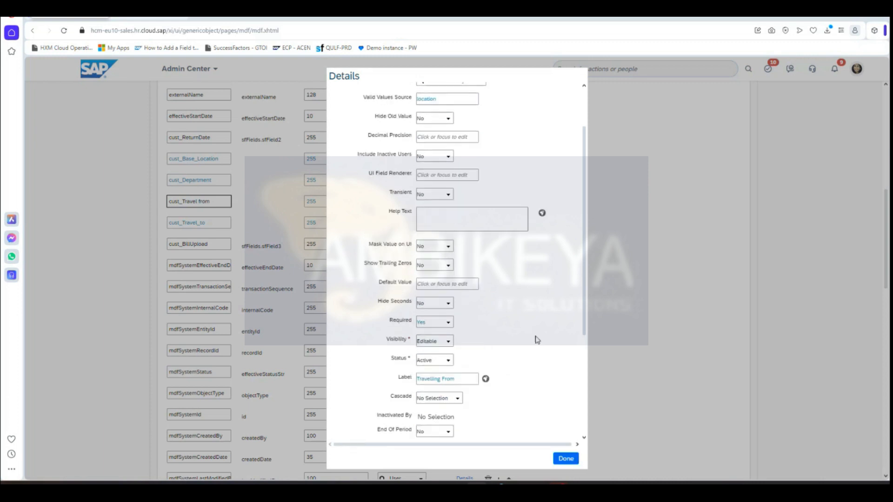
{"action": "scroll", "coordinate": [516, 386], "scroll_direction": "down", "scroll_amount": 7}
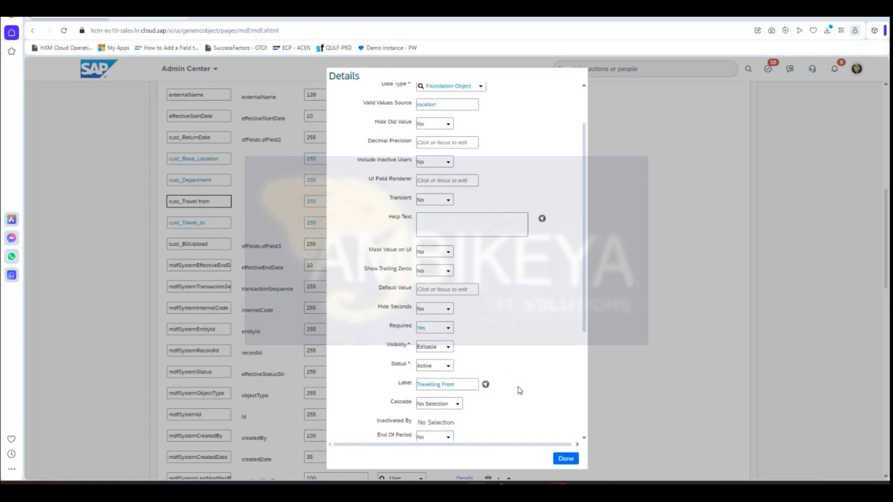
{"action": "left_click", "coordinate": [440, 213]}
{"action": "left_click", "coordinate": [444, 212]}
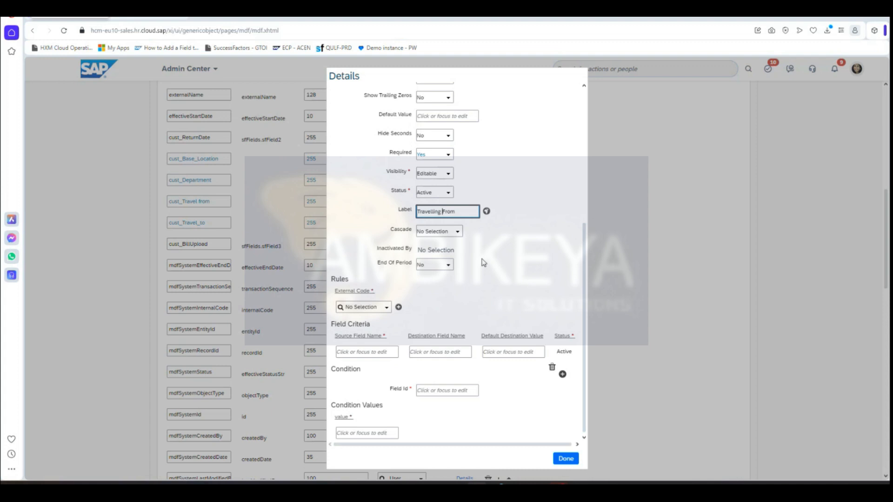
{"action": "scroll", "coordinate": [534, 340], "scroll_direction": "down", "scroll_amount": 1}
{"action": "scroll", "coordinate": [517, 400], "scroll_direction": "up", "scroll_amount": 7}
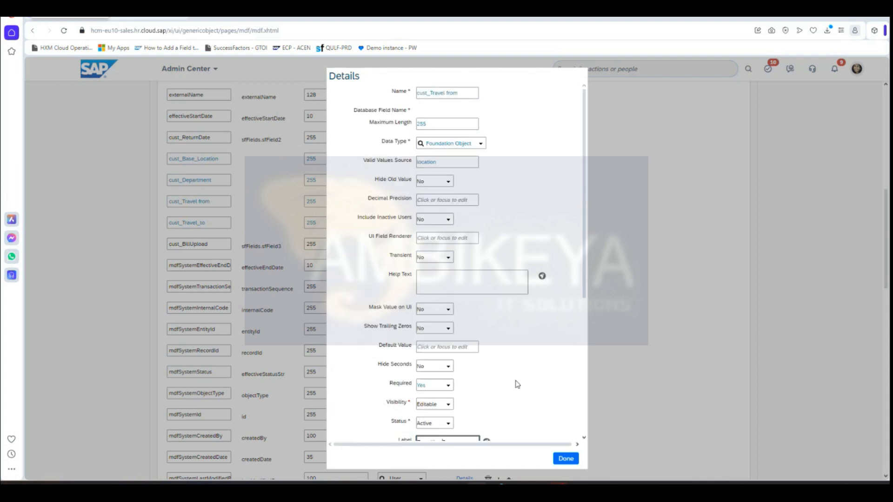
{"action": "left_click", "coordinate": [436, 96]}
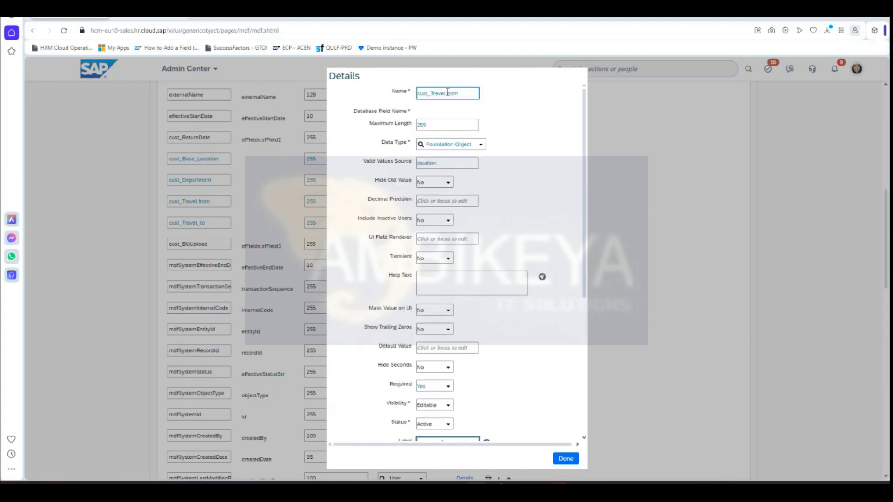
{"action": "left_click", "coordinate": [449, 93]}
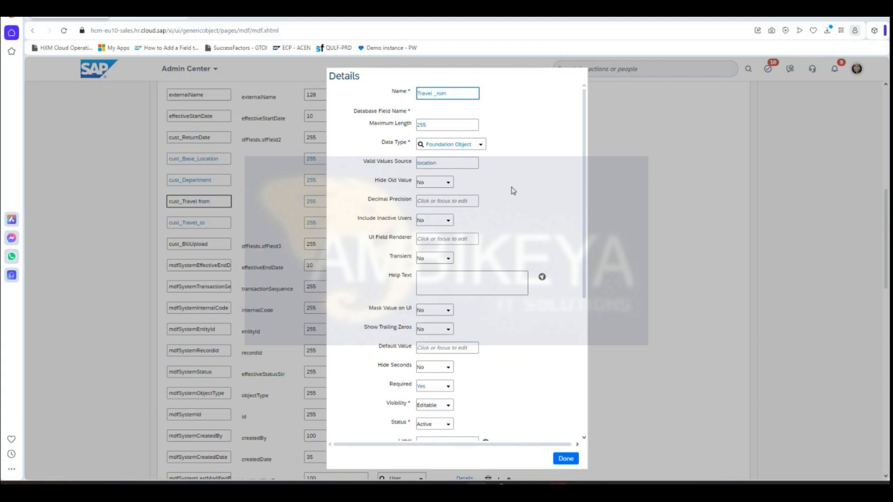
{"action": "type", "text": "_"}
{"action": "left_click", "coordinate": [565, 459]}
- Save the cust_Travel_Req object definition and accept the data type changes to its fields
{"action": "scroll", "coordinate": [572, 447], "scroll_direction": "down", "scroll_amount": 10}
{"action": "scroll", "coordinate": [576, 439], "scroll_direction": "down", "scroll_amount": 4}
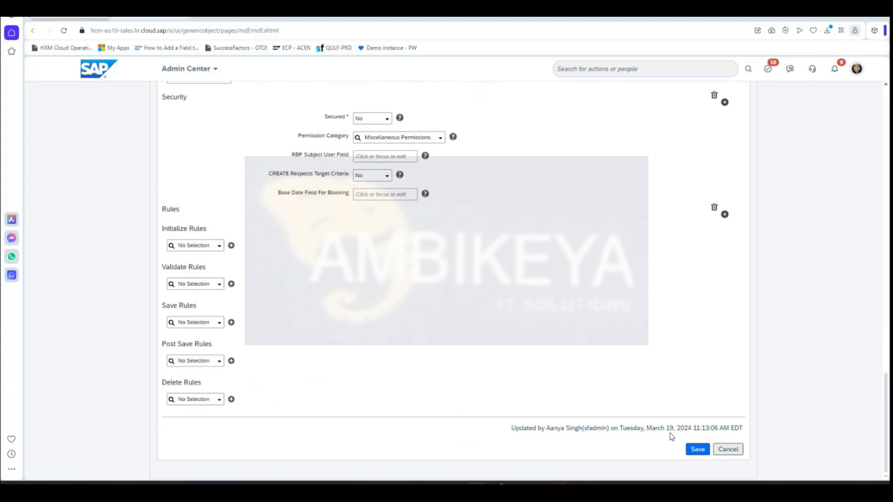
{"action": "left_click", "coordinate": [697, 449]}
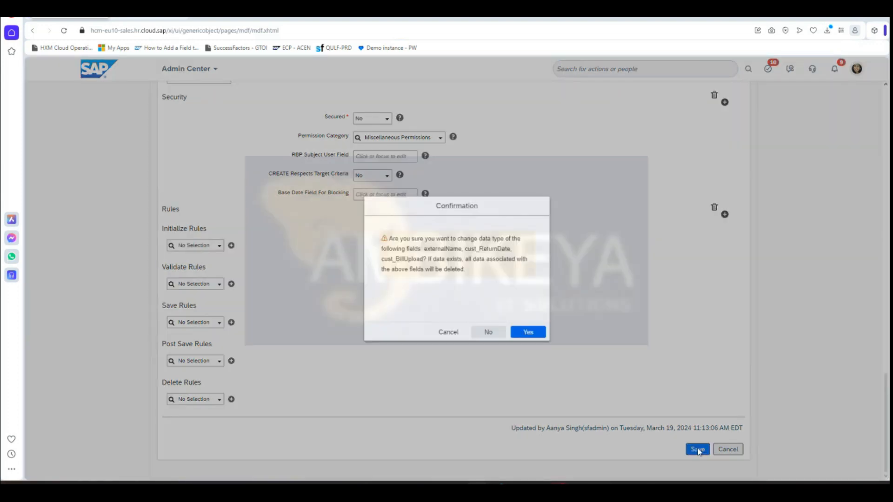
{"action": "left_click", "coordinate": [531, 330]}
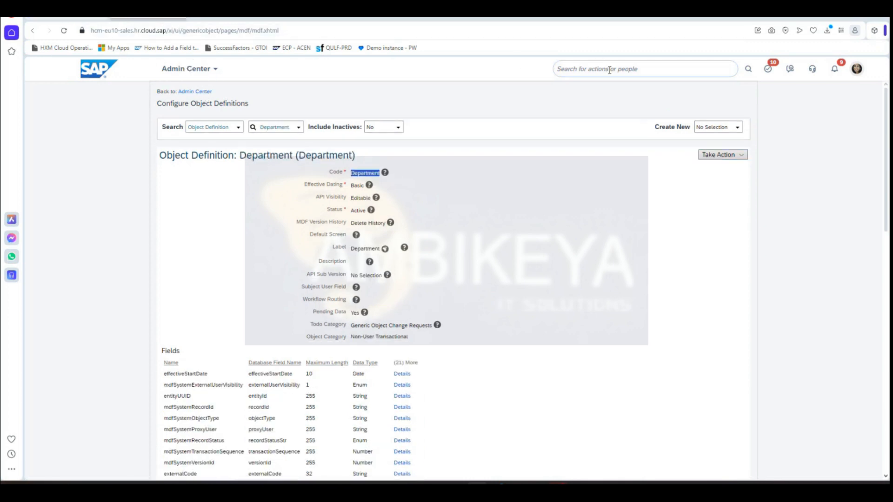
- Go to Manage Data and start a new cust_Travel_Req record
{"action": "left_click", "coordinate": [609, 70]}
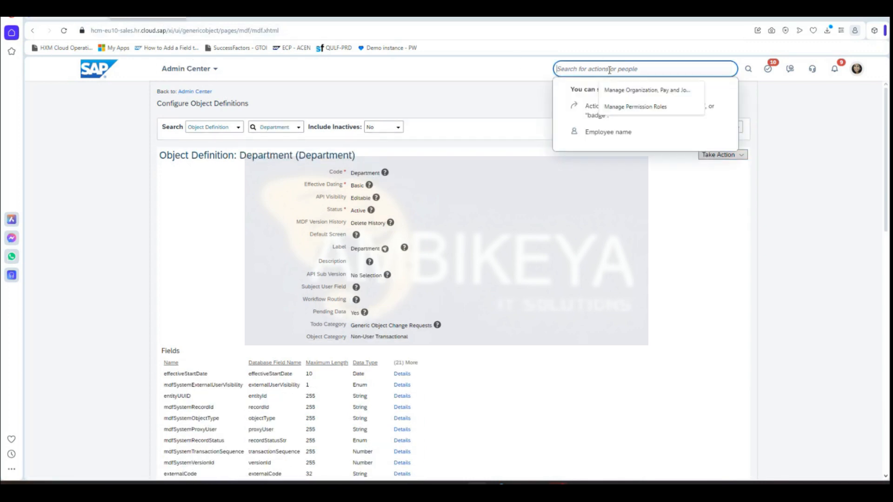
{"action": "type", "text": "manage data"}
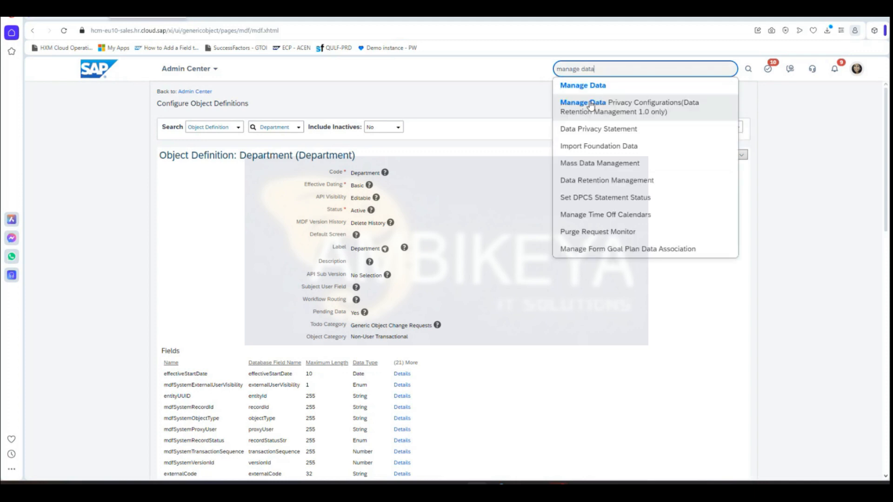
{"action": "left_click", "coordinate": [590, 88]}
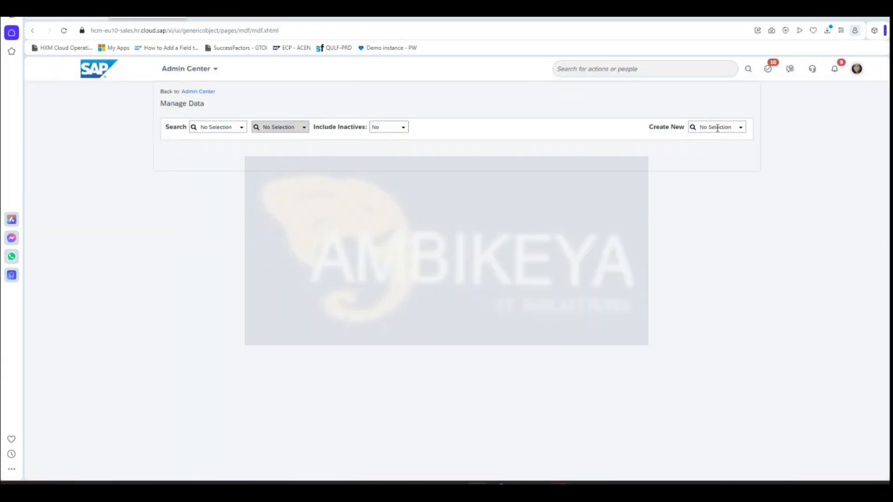
{"action": "left_click", "coordinate": [717, 128]}
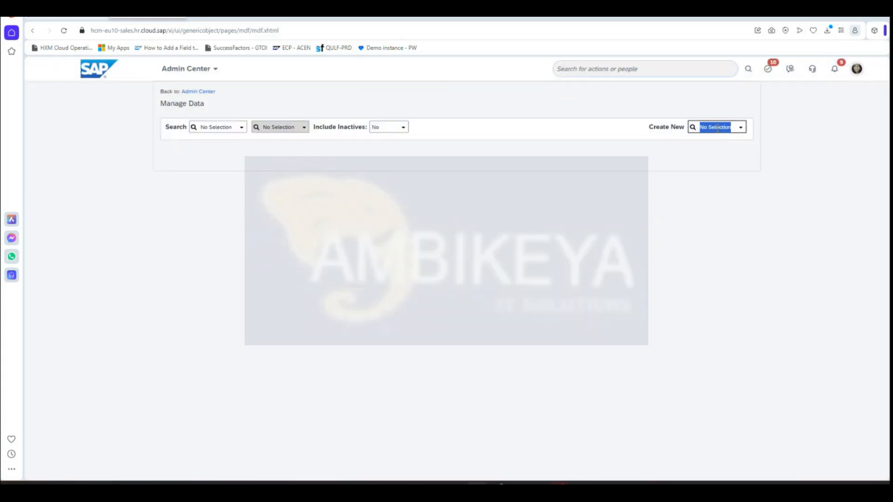
{"action": "type", "text": "travel"}
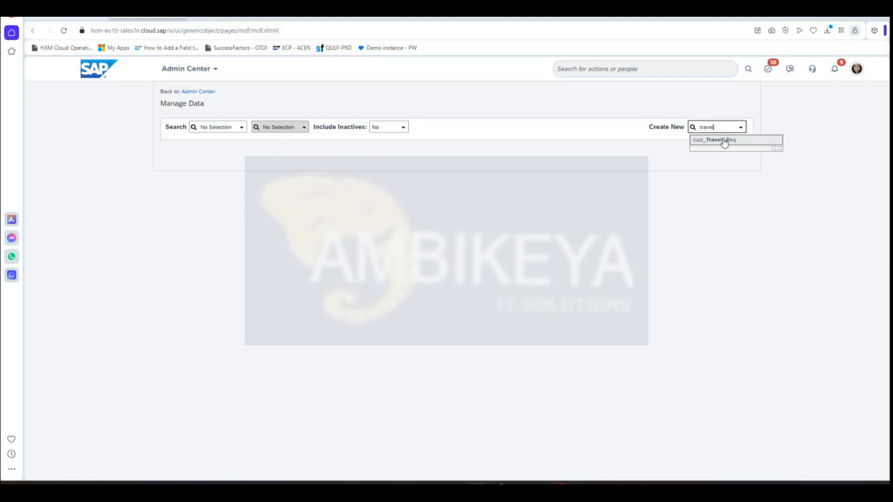
{"action": "left_click", "coordinate": [722, 141]}
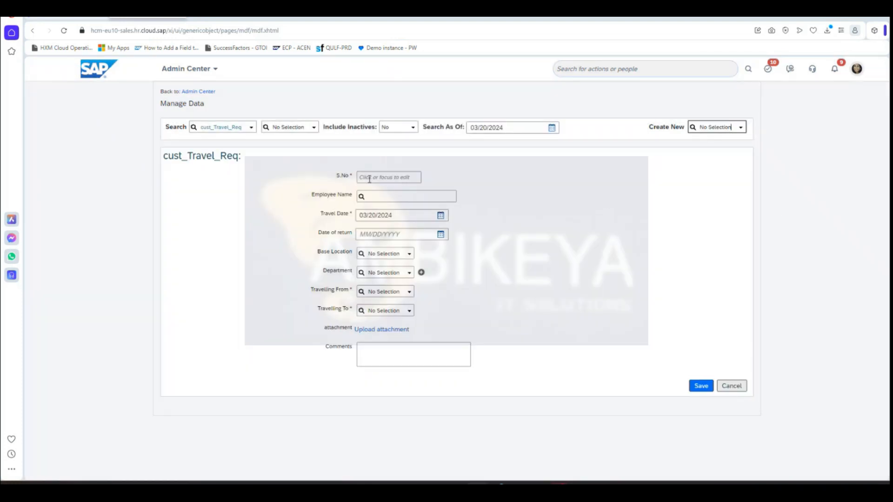
- Examine the new cust_Travel_Req form's fields from S.No to Comments, especially Employee Name
{"action": "left_click", "coordinate": [369, 179]}
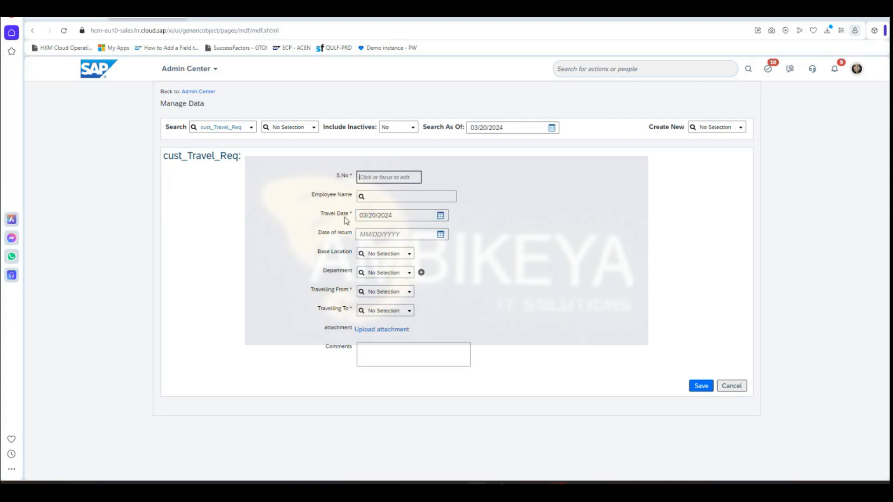
{"action": "left_click", "coordinate": [341, 237]}
{"action": "left_click", "coordinate": [406, 355]}
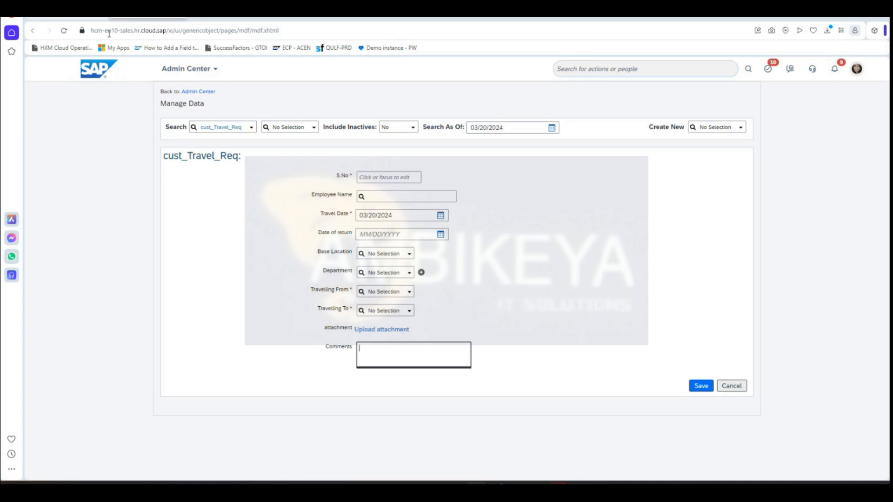
{"action": "left_click_drag", "start_coordinate": [309, 195], "coordinate": [361, 199]}
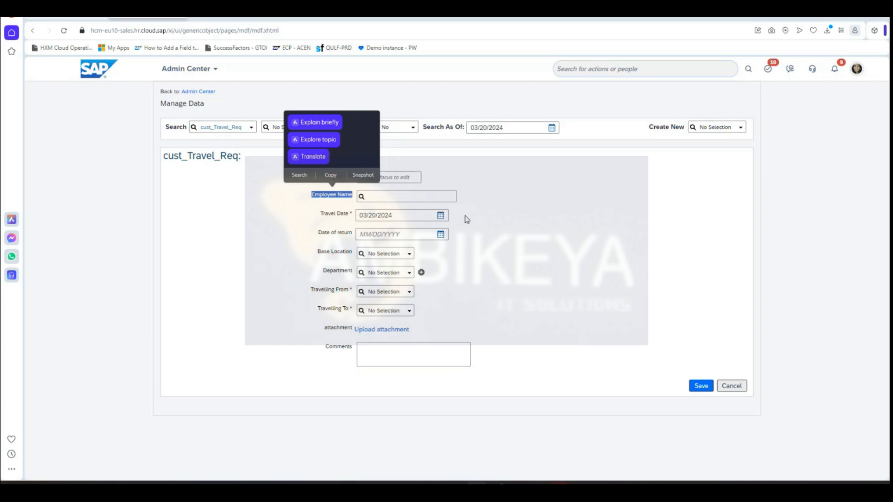
{"action": "left_click", "coordinate": [320, 203]}
{"action": "left_click_drag", "start_coordinate": [310, 194], "coordinate": [356, 197]}
{"action": "left_click", "coordinate": [123, 80]}
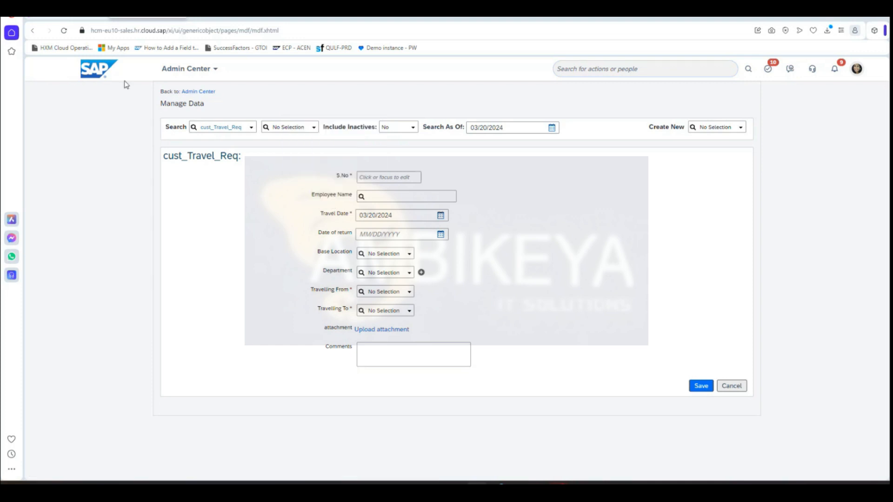
- Return to the cust_Travel_Req object definition and open it for correction
{"action": "left_click", "coordinate": [77, 19]}
{"action": "scroll", "coordinate": [622, 277], "scroll_direction": "down", "scroll_amount": 2}
{"action": "scroll", "coordinate": [648, 281], "scroll_direction": "up", "scroll_amount": 2}
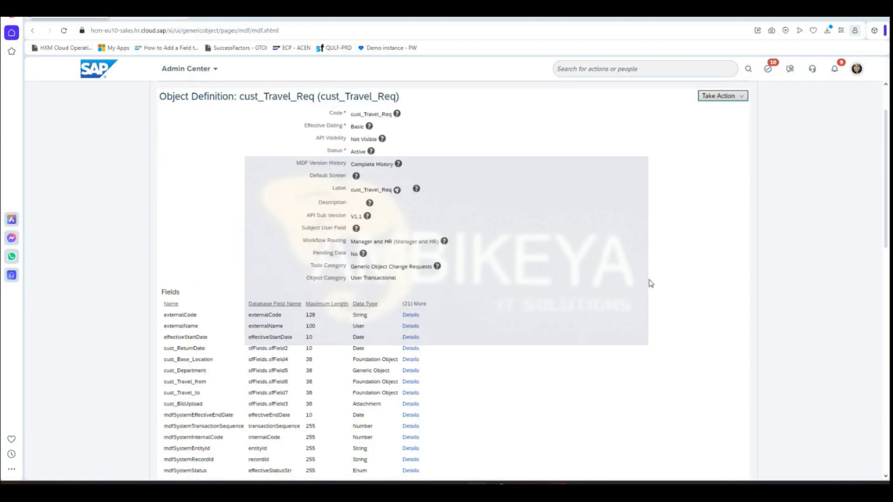
{"action": "left_click", "coordinate": [740, 160]}
{"action": "left_click", "coordinate": [796, 175]}
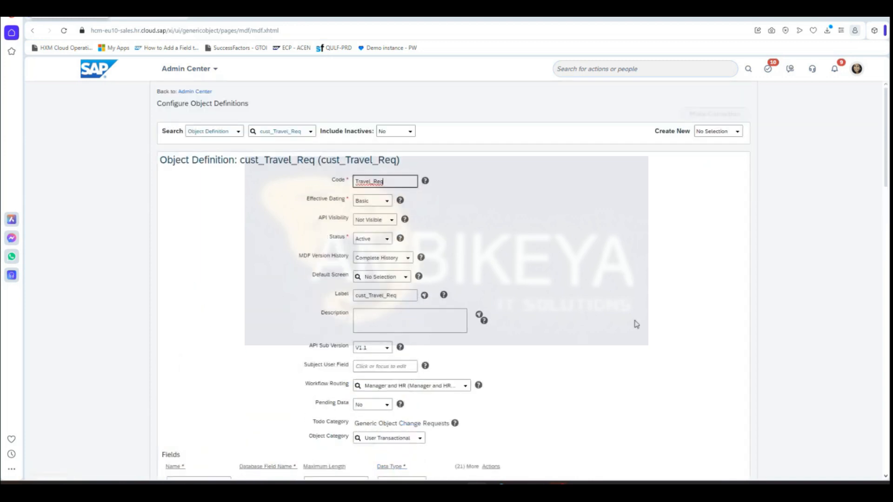
- Open the details of the externalName field and start a new business rule for it in a maximized window
{"action": "scroll", "coordinate": [626, 367], "scroll_direction": "down", "scroll_amount": 5}
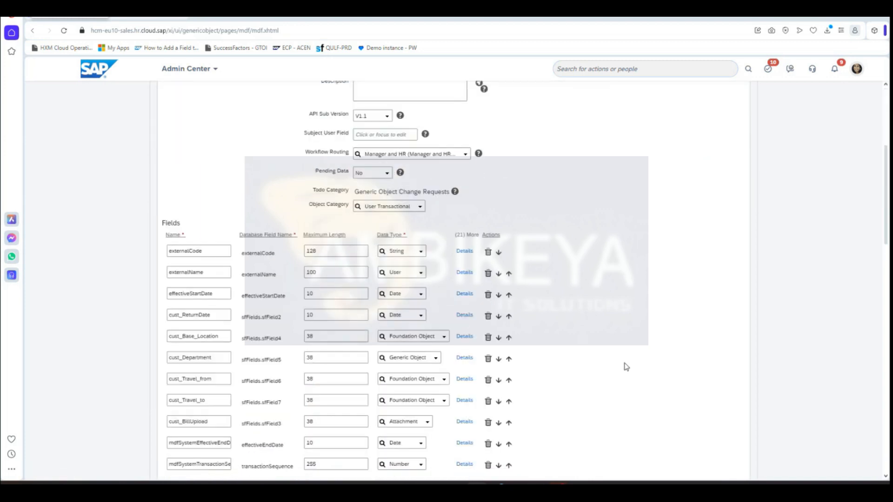
{"action": "left_click", "coordinate": [465, 272]}
{"action": "scroll", "coordinate": [533, 357], "scroll_direction": "down", "scroll_amount": 5}
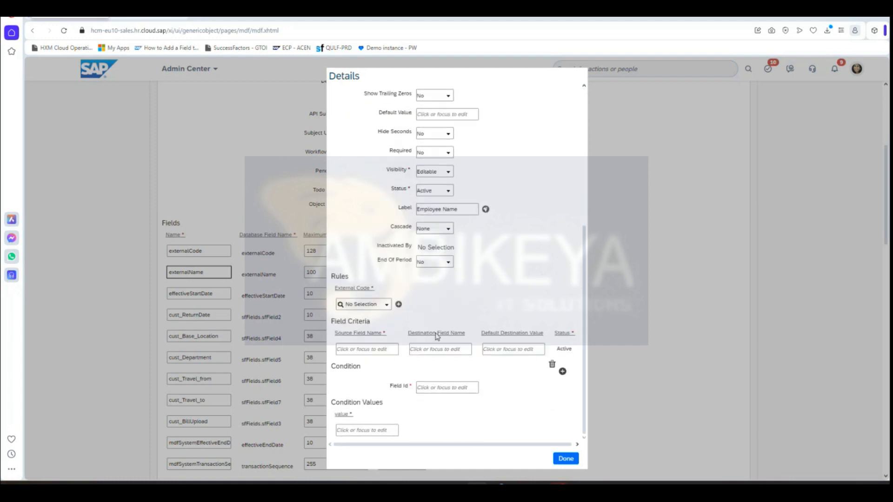
{"action": "left_click", "coordinate": [398, 305]}
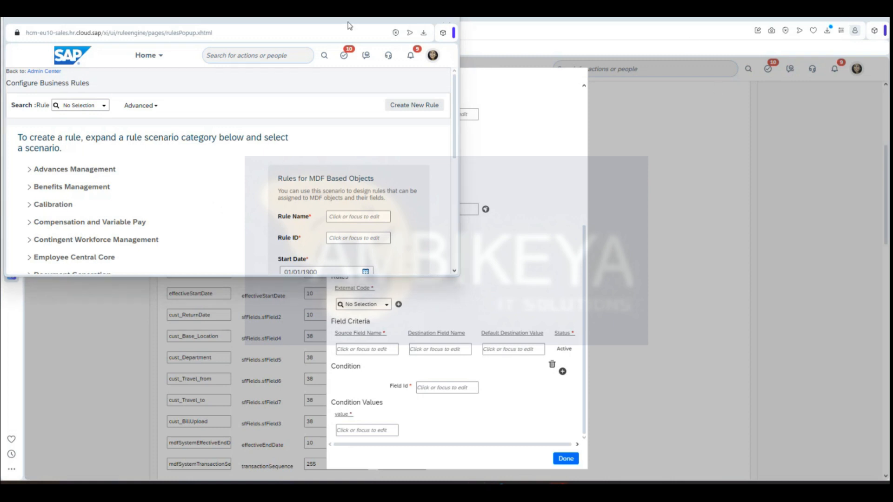
{"action": "double_click", "coordinate": [317, 22]}
- Name the new MDF-based rule Travel_Location, using the same text for its rule ID
{"action": "left_click", "coordinate": [609, 197]}
{"action": "type", "text": "Travel_Locatio"}
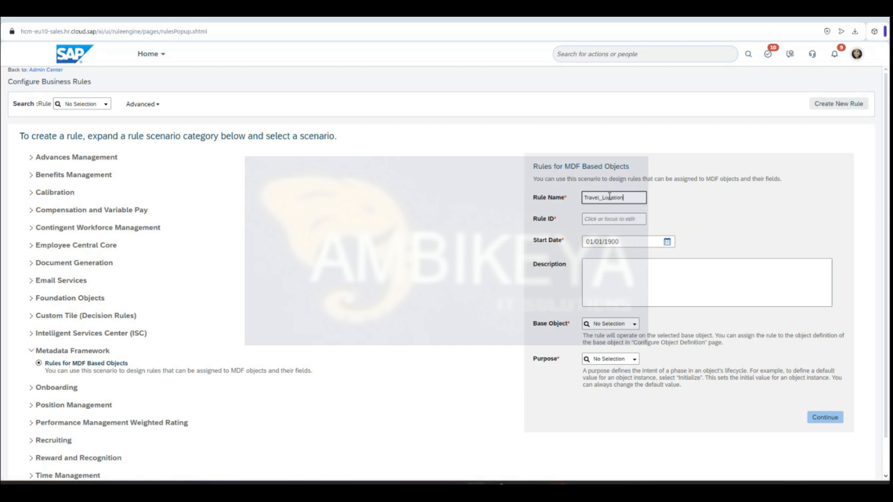
{"action": "type", "text": "n"}
{"action": "left_click", "coordinate": [697, 234]}
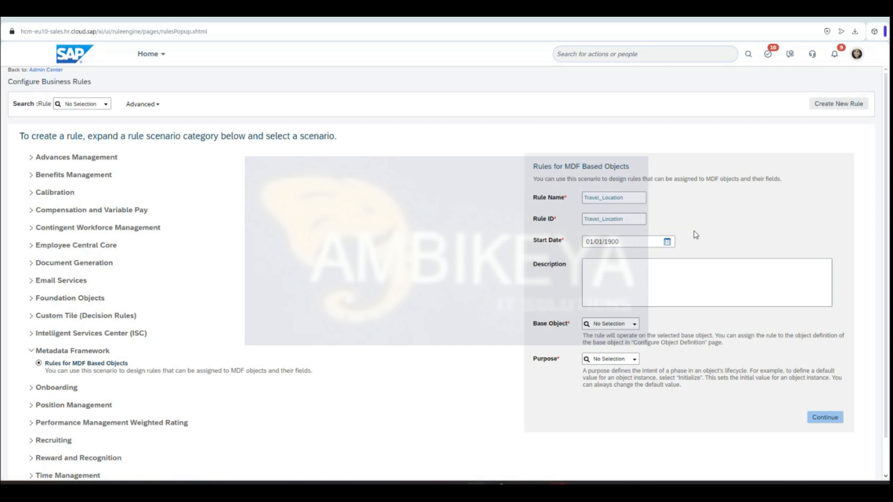
- Set the rule's base object to cust_Travel_Req and its purpose to Initialize, and continue to the rule editor
{"action": "left_click", "coordinate": [609, 324]}
{"action": "type", "text": "t_T"}
{"action": "type", "text": "ravel"}
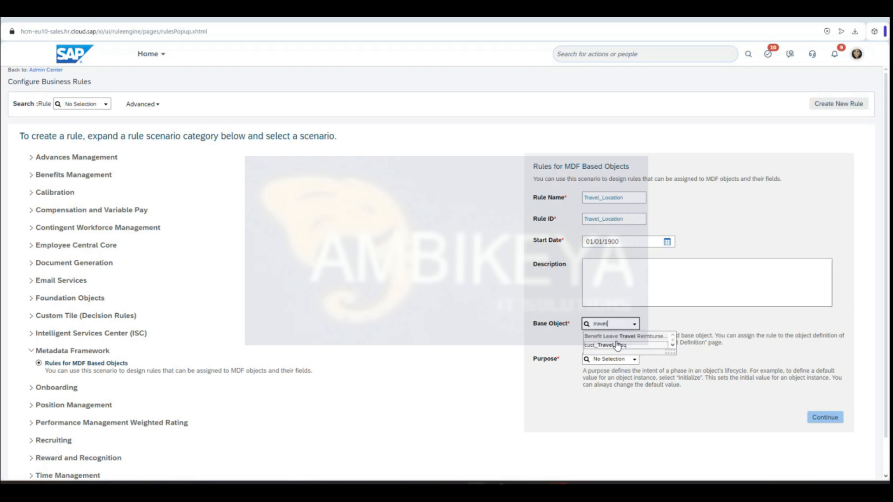
{"action": "left_click", "coordinate": [622, 348]}
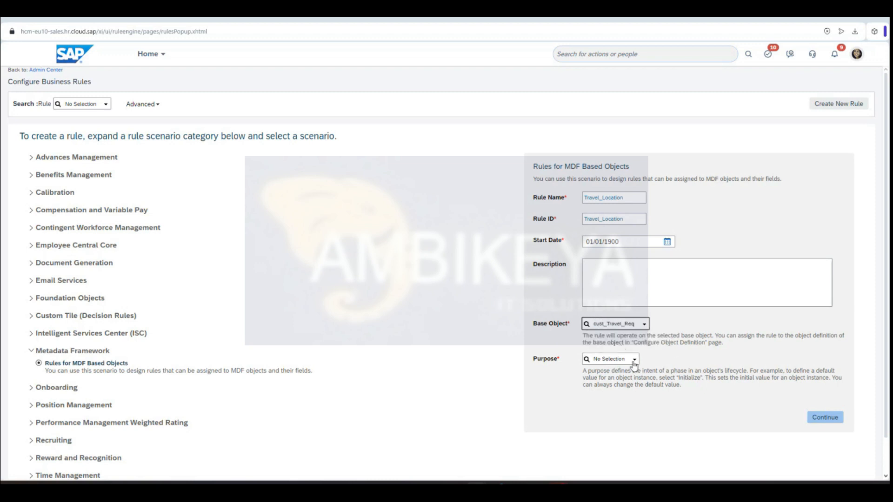
{"action": "left_click", "coordinate": [634, 361]}
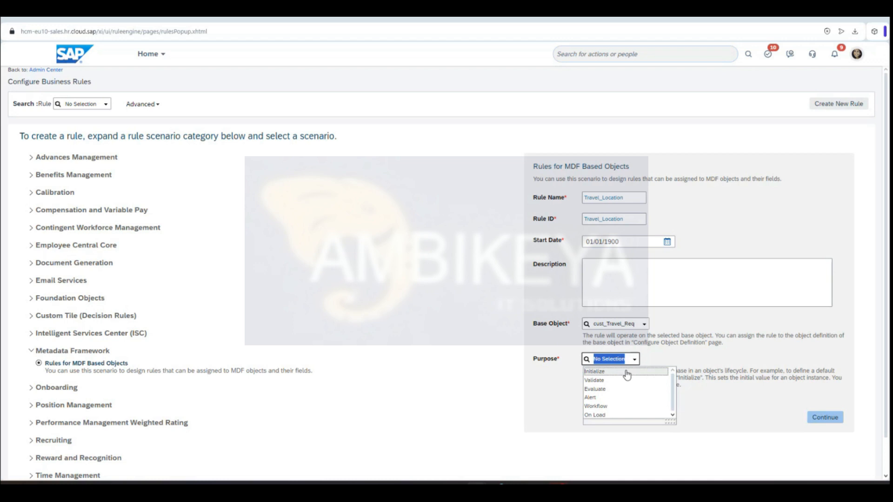
{"action": "left_click", "coordinate": [626, 372]}
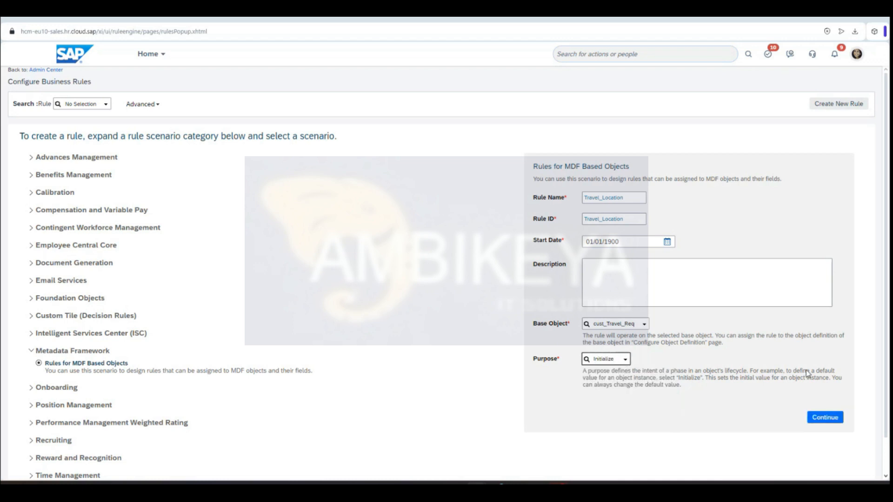
{"action": "left_click", "coordinate": [817, 420]}
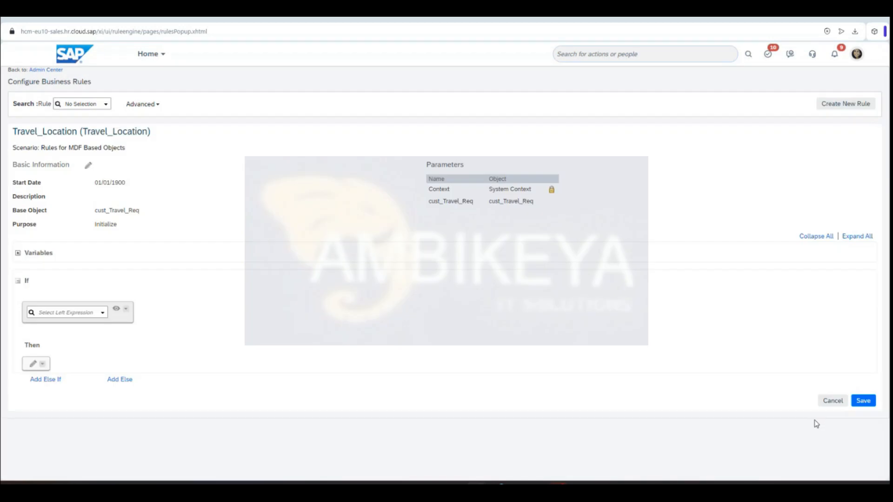
- Define the If condition so that cust_Travel_Req.Employee Name is not equal to Null
{"action": "left_click", "coordinate": [102, 313]}
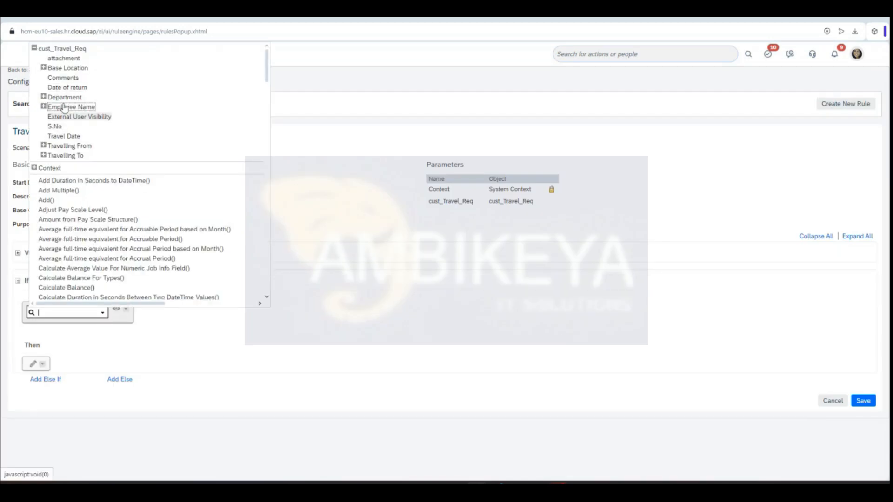
{"action": "left_click", "coordinate": [63, 107]}
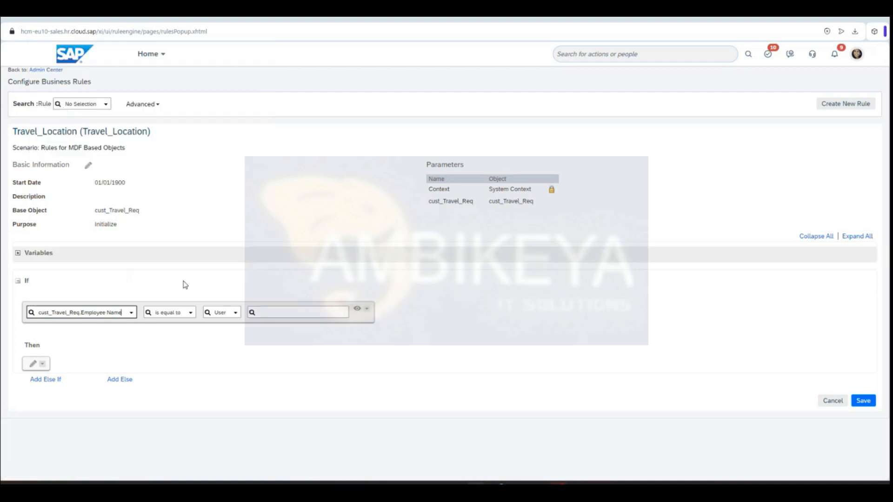
{"action": "left_click", "coordinate": [191, 313]}
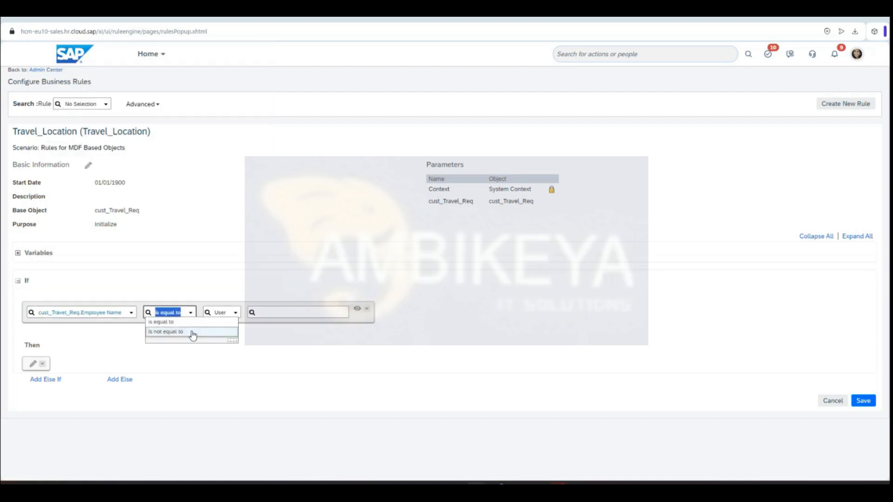
{"action": "left_click", "coordinate": [194, 333]}
{"action": "left_click", "coordinate": [245, 313]}
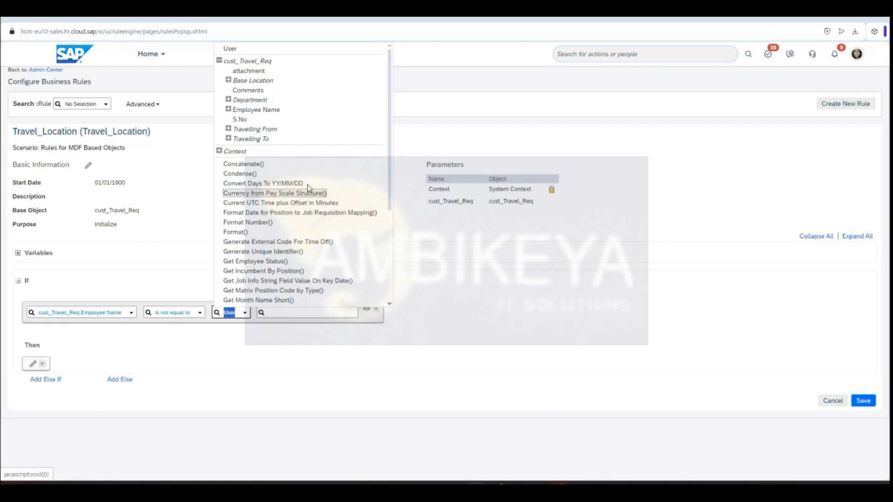
{"action": "scroll", "coordinate": [309, 187], "scroll_direction": "down", "scroll_amount": 3}
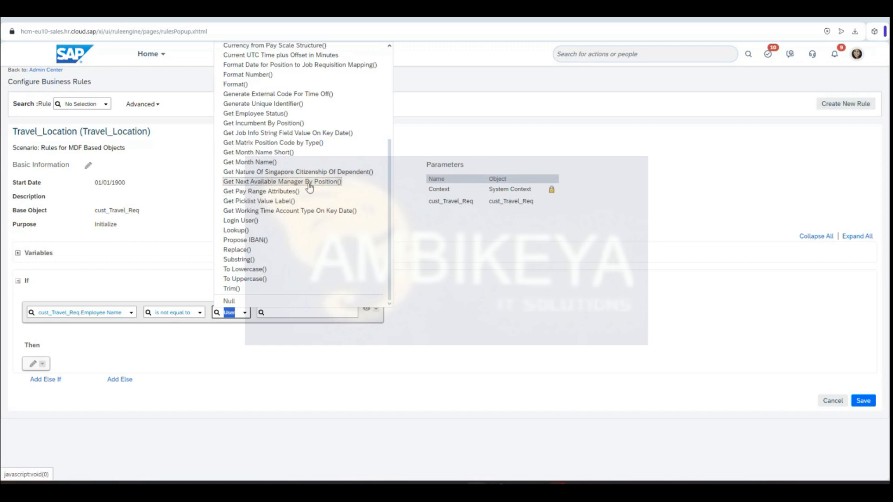
{"action": "left_click", "coordinate": [229, 301]}
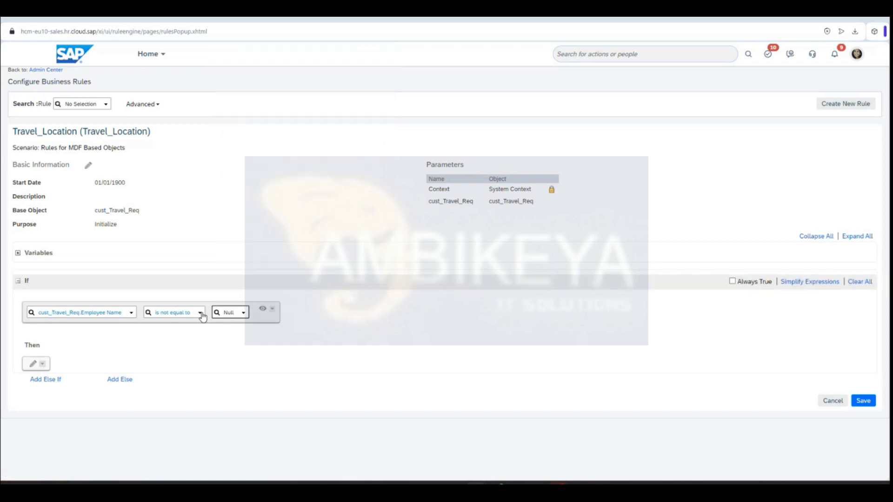
- Add a Set action in the Then section that targets cust_Travel_Req.Base Location
{"action": "left_click", "coordinate": [33, 364]}
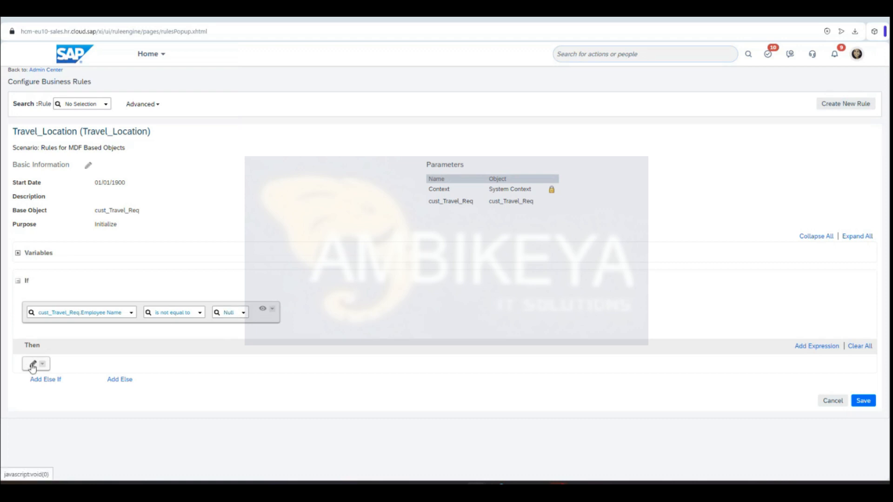
{"action": "left_click", "coordinate": [95, 367]}
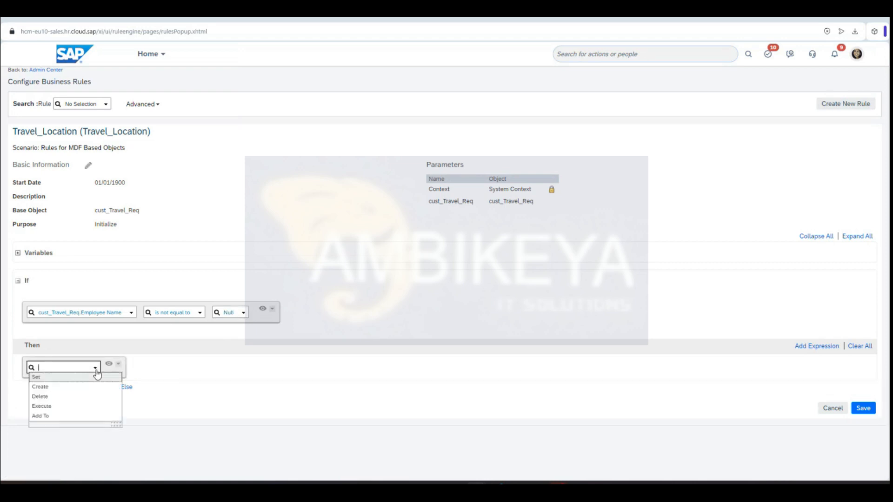
{"action": "left_click", "coordinate": [65, 380]}
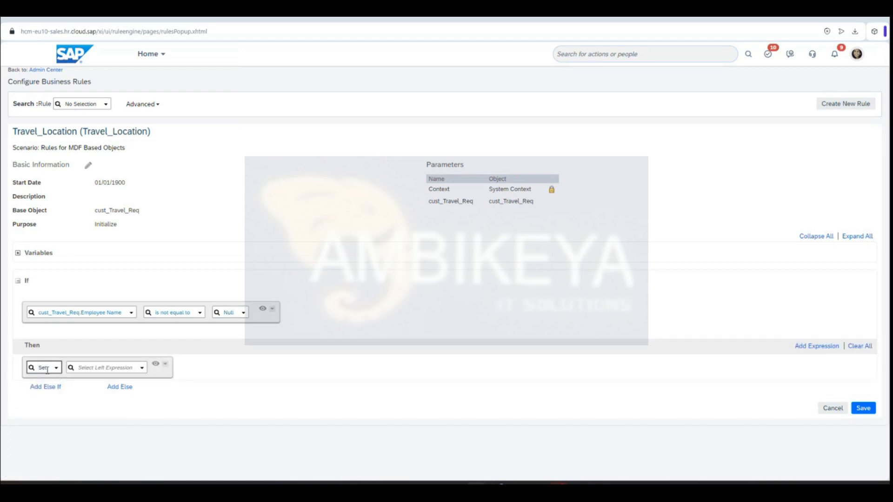
{"action": "left_click", "coordinate": [142, 368]}
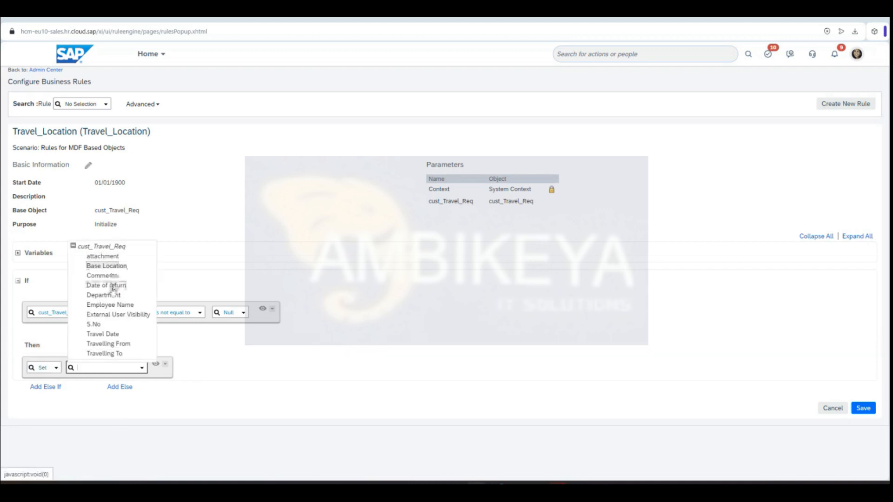
{"action": "left_click", "coordinate": [106, 265]}
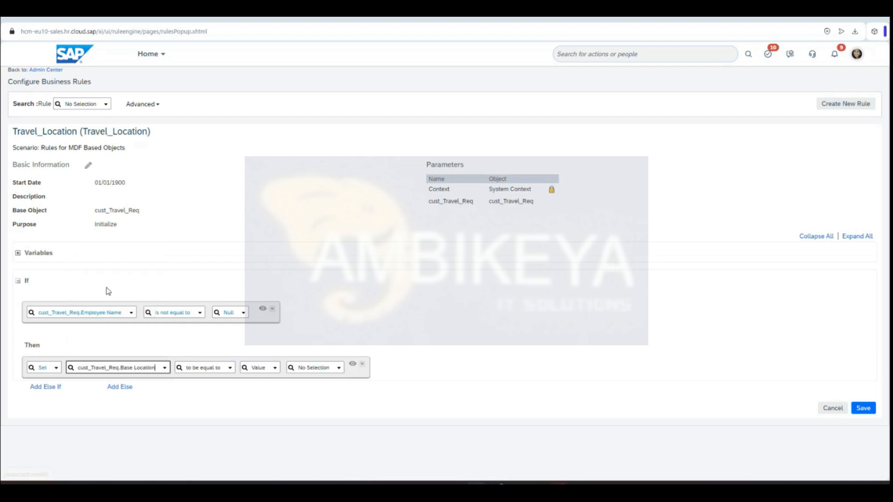
- Make the Set action take its value from Employee Name's Job Information Location, and save the rule
{"action": "left_click", "coordinate": [274, 369]}
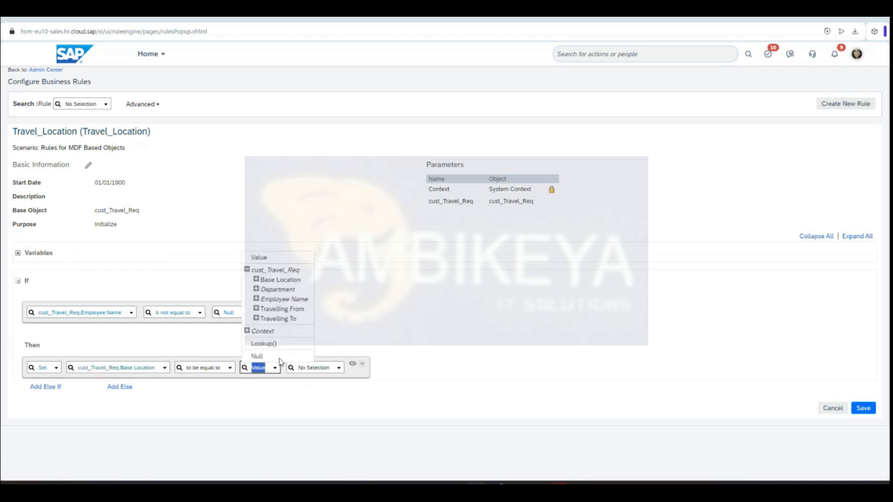
{"action": "left_click", "coordinate": [256, 299]}
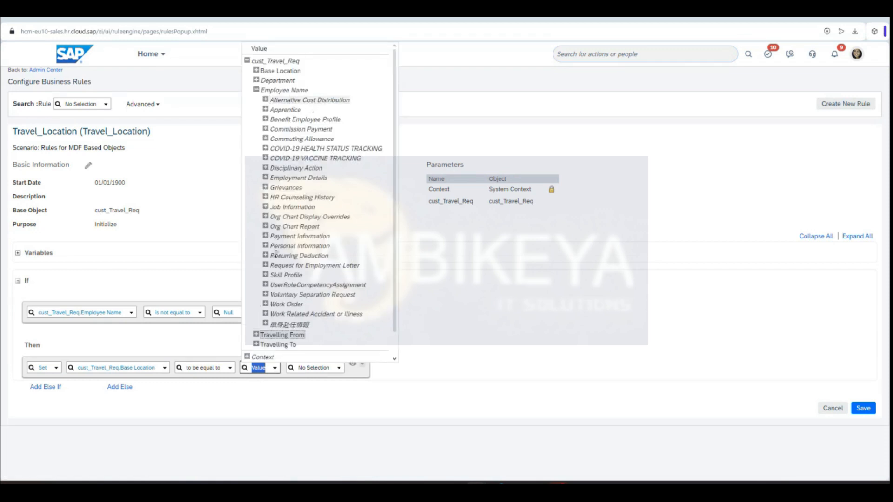
{"action": "left_click", "coordinate": [265, 207]}
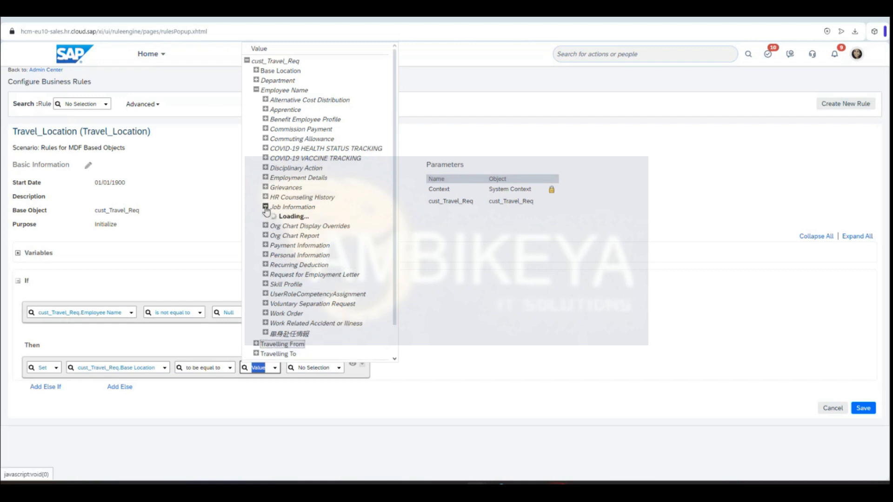
{"action": "scroll", "coordinate": [345, 294], "scroll_direction": "down", "scroll_amount": 3}
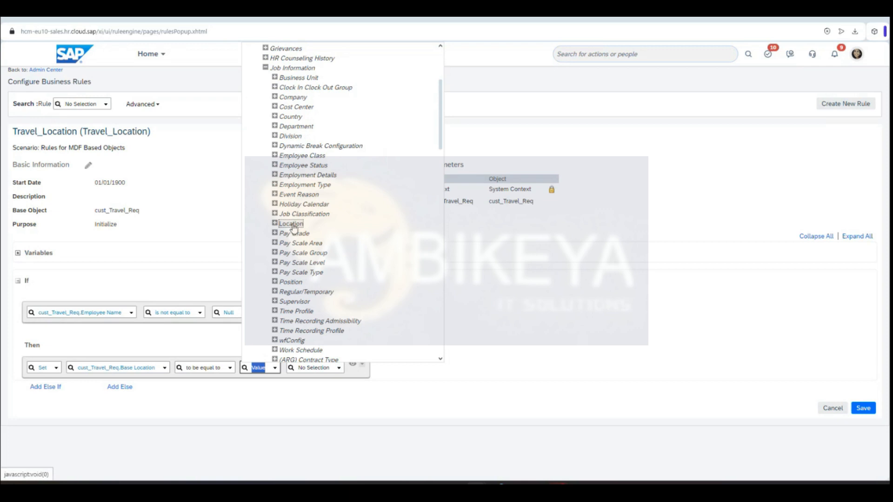
{"action": "left_click", "coordinate": [291, 224]}
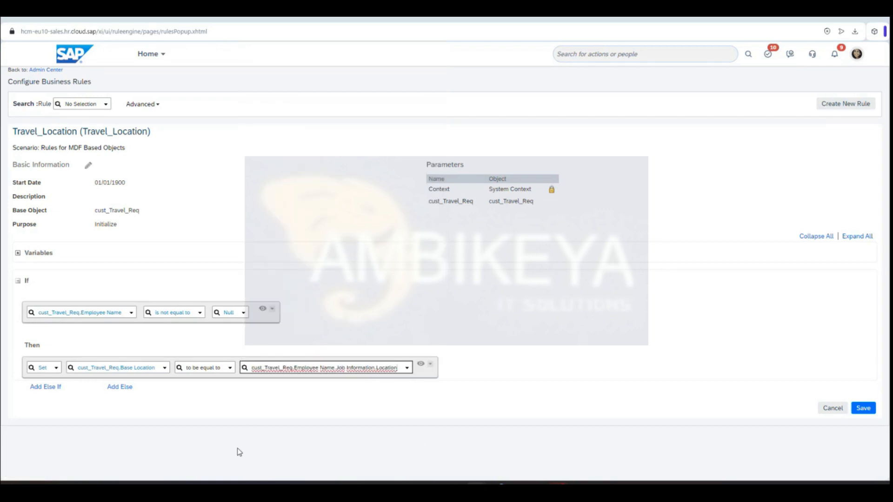
{"action": "left_click", "coordinate": [862, 409]}
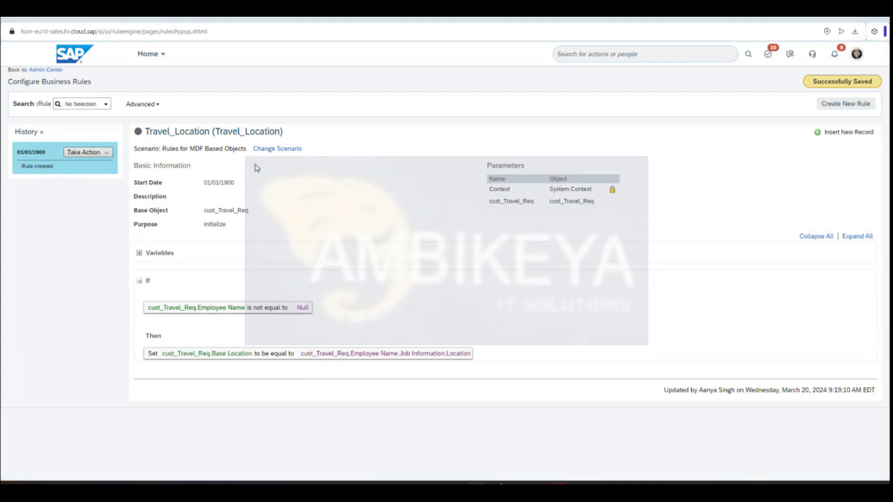
- Return to the object definition, check which rules are available for the externalName field, and close its details
{"action": "key", "text": "alt+Tab"}
{"action": "key", "text": "alt+Tab"}
{"action": "key", "text": "Tab"}
{"action": "key", "text": "Tab"}
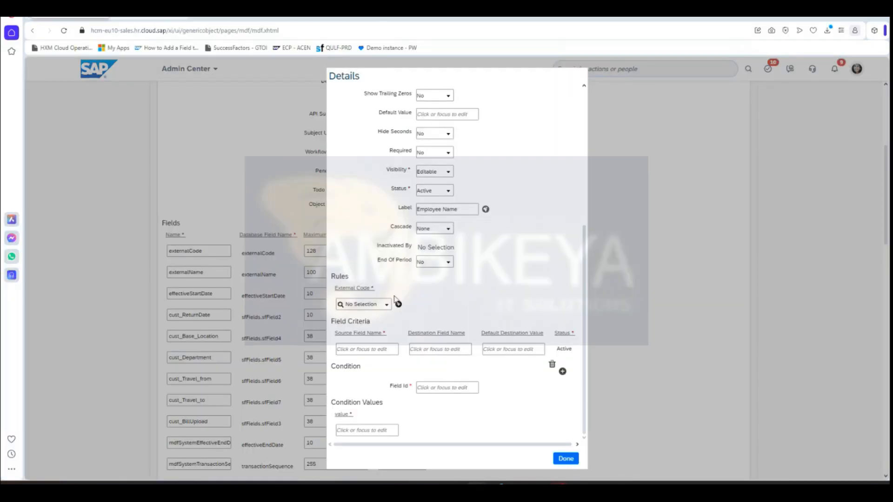
{"action": "left_click", "coordinate": [387, 305]}
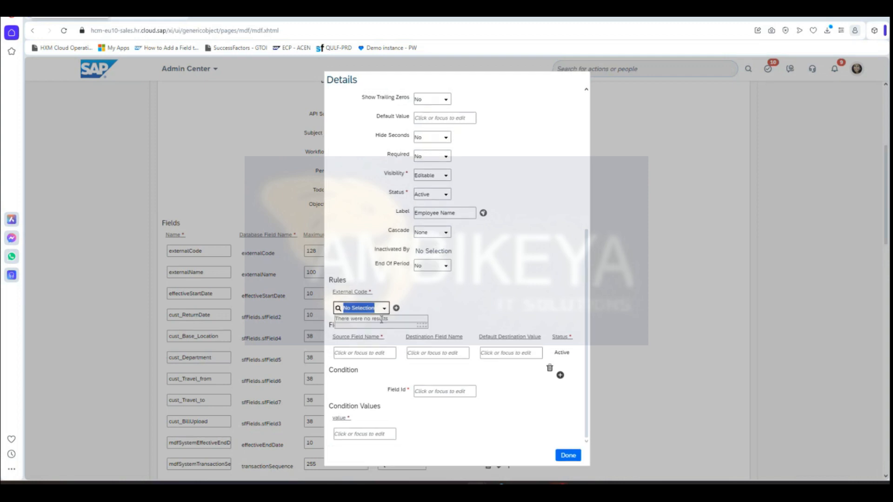
{"action": "left_click", "coordinate": [443, 316]}
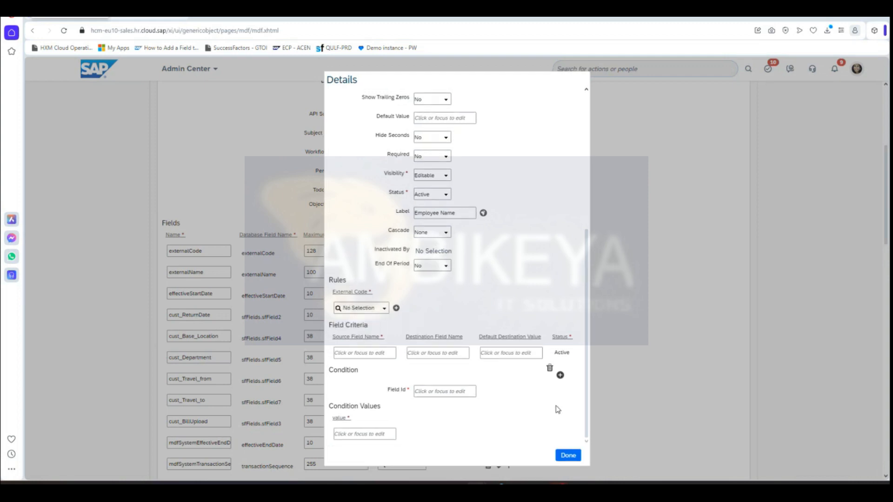
{"action": "left_click", "coordinate": [568, 455]}
- Reopen the externalName field's details, check its rule choices again, and review its data type settings
{"action": "scroll", "coordinate": [560, 449], "scroll_direction": "down", "scroll_amount": 1}
{"action": "left_click", "coordinate": [464, 226]}
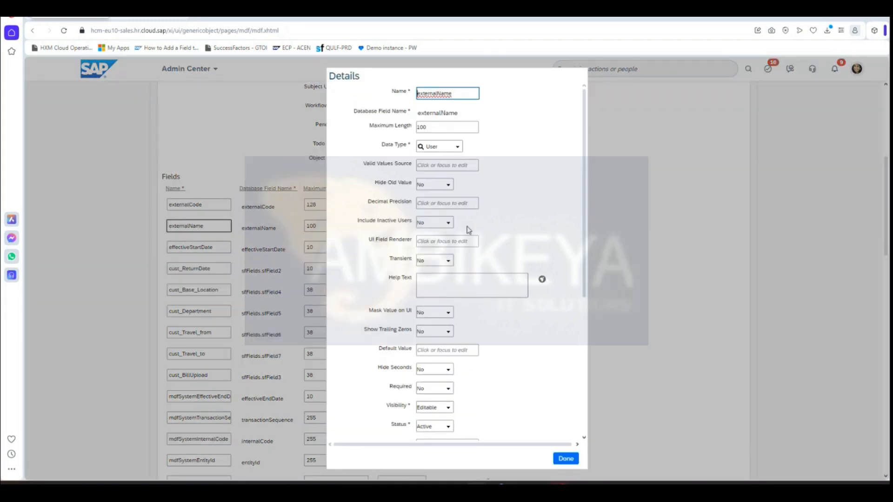
{"action": "key", "text": "alt+Tab"}
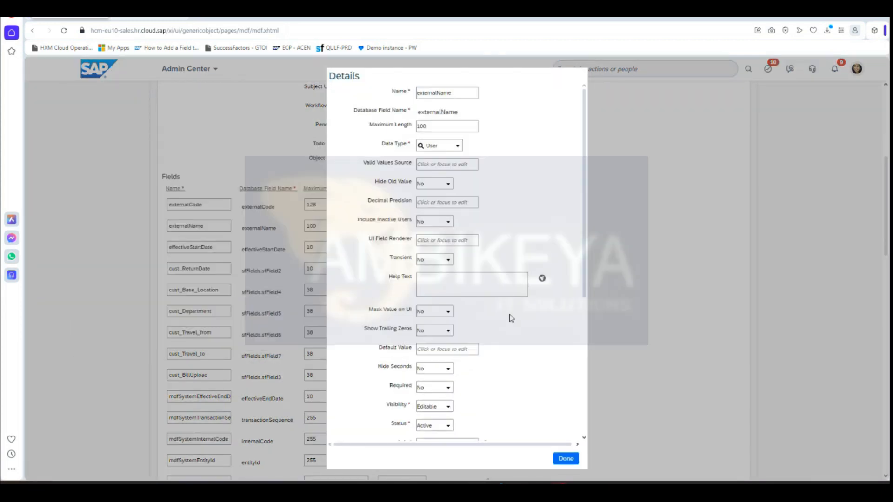
{"action": "scroll", "coordinate": [469, 390], "scroll_direction": "down", "scroll_amount": 5}
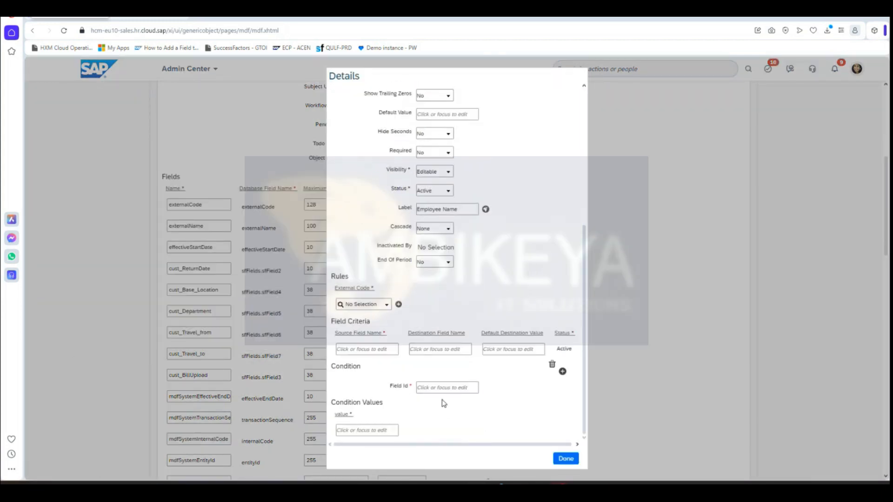
{"action": "left_click", "coordinate": [387, 307]}
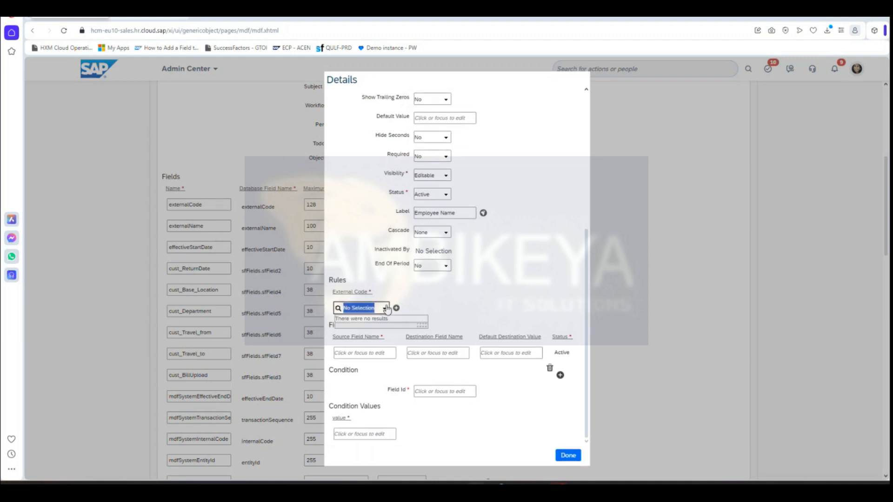
{"action": "left_click", "coordinate": [443, 305]}
{"action": "scroll", "coordinate": [470, 333], "scroll_direction": "up", "scroll_amount": 5}
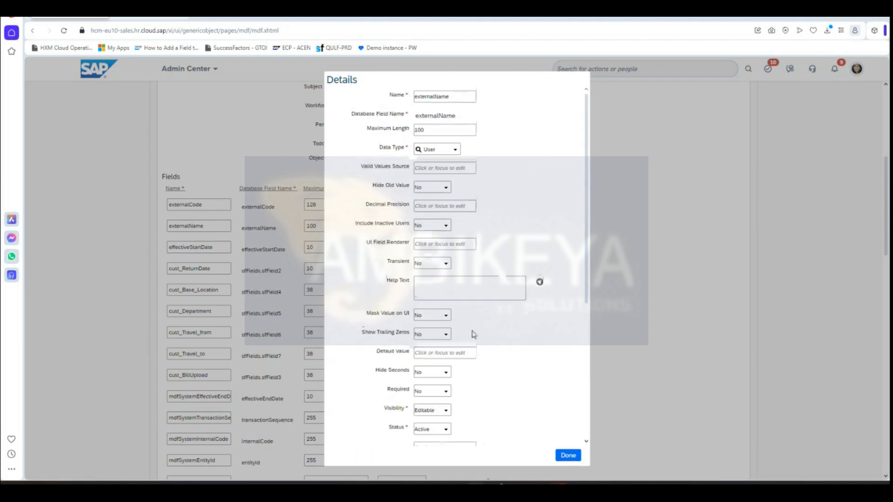
- Close the externalName details, then check the object's Initialize Rules choices against the Travel_Location rule's definition
{"action": "scroll", "coordinate": [485, 331], "scroll_direction": "down", "scroll_amount": 5}
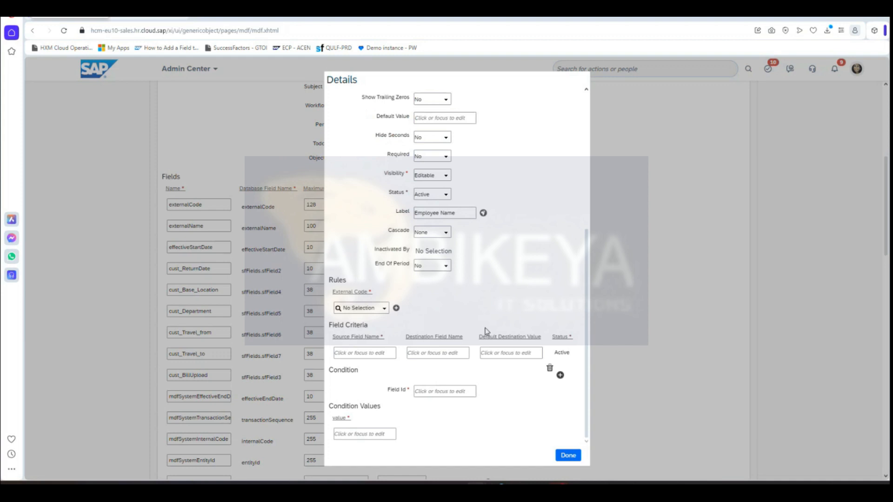
{"action": "left_click", "coordinate": [566, 457]}
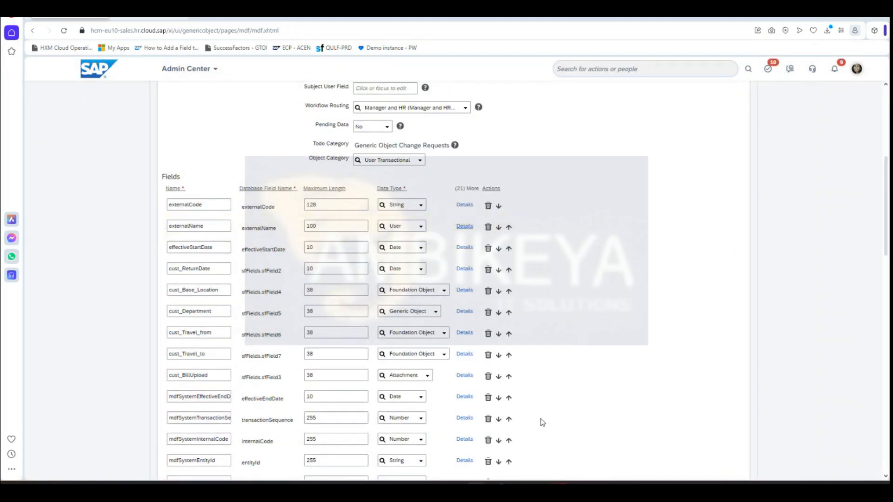
{"action": "scroll", "coordinate": [541, 422], "scroll_direction": "down", "scroll_amount": 9}
{"action": "scroll", "coordinate": [260, 386], "scroll_direction": "down", "scroll_amount": 5}
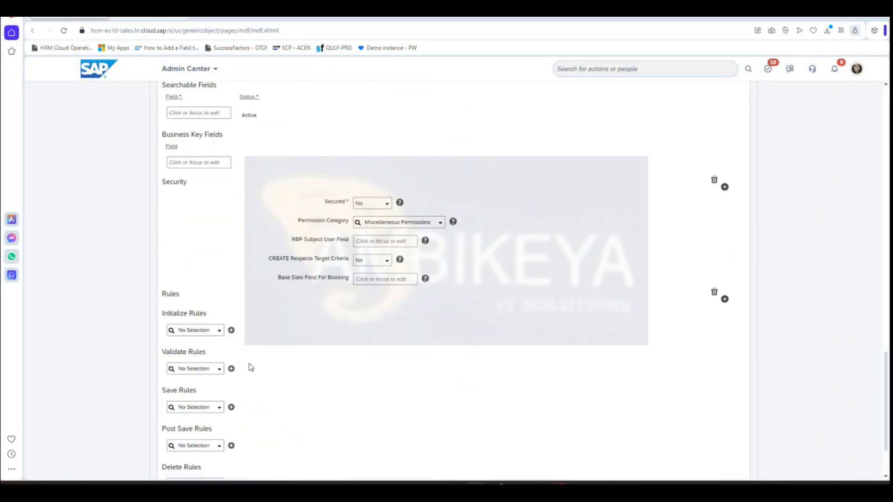
{"action": "left_click", "coordinate": [219, 331]}
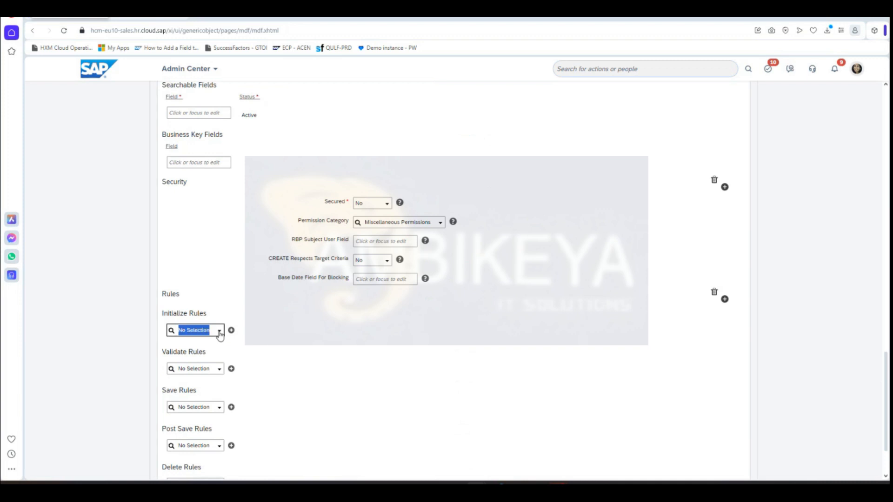
{"action": "left_click_drag", "start_coordinate": [256, 359], "coordinate": [333, 362]}
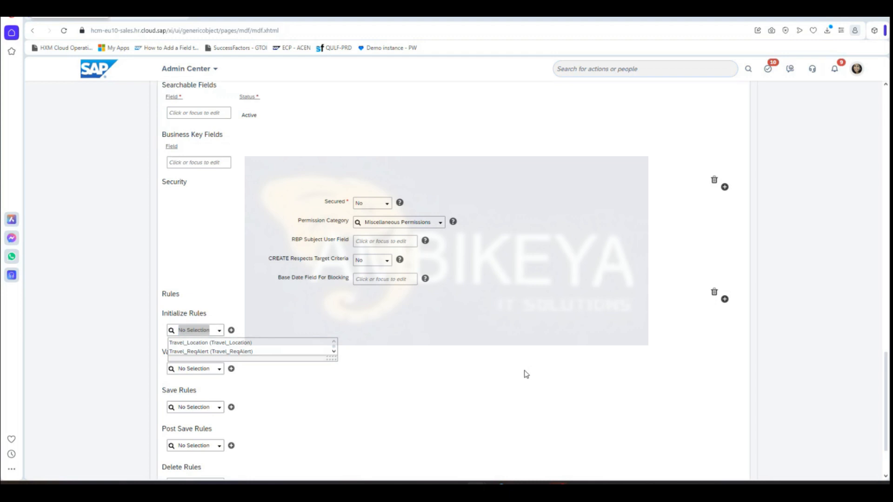
{"action": "key", "text": "alt+Tab"}
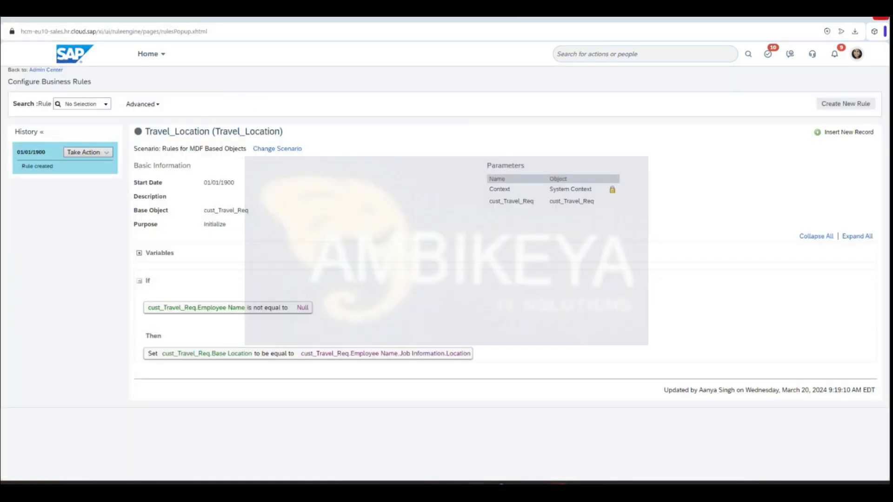
{"action": "key", "text": "alt+Tab"}
{"action": "left_click", "coordinate": [417, 329]}
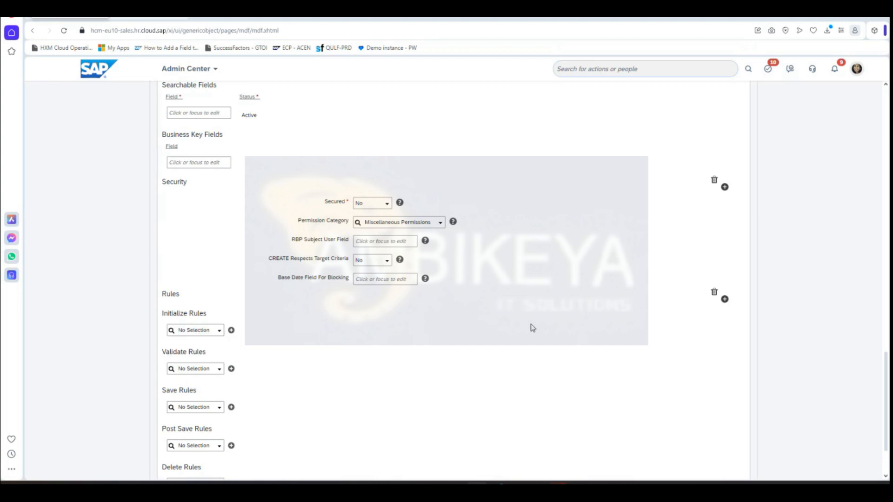
{"action": "scroll", "coordinate": [533, 328], "scroll_direction": "down", "scroll_amount": 3}
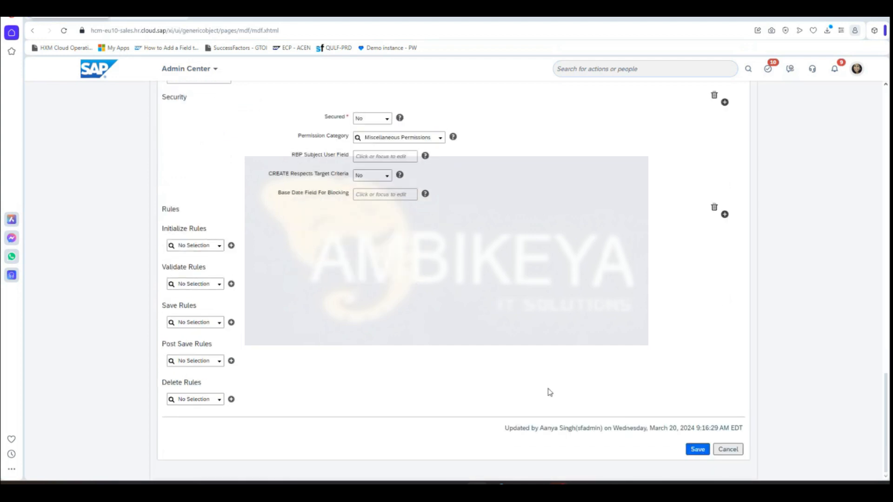
- Start a new MDF-based rule from the externalName field's details and name it Travel_Location_DF
{"action": "scroll", "coordinate": [504, 311], "scroll_direction": "up", "scroll_amount": 10}
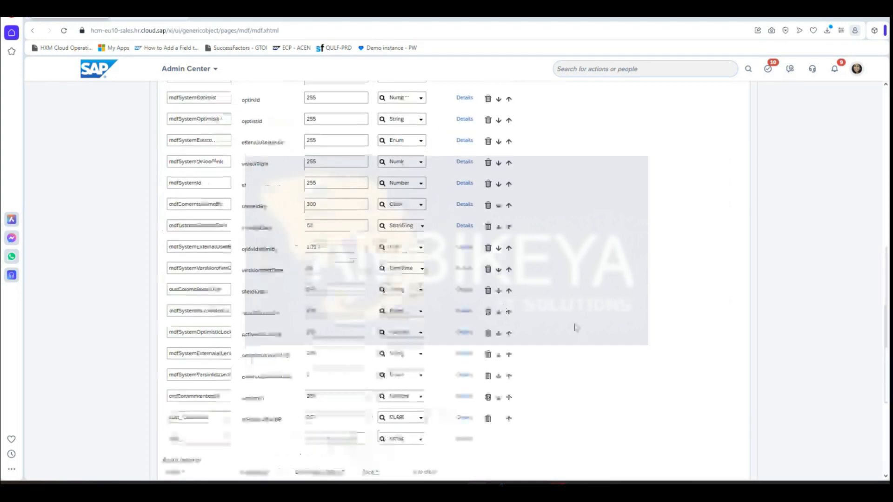
{"action": "scroll", "coordinate": [573, 332], "scroll_direction": "up", "scroll_amount": 8}
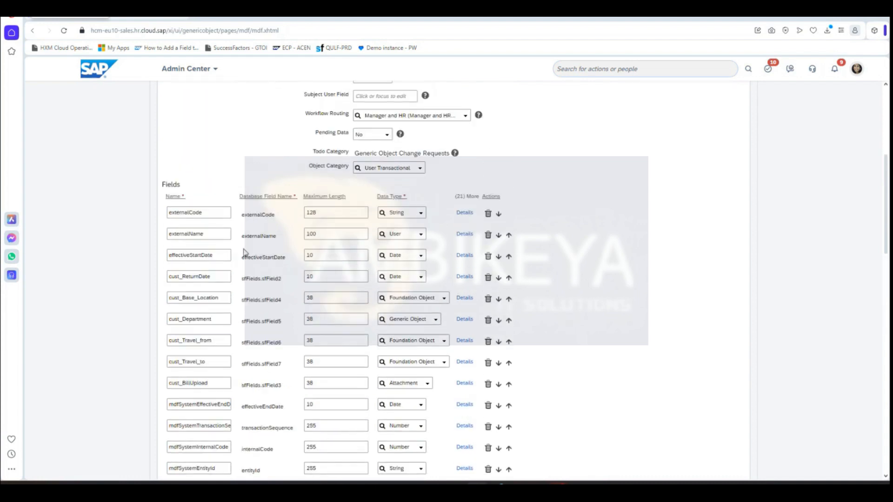
{"action": "left_click", "coordinate": [464, 234]}
{"action": "scroll", "coordinate": [454, 259], "scroll_direction": "down", "scroll_amount": 5}
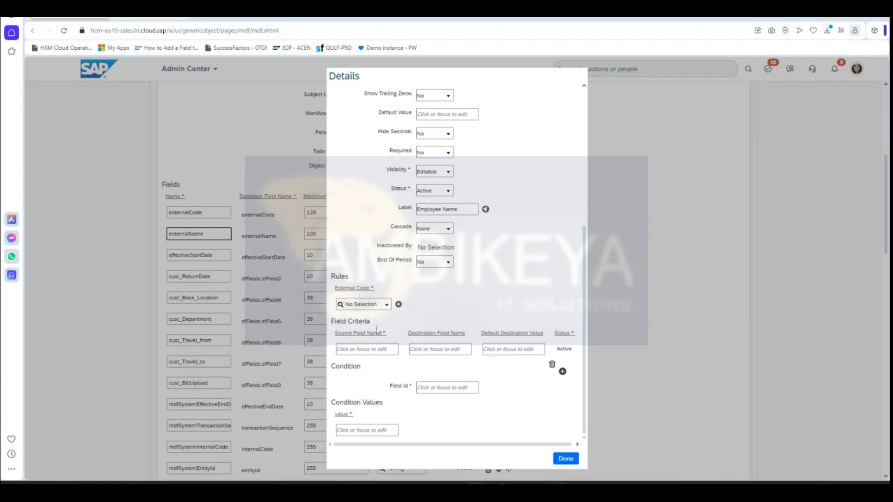
{"action": "left_click", "coordinate": [399, 304]}
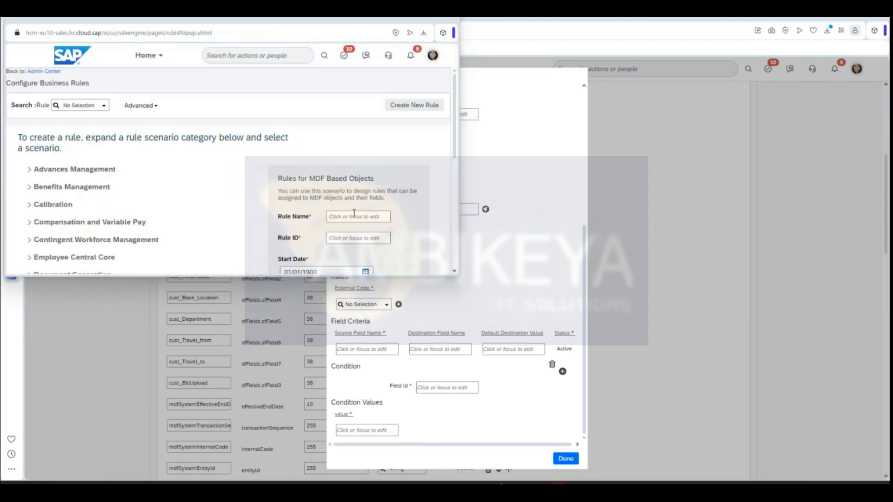
{"action": "double_click", "coordinate": [275, 22]}
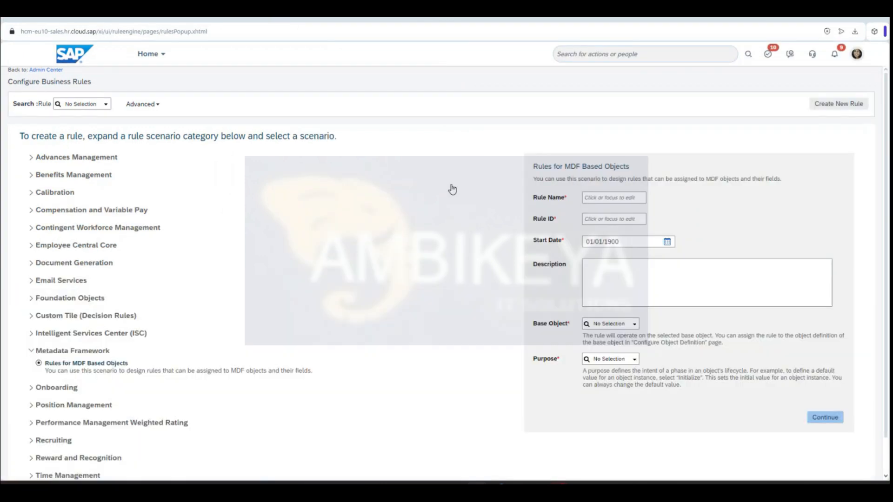
{"action": "left_click", "coordinate": [599, 197]}
{"action": "type", "text": "Travel"}
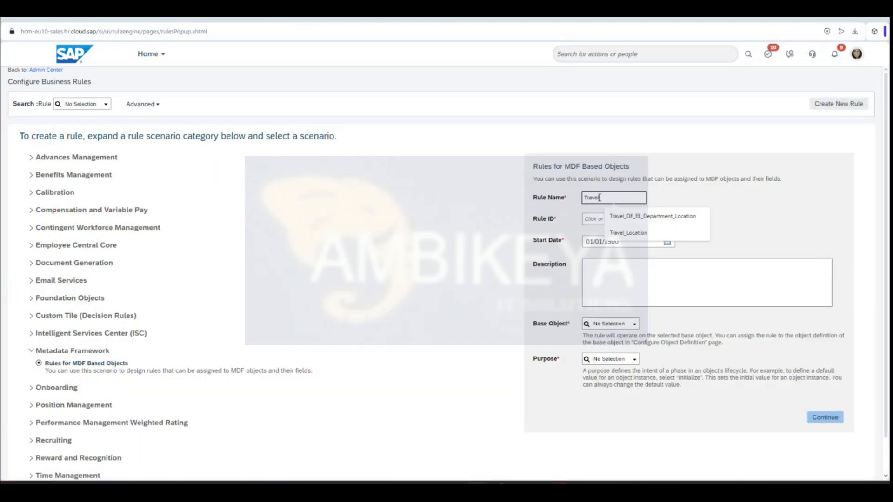
{"action": "type", "text": "_Locati"}
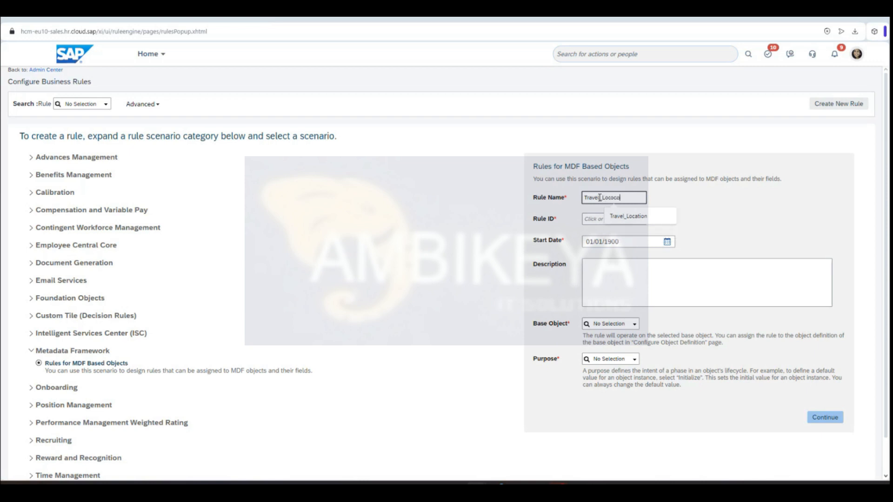
{"action": "type", "text": "on_DF"}
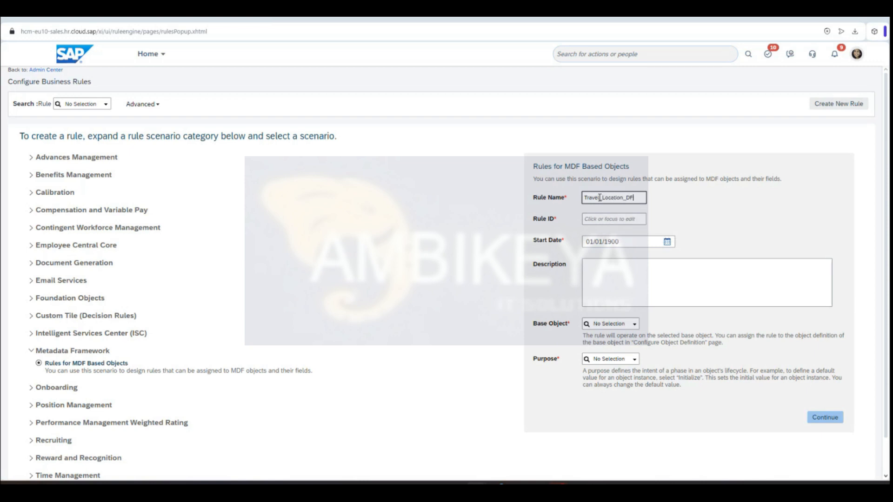
{"action": "left_click", "coordinate": [685, 241]}
- Set the new rule's base object to cust_Travel_Req and its purpose to Evaluate, and continue to the rule editor
{"action": "left_click", "coordinate": [611, 325]}
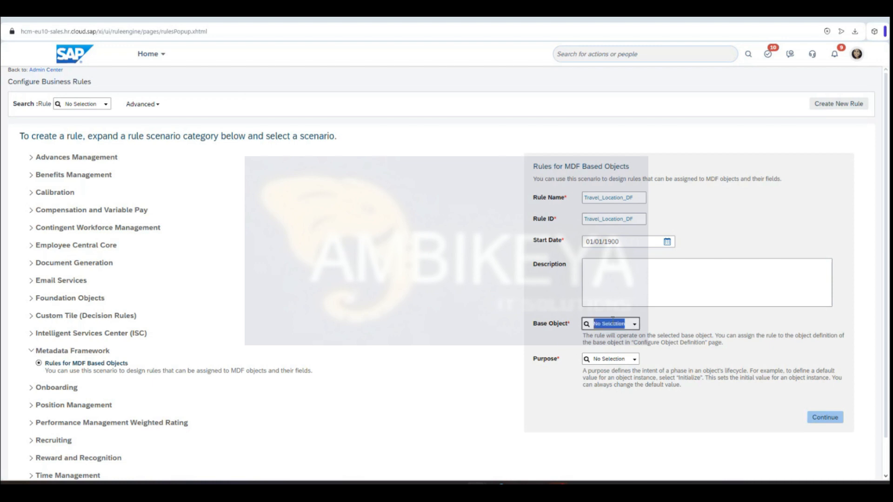
{"action": "type", "text": "Travel"}
{"action": "left_click", "coordinate": [617, 342]}
{"action": "left_click", "coordinate": [635, 361]}
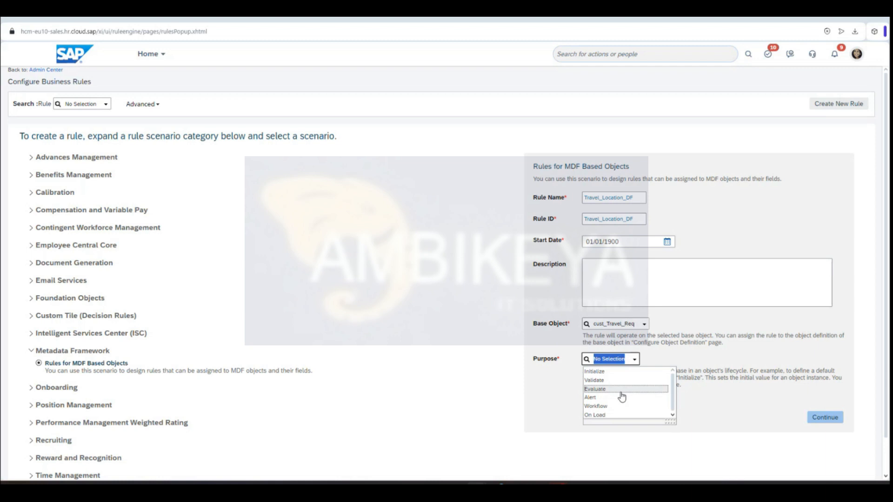
{"action": "left_click", "coordinate": [621, 396]}
{"action": "scroll", "coordinate": [623, 395], "scroll_direction": "down", "scroll_amount": 2}
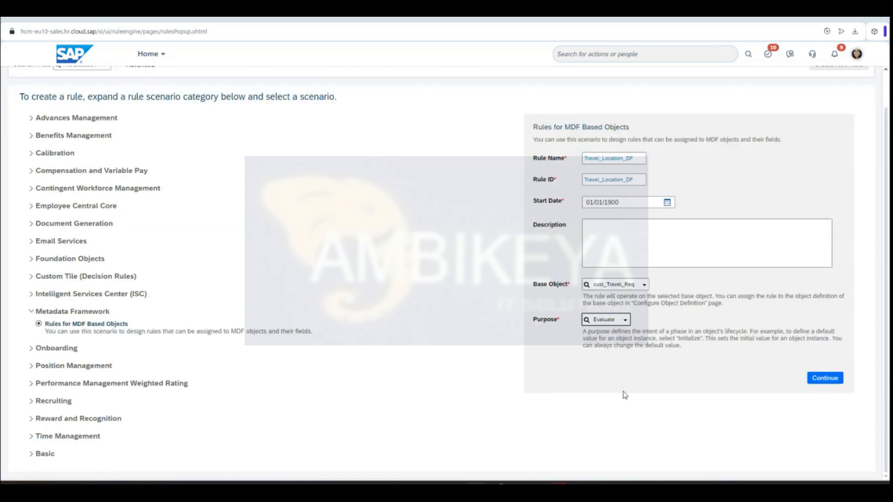
{"action": "left_click", "coordinate": [831, 379]}
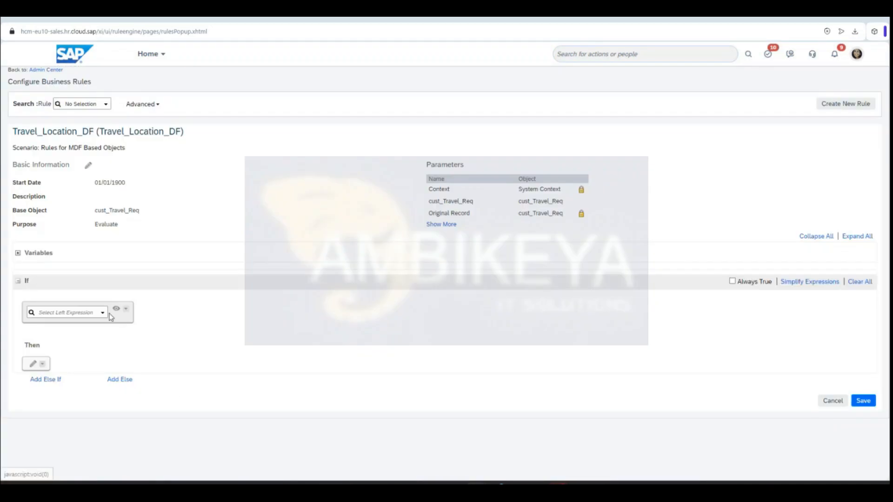
- Define the If condition as cust_Travel_Req.Employee Name is not equal to Null
{"action": "left_click", "coordinate": [103, 314]}
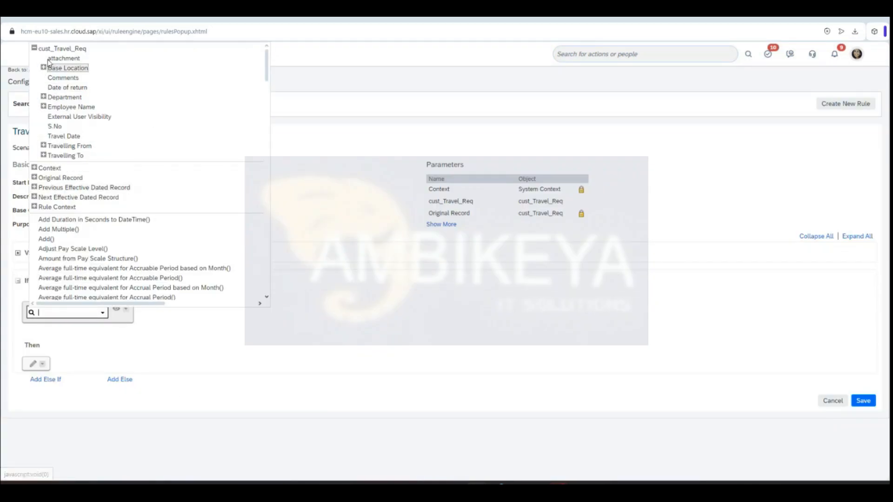
{"action": "left_click", "coordinate": [70, 107]}
{"action": "left_click", "coordinate": [194, 314]}
{"action": "left_click", "coordinate": [193, 332]}
{"action": "left_click", "coordinate": [245, 313]}
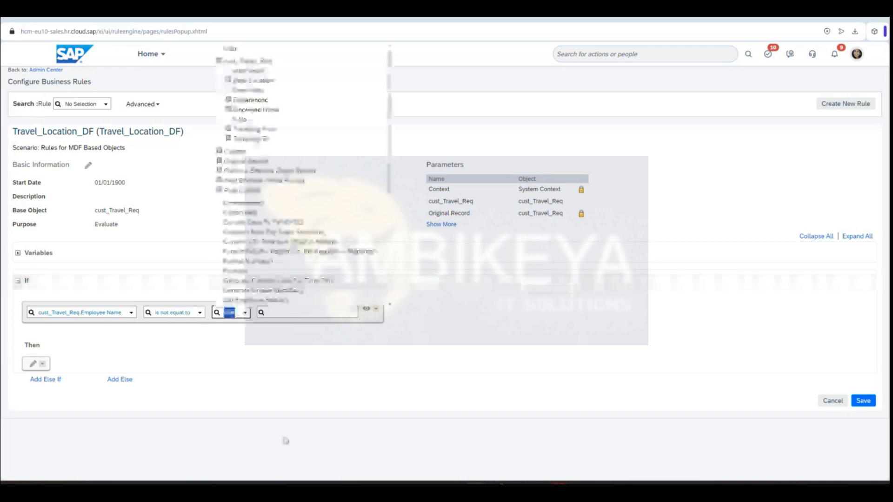
{"action": "scroll", "coordinate": [315, 253], "scroll_direction": "down", "scroll_amount": 10}
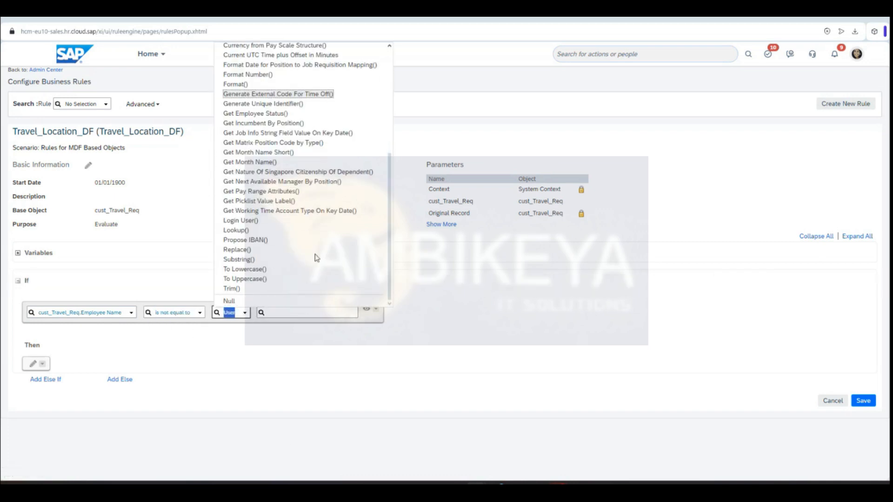
{"action": "left_click", "coordinate": [229, 300]}
- Add a Set action for cust_Travel_Req.Base Location in the Then section of Travel_Location_DF
{"action": "left_click", "coordinate": [36, 364]}
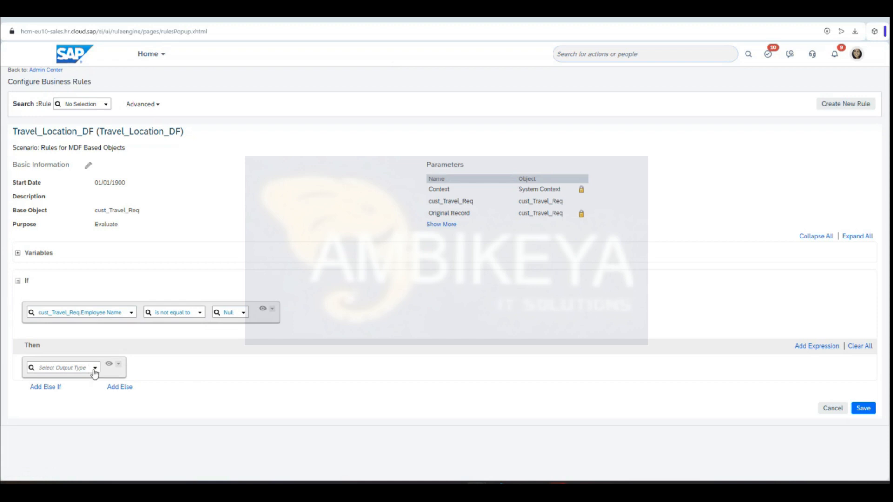
{"action": "left_click", "coordinate": [95, 367]}
{"action": "left_click", "coordinate": [36, 377]}
{"action": "left_click", "coordinate": [142, 368]}
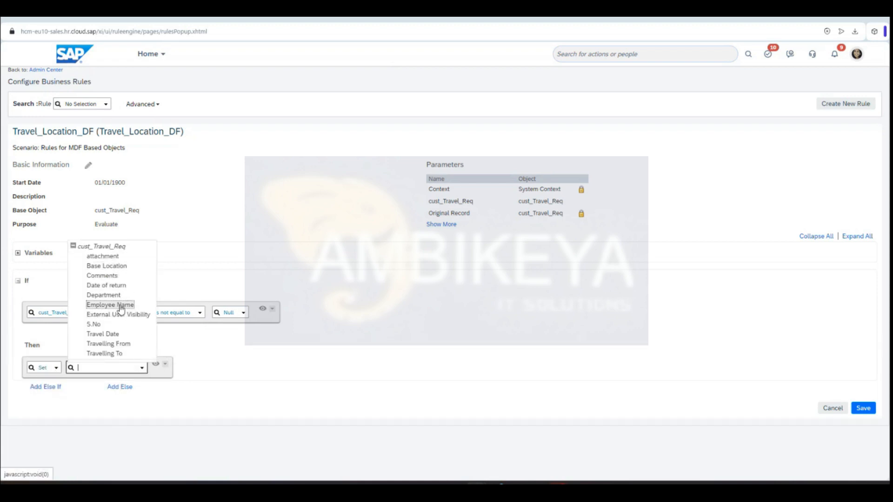
{"action": "left_click", "coordinate": [106, 266]}
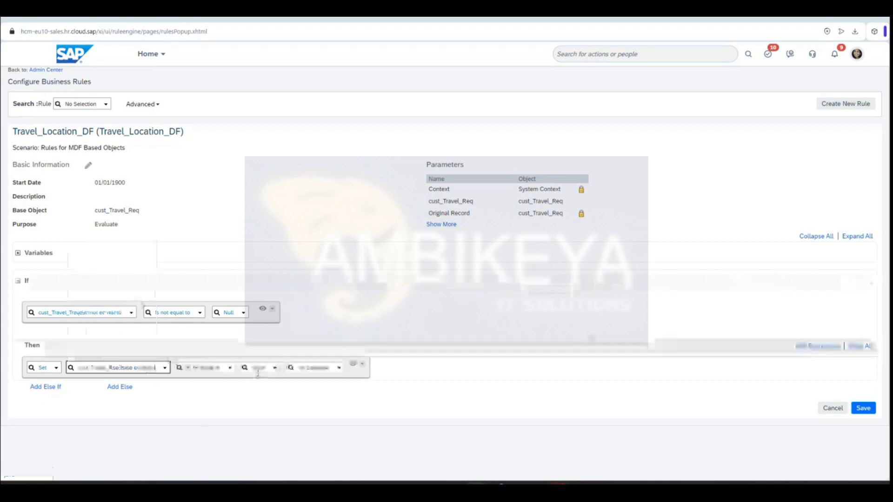
- Set Base Location to equal Employee Name's Job Information Location, and save the Travel_Location_DF rule
{"action": "left_click", "coordinate": [273, 368]}
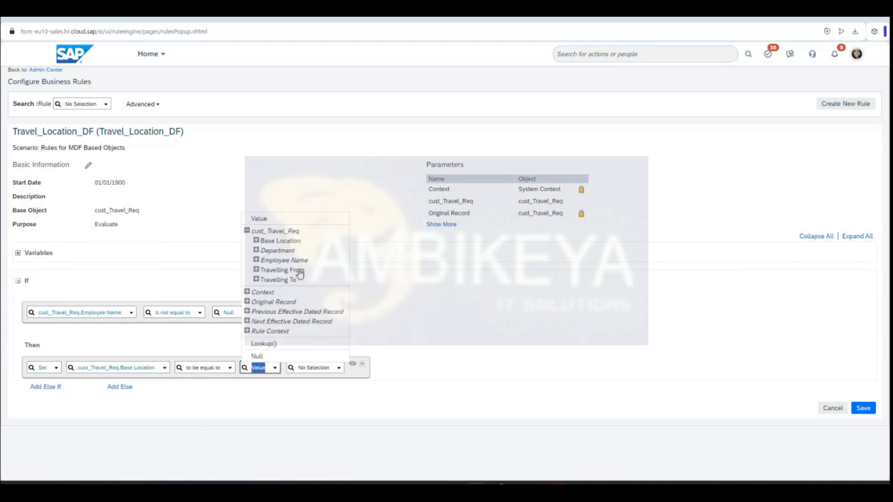
{"action": "left_click", "coordinate": [256, 260]}
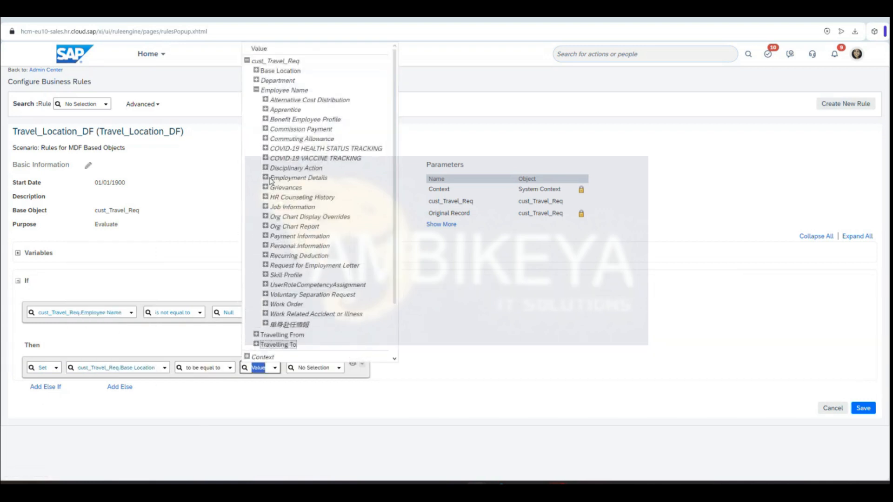
{"action": "left_click", "coordinate": [265, 208]}
{"action": "scroll", "coordinate": [311, 297], "scroll_direction": "down", "scroll_amount": 5}
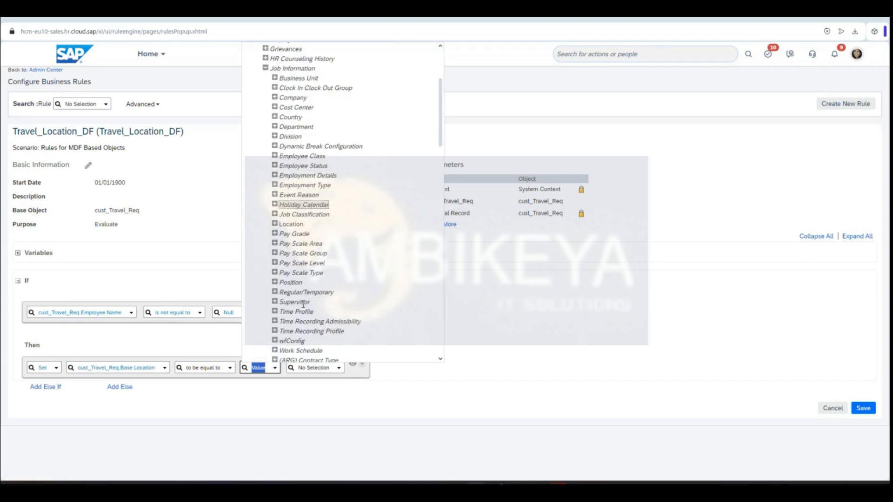
{"action": "left_click", "coordinate": [291, 178]}
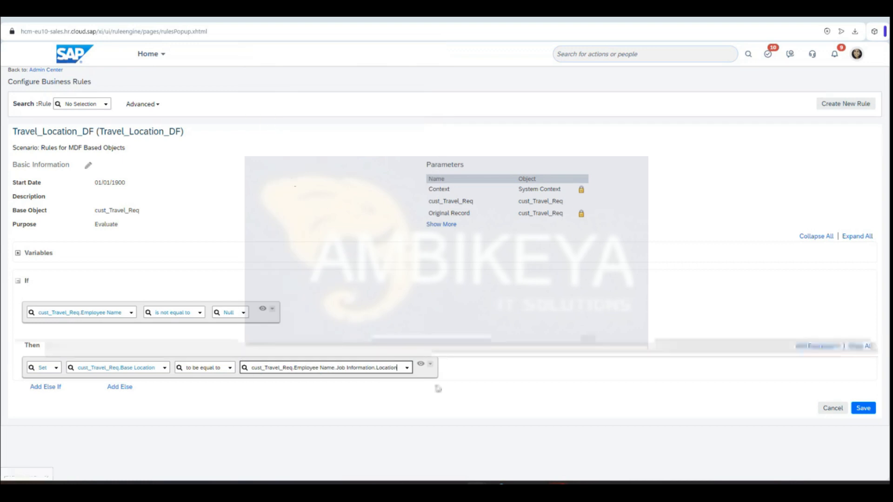
{"action": "left_click", "coordinate": [862, 409]}
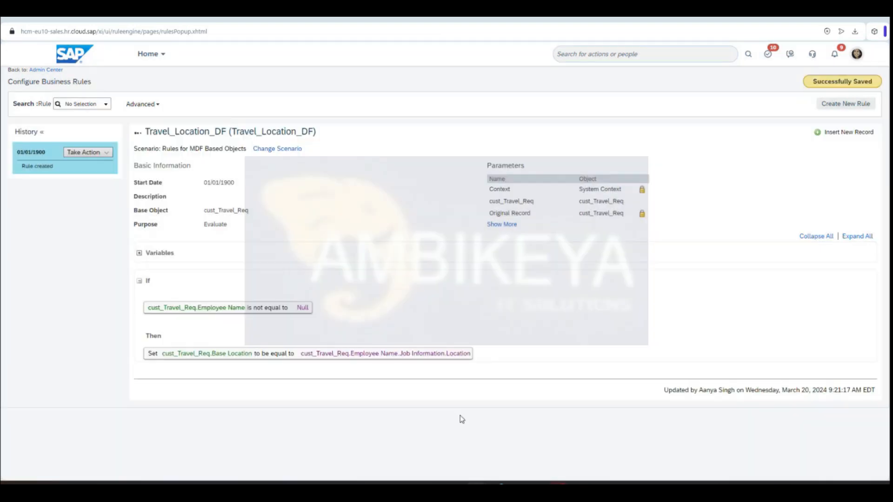
- Return to the externalName field's details, assign the Travel_Location_DF rule to it, and finish the details
{"action": "key", "text": "alt+Tab"}
{"action": "key", "text": "alt+Tab"}
{"action": "key", "text": "alt+Tab"}
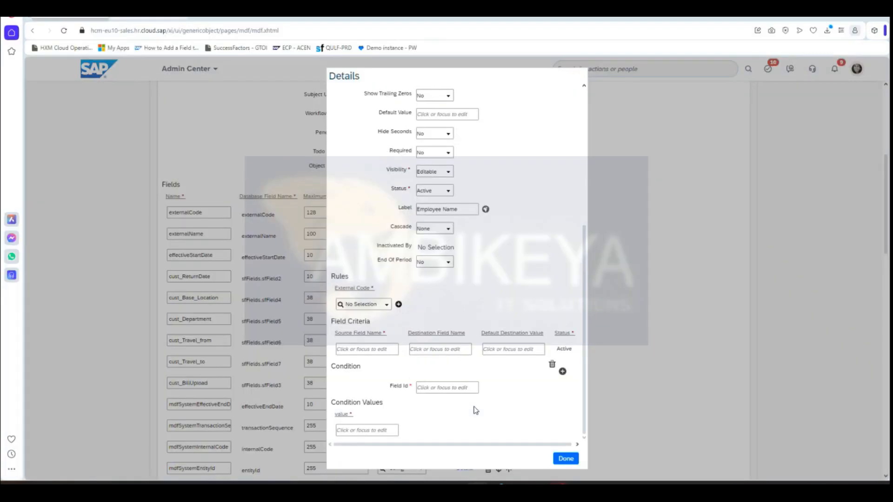
{"action": "left_click", "coordinate": [387, 309]}
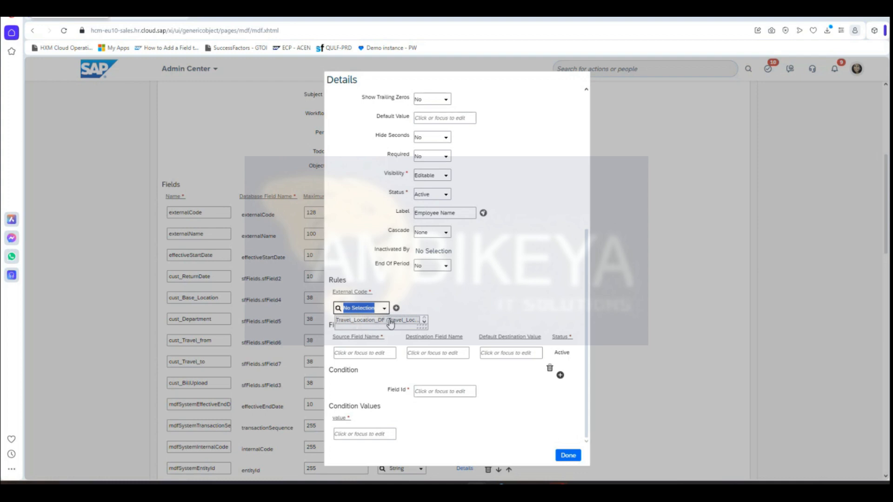
{"action": "left_click", "coordinate": [390, 321]}
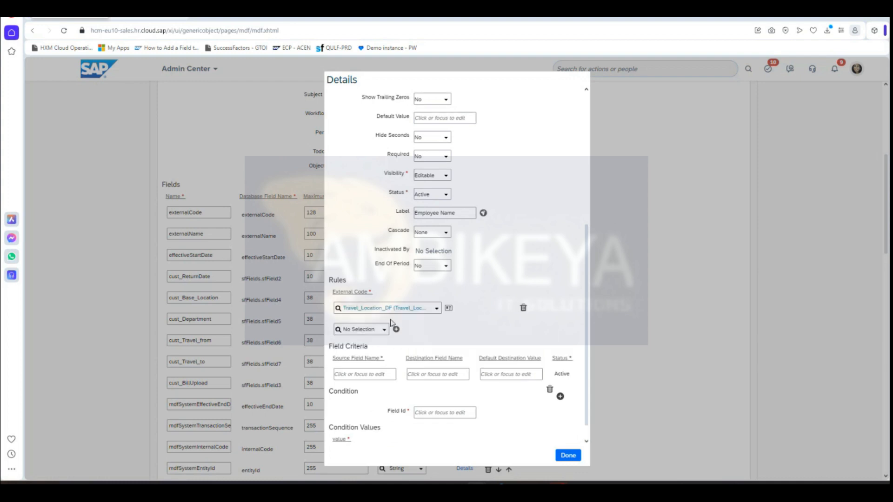
{"action": "left_click", "coordinate": [568, 456]}
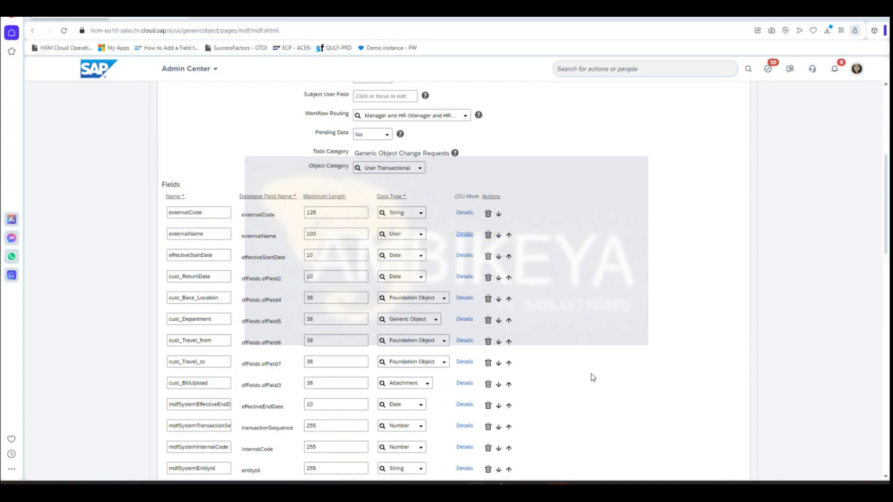
- Save the cust_Travel_Req object definition with the rule assigned
{"action": "scroll", "coordinate": [593, 378], "scroll_direction": "down", "scroll_amount": 1}
{"action": "scroll", "coordinate": [594, 380], "scroll_direction": "down", "scroll_amount": 15}
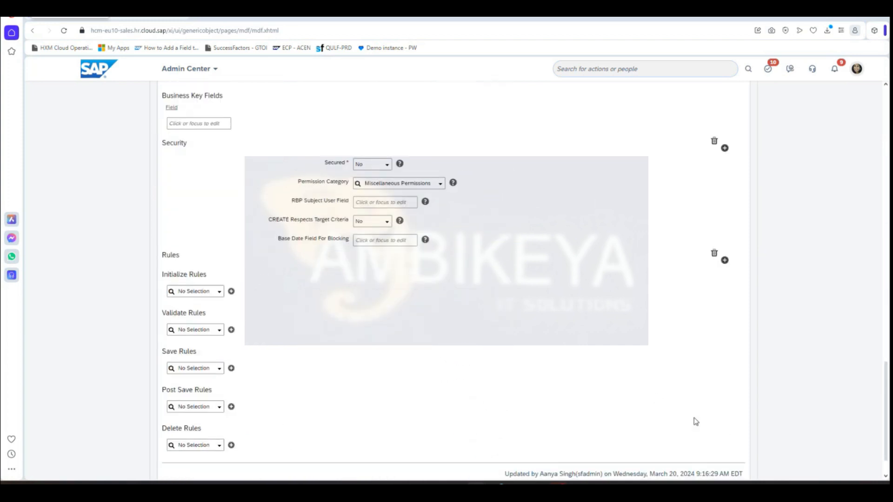
{"action": "left_click", "coordinate": [705, 449]}
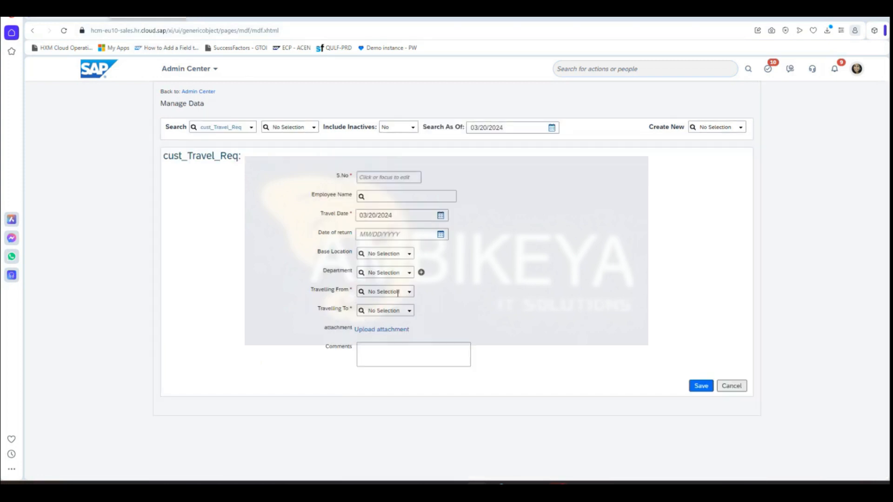
- Cancel the open cust_Travel_Req entry in Manage Data and start a fresh cust_Travel_Req record
{"action": "left_click", "coordinate": [731, 386]}
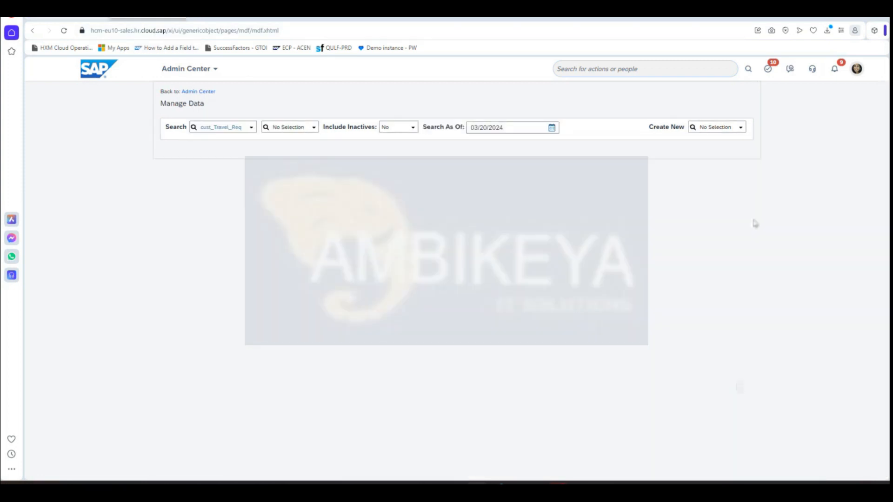
{"action": "left_click", "coordinate": [709, 124]}
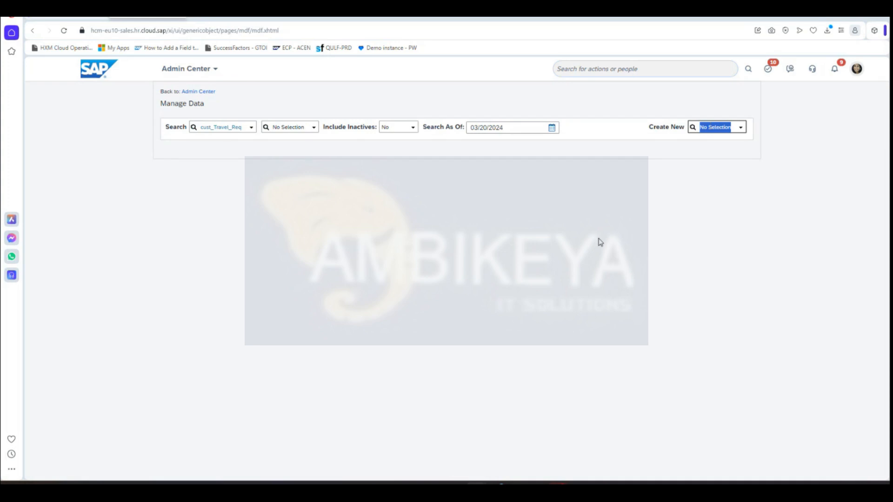
{"action": "type", "text": "t_T"}
{"action": "type", "text": "rav"}
{"action": "type", "text": "el"}
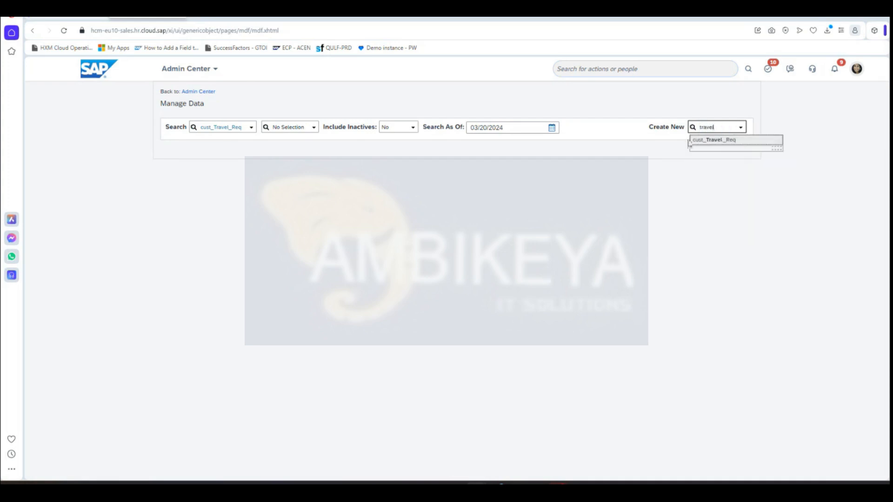
{"action": "left_click", "coordinate": [715, 139]}
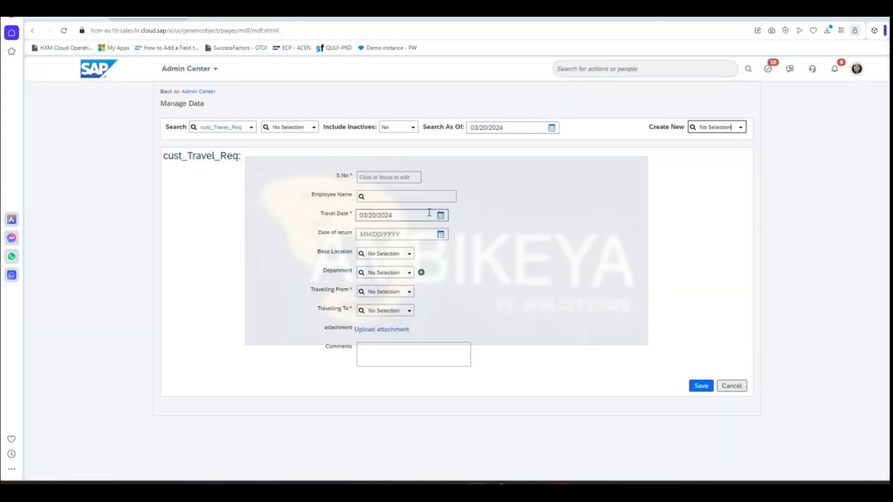
- Enter 1 as the S.No and select an employee by first name in the Employee Name field
{"action": "left_click", "coordinate": [411, 177]}
{"action": "type", "text": "1"}
{"action": "left_click", "coordinate": [401, 196]}
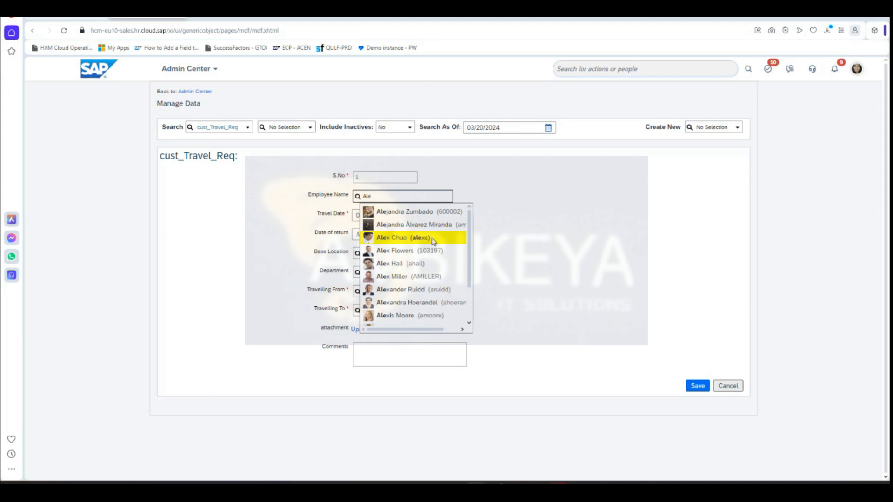
{"action": "scroll", "coordinate": [434, 306], "scroll_direction": "down", "scroll_amount": 2}
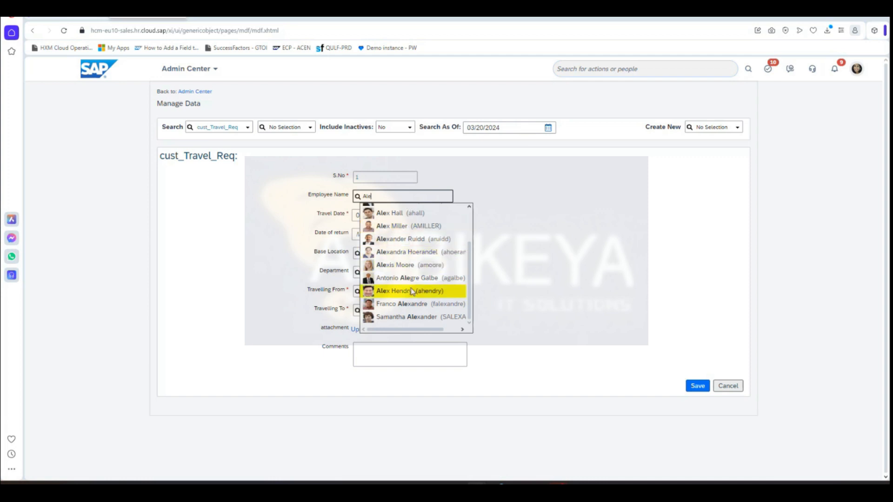
{"action": "scroll", "coordinate": [419, 309], "scroll_direction": "up", "scroll_amount": 1}
{"action": "scroll", "coordinate": [419, 309], "scroll_direction": "up", "scroll_amount": 3}
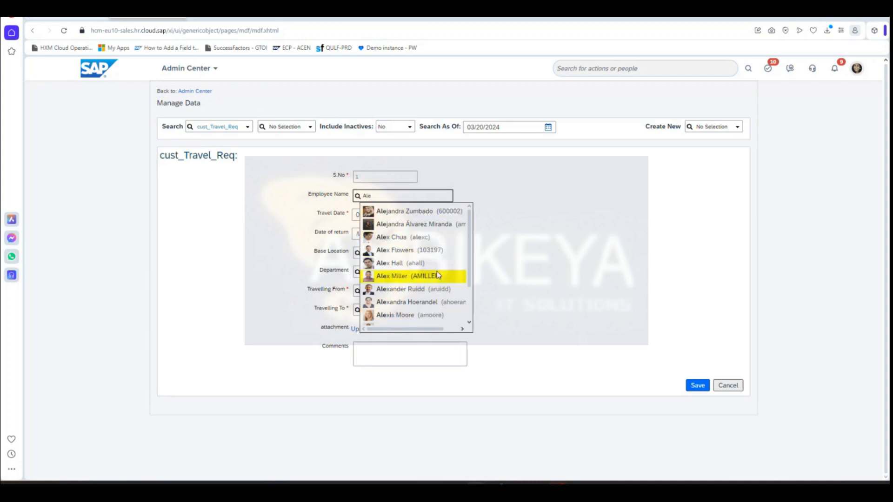
{"action": "scroll", "coordinate": [437, 275], "scroll_direction": "down", "scroll_amount": 2}
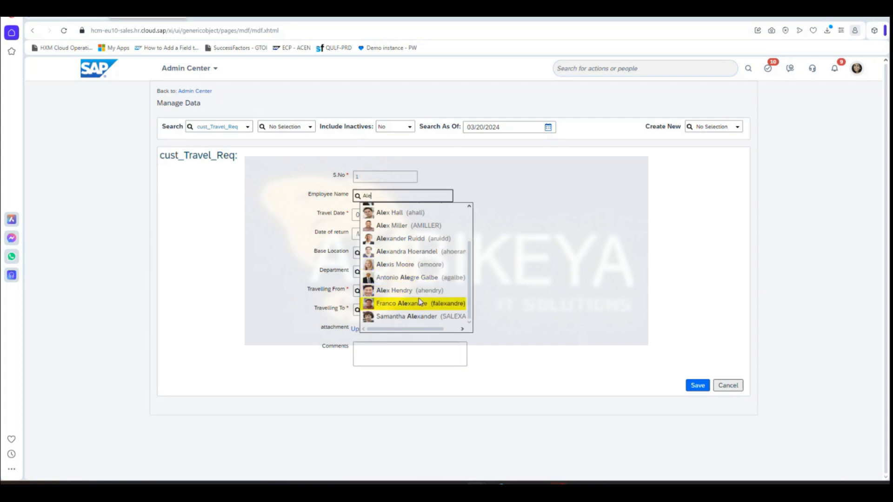
{"action": "scroll", "coordinate": [417, 306], "scroll_direction": "up", "scroll_amount": 2}
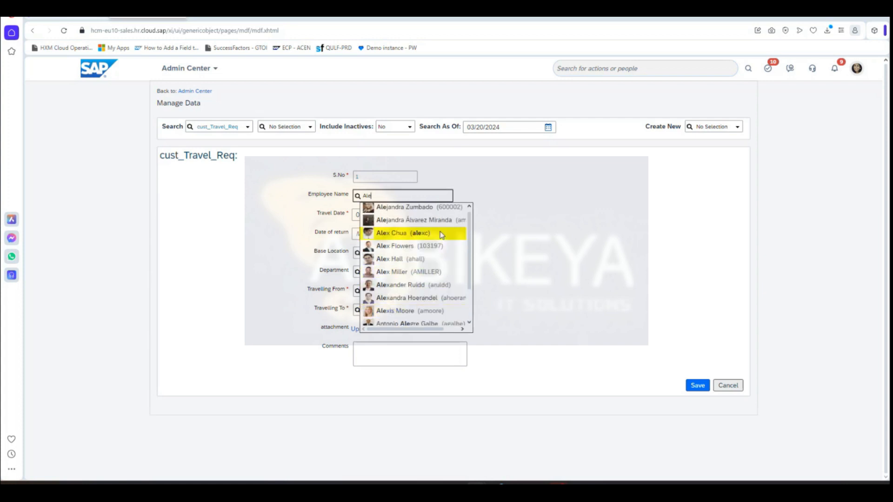
{"action": "key", "text": "BackSpace"}
{"action": "key", "text": "BackSpace"}
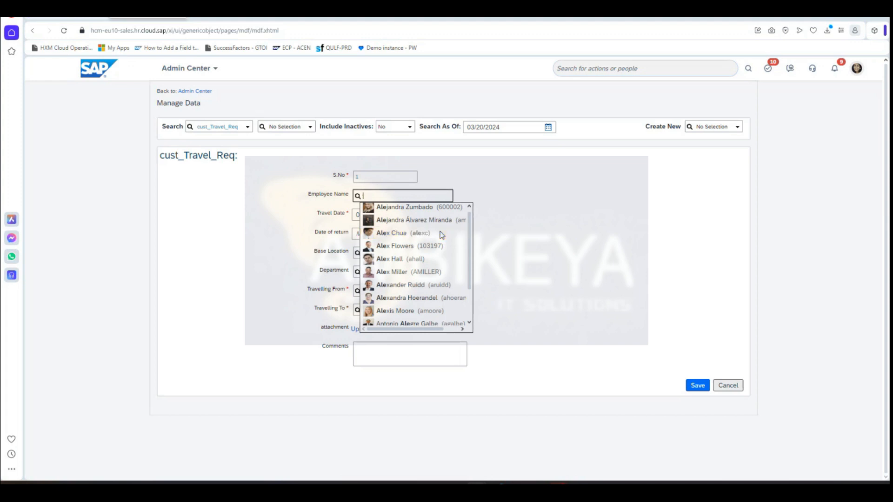
{"action": "type", "text": "sunil"}
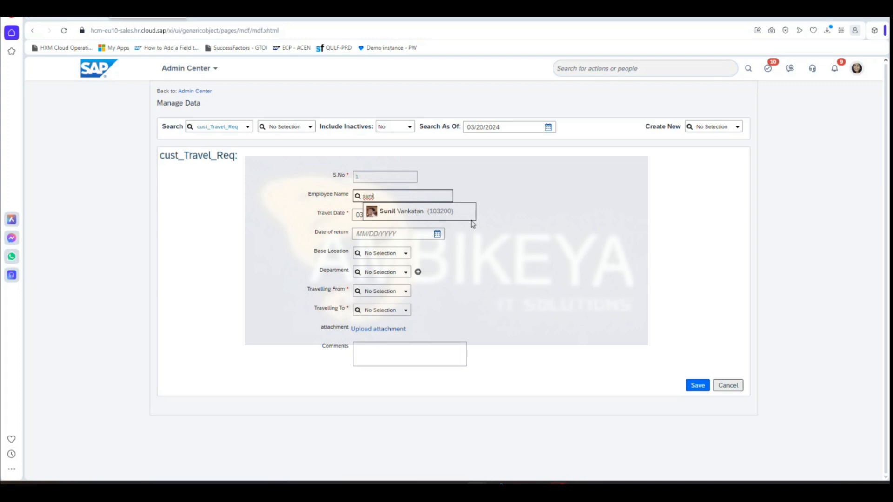
{"action": "left_click", "coordinate": [434, 212]}
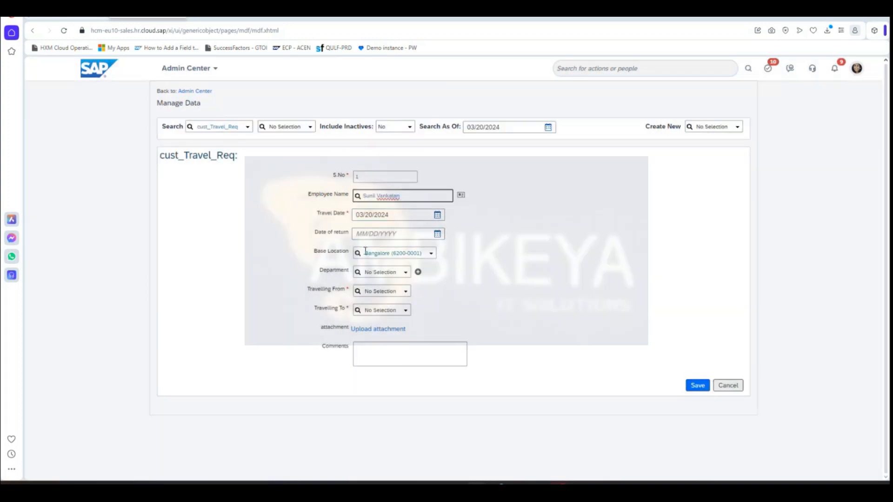
- Replace the Employee Name with two other employees in turn to test how Base Location is filled
{"action": "left_click_drag", "start_coordinate": [433, 254], "coordinate": [337, 253]}
{"action": "left_click", "coordinate": [473, 285]}
{"action": "left_click", "coordinate": [407, 196]}
{"action": "key", "text": "ctrl+a"}
{"action": "type", "text": "ai"}
{"action": "type", "text": "e"}
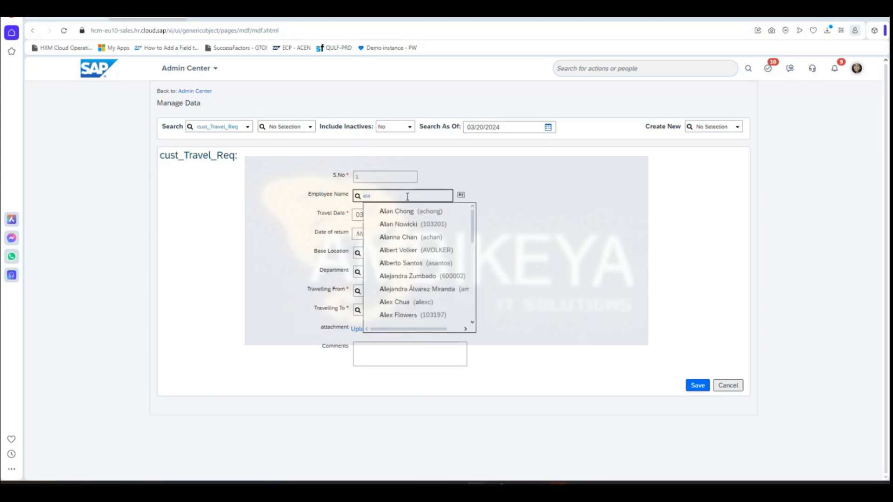
{"action": "scroll", "coordinate": [408, 214], "scroll_direction": "down", "scroll_amount": 2}
{"action": "left_click", "coordinate": [408, 212]}
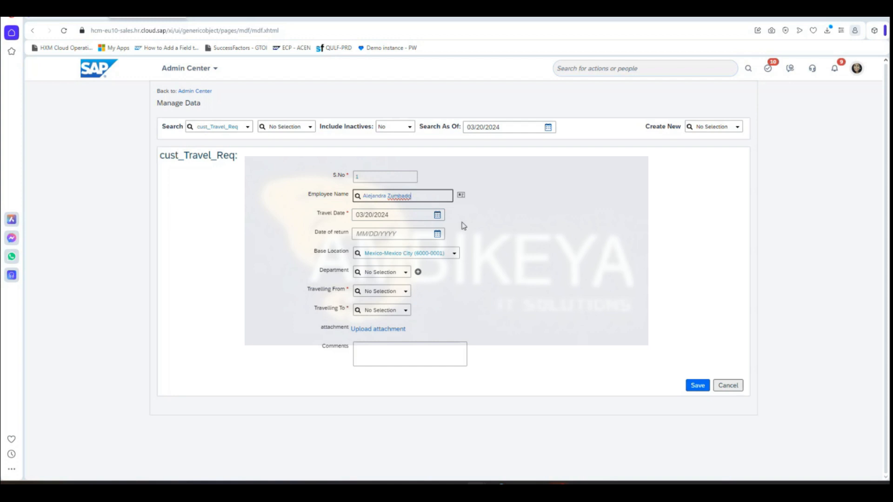
{"action": "triple_click", "coordinate": [422, 197]}
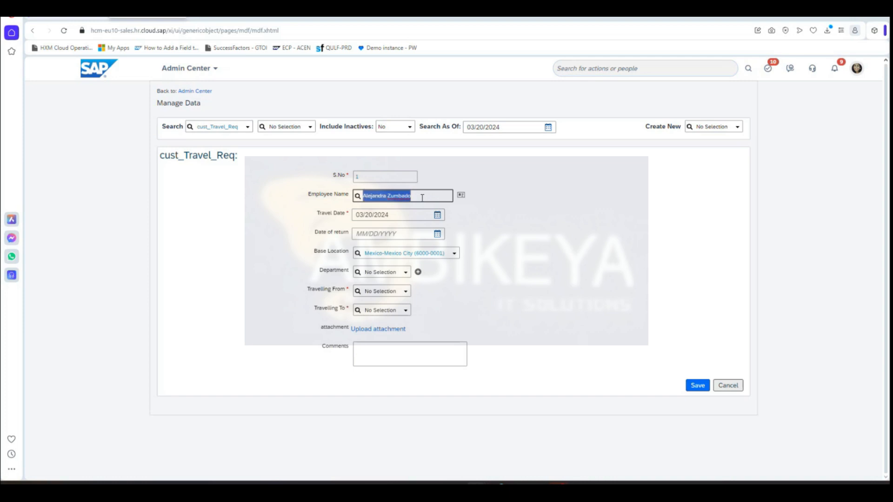
{"action": "type", "text": "Alex"}
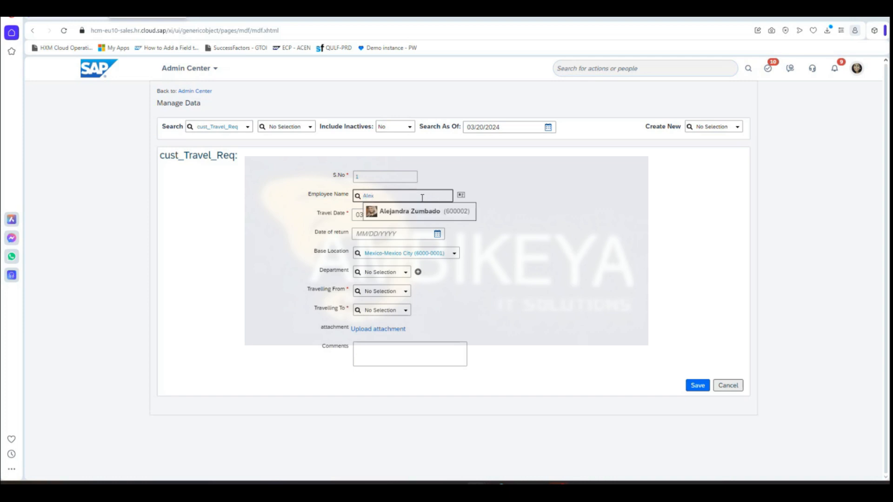
{"action": "left_click", "coordinate": [433, 264]}
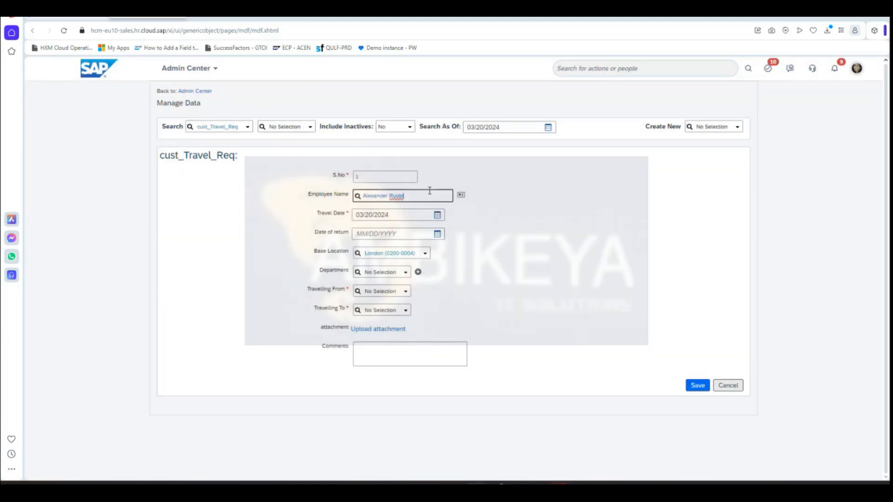
- Reselect the first tested employee in Employee Name and set the Date of return to 03/25/2024
{"action": "key", "text": "ctrl+a"}
{"action": "type", "text": "s"}
{"action": "left_click", "coordinate": [421, 209]}
{"action": "left_click", "coordinate": [437, 235]}
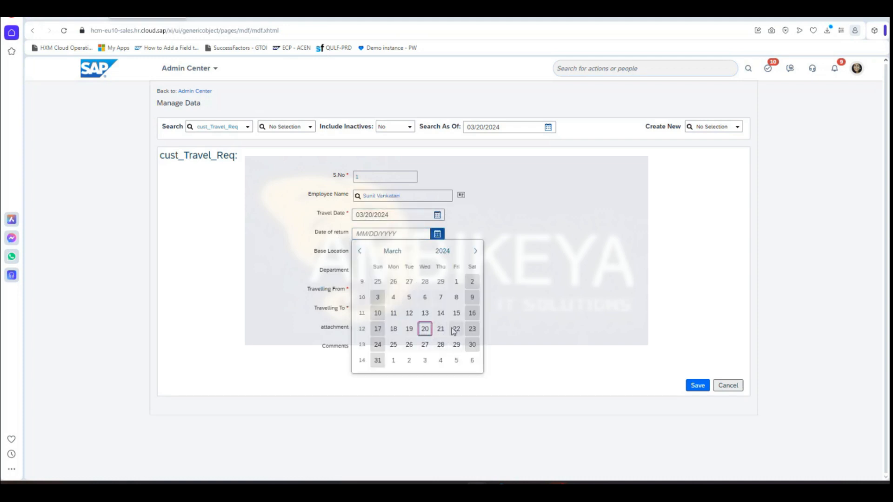
{"action": "left_click", "coordinate": [396, 345]}
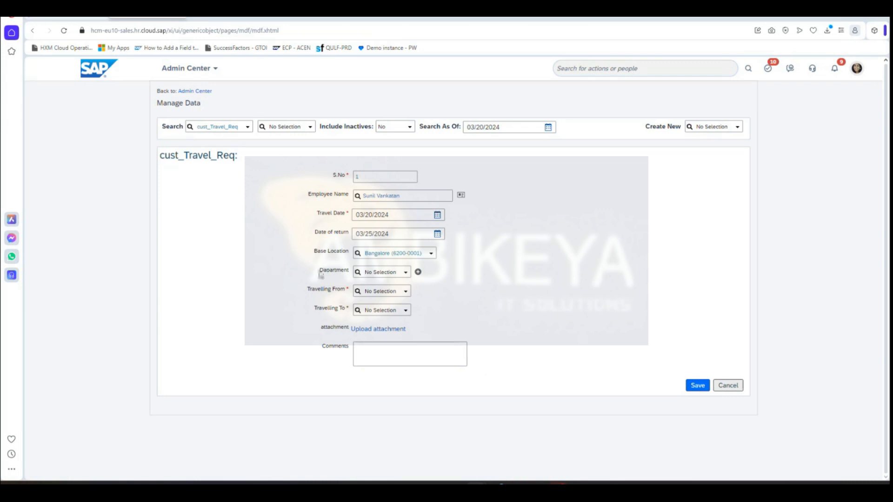
{"action": "left_click_drag", "start_coordinate": [310, 195], "coordinate": [351, 201]}
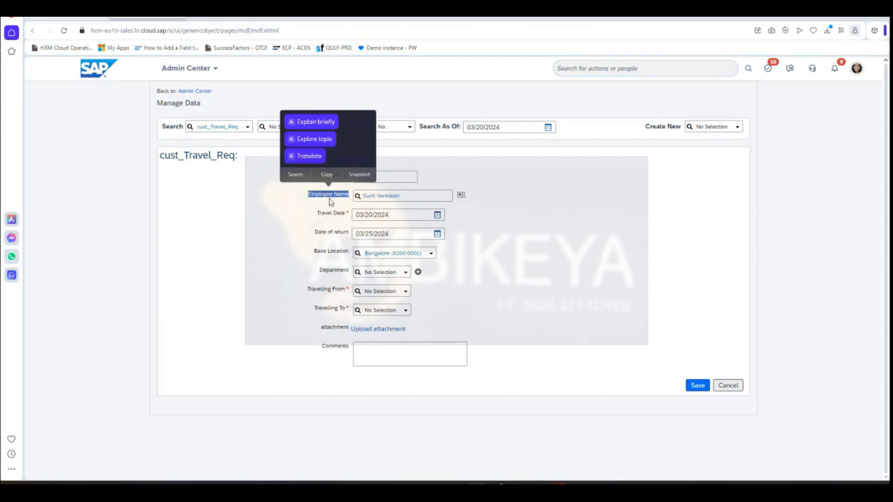
{"action": "left_click", "coordinate": [330, 200]}
{"action": "left_click_drag", "start_coordinate": [320, 270], "coordinate": [350, 272]}
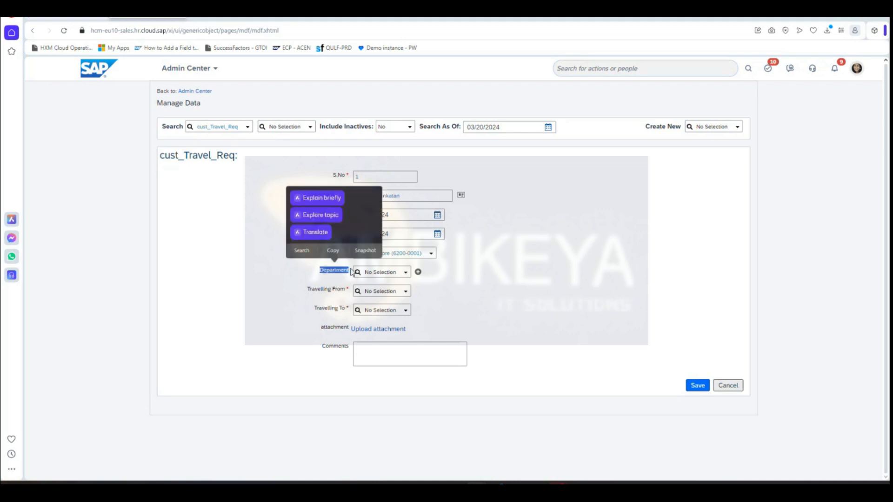
{"action": "left_click", "coordinate": [467, 283]}
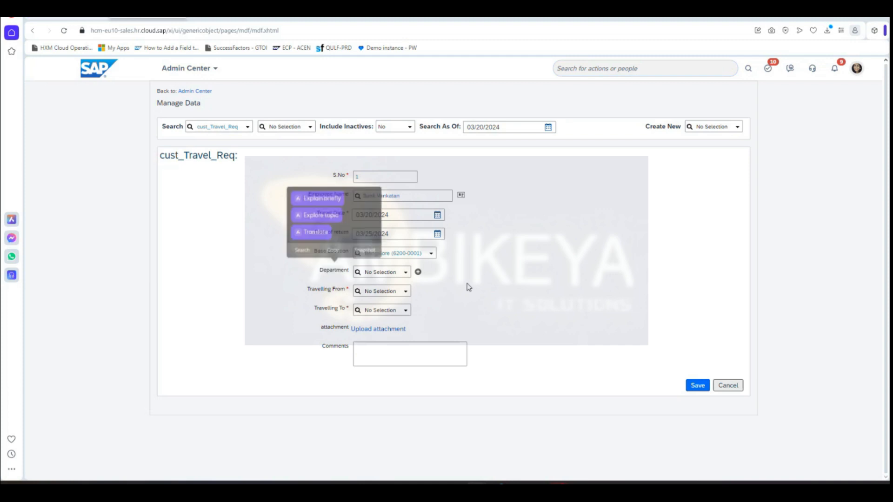
{"action": "left_click", "coordinate": [406, 295]}
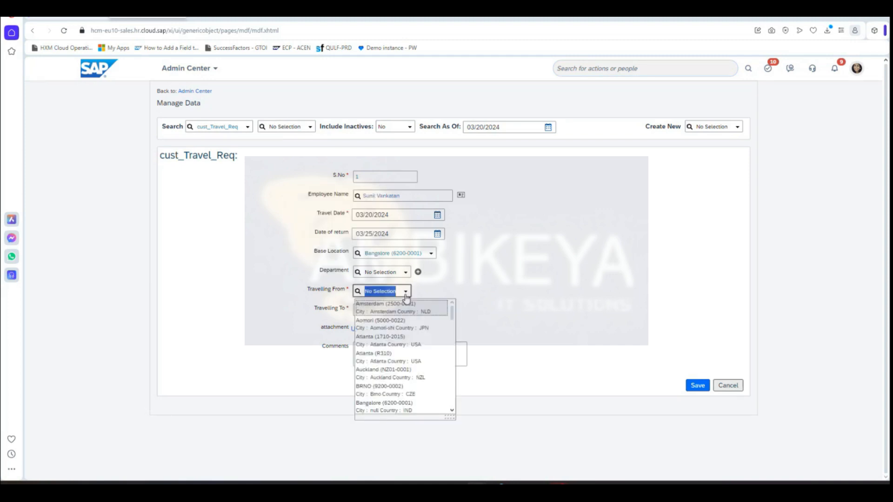
{"action": "left_click", "coordinate": [564, 330]}
{"action": "left_click", "coordinate": [412, 357]}
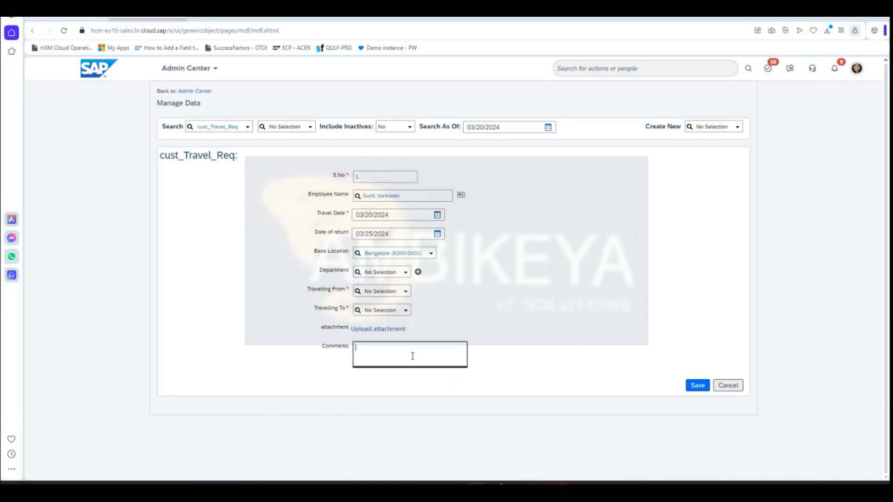
- Check the Workflow Routing setting in the cust_Travel_Req object definition, and return to the new travel record
{"action": "left_click", "coordinate": [71, 18]}
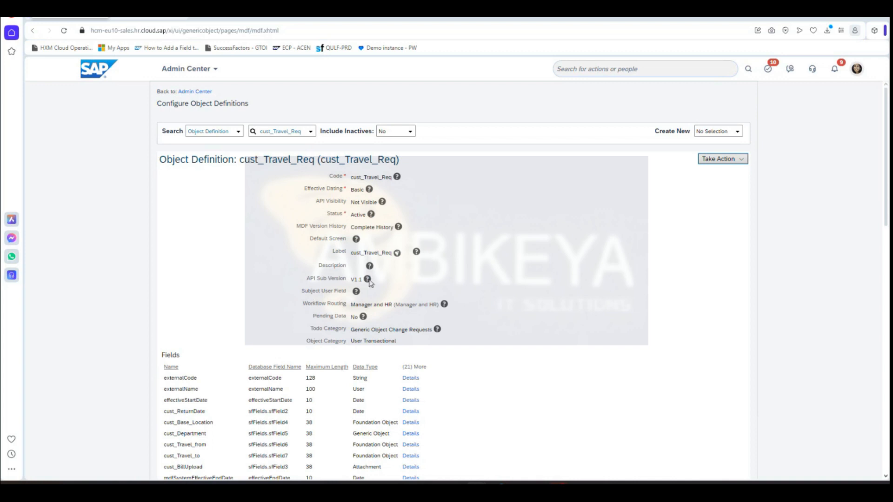
{"action": "left_click_drag", "start_coordinate": [392, 305], "coordinate": [350, 305]}
{"action": "left_click", "coordinate": [595, 282]}
{"action": "left_click", "coordinate": [148, 20]}
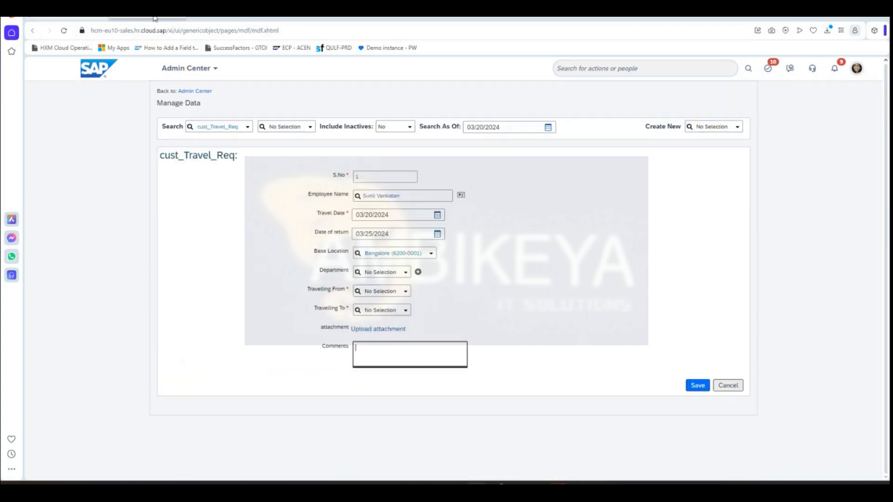
{"action": "left_click", "coordinate": [384, 272]}
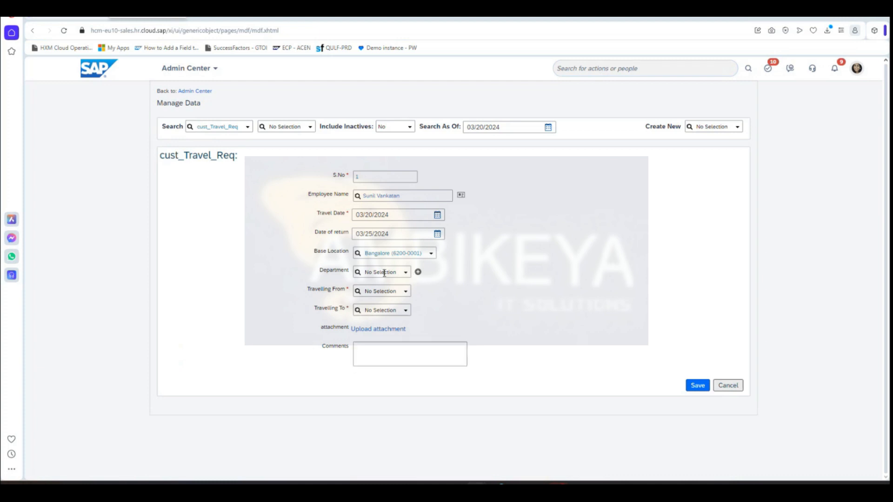
{"action": "type", "text": "H"}
{"action": "type", "text": "ang"}
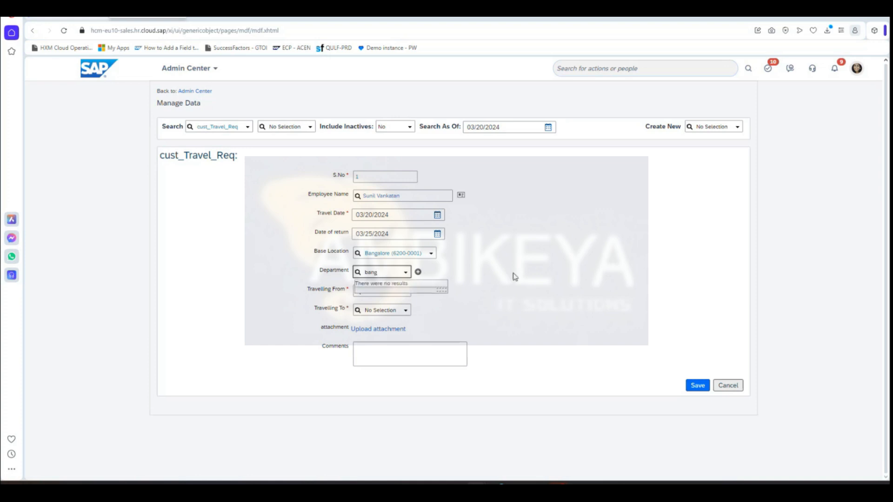
{"action": "left_click", "coordinate": [533, 274]}
- Set the Department of the travel record to Compensation and Benefits UK
{"action": "left_click", "coordinate": [405, 277]}
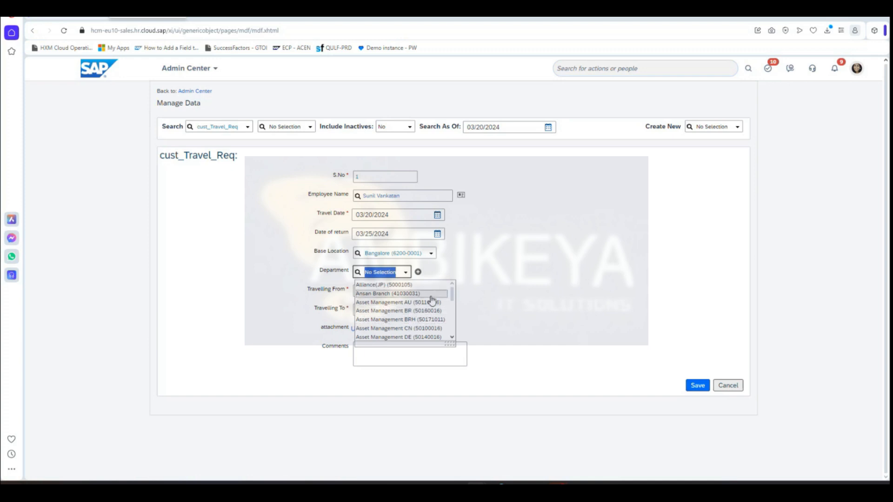
{"action": "scroll", "coordinate": [432, 300], "scroll_direction": "down", "scroll_amount": 2}
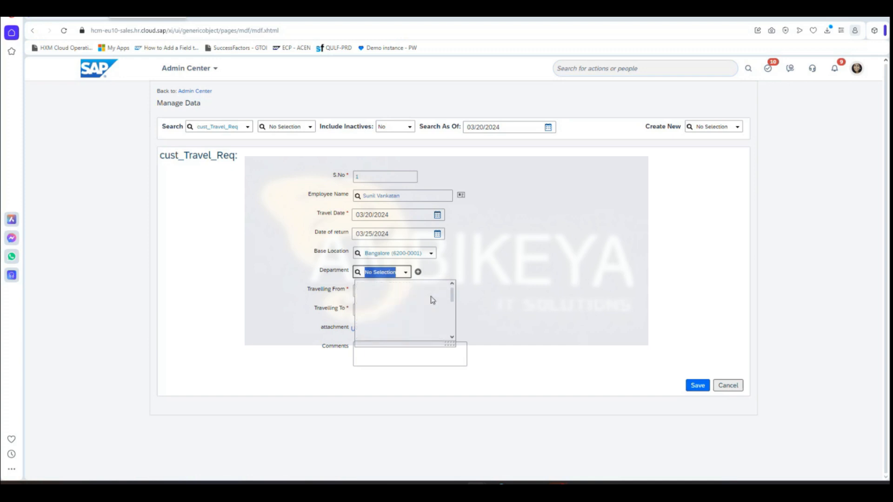
{"action": "scroll", "coordinate": [417, 305], "scroll_direction": "down", "scroll_amount": 2}
{"action": "left_click", "coordinate": [408, 320]}
- Set Travelling From of the travel record to Bangalore (6200-0001)
{"action": "left_click", "coordinate": [406, 293]}
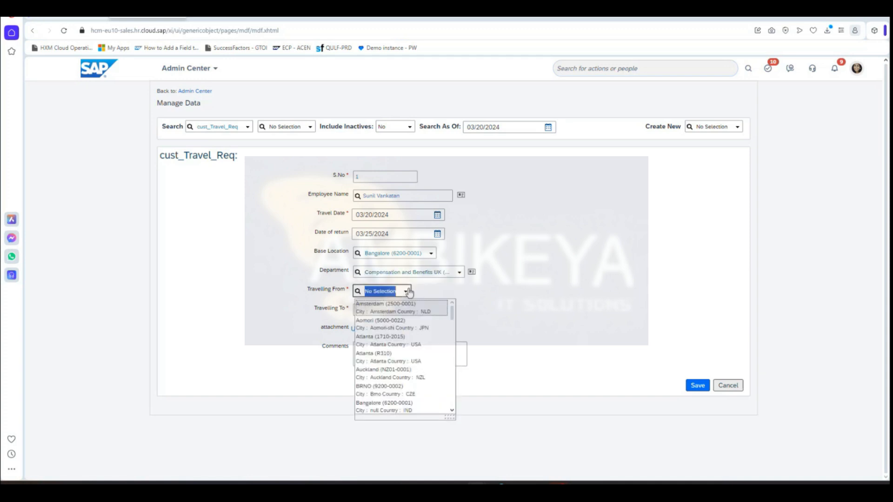
{"action": "type", "text": "bang"}
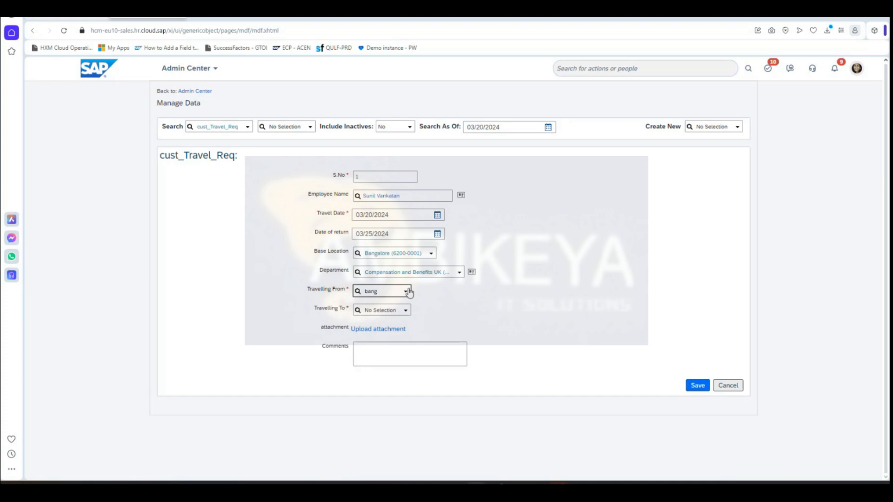
{"action": "left_click", "coordinate": [391, 309]}
- Try to find a Travelling To location by searching for hyde, del and mumb
{"action": "left_click", "coordinate": [391, 310]}
{"action": "type", "text": "hyde"}
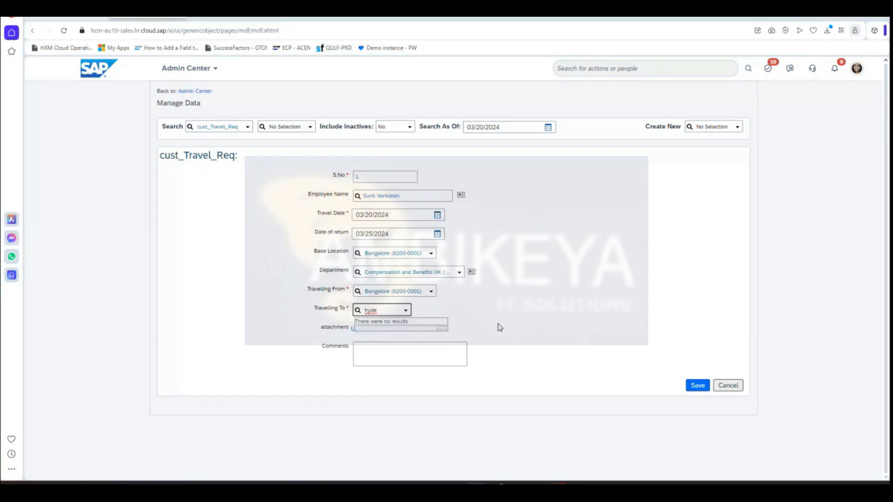
{"action": "left_click", "coordinate": [529, 327]}
{"action": "left_click", "coordinate": [405, 312]}
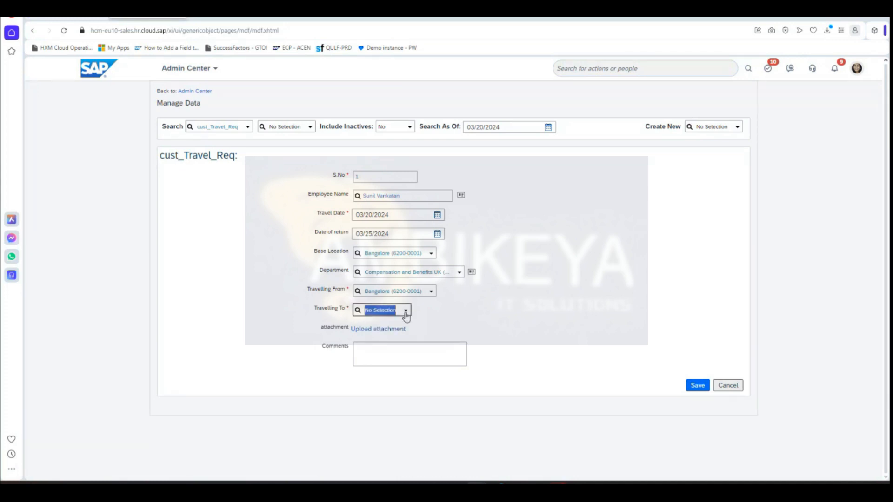
{"action": "type", "text": "del"}
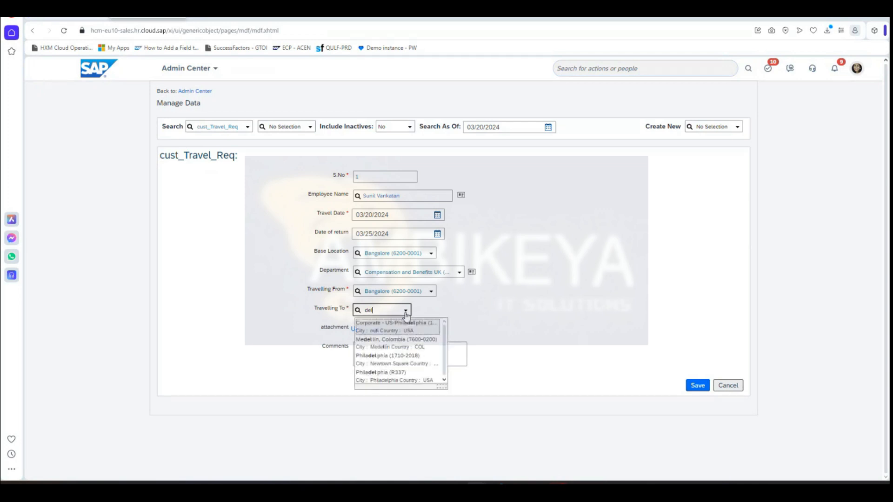
{"action": "key", "text": "BackSpace"}
{"action": "key", "text": "BackSpace"}
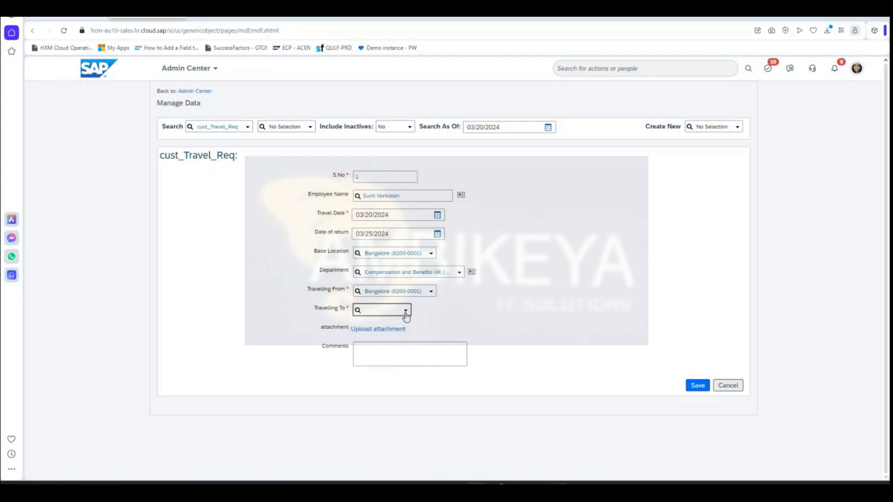
{"action": "type", "text": "mumb"}
{"action": "left_click", "coordinate": [467, 314]}
{"action": "left_click", "coordinate": [416, 292]}
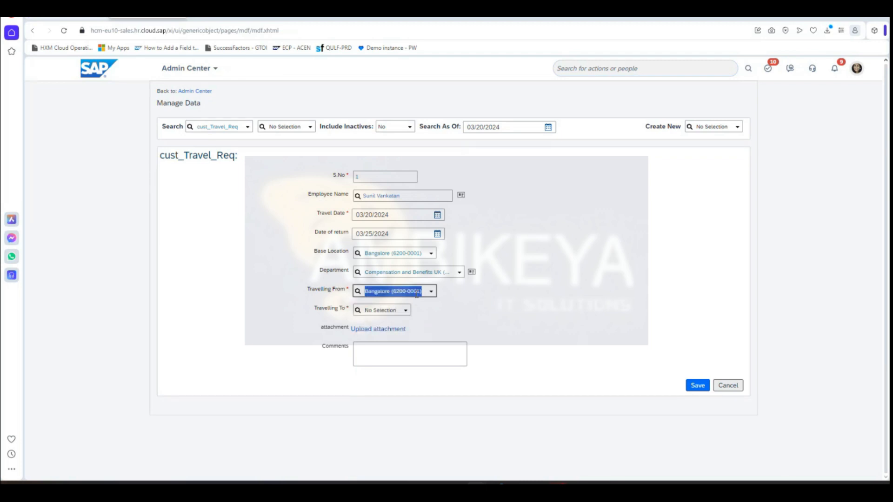
- Set Travelling To of the travel record to London (0200-0004)
{"action": "left_click", "coordinate": [382, 311]}
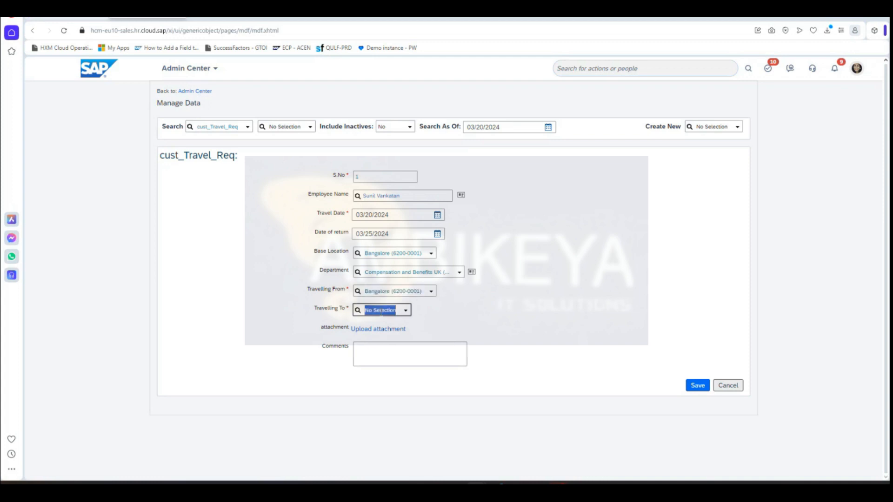
{"action": "type", "text": "lon"}
{"action": "left_click", "coordinate": [383, 343]}
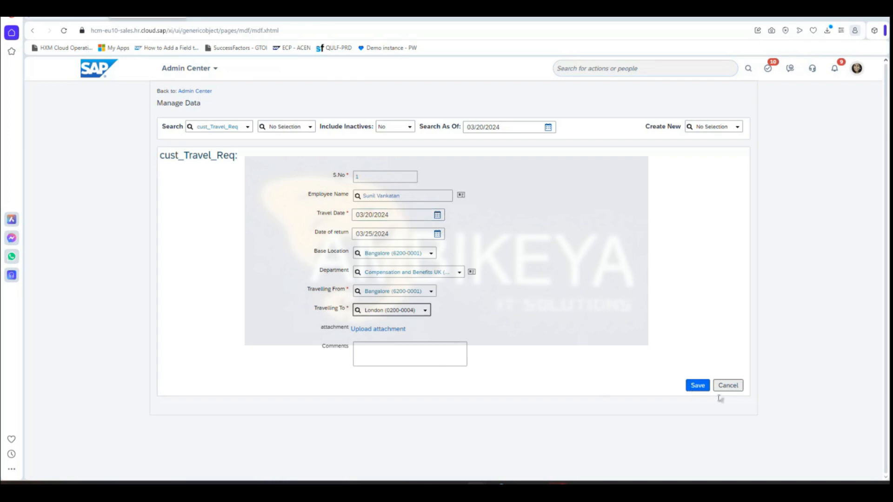
- Save the travel record to check the workflow participants in the Confirm Request, and cancel without submitting, discarding the record
{"action": "left_click", "coordinate": [698, 386]}
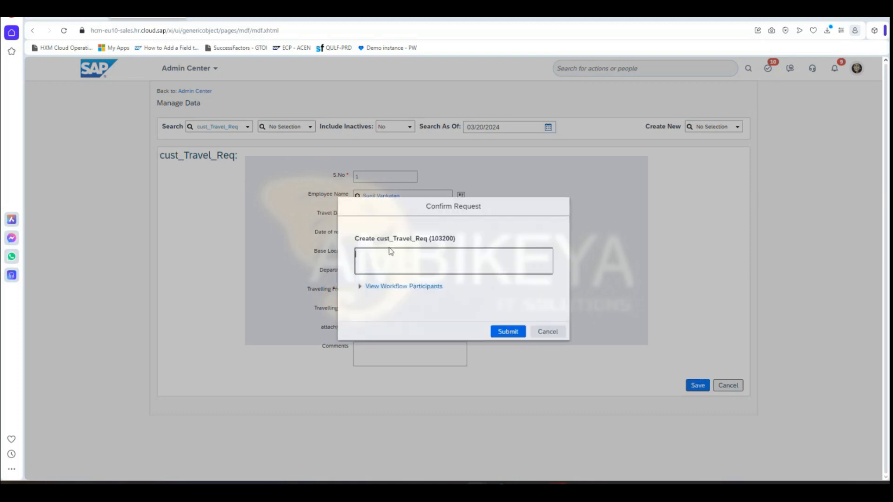
{"action": "left_click", "coordinate": [365, 286]}
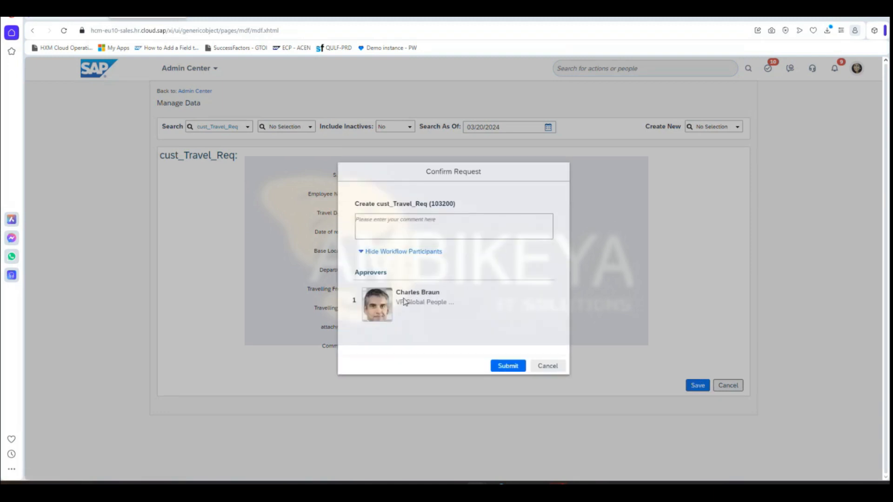
{"action": "mouse_move", "coordinate": [409, 294]}
{"action": "left_mouse_down"}
{"action": "mouse_move", "coordinate": [448, 298]}
{"action": "mouse_move", "coordinate": [395, 295]}
{"action": "left_mouse_up"}
{"action": "left_click", "coordinate": [430, 313]}
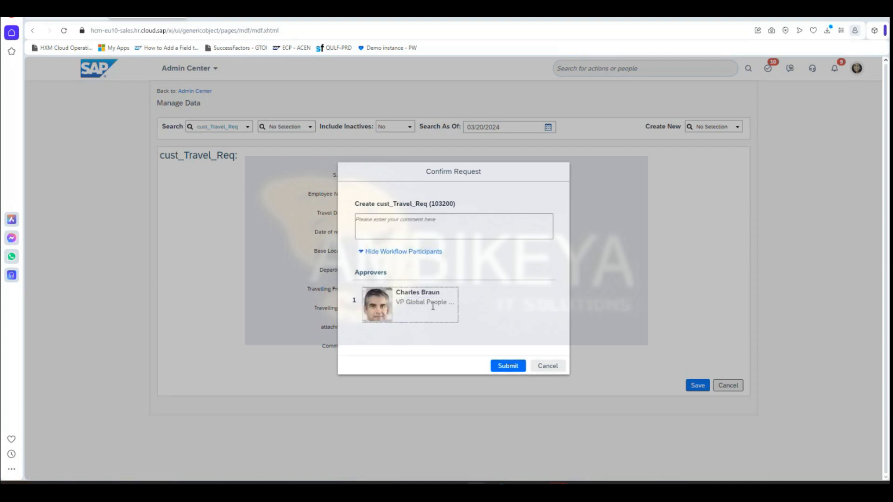
{"action": "left_click", "coordinate": [554, 367]}
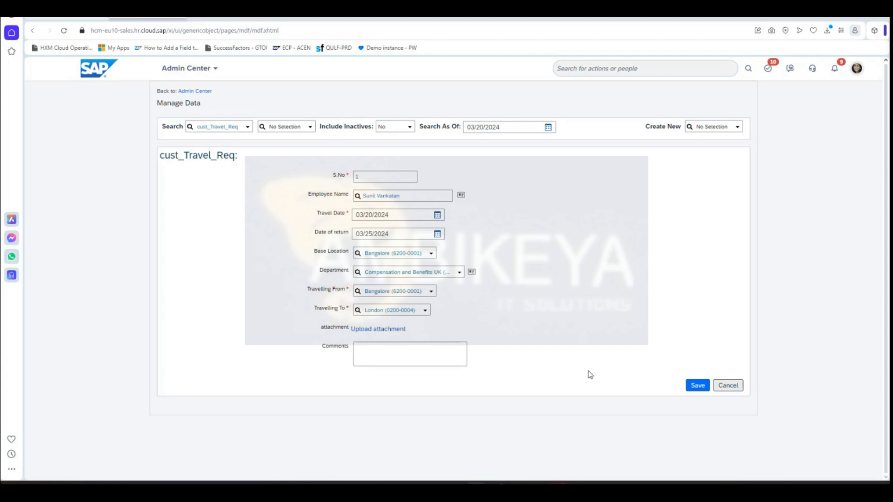
{"action": "left_click", "coordinate": [727, 386]}
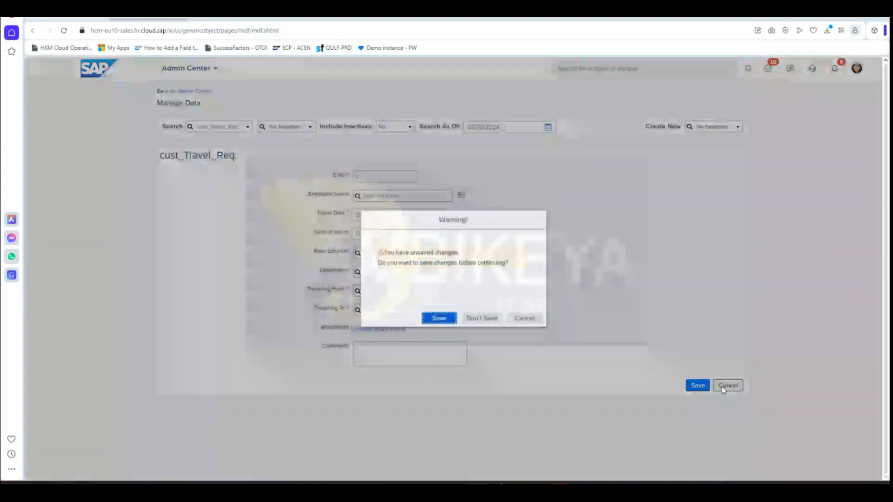
{"action": "left_click", "coordinate": [490, 320]}
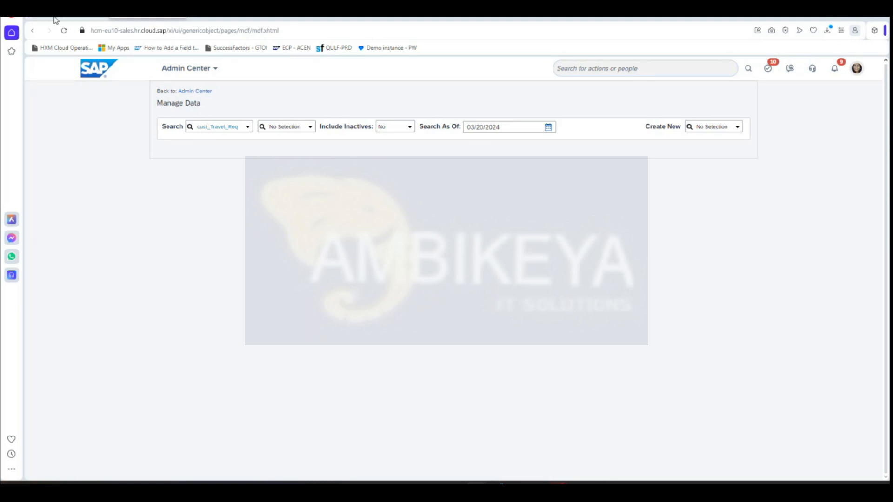
- Open the details of cust_Base_Location, and collapse location, payRange, payGrade and the following elements in the corporate data model XML in the text editor
{"action": "scroll", "coordinate": [518, 376], "scroll_direction": "down", "scroll_amount": 4}
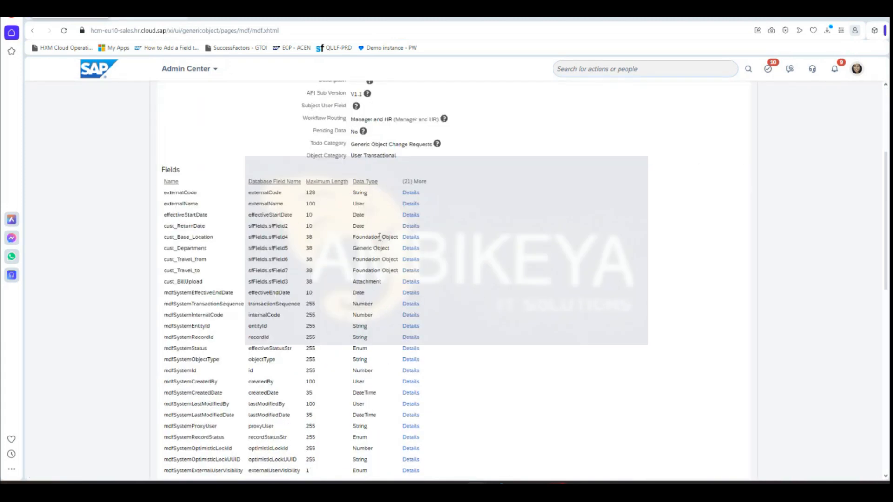
{"action": "left_click", "coordinate": [411, 237]}
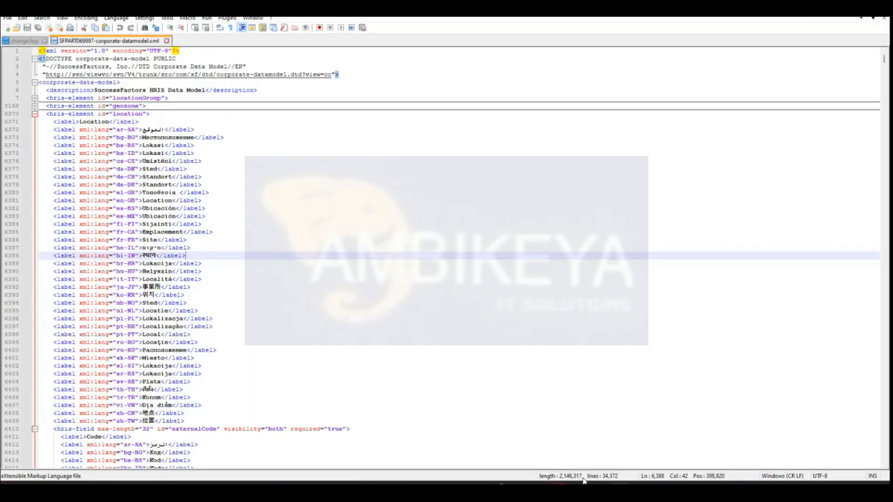
{"action": "left_click", "coordinate": [35, 114]}
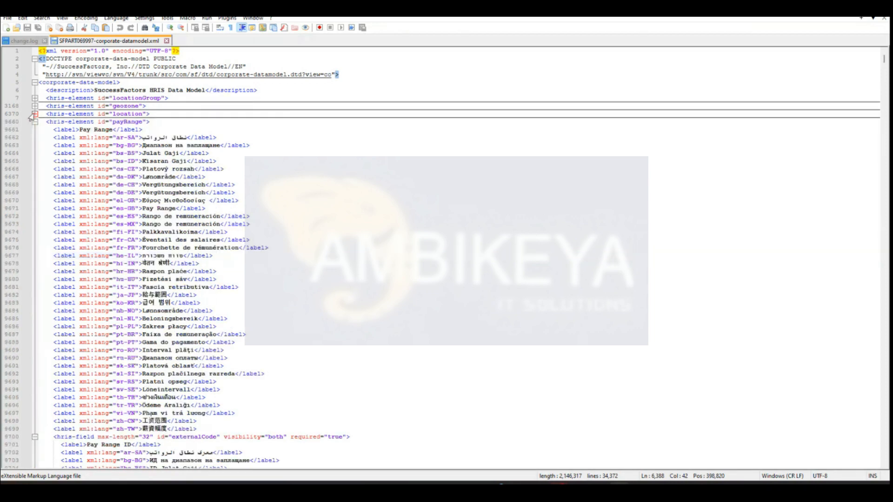
{"action": "left_click", "coordinate": [34, 122]}
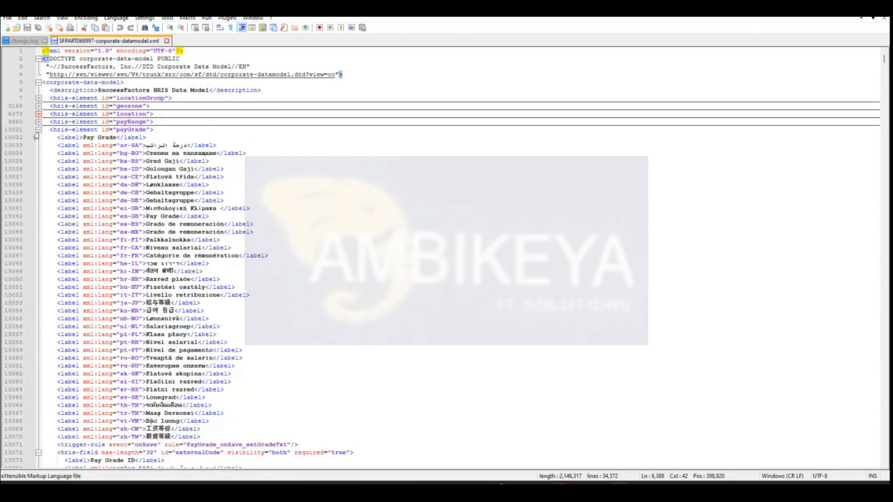
{"action": "left_click", "coordinate": [37, 131]}
{"action": "left_click", "coordinate": [38, 138]}
{"action": "left_click", "coordinate": [38, 145]}
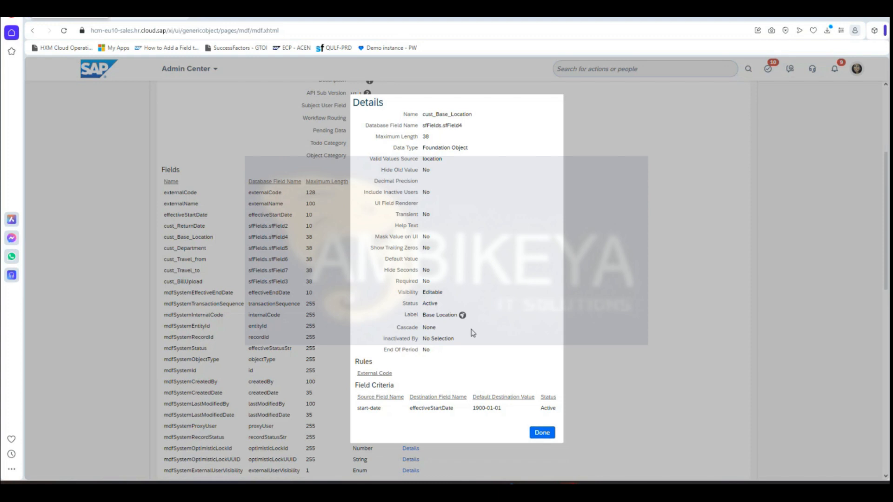
- Check the Data Type and Valid Values Source in the details of the cust_Base_Location field back in the browser
{"action": "left_click", "coordinate": [545, 434]}
{"action": "left_click", "coordinate": [410, 238]}
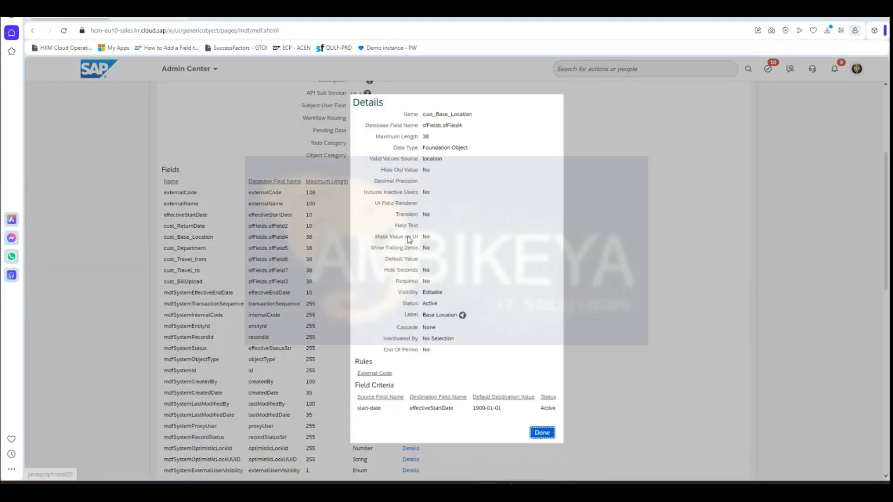
{"action": "left_click_drag", "start_coordinate": [469, 147], "coordinate": [427, 147]}
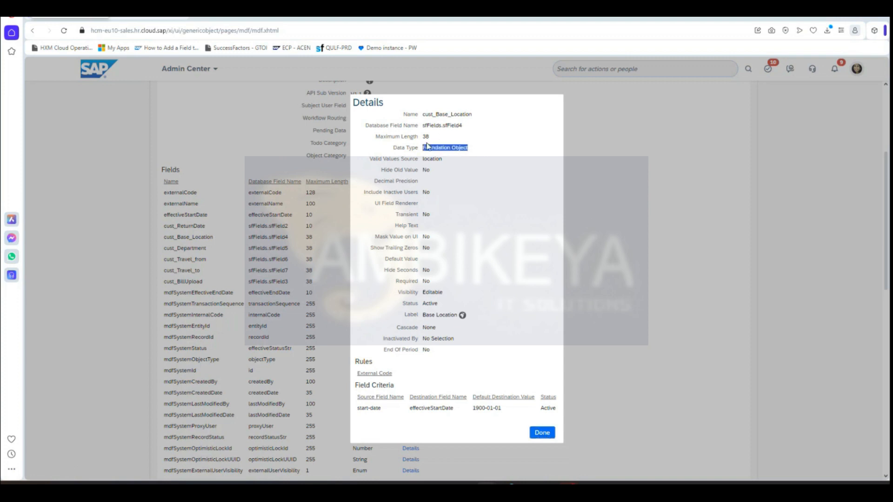
{"action": "left_click", "coordinate": [459, 166]}
{"action": "left_click_drag", "start_coordinate": [445, 160], "coordinate": [423, 164]}
{"action": "left_click", "coordinate": [453, 196]}
{"action": "left_click", "coordinate": [542, 433]}
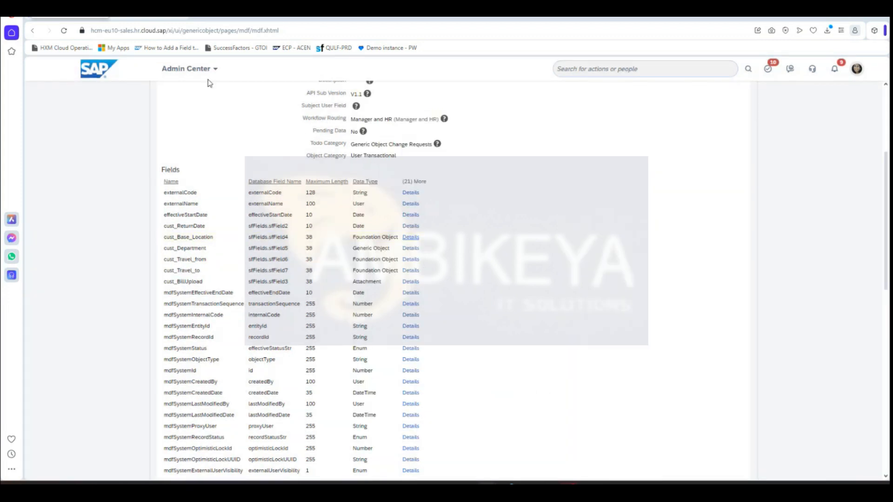
{"action": "scroll", "coordinate": [588, 254], "scroll_direction": "up", "scroll_amount": 4}
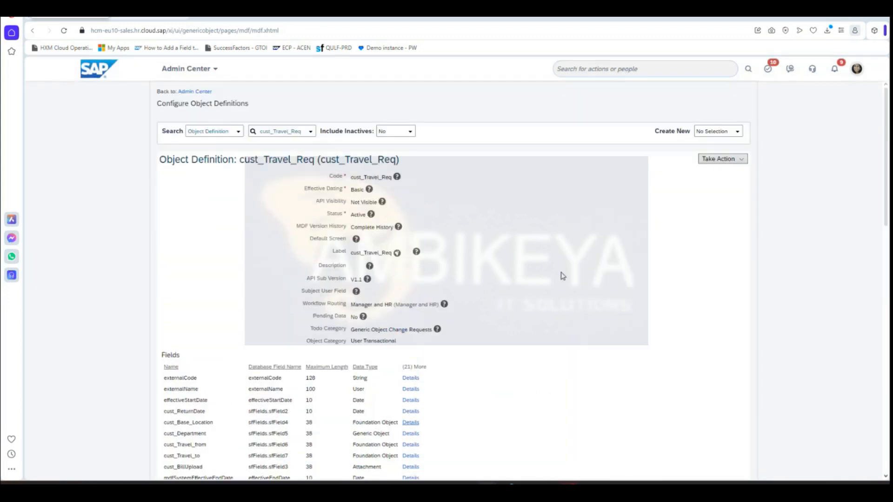
- Search the Admin Center for "manage configura" from the Manage Data page and open Manage Configuration UI
{"action": "left_click", "coordinate": [145, 19]}
{"action": "left_click", "coordinate": [653, 70]}
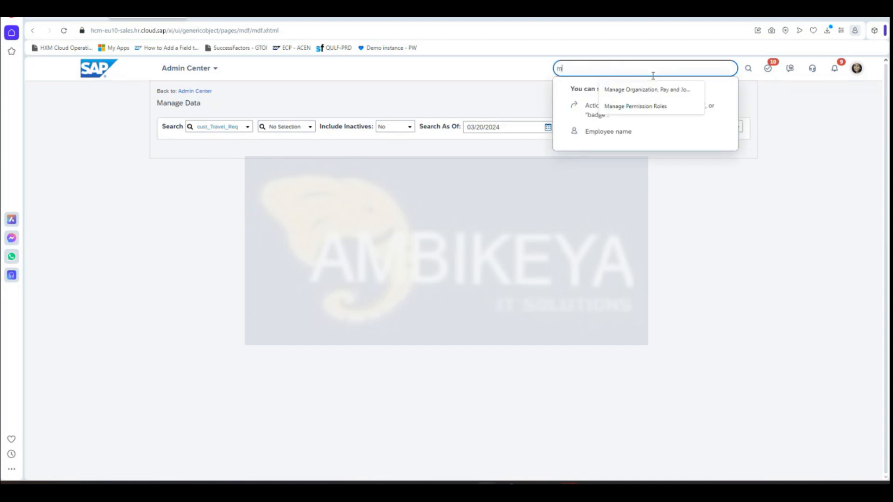
{"action": "type", "text": "manage"}
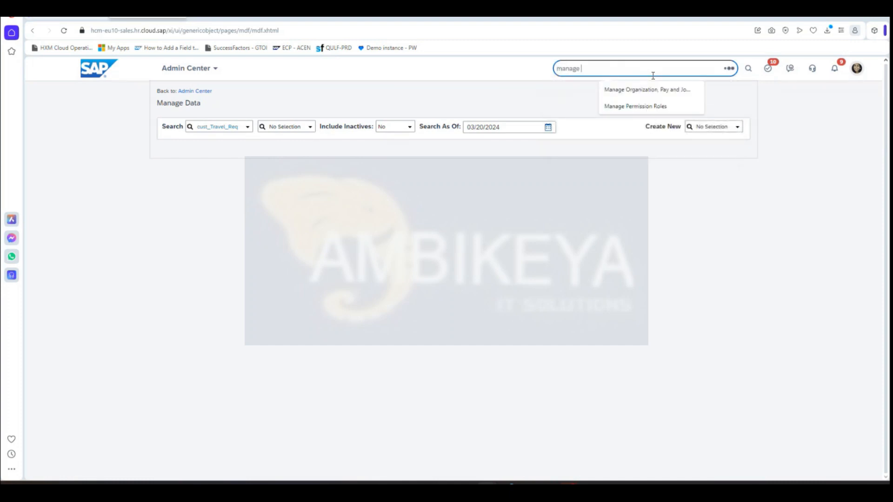
{"action": "type", "text": " configu"}
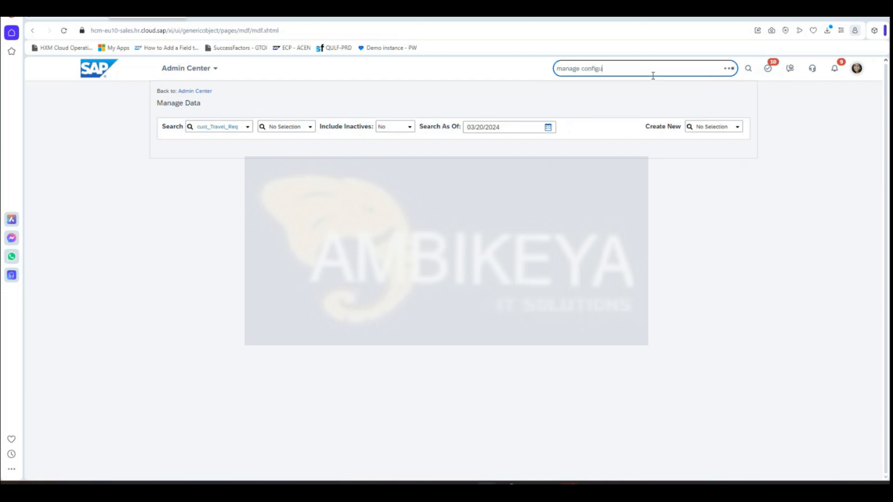
{"action": "type", "text": "raion ui"}
{"action": "key", "text": "BackSpace"}
{"action": "key", "text": "BackSpace"}
{"action": "key", "text": "BackSpace"}
{"action": "key", "text": "BackSpace"}
{"action": "key", "text": "BackSpace"}
{"action": "key", "text": "BackSpace"}
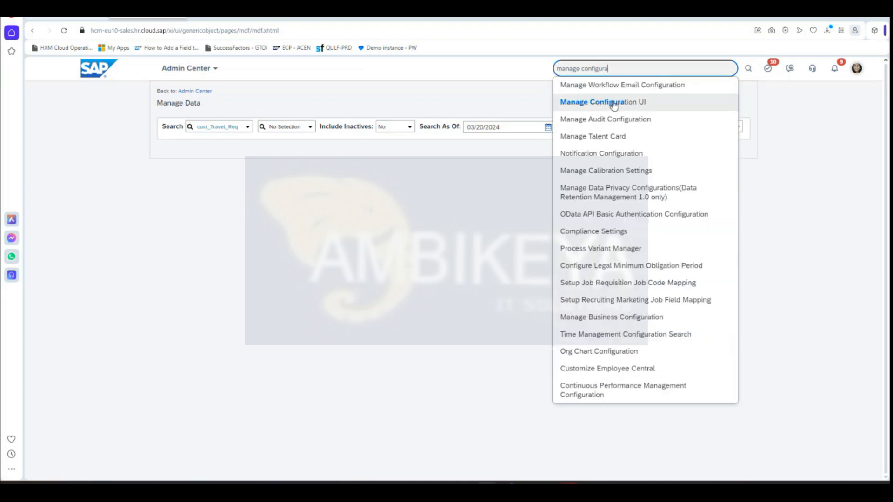
{"action": "left_click", "coordinate": [609, 102]}
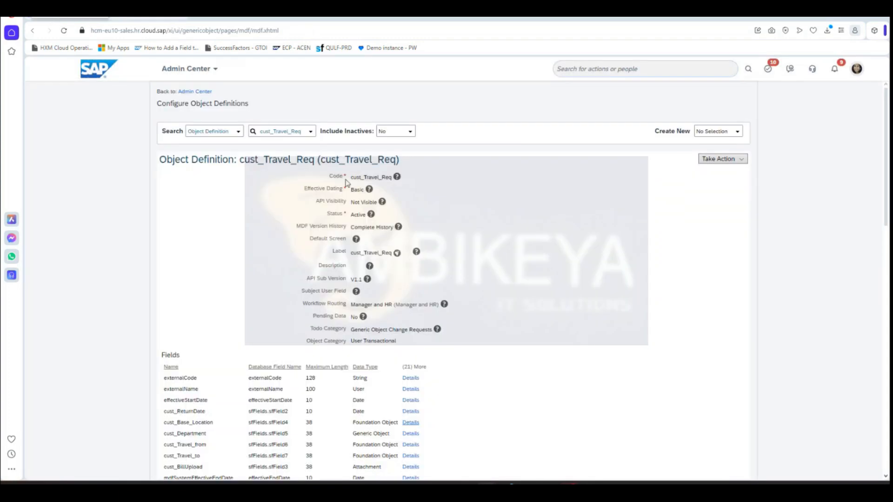
- Create a new configuration UI with cust_Travel_Req as its base object, copying the code from the object definition
{"action": "left_click_drag", "start_coordinate": [352, 179], "coordinate": [392, 181]}
{"action": "key", "text": "ctrl+c"}
{"action": "left_click", "coordinate": [143, 19]}
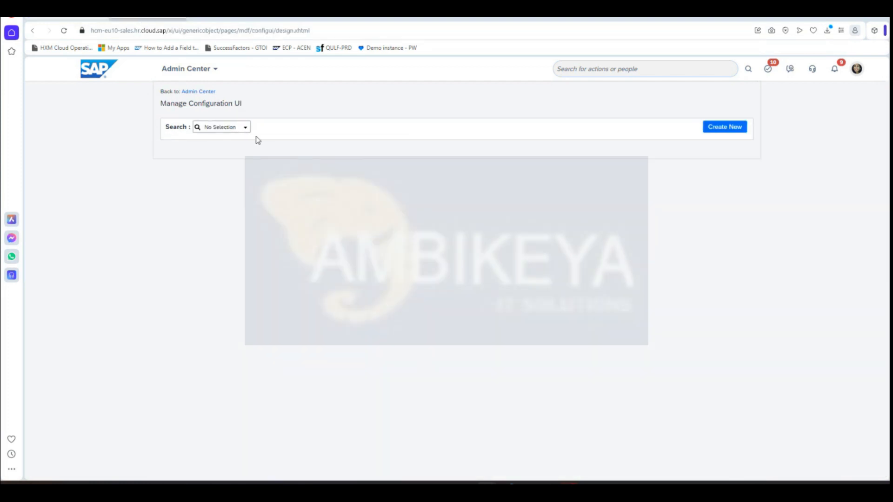
{"action": "left_click", "coordinate": [729, 129]}
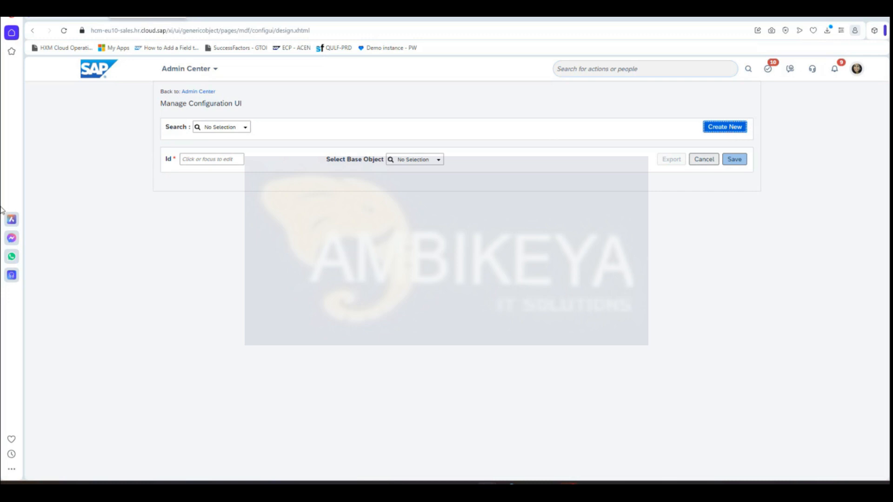
{"action": "left_click", "coordinate": [409, 161]}
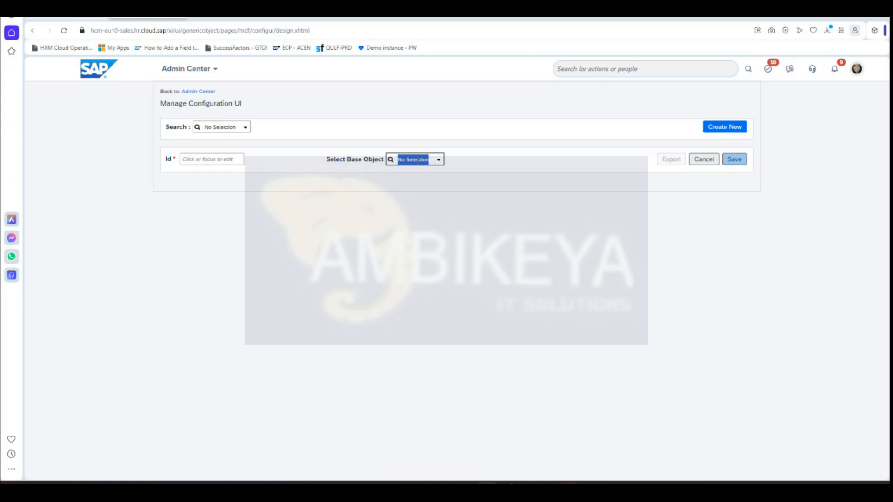
{"action": "left_click", "coordinate": [78, 19]}
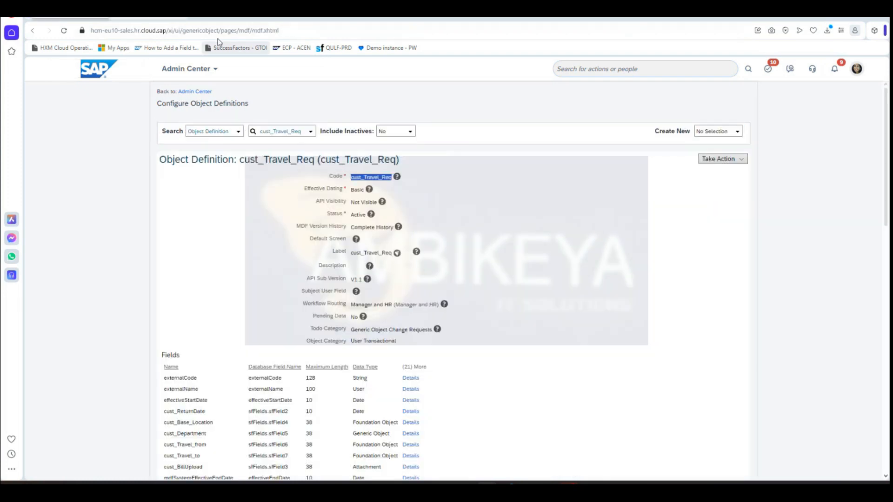
{"action": "left_click", "coordinate": [148, 18]}
{"action": "key", "text": "ctrl+v"}
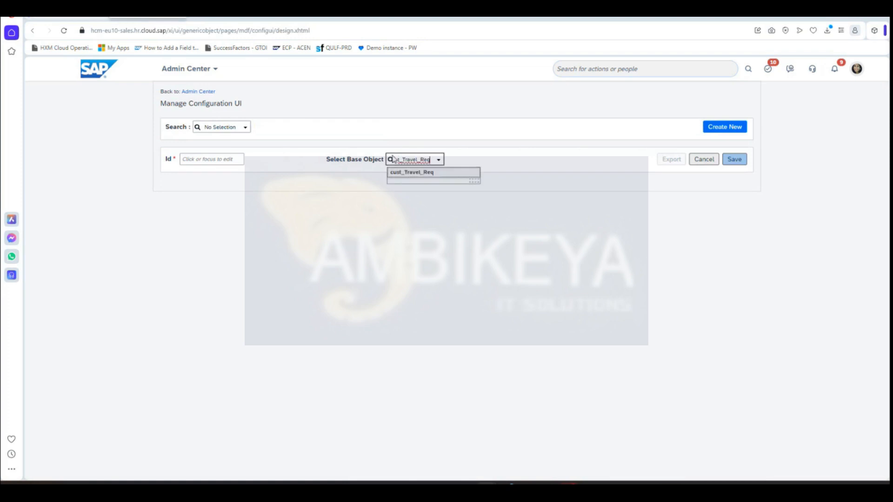
{"action": "left_click", "coordinate": [419, 171]}
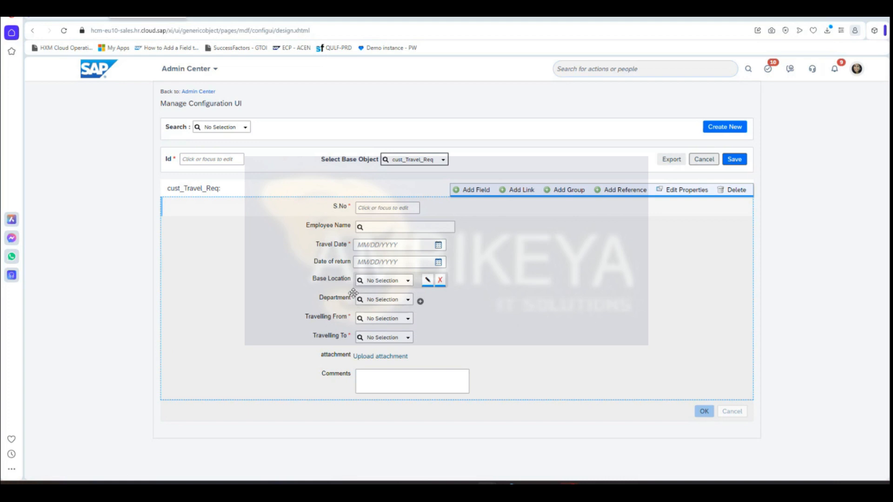
- Set the configuration UI's Id to Travel_UI and add a group below the cust_Travel_Req fields
{"action": "left_click", "coordinate": [210, 159]}
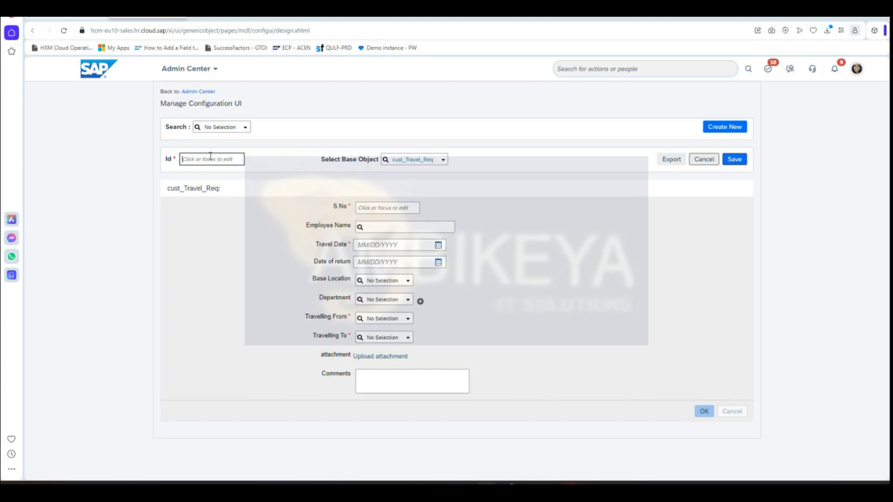
{"action": "type", "text": "Travel_UI"}
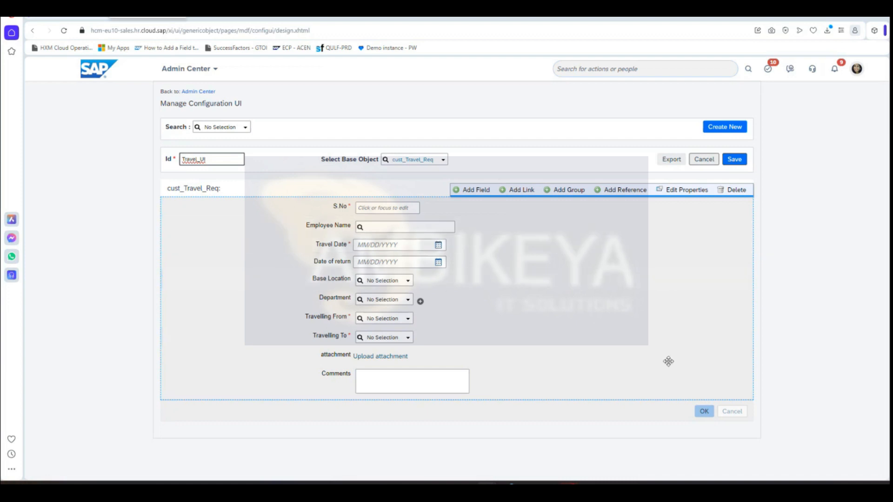
{"action": "left_click", "coordinate": [565, 194]}
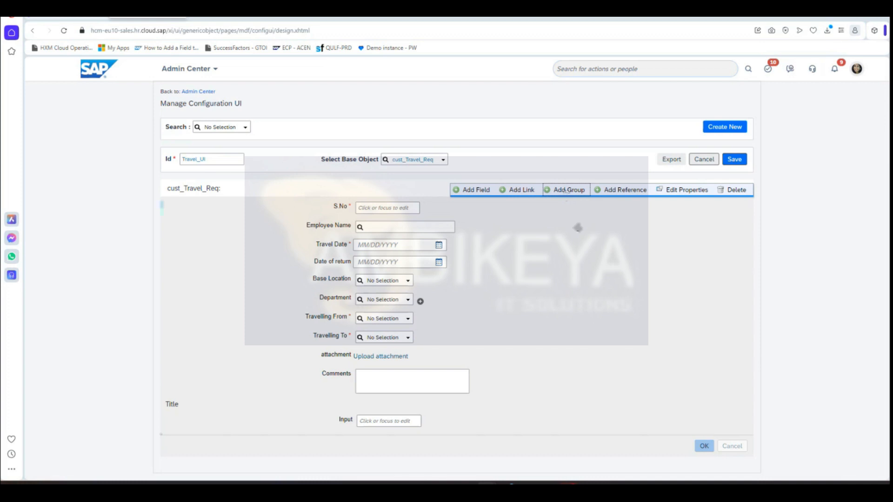
- Check the properties of the new group's Input field and enter Employee Details as its value
{"action": "mouse_move", "coordinate": [434, 423]}
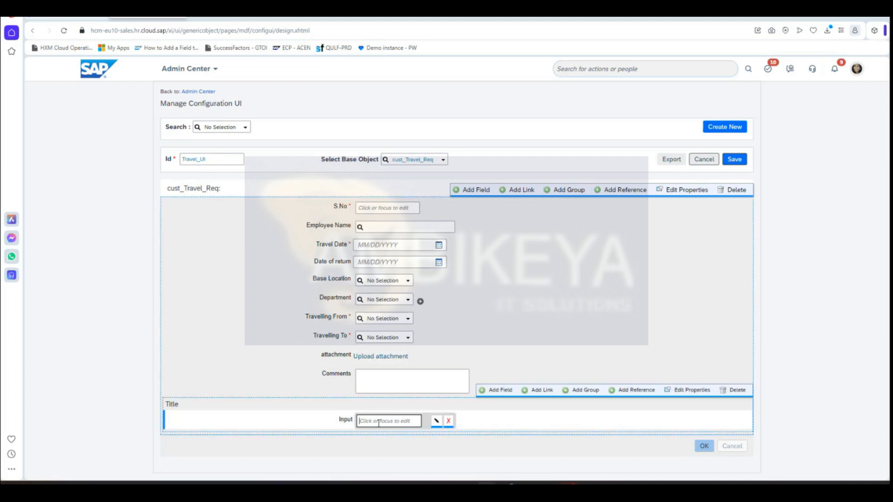
{"action": "left_click", "coordinate": [435, 423]}
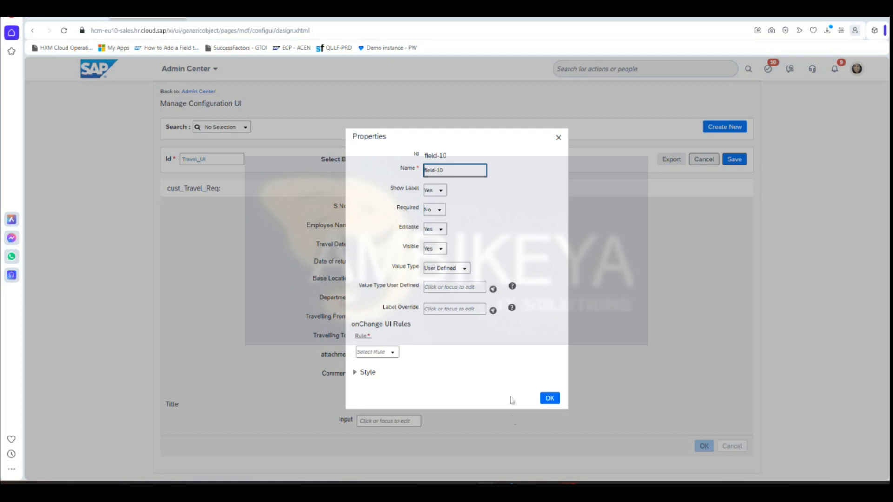
{"action": "left_click", "coordinate": [549, 399]}
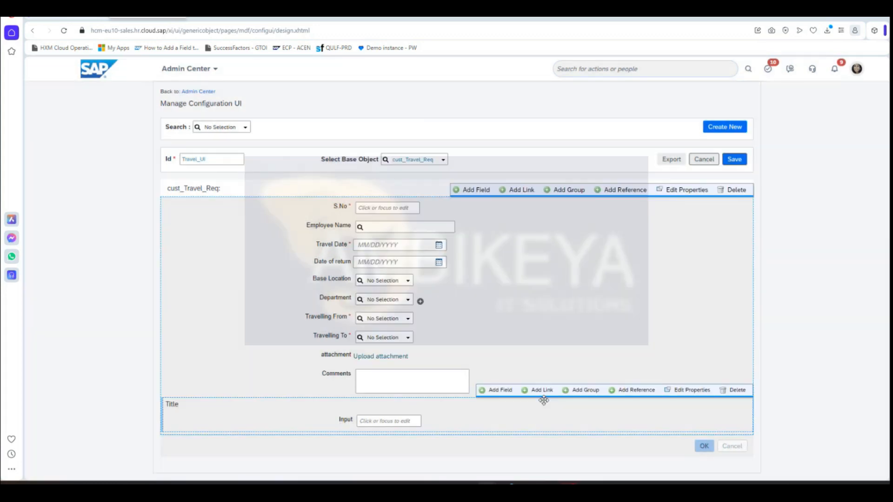
{"action": "left_click", "coordinate": [380, 422]}
{"action": "type", "text": "Employ"}
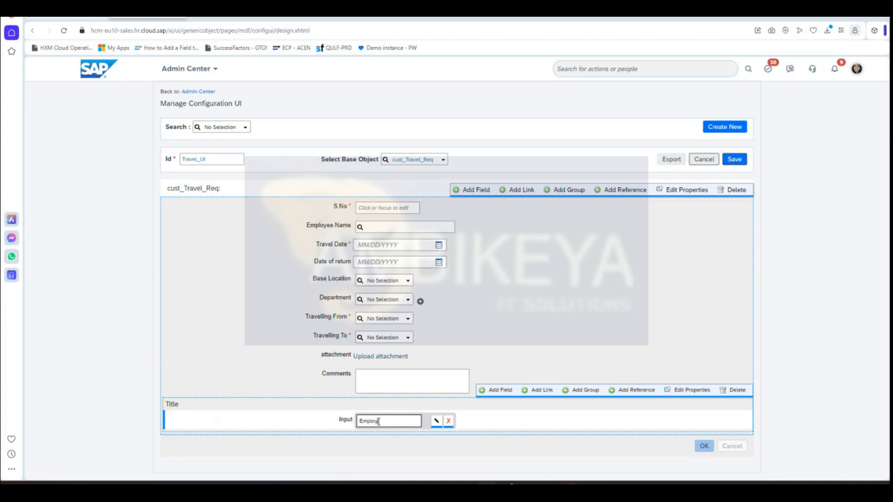
{"action": "type", "text": "ee Details"}
{"action": "left_click", "coordinate": [436, 420]}
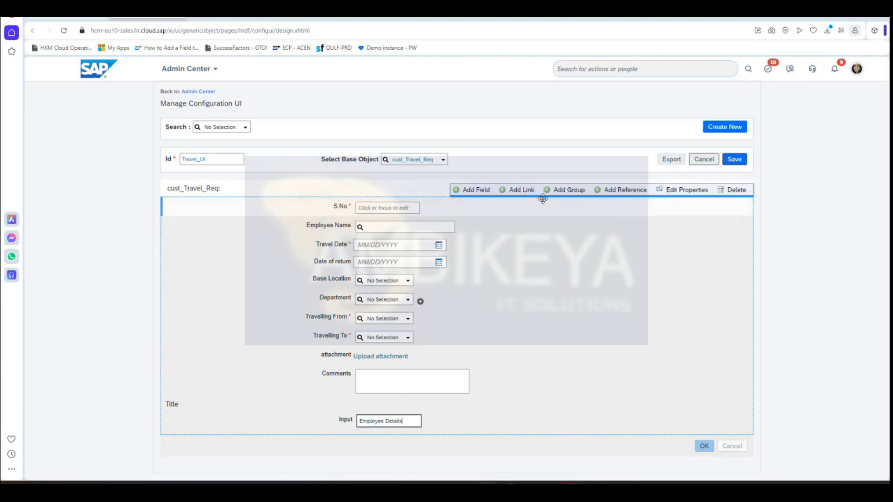
- Try to move the S.No and Employee Name fields into the new group
{"action": "left_click", "coordinate": [390, 420]}
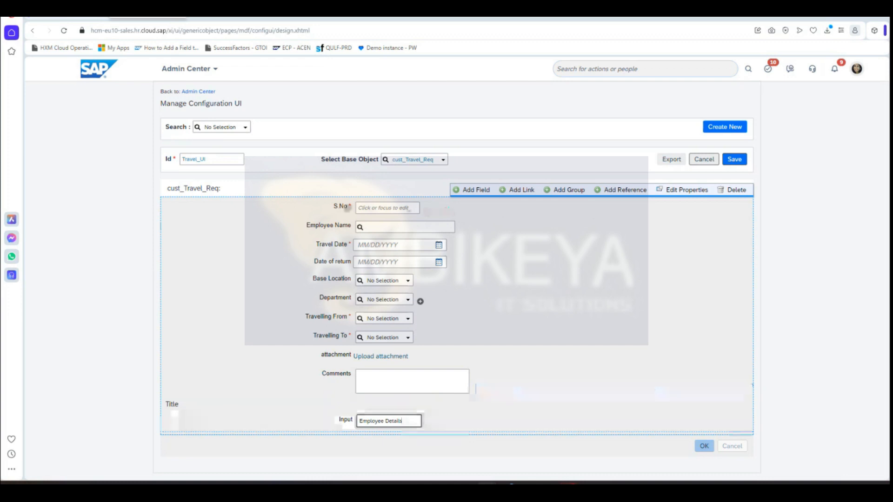
{"action": "left_click_drag", "start_coordinate": [339, 206], "coordinate": [332, 426]}
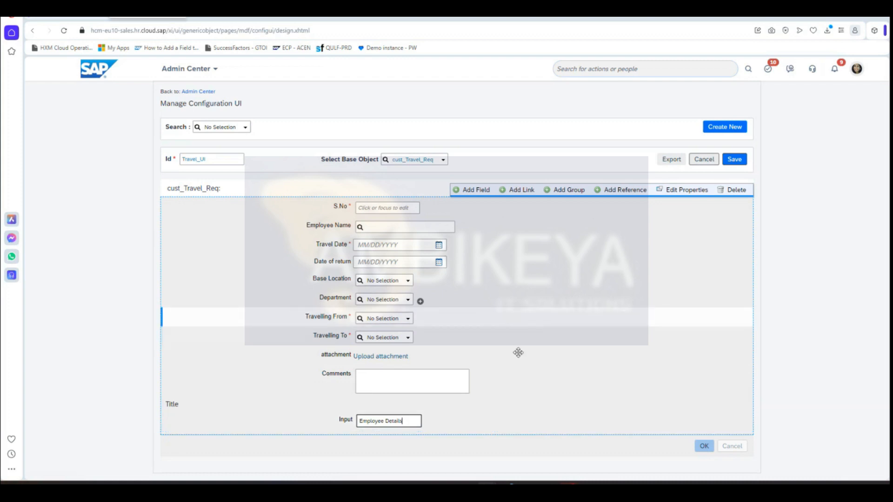
{"action": "left_click_drag", "start_coordinate": [334, 228], "coordinate": [281, 420]}
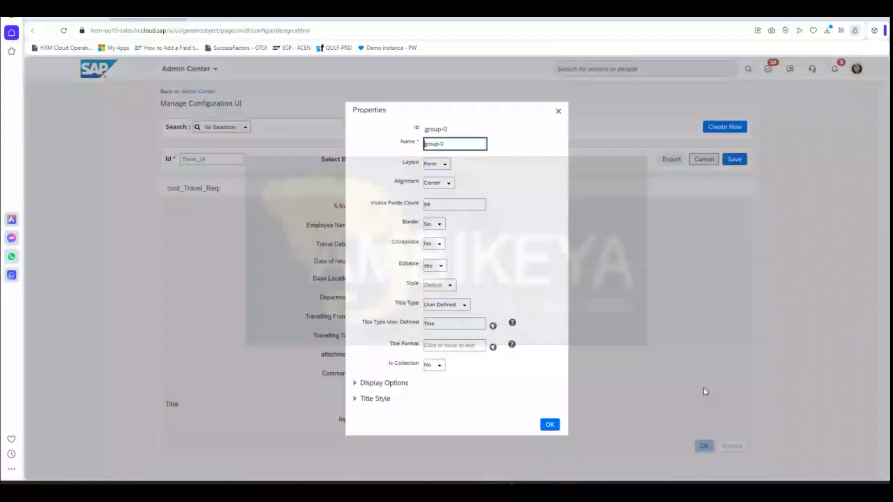
- Edit the new group's properties, setting its user-defined title to Employee Details
{"action": "left_click", "coordinate": [687, 390]}
{"action": "left_click", "coordinate": [454, 326]}
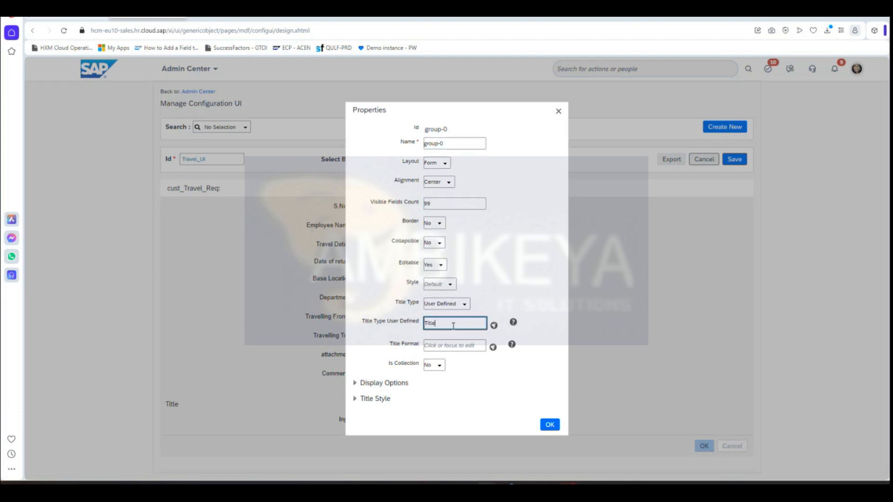
{"action": "key", "text": "BackSpace"}
{"action": "type", "text": "Employee Details"}
- Review the group's display type and title style options, keeping the Form display type, and apply the properties
{"action": "left_click", "coordinate": [355, 384]}
{"action": "scroll", "coordinate": [503, 376], "scroll_direction": "down", "scroll_amount": 1}
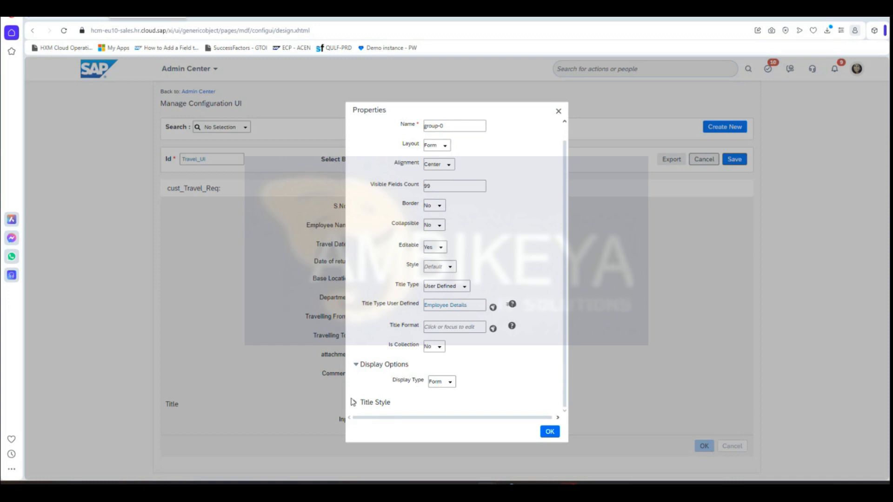
{"action": "left_click", "coordinate": [450, 382]}
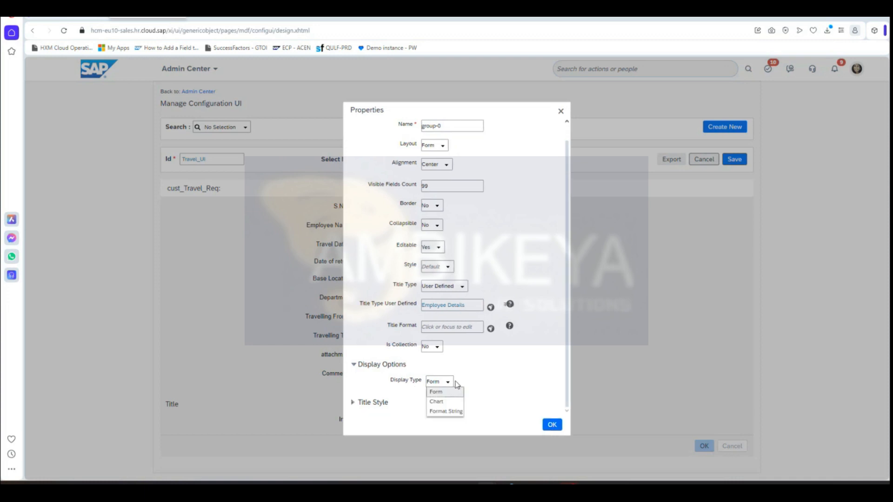
{"action": "left_click", "coordinate": [477, 396]}
{"action": "left_click", "coordinate": [354, 404]}
{"action": "scroll", "coordinate": [504, 354], "scroll_direction": "down", "scroll_amount": 3}
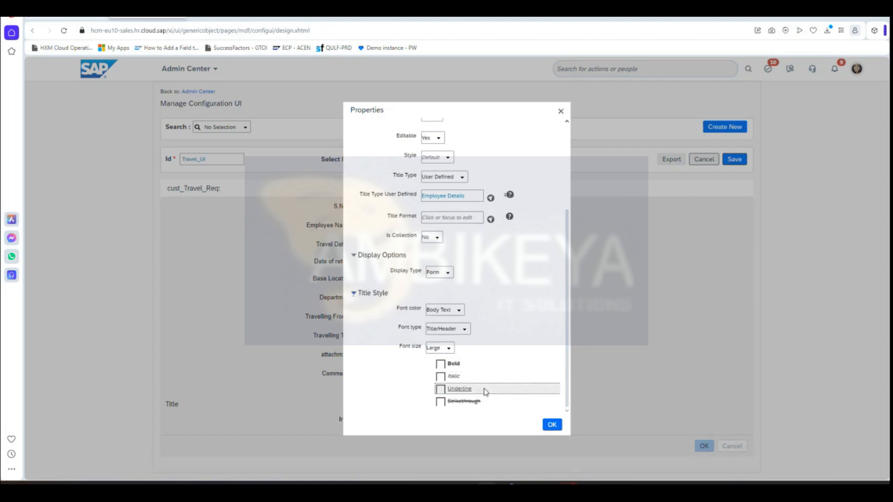
{"action": "scroll", "coordinate": [509, 361], "scroll_direction": "up", "scroll_amount": 3}
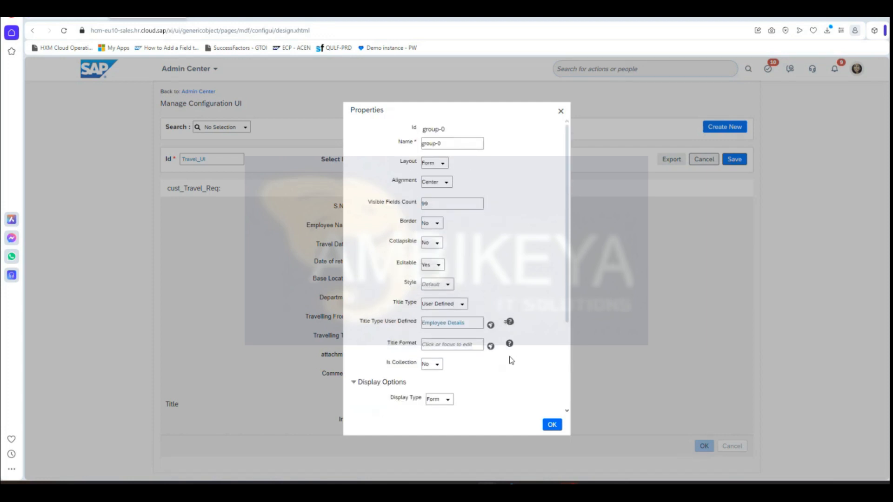
{"action": "left_click", "coordinate": [552, 425]}
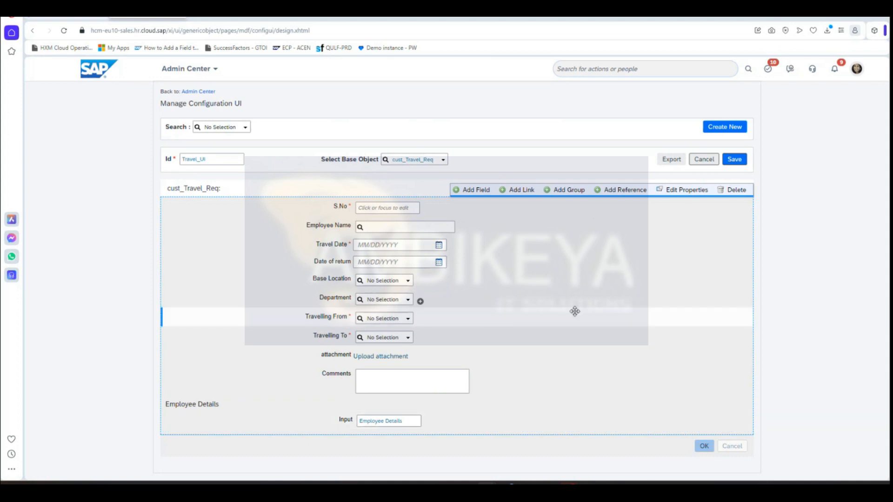
- Add a second field to the Employee Details group and open the properties of the group's first Input field
{"action": "mouse_move", "coordinate": [428, 418]}
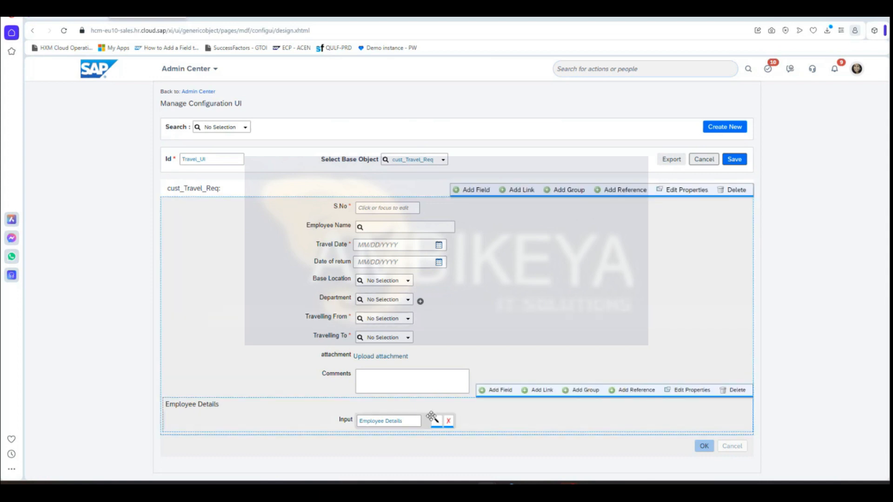
{"action": "left_click", "coordinate": [499, 390]}
{"action": "scroll", "coordinate": [502, 393], "scroll_direction": "down", "scroll_amount": 1}
{"action": "mouse_move", "coordinate": [437, 409]}
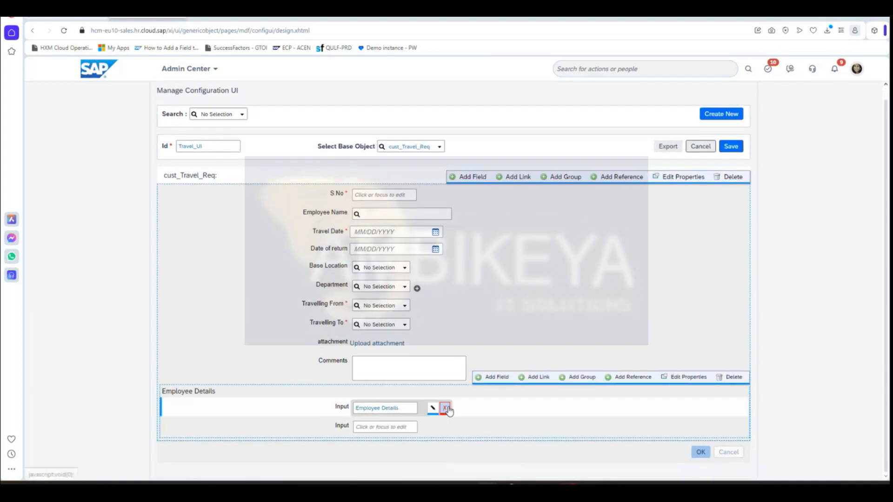
{"action": "left_click", "coordinate": [434, 408]}
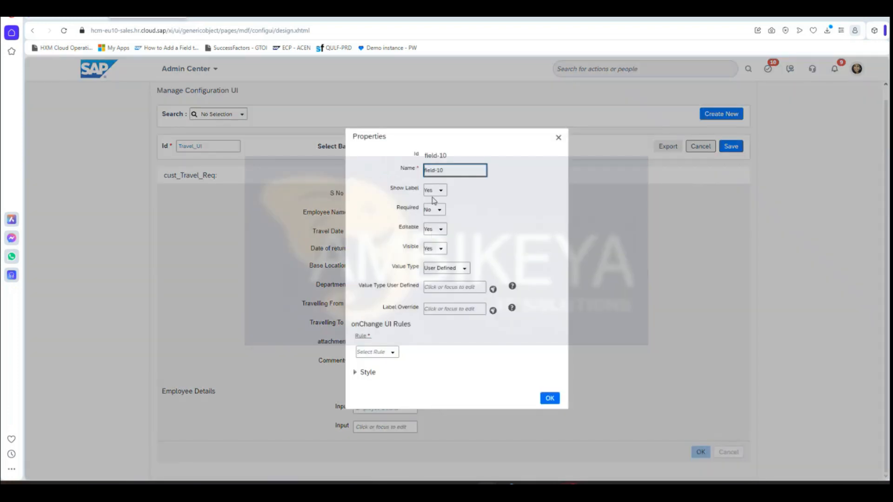
- Try the Resolver value type on the Input field, browse the available resolver fields, and return the value type to User Defined
{"action": "left_click", "coordinate": [462, 267]}
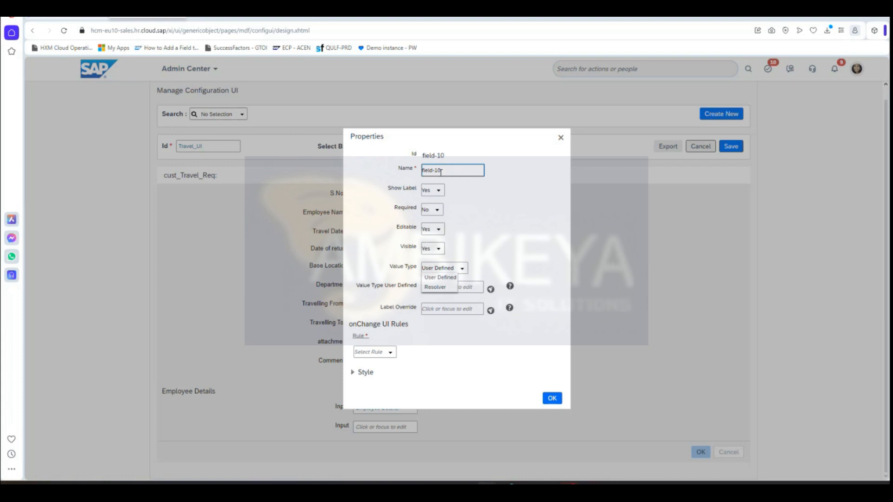
{"action": "left_click", "coordinate": [443, 287]}
{"action": "left_click", "coordinate": [501, 289]}
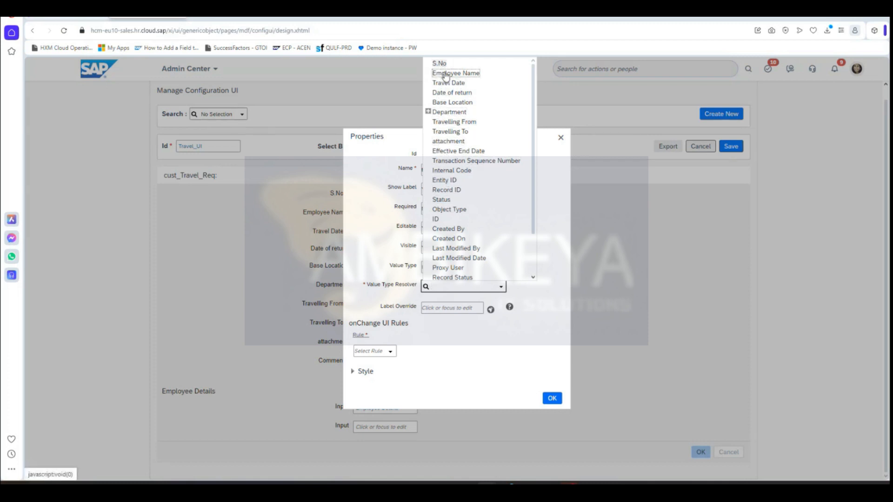
{"action": "scroll", "coordinate": [457, 270], "scroll_direction": "down", "scroll_amount": 2}
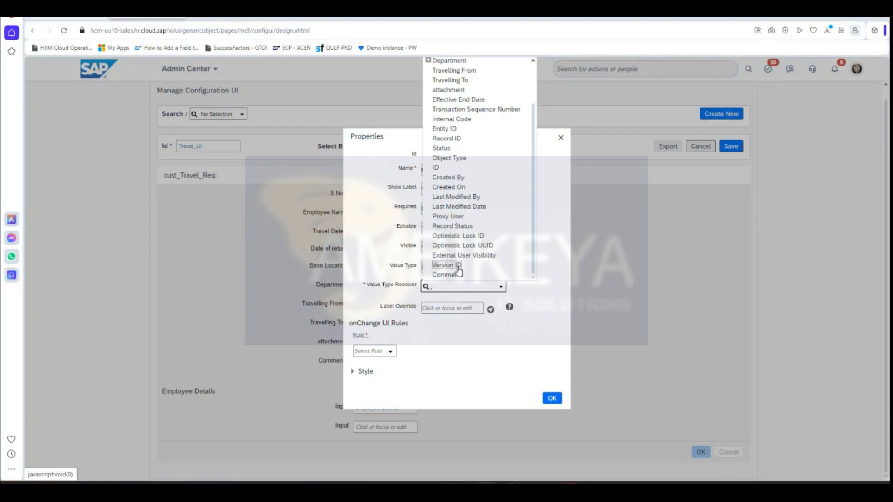
{"action": "scroll", "coordinate": [458, 270], "scroll_direction": "up", "scroll_amount": 2}
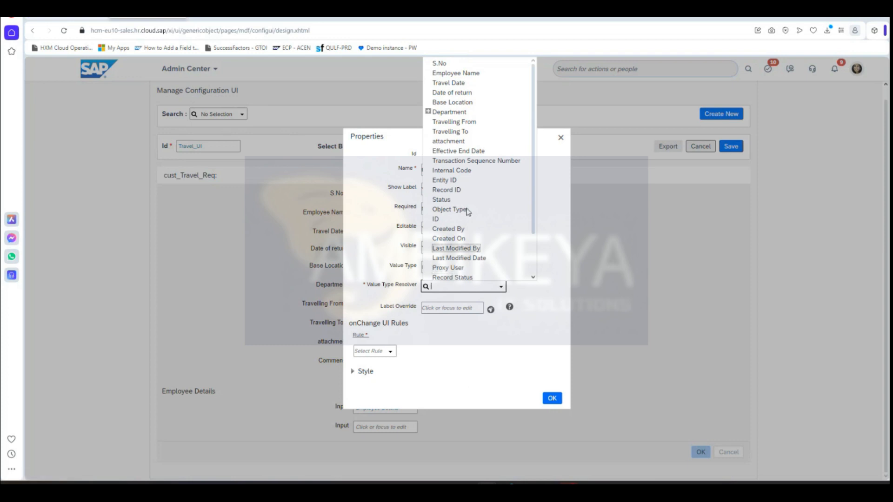
{"action": "scroll", "coordinate": [467, 212], "scroll_direction": "down", "scroll_amount": 2}
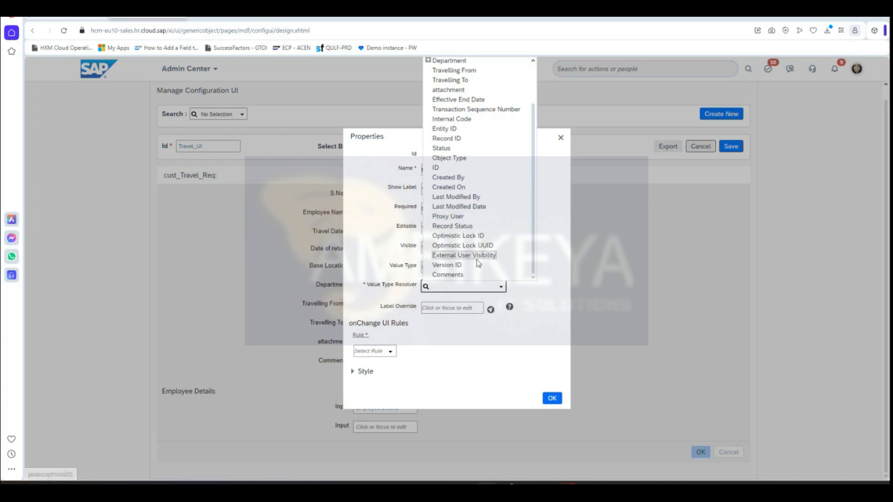
{"action": "scroll", "coordinate": [477, 260], "scroll_direction": "up", "scroll_amount": 2}
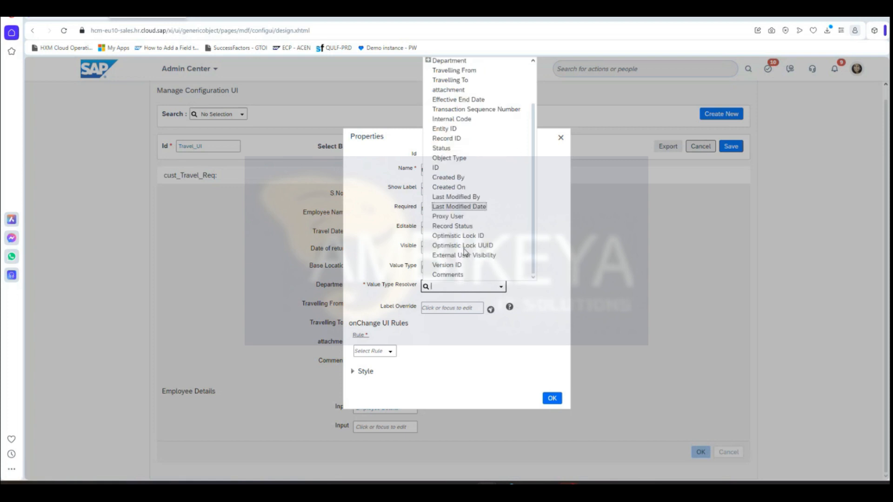
{"action": "left_click", "coordinate": [560, 404]}
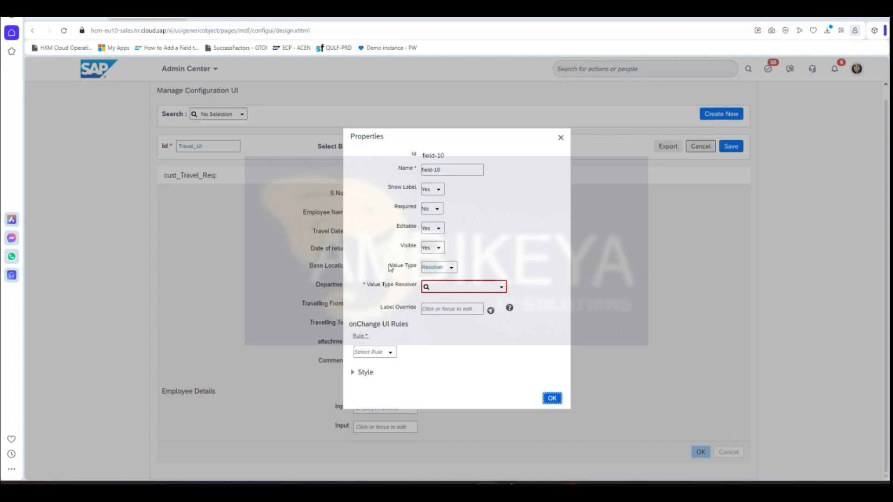
{"action": "left_click", "coordinate": [453, 269]}
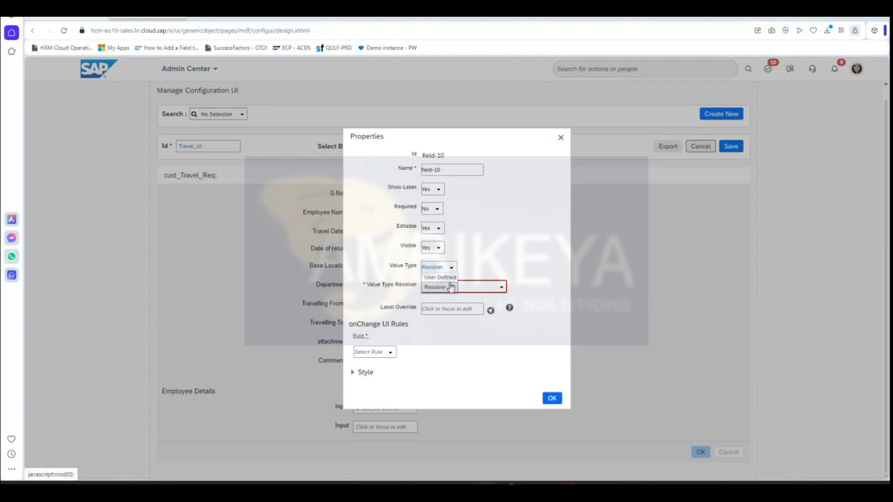
{"action": "left_click", "coordinate": [451, 279]}
{"action": "left_click", "coordinate": [469, 285]}
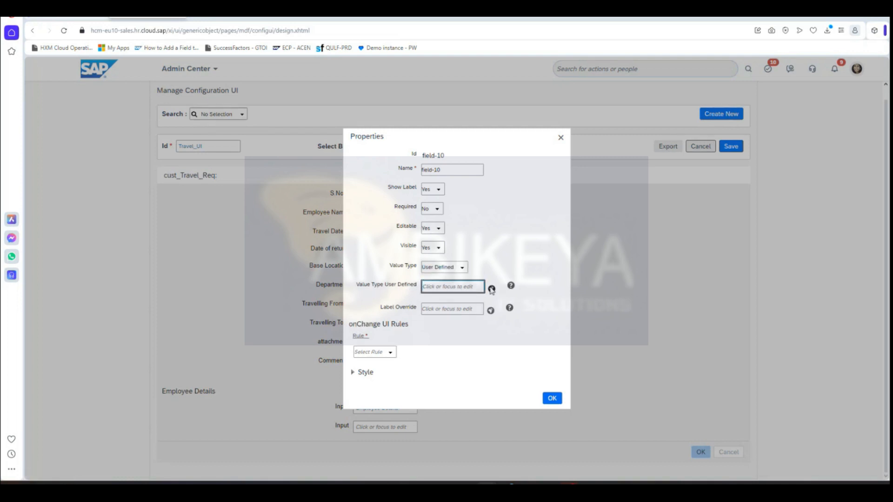
{"action": "left_click", "coordinate": [442, 309]}
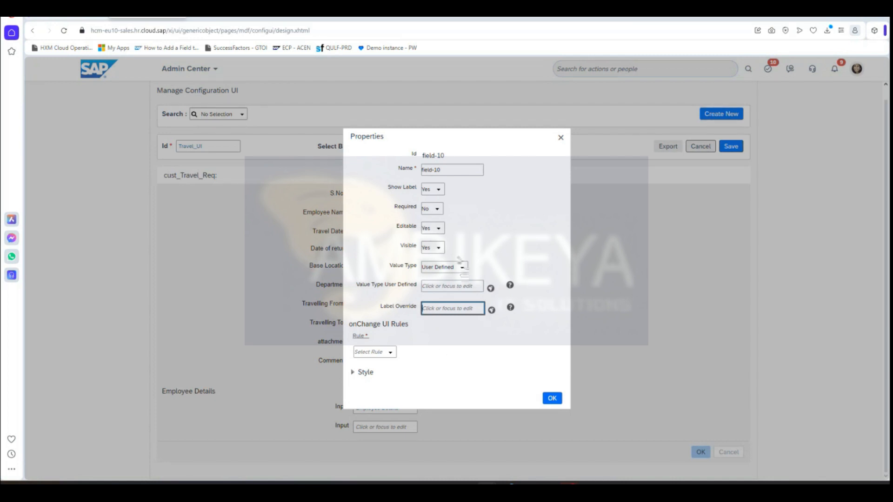
- Set the Input field's value type to Resolver with Employee Name as the resolver, and apply the properties
{"action": "left_click", "coordinate": [463, 268]}
{"action": "left_click", "coordinate": [436, 287]}
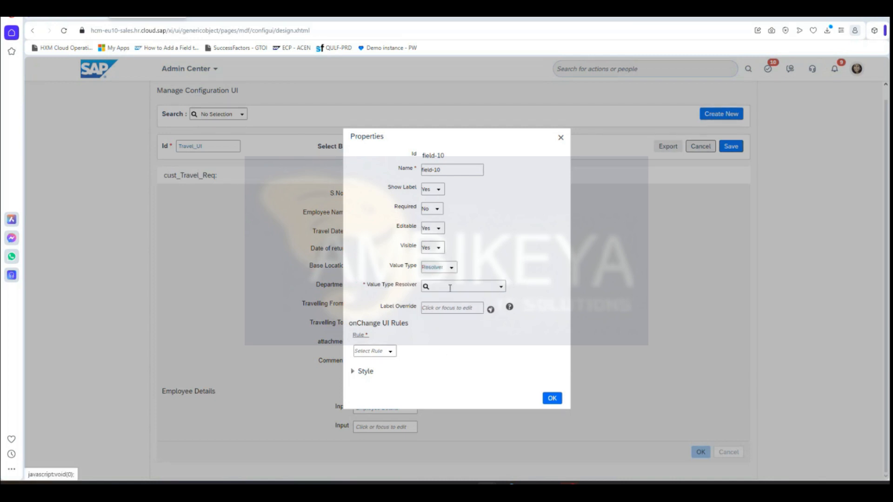
{"action": "left_click", "coordinate": [501, 286]}
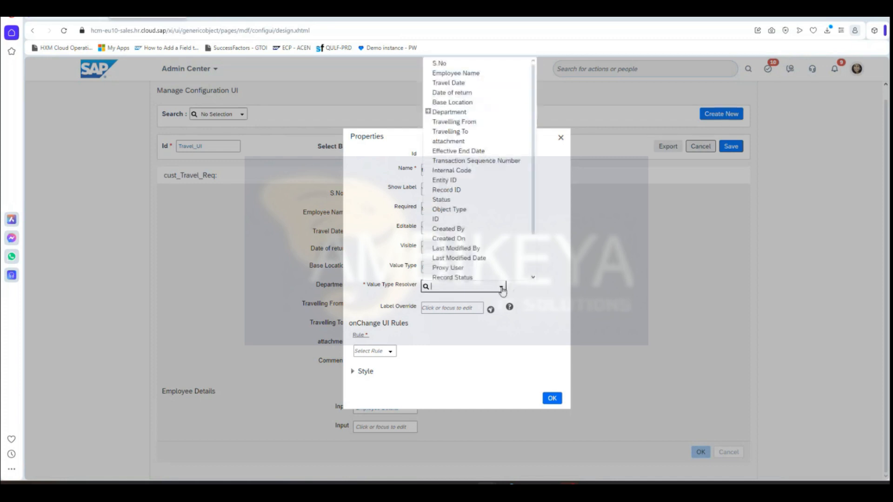
{"action": "left_click", "coordinate": [468, 74]}
{"action": "left_click", "coordinate": [443, 310]}
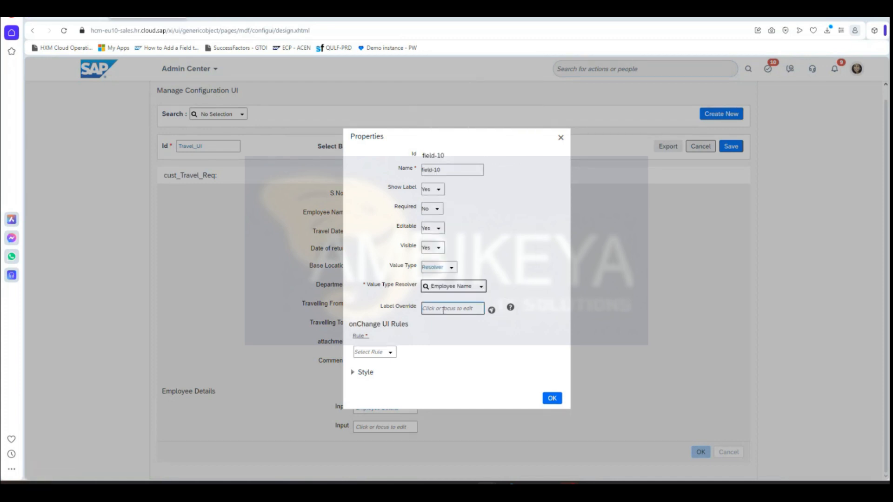
{"action": "left_click", "coordinate": [552, 399]}
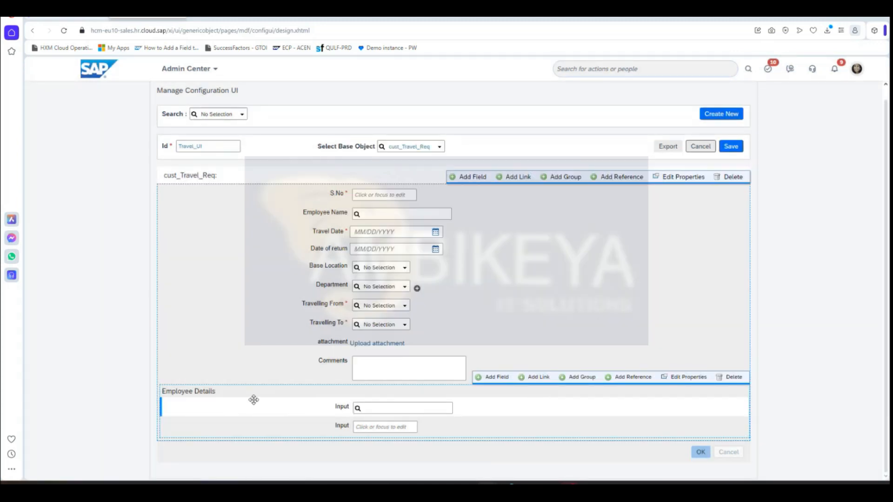
{"action": "mouse_move", "coordinate": [451, 412]}
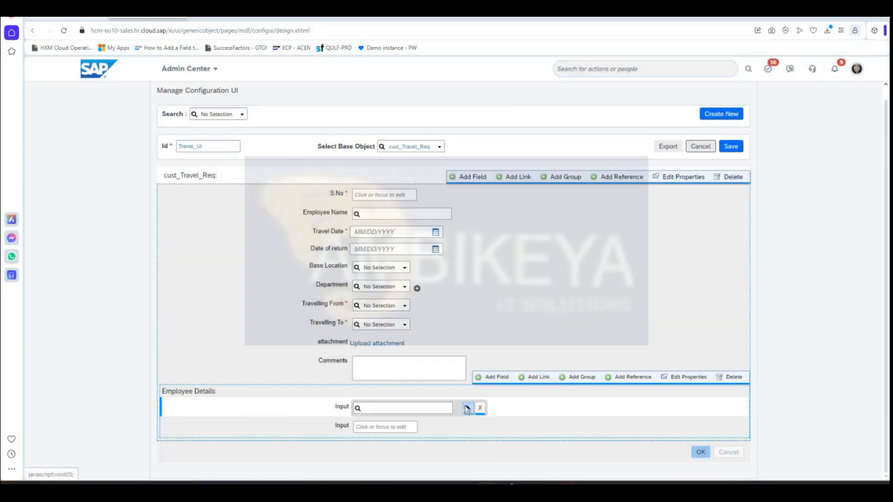
- Set the label override of the Employee Details group's first Input field to Employee Name, and delete the original Employee Name field above
{"action": "left_click", "coordinate": [464, 407]}
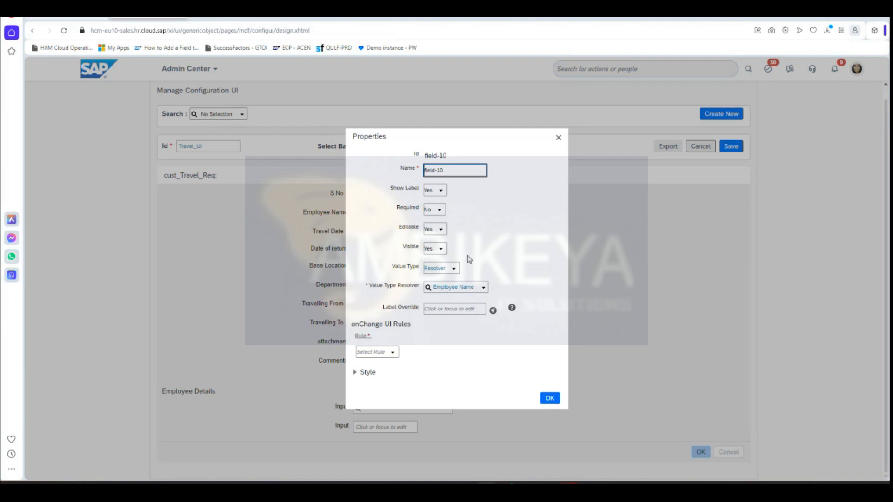
{"action": "left_click", "coordinate": [453, 310]}
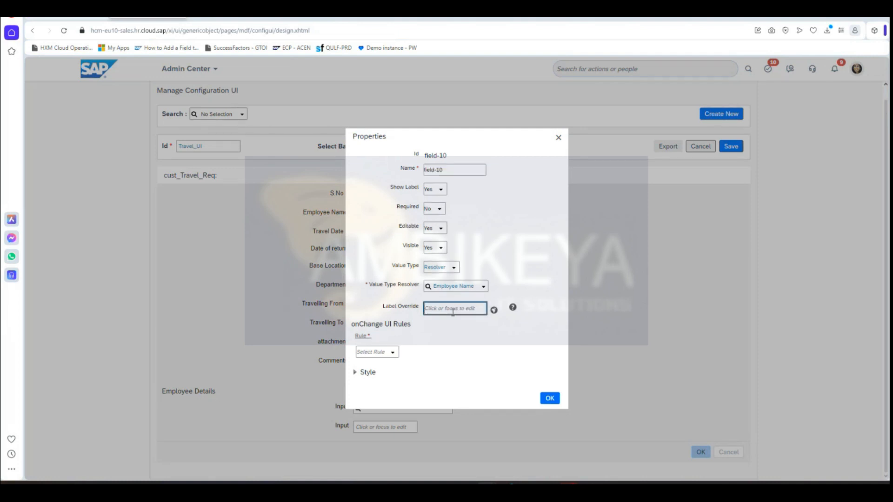
{"action": "type", "text": "Employee Name"}
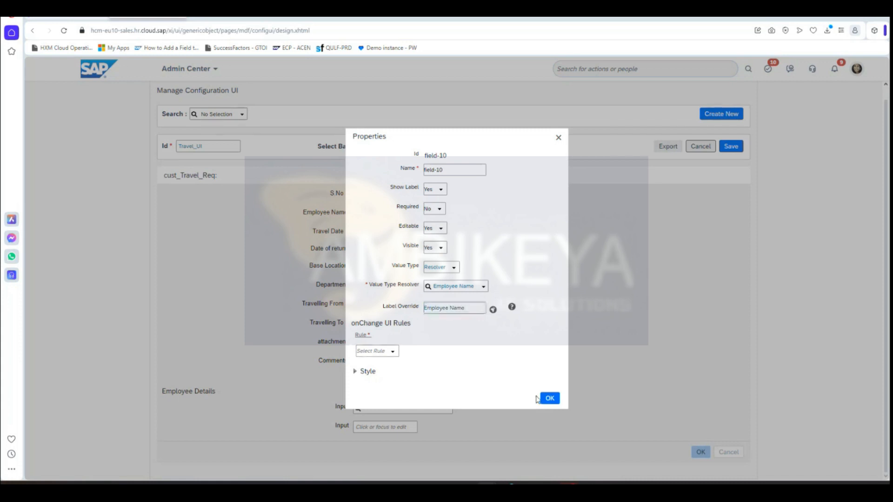
{"action": "left_click", "coordinate": [549, 398]}
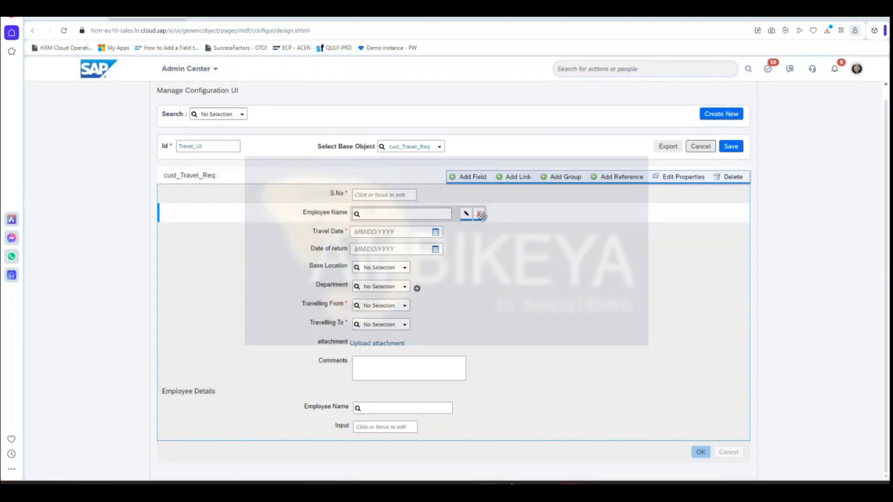
{"action": "left_click", "coordinate": [478, 215]}
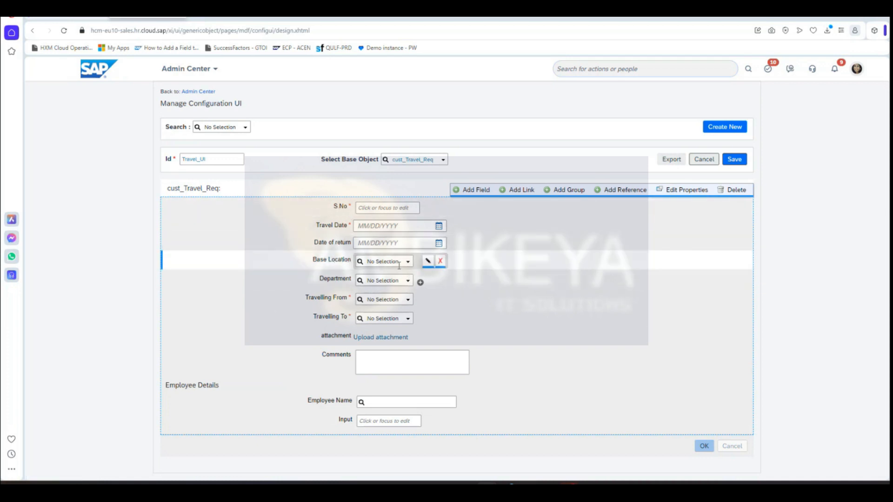
- Move the Base Location and Department fields below Employee Name at the Employee Details group, and delete the leftover Input field
{"action": "left_click_drag", "start_coordinate": [331, 253], "coordinate": [364, 404]}
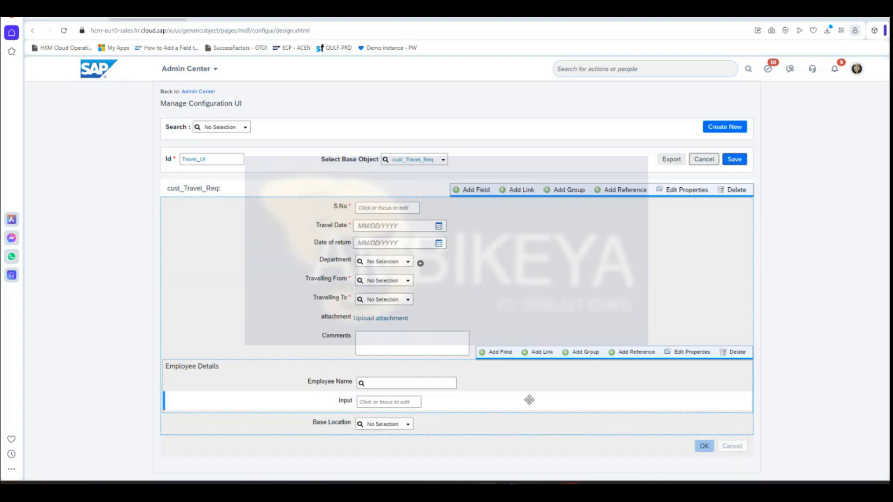
{"action": "left_click", "coordinate": [448, 402]}
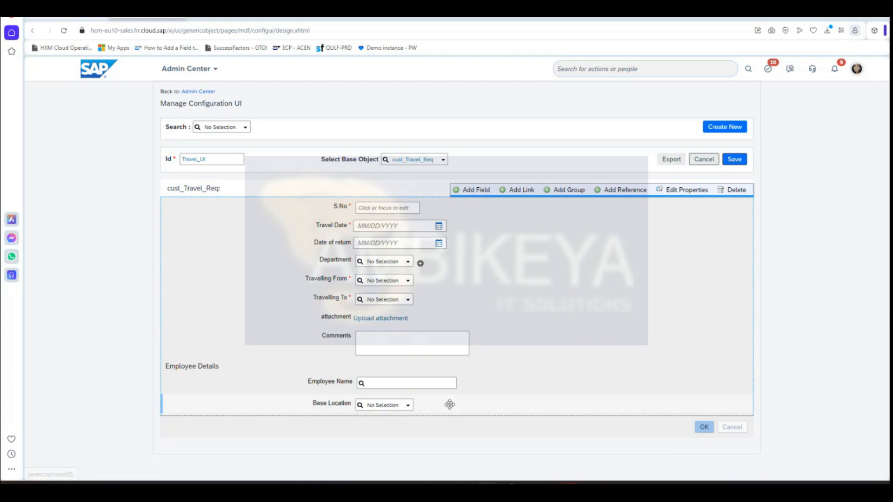
{"action": "left_click_drag", "start_coordinate": [336, 260], "coordinate": [361, 402]}
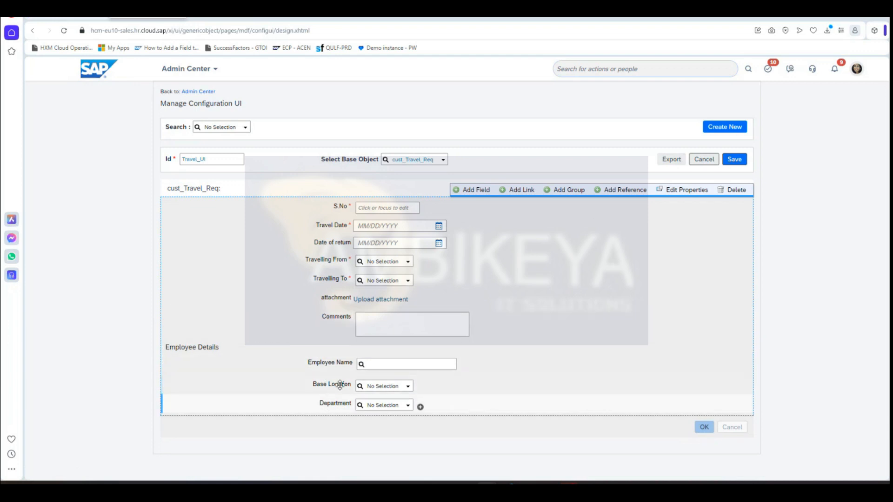
- Review the Employee Details group's properties, including its display options and title style, and close them without changes
{"action": "mouse_move", "coordinate": [590, 360]}
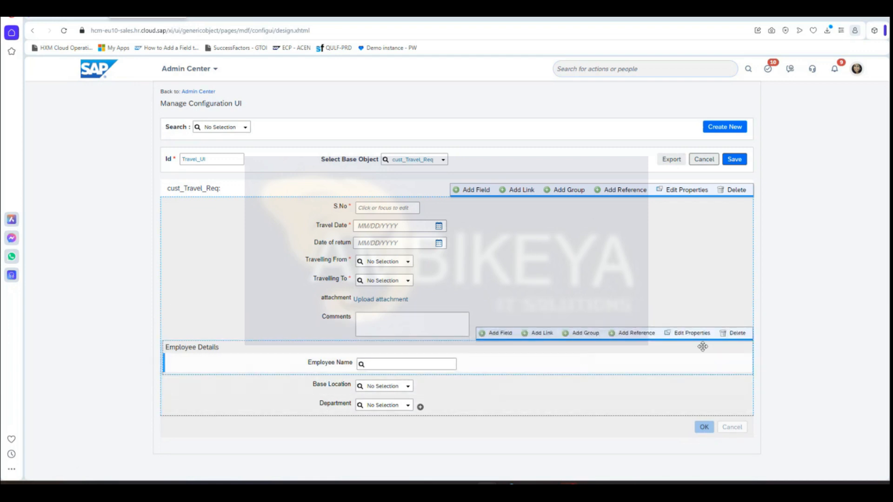
{"action": "mouse_move", "coordinate": [381, 206]}
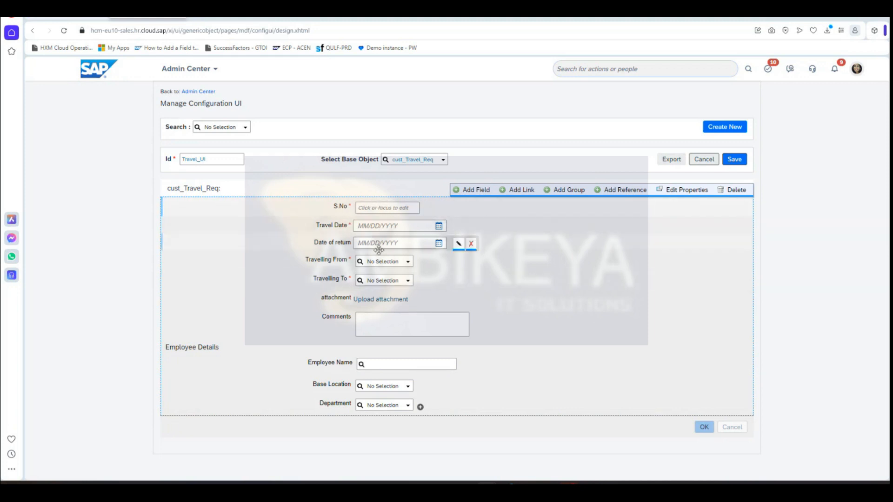
{"action": "mouse_move", "coordinate": [489, 338]}
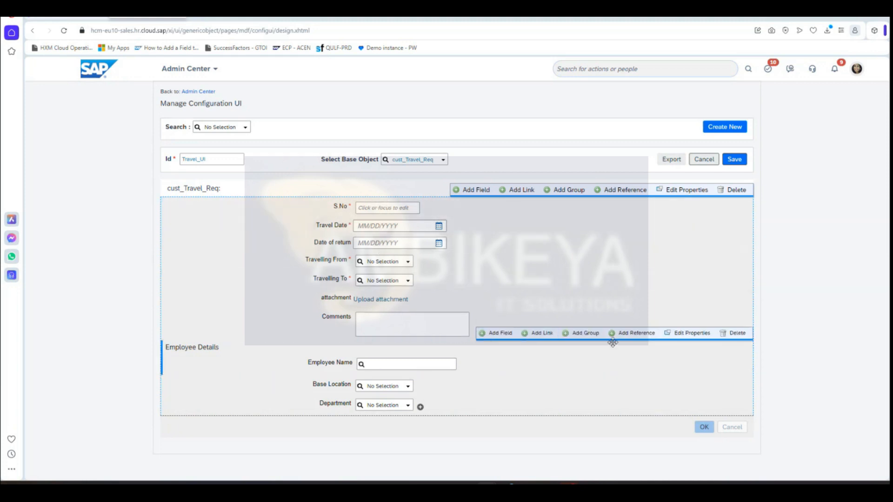
{"action": "left_click", "coordinate": [695, 334]}
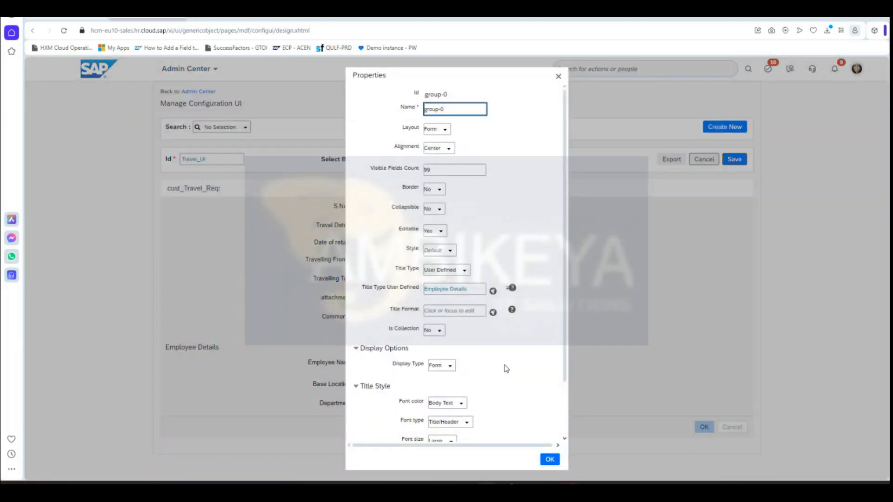
{"action": "scroll", "coordinate": [505, 369], "scroll_direction": "down", "scroll_amount": 2}
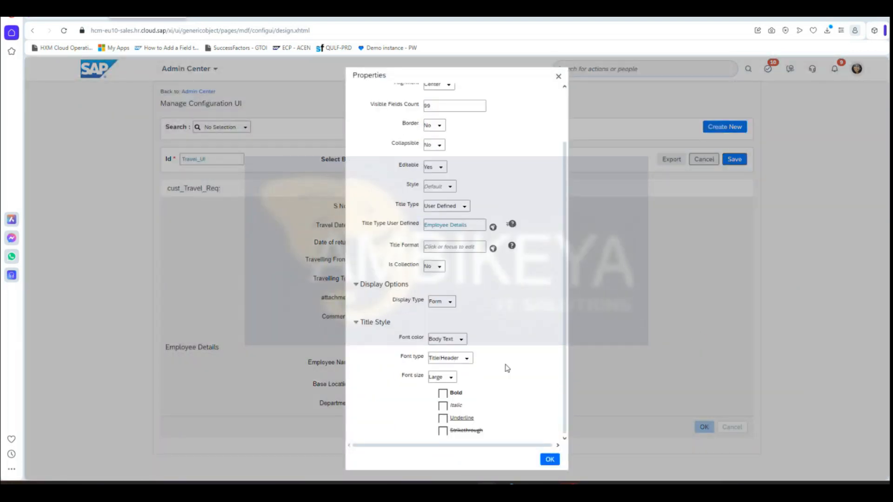
{"action": "left_click", "coordinate": [548, 460]}
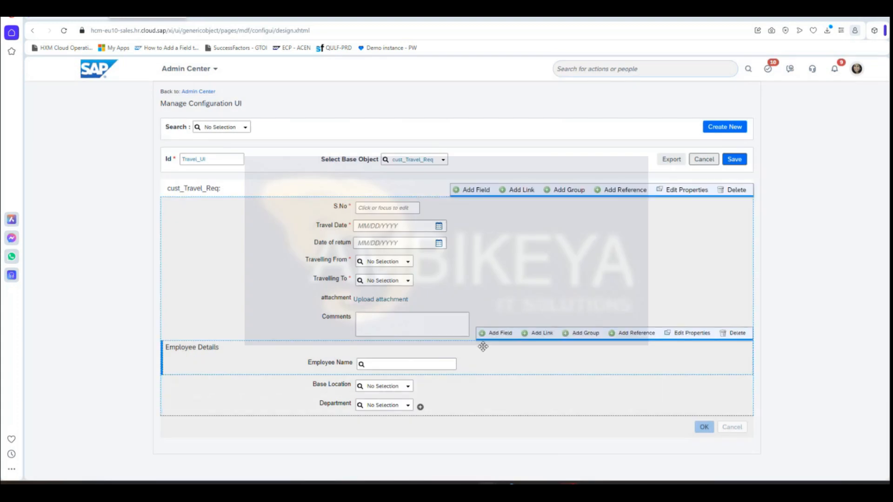
{"action": "left_click", "coordinate": [569, 190]}
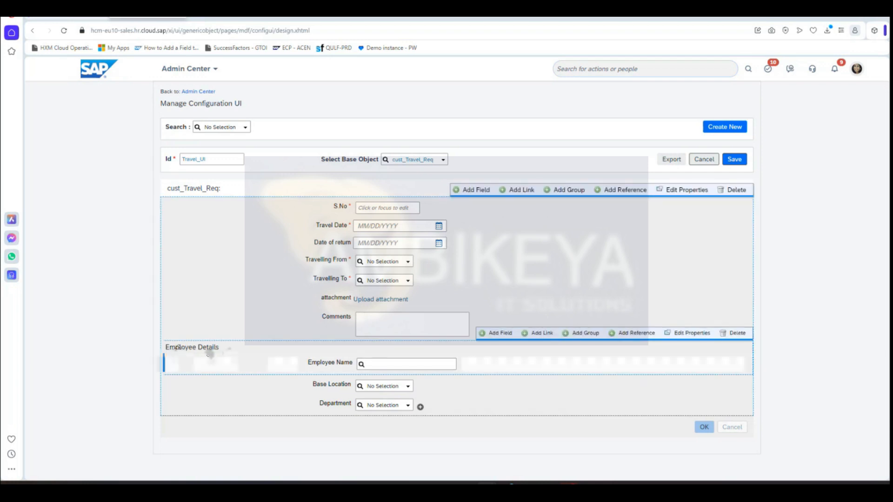
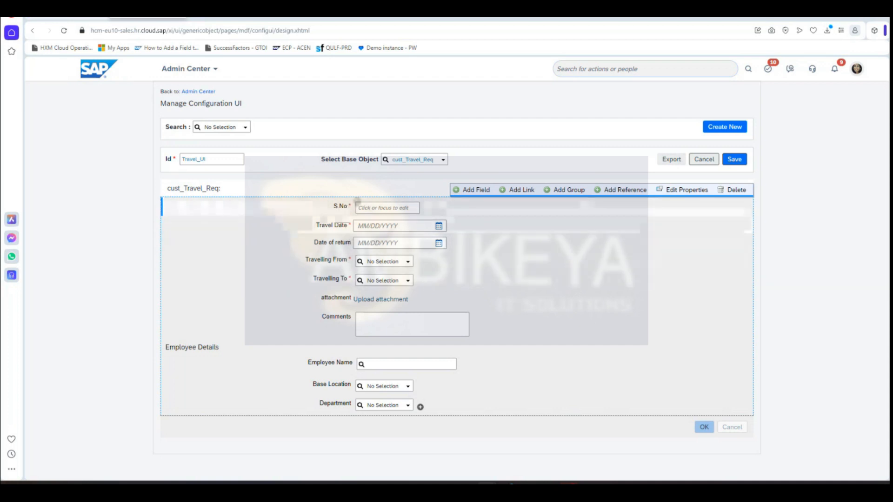
- Delete the S.No field from the layout and save the Travel_UI configuration
{"action": "mouse_move", "coordinate": [404, 208]}
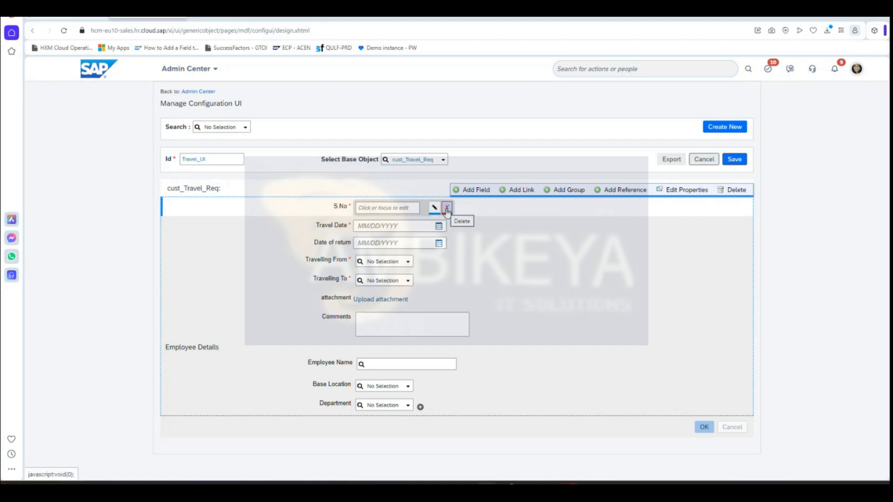
{"action": "left_click", "coordinate": [446, 208]}
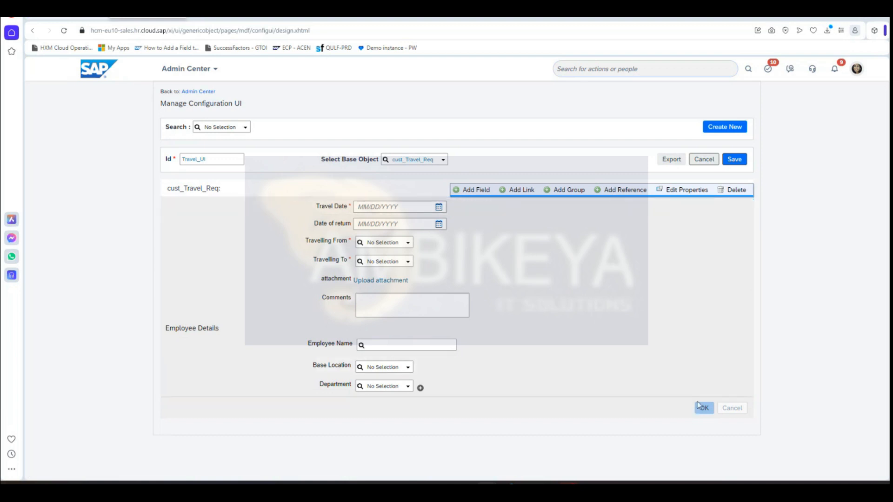
{"action": "left_click", "coordinate": [733, 160]}
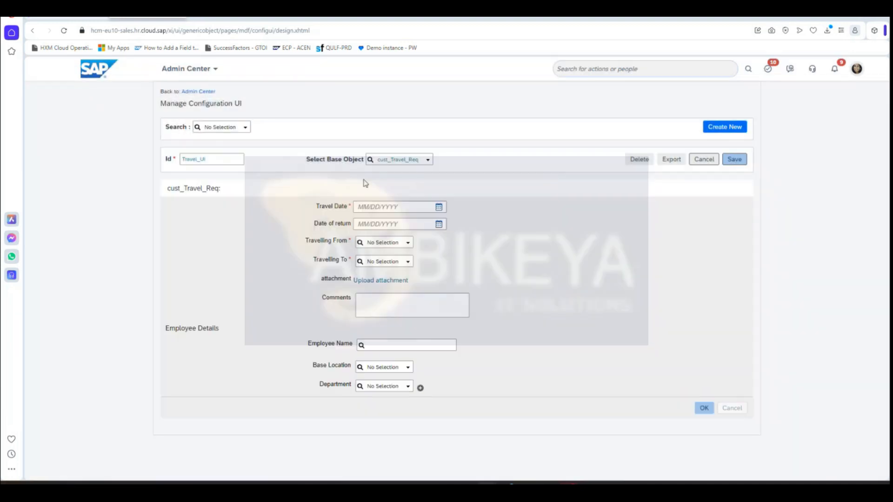
- Correct the cust_Travel_Req object definition by setting its Default Screen to Travel_UI, and save it
{"action": "left_click_drag", "start_coordinate": [209, 160], "coordinate": [182, 159]}
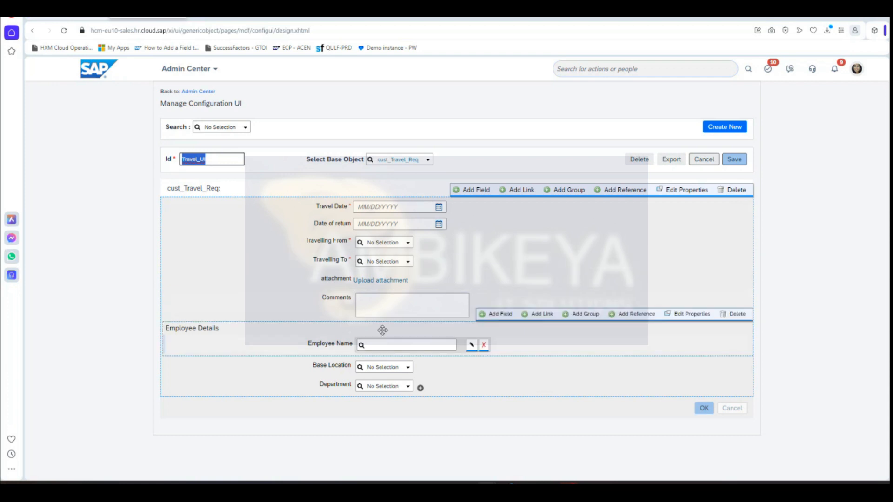
{"action": "left_click", "coordinate": [77, 19]}
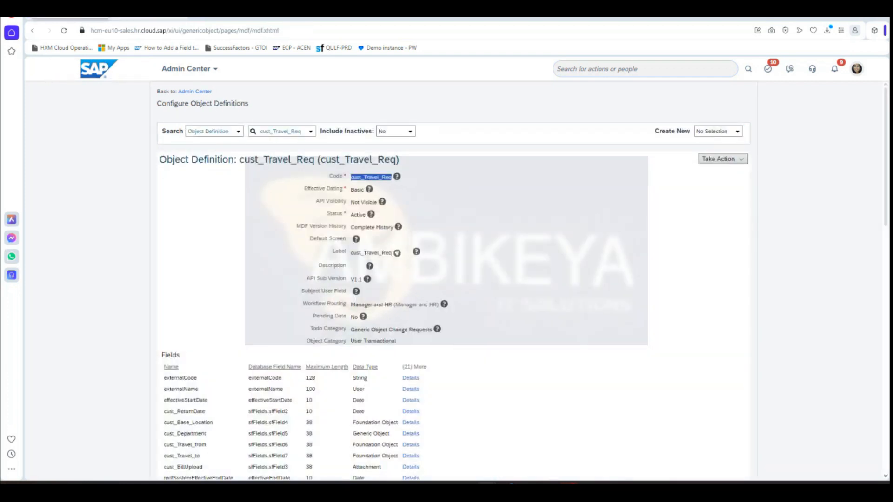
{"action": "left_click", "coordinate": [563, 219]}
{"action": "left_click", "coordinate": [740, 160]}
{"action": "left_click", "coordinate": [736, 172]}
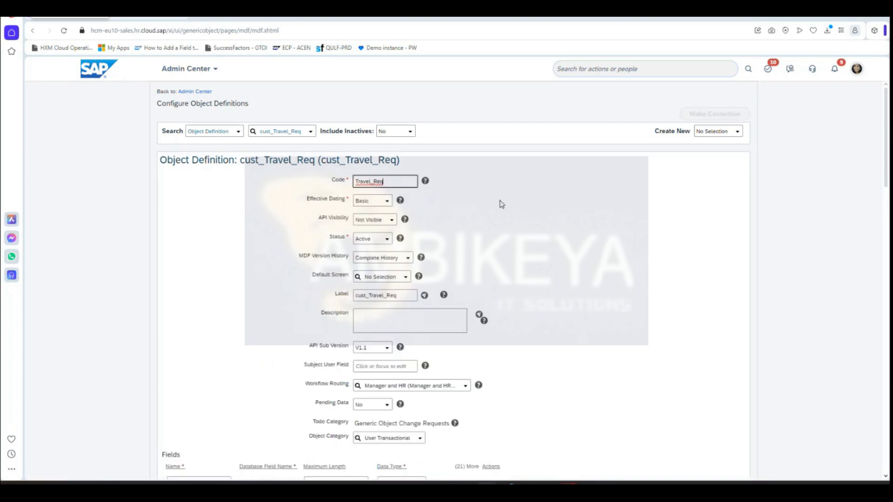
{"action": "left_click", "coordinate": [378, 275]}
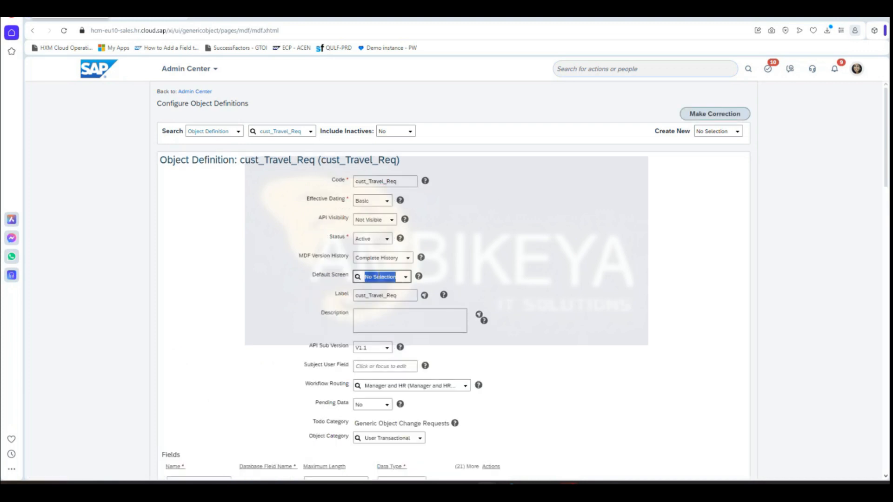
{"action": "type", "text": "Travel_UI"}
{"action": "left_click", "coordinate": [390, 292]}
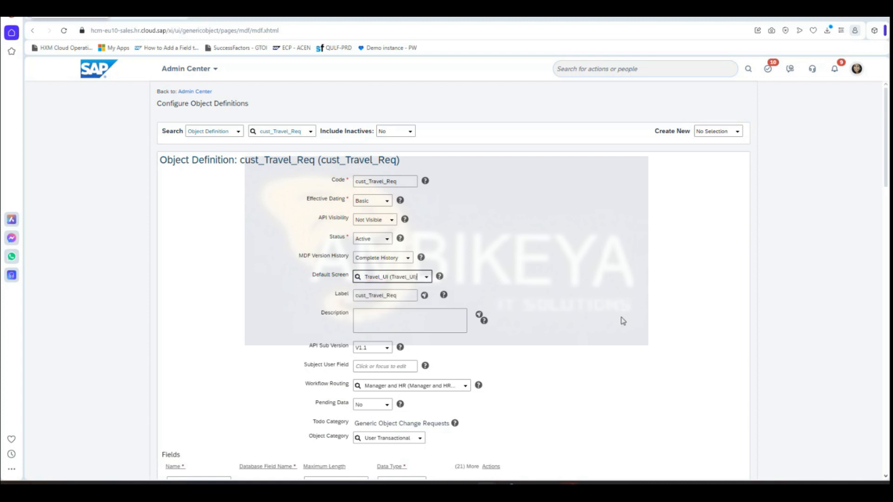
{"action": "scroll", "coordinate": [623, 322], "scroll_direction": "down", "scroll_amount": 4}
{"action": "scroll", "coordinate": [623, 322], "scroll_direction": "down", "scroll_amount": 15}
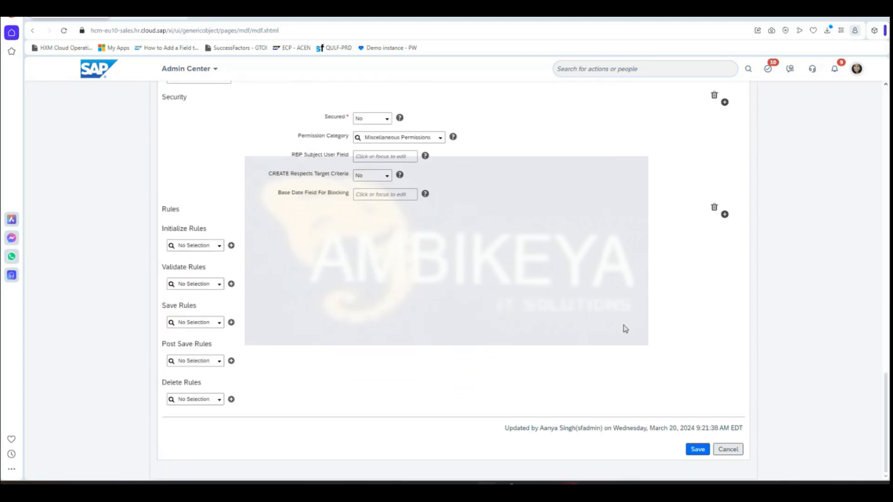
{"action": "left_click", "coordinate": [697, 449]}
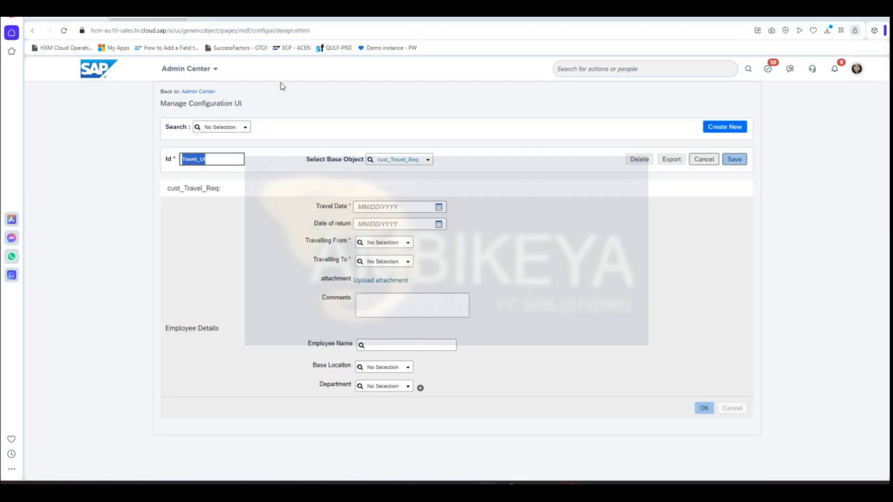
- Open Admin Center separately from the configuration UI page and go to Manage Data
{"action": "right_click", "coordinate": [195, 91]}
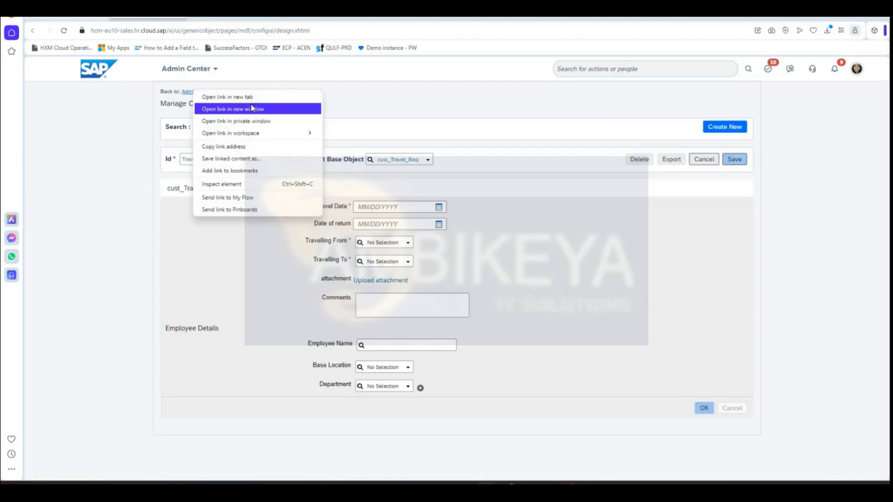
{"action": "left_click", "coordinate": [252, 109]}
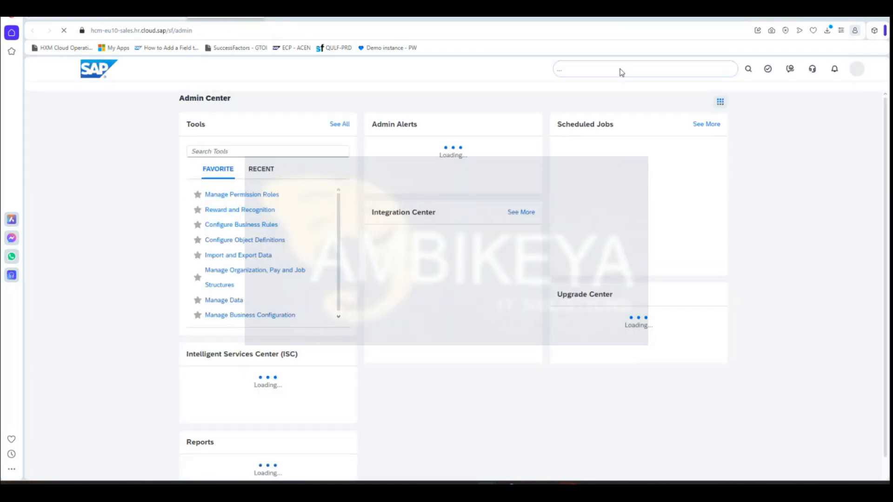
{"action": "left_click", "coordinate": [621, 70]}
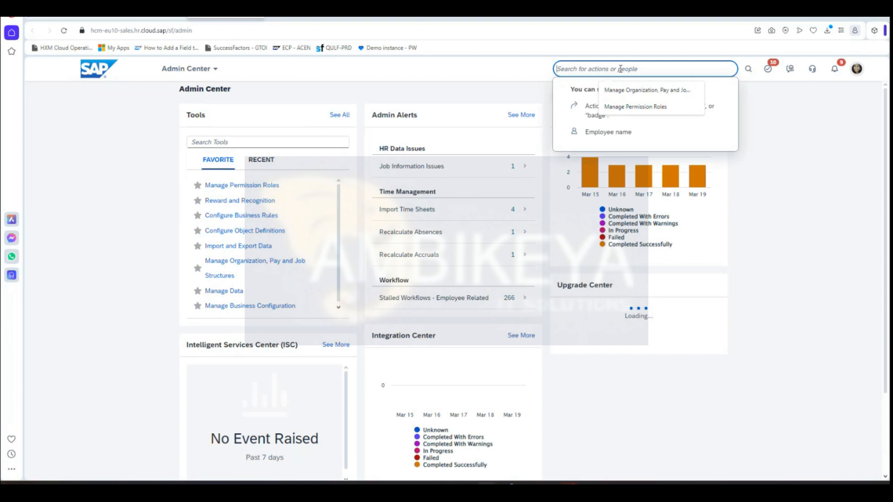
{"action": "type", "text": "manage data"}
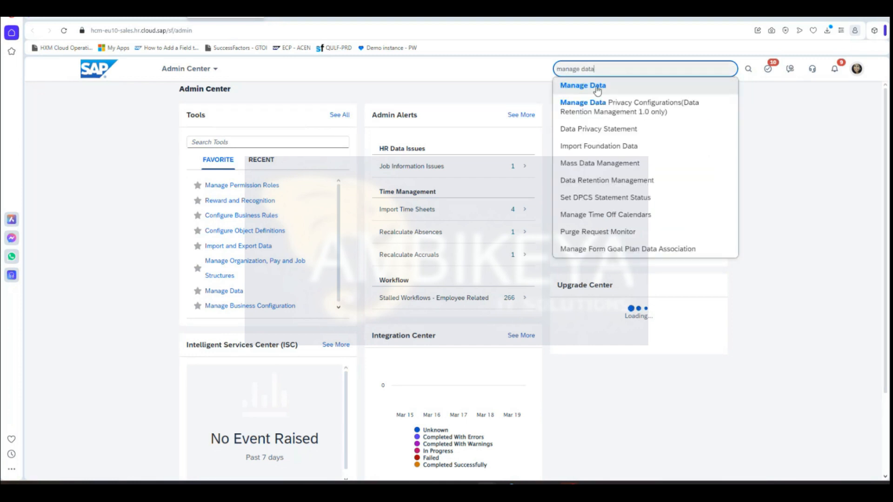
{"action": "left_click", "coordinate": [597, 89]}
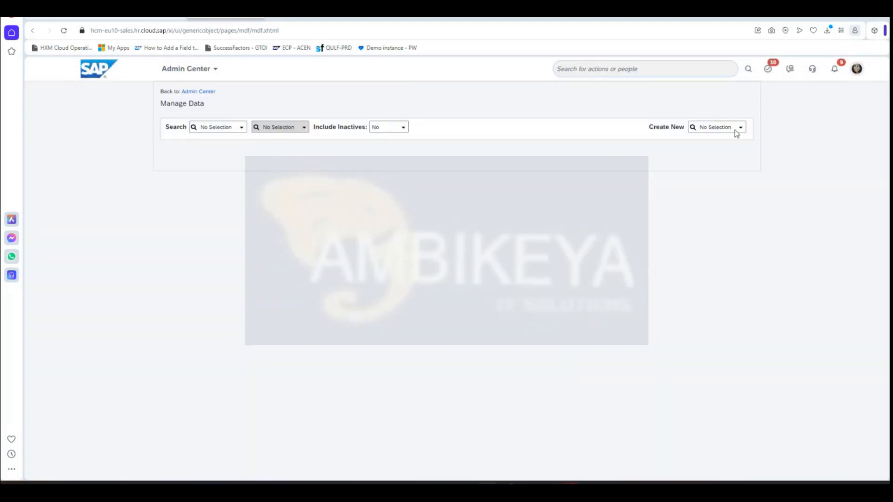
- Start a new cust_Travel_Req record and examine the Employee Details section against the configuration UI layout
{"action": "left_click", "coordinate": [727, 129]}
{"action": "type", "text": "travel"}
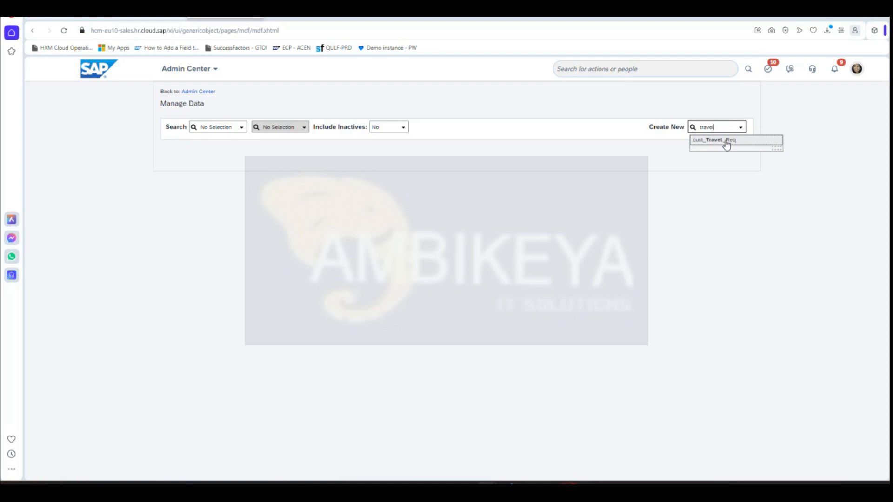
{"action": "left_click", "coordinate": [725, 140]}
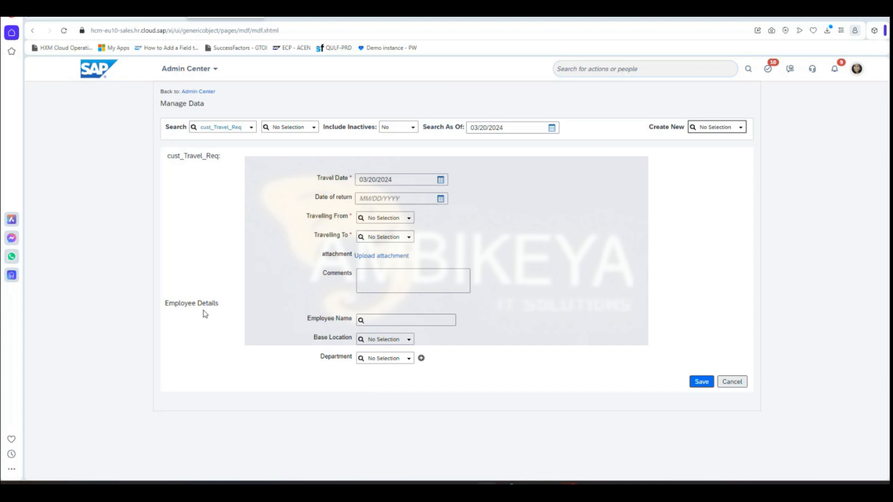
{"action": "left_click", "coordinate": [124, 18]}
{"action": "mouse_move", "coordinate": [219, 323]}
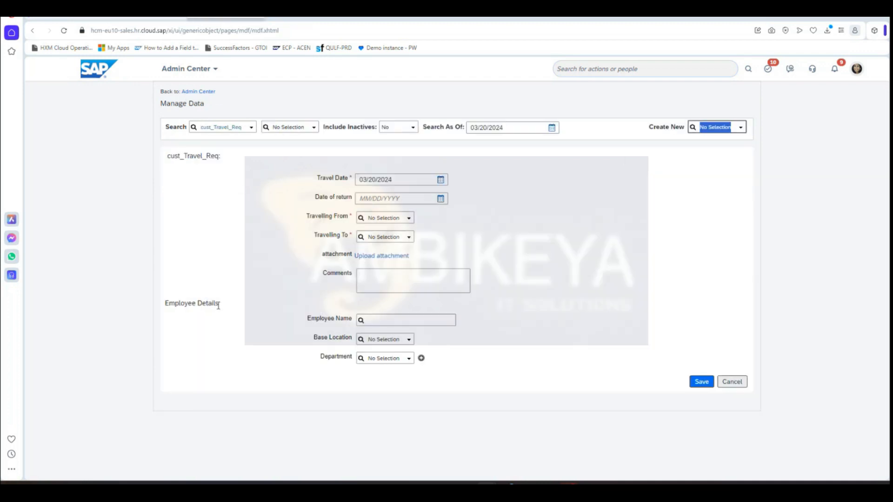
{"action": "left_click_drag", "start_coordinate": [219, 306], "coordinate": [167, 303]}
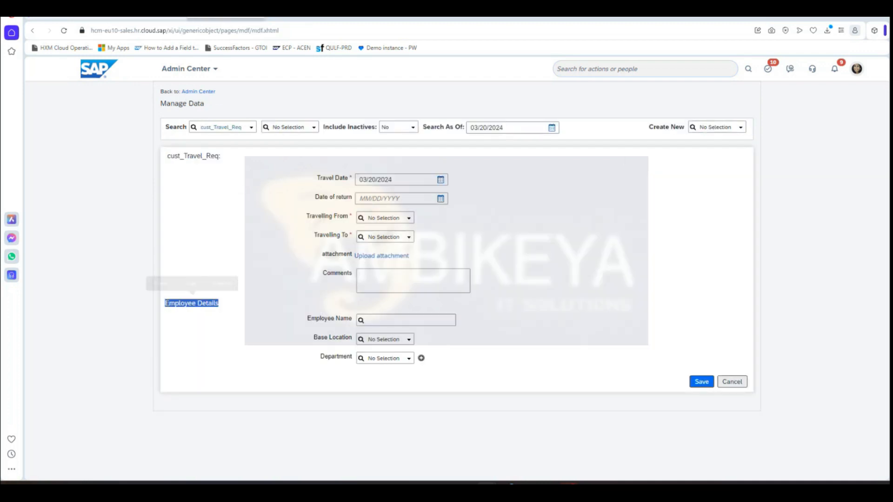
- Compare the Employee Details section of the new cust_Travel_Req record with the Travel_UI configuration layout
{"action": "left_click", "coordinate": [210, 319]}
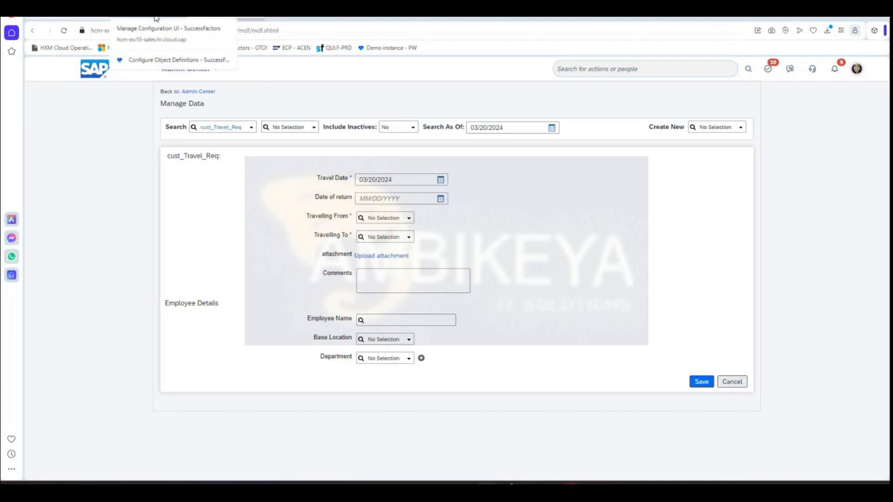
{"action": "left_click", "coordinate": [155, 18]}
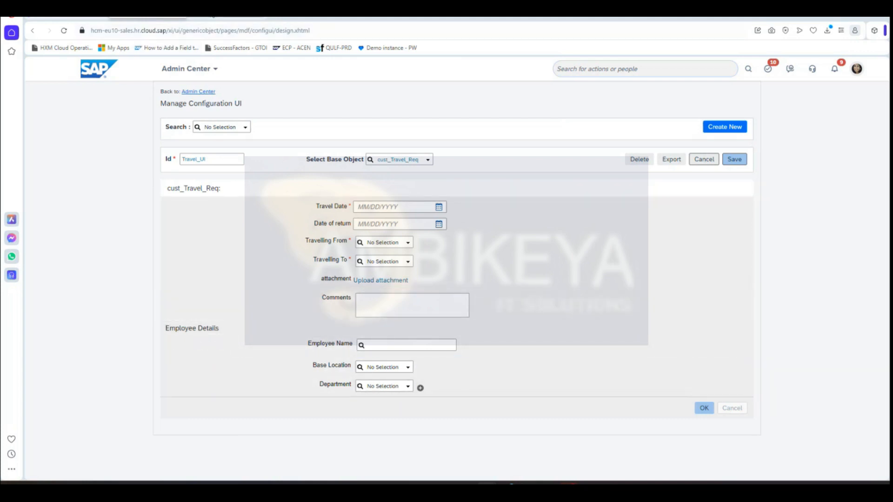
{"action": "left_click", "coordinate": [225, 19]}
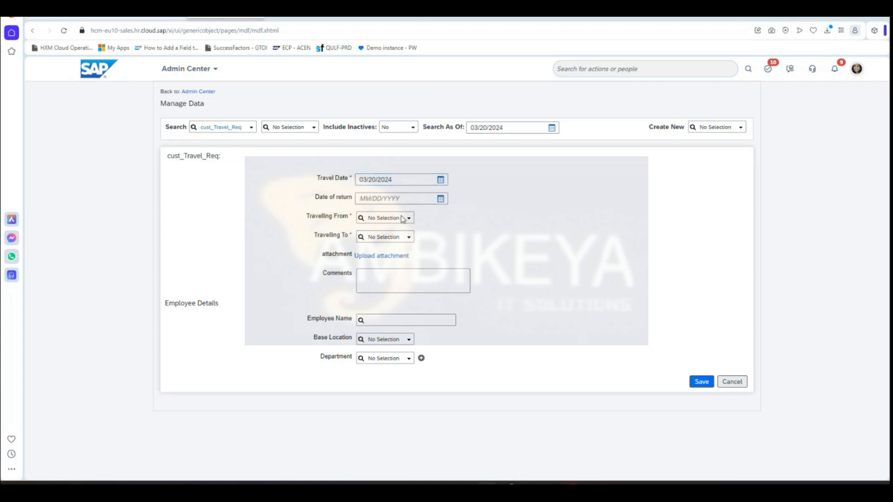
- Set Travelling From to Amsterdam (2500-0001) and Travelling To to Aomori (5000-0022) in the cust_Travel_Req record
{"action": "left_click", "coordinate": [409, 221]}
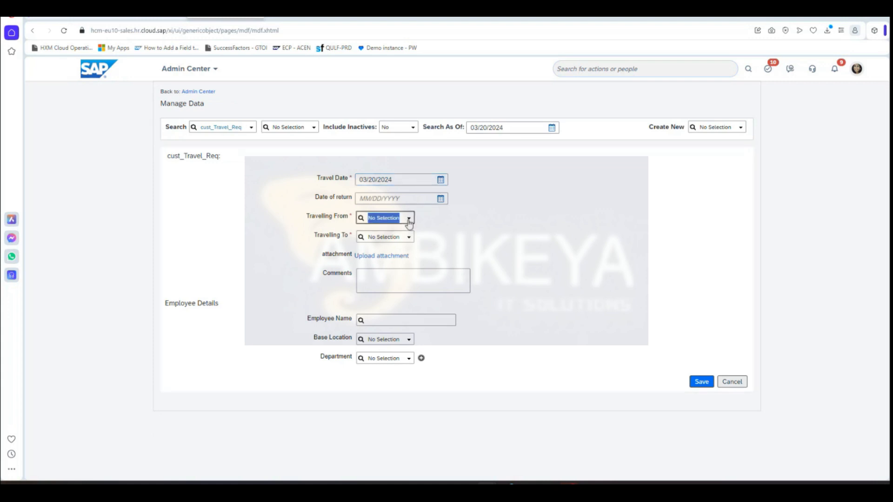
{"action": "left_click", "coordinate": [409, 238]}
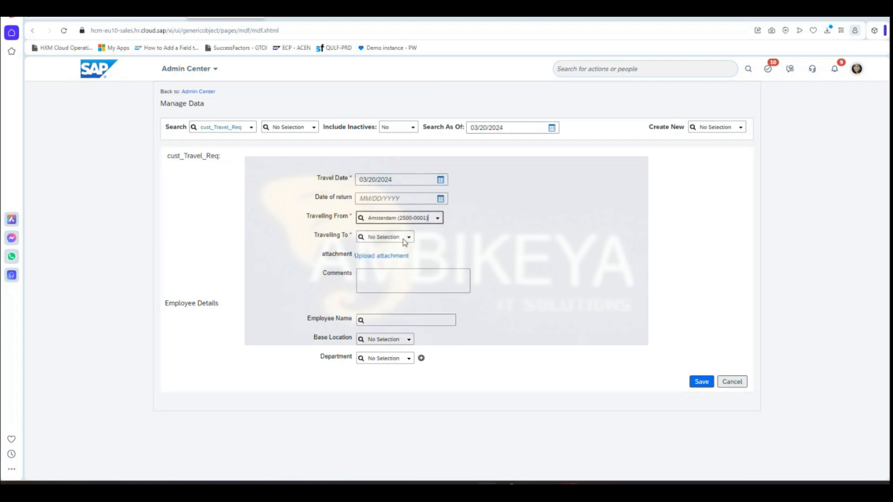
{"action": "left_click", "coordinate": [408, 238]}
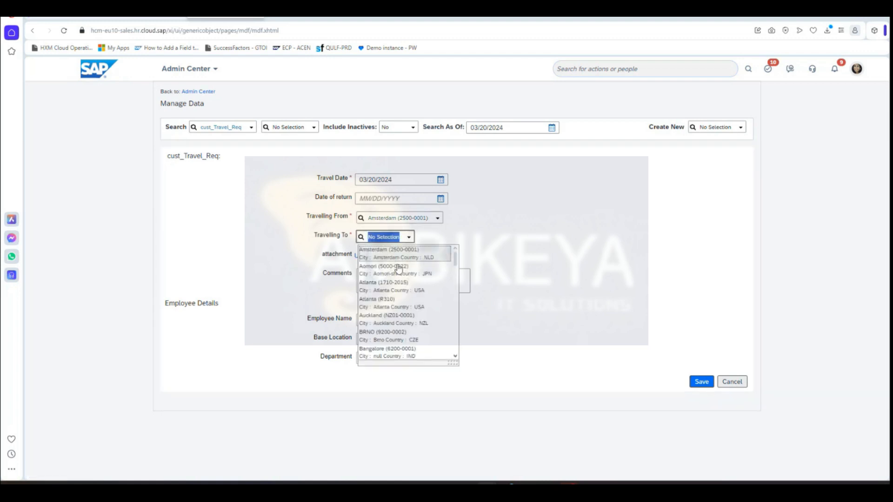
{"action": "left_click", "coordinate": [398, 271]}
- Fill in the Employee Name with an employee found by "ale" and set the Department to Ansan Branch (41030031)
{"action": "left_click", "coordinate": [386, 321]}
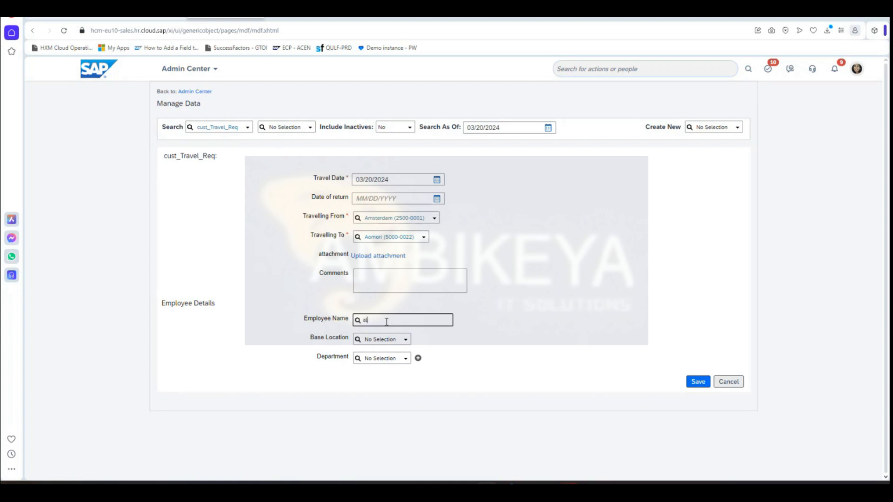
{"action": "type", "text": "ale"}
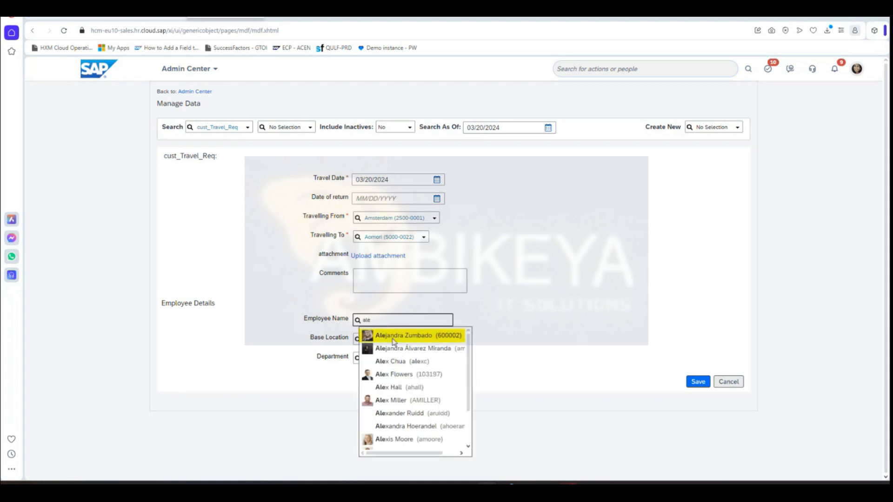
{"action": "left_click", "coordinate": [393, 338]}
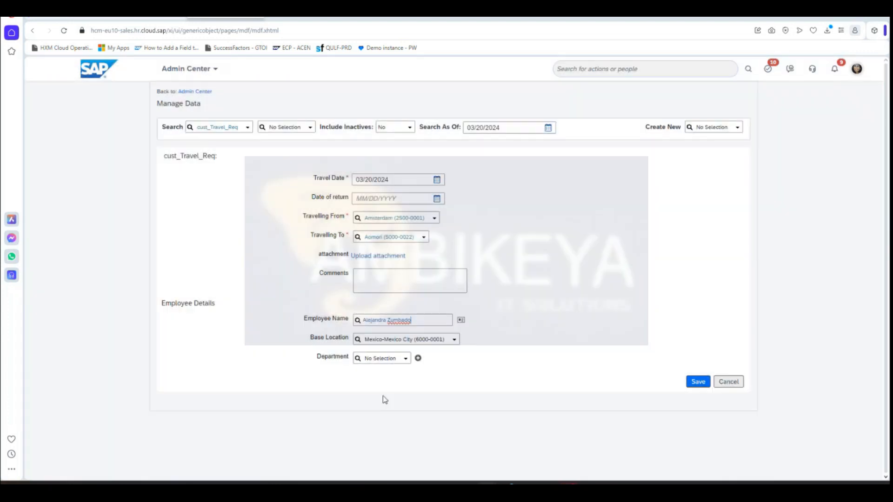
{"action": "left_click", "coordinate": [405, 362]}
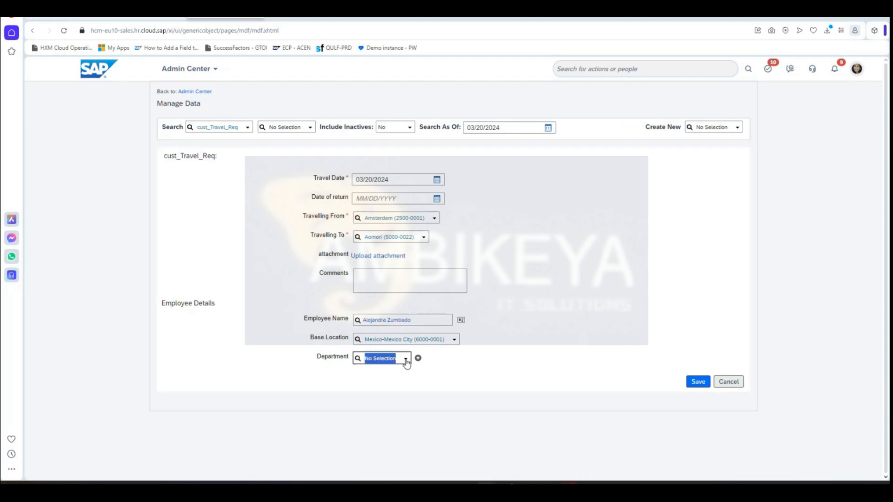
{"action": "left_click", "coordinate": [408, 386]}
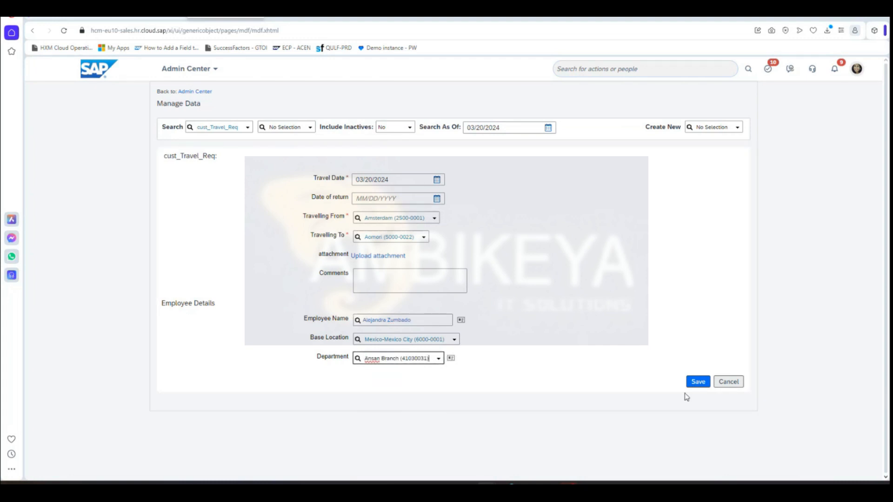
- Try to save the cust_Travel_Req record, expanding its workflow participants and submitting the request
{"action": "left_click", "coordinate": [697, 382]}
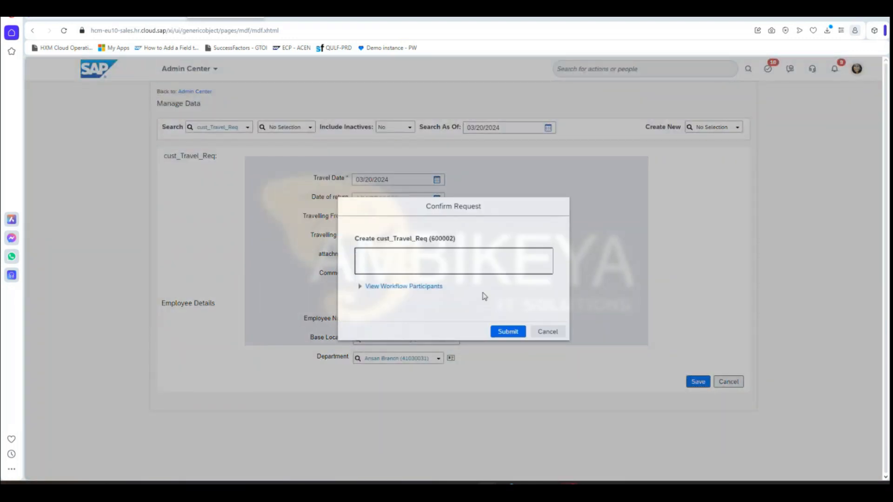
{"action": "left_click", "coordinate": [411, 287]}
{"action": "left_click", "coordinate": [511, 366]}
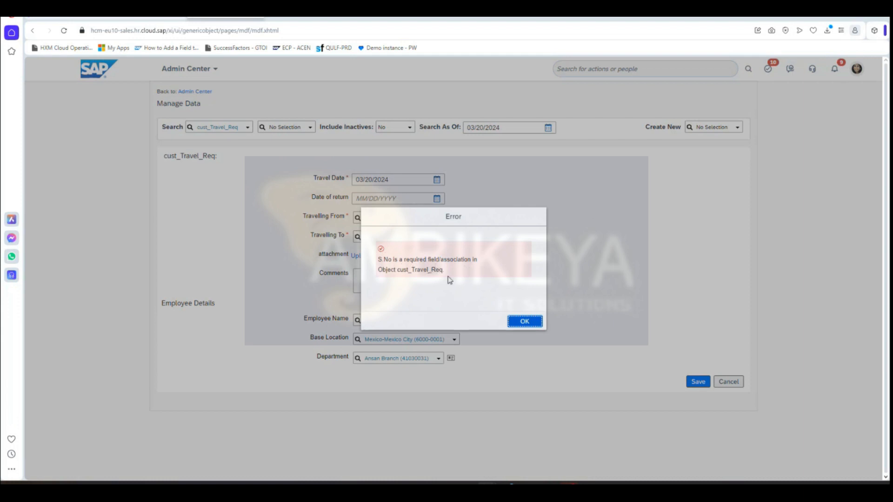
{"action": "left_click", "coordinate": [525, 321]}
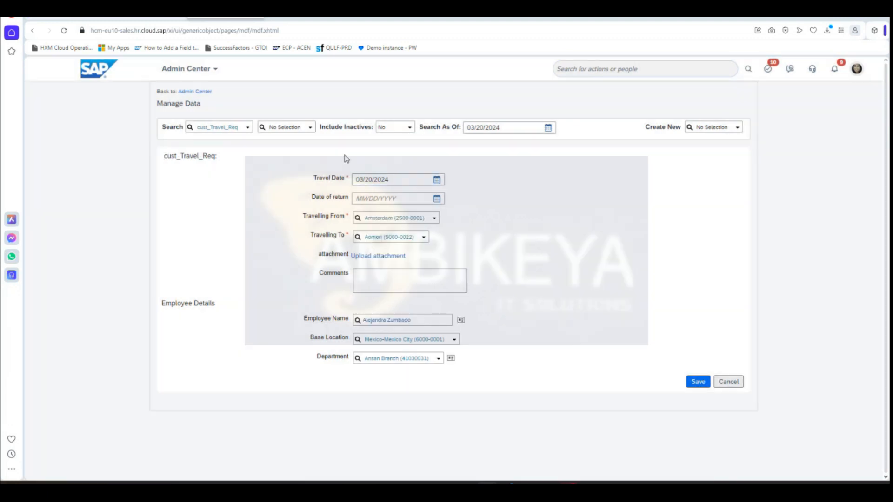
- Add a field to cust_Travel_Req in the Travel_UI configuration, with Value Type Resolver set to S.No
{"action": "left_click", "coordinate": [125, 19]}
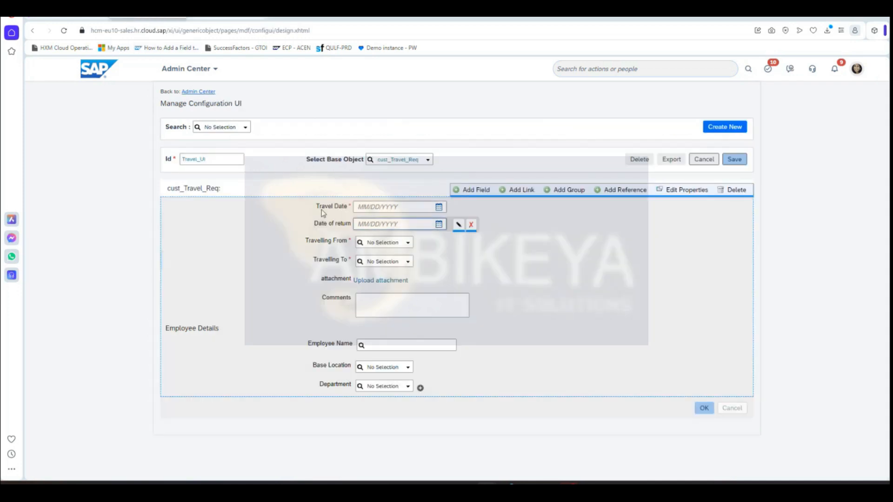
{"action": "left_click", "coordinate": [227, 20]}
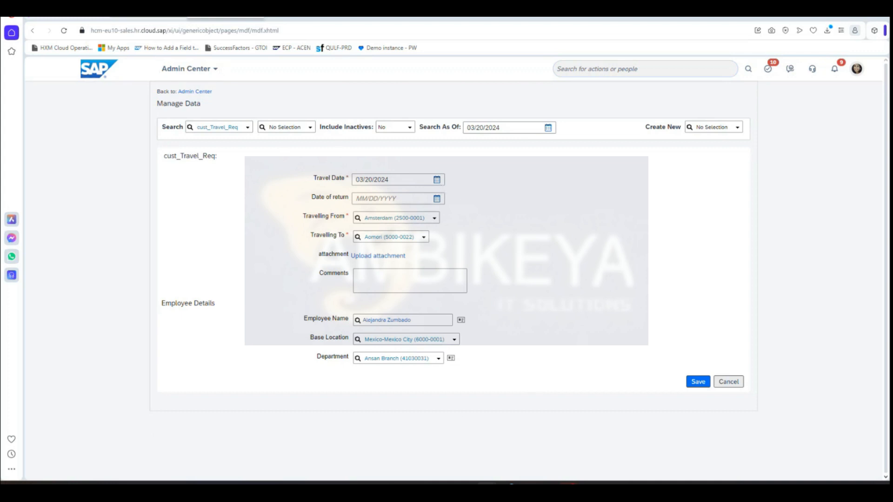
{"action": "left_click", "coordinate": [160, 20]}
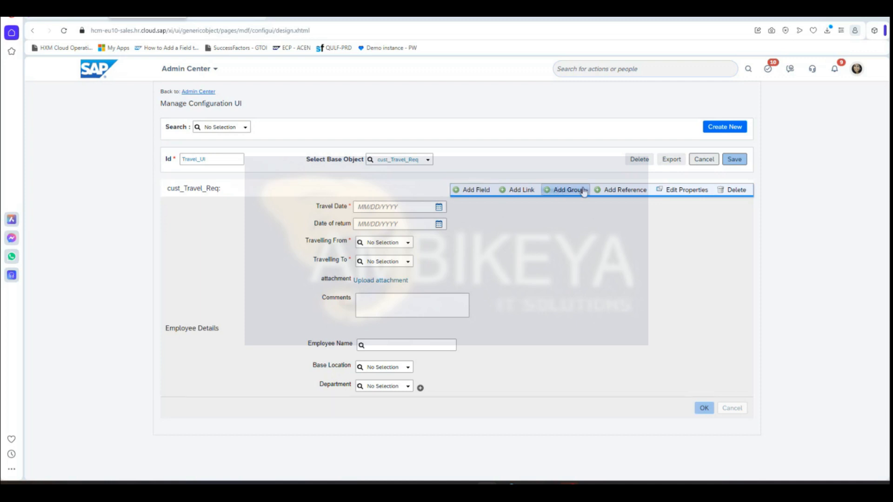
{"action": "left_click", "coordinate": [472, 197]}
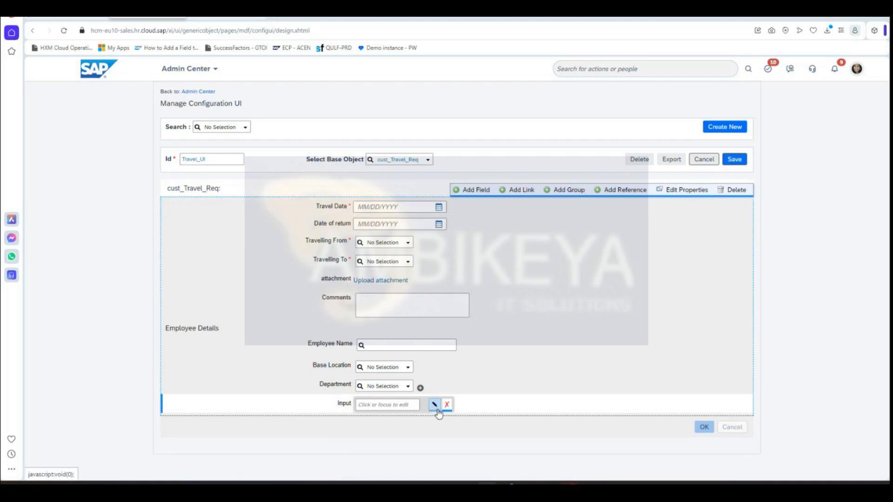
{"action": "left_click", "coordinate": [435, 408]}
{"action": "left_click", "coordinate": [465, 269]}
{"action": "left_click", "coordinate": [446, 291]}
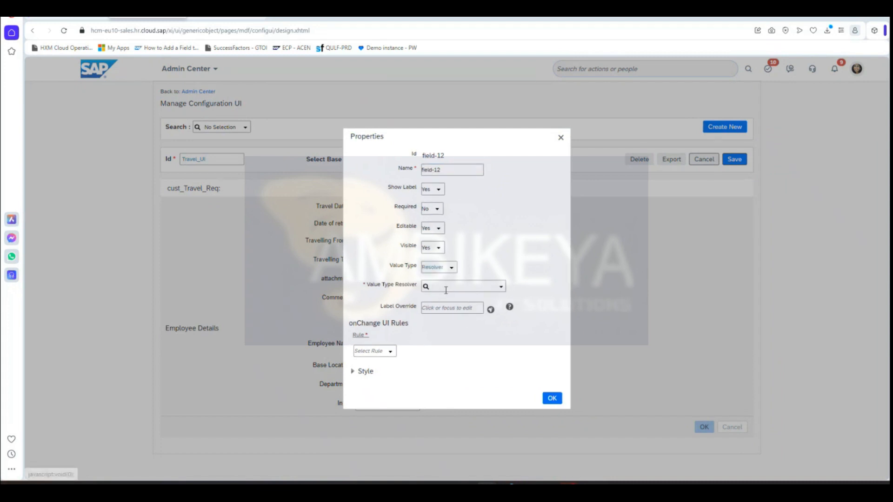
{"action": "left_click", "coordinate": [501, 287]}
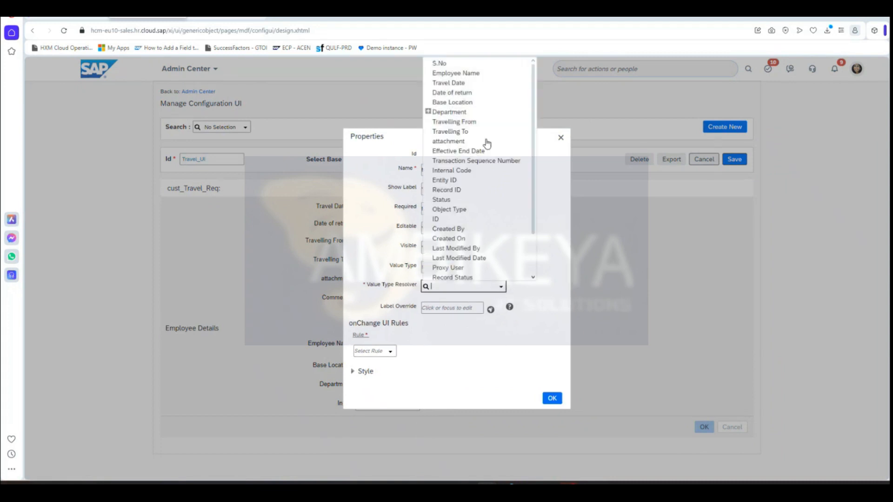
{"action": "left_click", "coordinate": [439, 64]}
{"action": "left_click", "coordinate": [551, 398]}
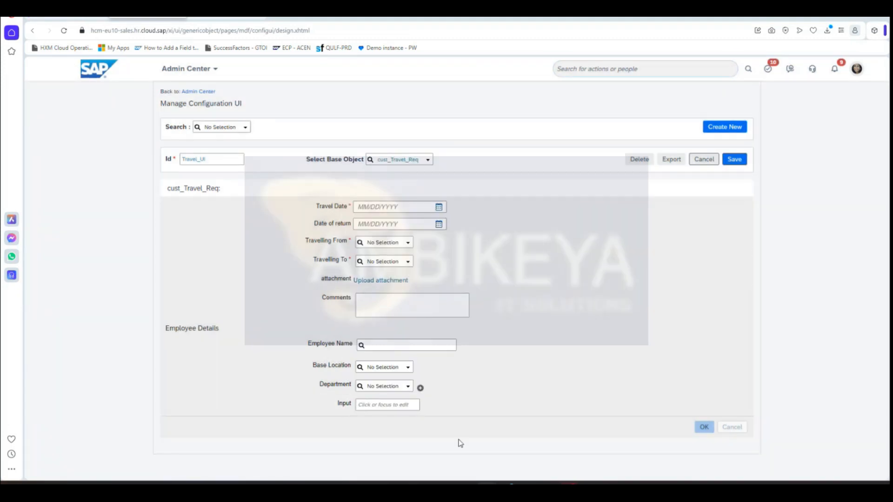
- Set the new input field's Label Override to S.No and save the Travel_UI configuration
{"action": "left_click", "coordinate": [421, 404]}
{"action": "left_click", "coordinate": [433, 404]}
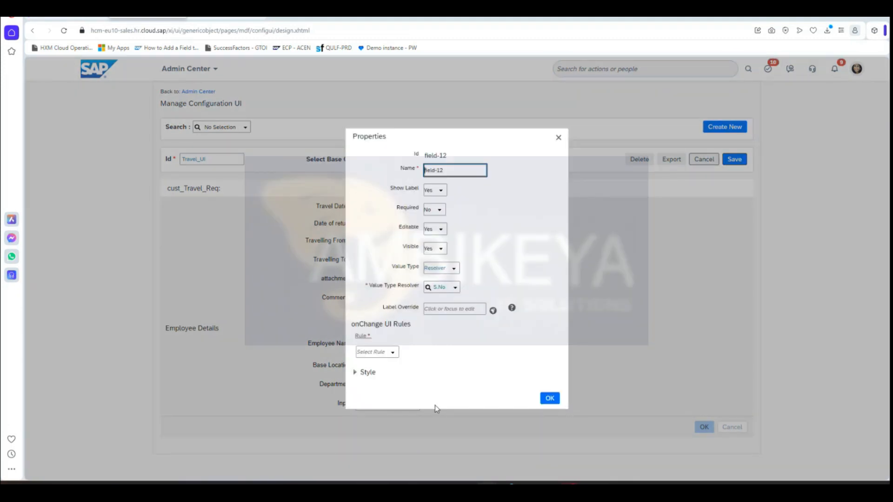
{"action": "left_click", "coordinate": [442, 310]}
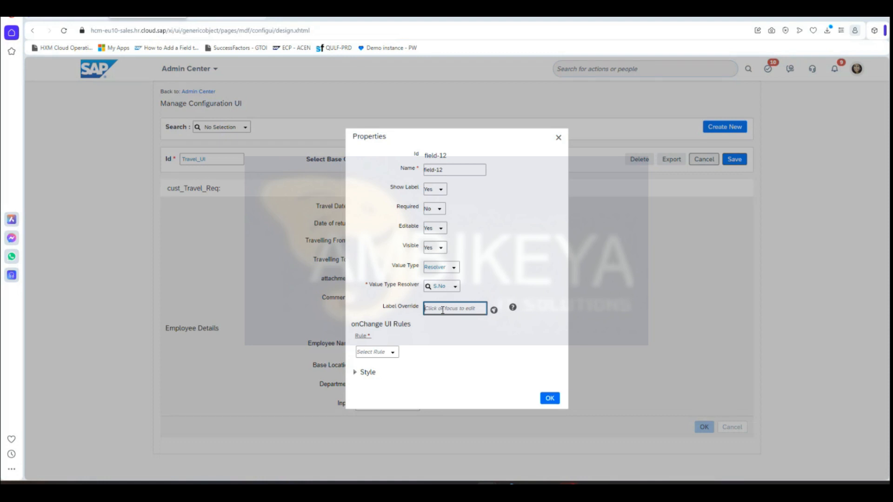
{"action": "left_click", "coordinate": [442, 311]}
{"action": "type", "text": "S.No"}
{"action": "left_click", "coordinate": [549, 398]}
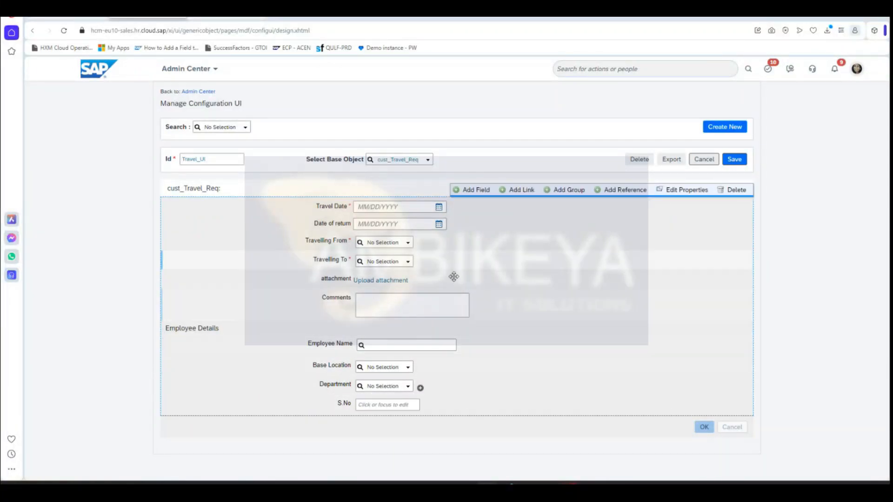
{"action": "mouse_move", "coordinate": [415, 402]}
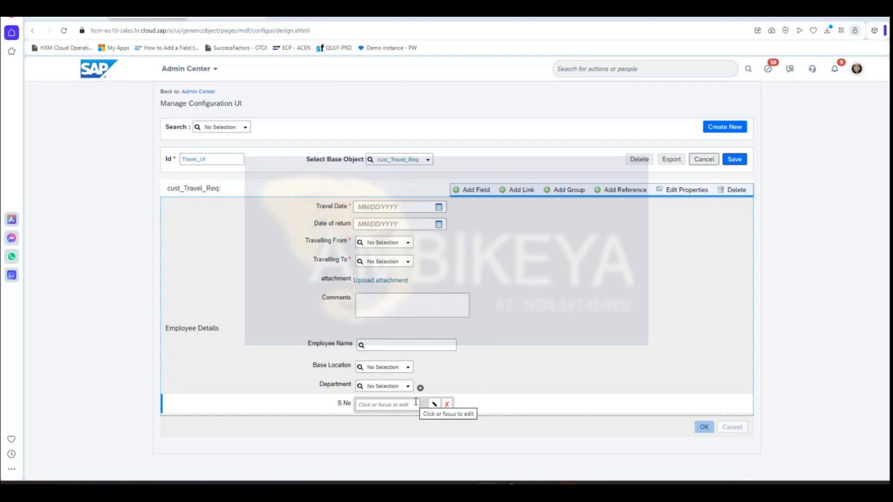
{"action": "left_click", "coordinate": [735, 164]}
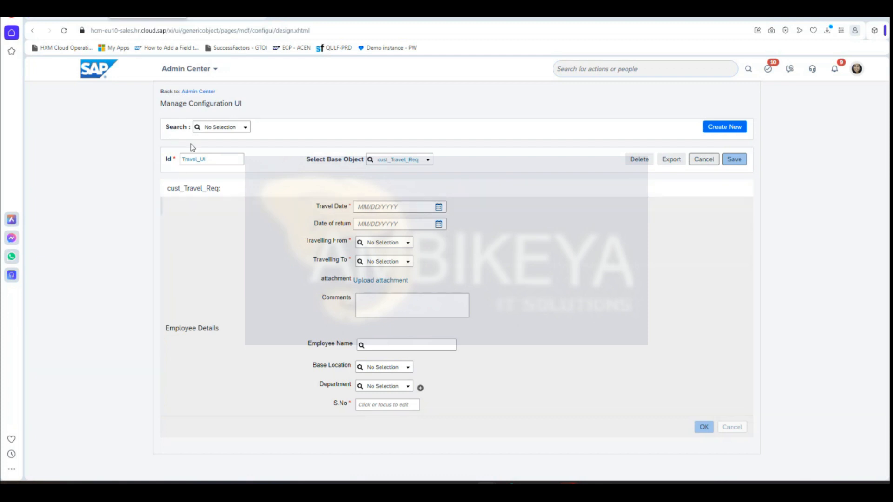
- Reorder Travel_UI so S.No precedes Travel Date and Employee Name comes first under Employee Details, and save
{"action": "mouse_move", "coordinate": [214, 183]}
{"action": "mouse_move", "coordinate": [316, 198]}
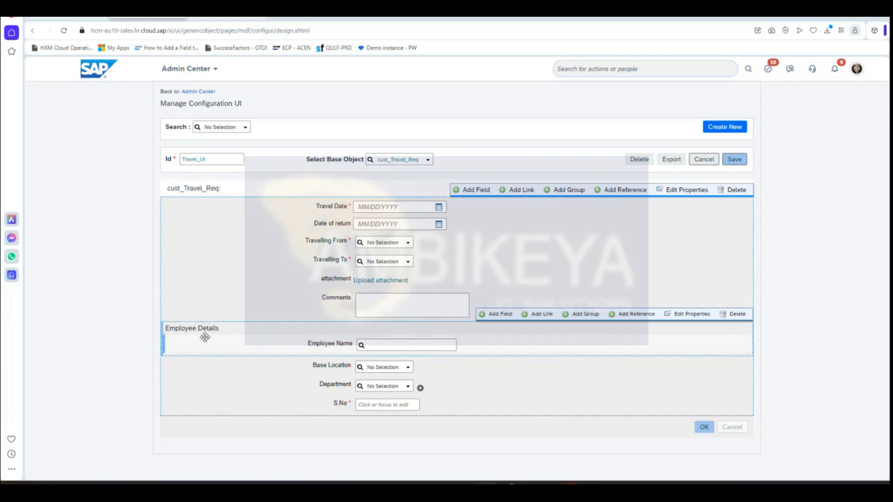
{"action": "left_click_drag", "start_coordinate": [204, 335], "coordinate": [232, 199]}
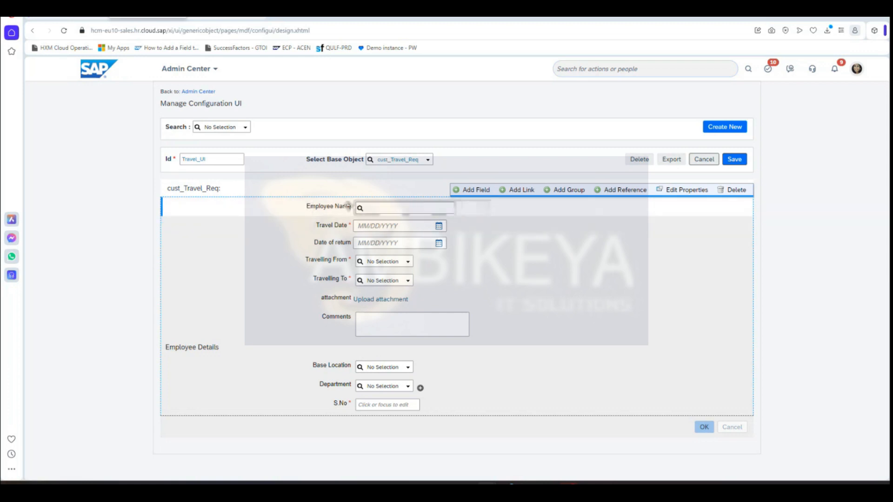
{"action": "mouse_move", "coordinate": [331, 206]}
{"action": "left_mouse_down"}
{"action": "mouse_move", "coordinate": [360, 377]}
{"action": "mouse_move", "coordinate": [340, 318]}
{"action": "mouse_move", "coordinate": [340, 202]}
{"action": "left_mouse_up"}
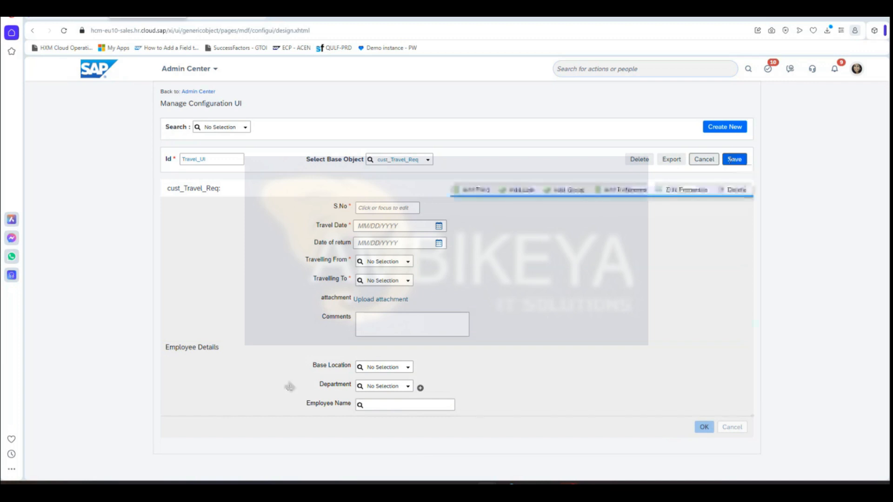
{"action": "left_click_drag", "start_coordinate": [308, 404], "coordinate": [317, 365]}
{"action": "left_click", "coordinate": [736, 158]}
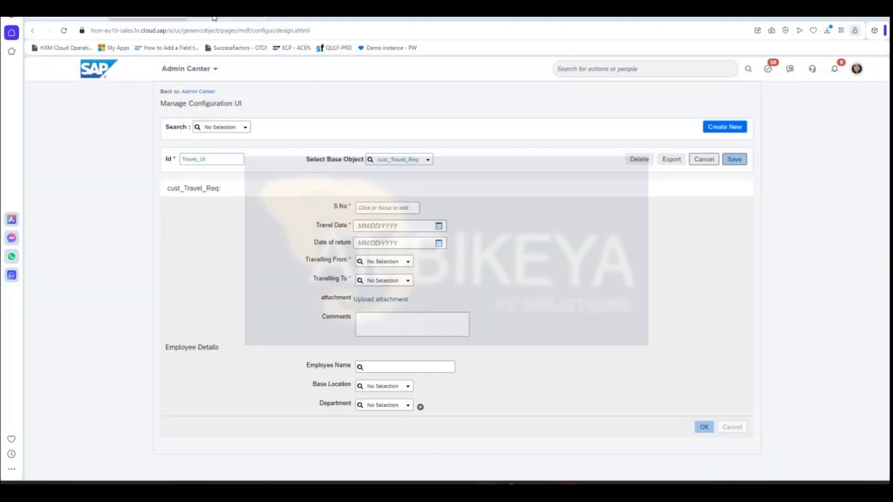
- Reload the cust_Travel_Req record form in Manage Data and examine its field order and Employee Details section
{"action": "left_click", "coordinate": [214, 18]}
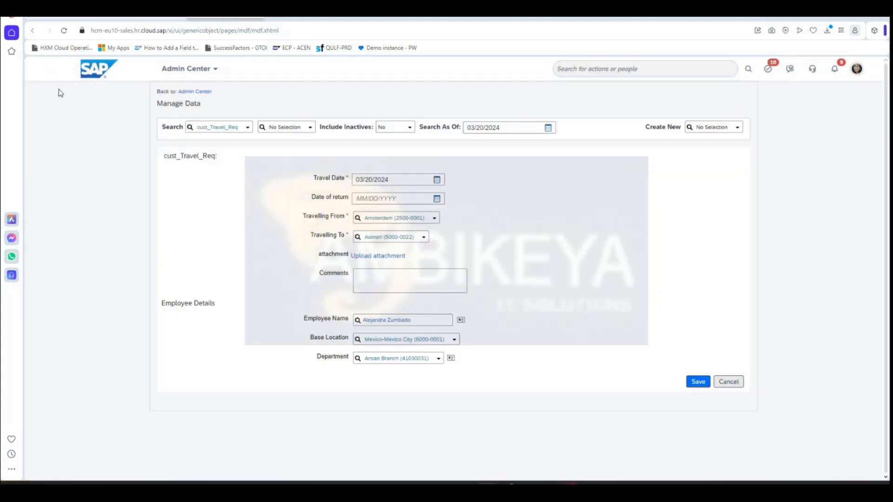
{"action": "left_click", "coordinate": [64, 30]}
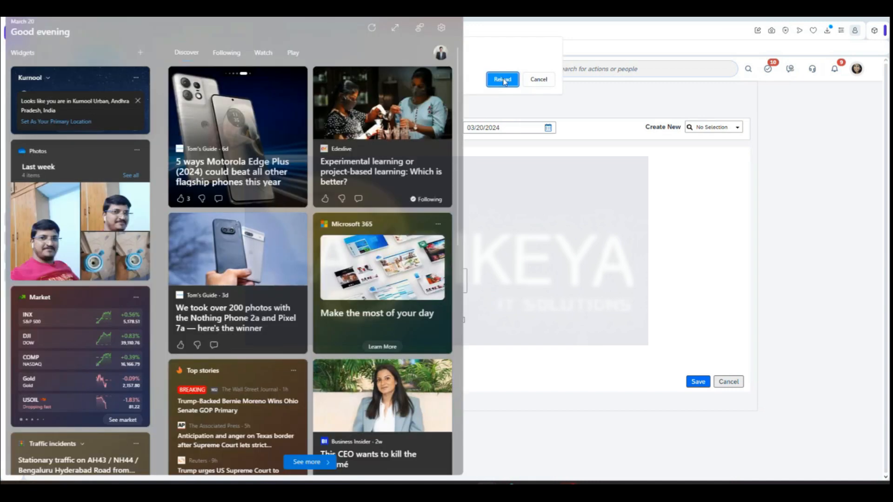
{"action": "left_click", "coordinate": [503, 80]}
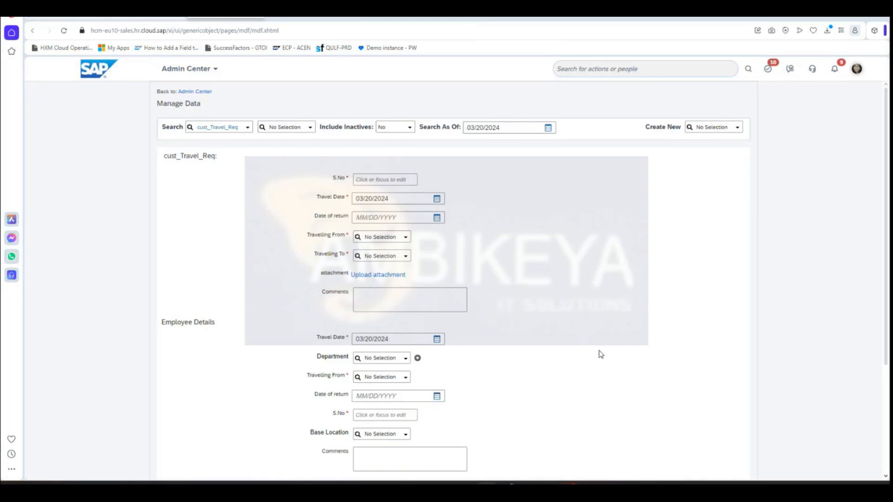
{"action": "scroll", "coordinate": [600, 354], "scroll_direction": "down", "scroll_amount": 2}
{"action": "scroll", "coordinate": [601, 355], "scroll_direction": "up", "scroll_amount": 2}
{"action": "scroll", "coordinate": [601, 355], "scroll_direction": "down", "scroll_amount": 4}
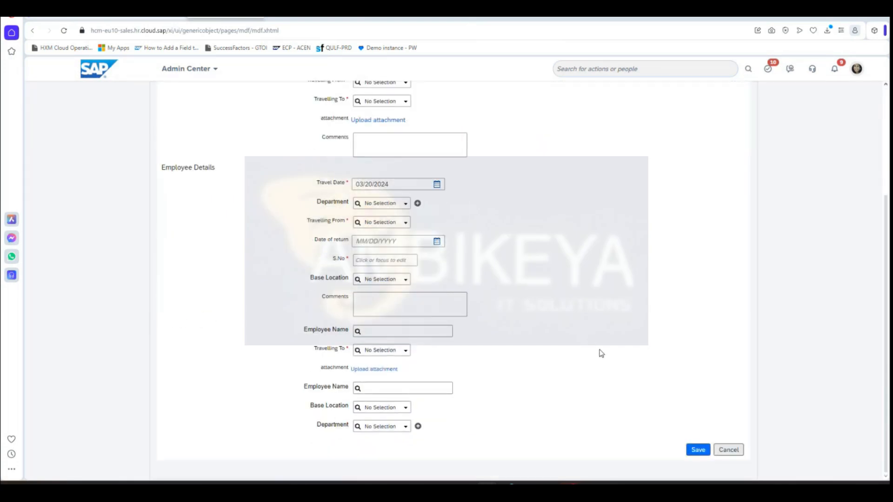
{"action": "scroll", "coordinate": [518, 412], "scroll_direction": "up", "scroll_amount": 5}
{"action": "scroll", "coordinate": [516, 415], "scroll_direction": "down", "scroll_amount": 1}
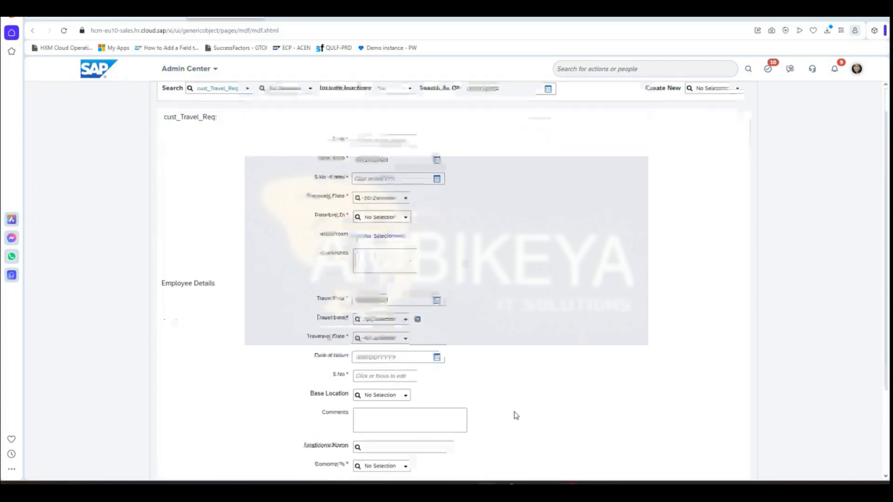
- Compare the cust_Travel_Req record form's fields and Employee Details section with the Travel_UI configuration layout, and cancel the new record
{"action": "scroll", "coordinate": [516, 415], "scroll_direction": "down", "scroll_amount": 2}
{"action": "scroll", "coordinate": [512, 421], "scroll_direction": "down", "scroll_amount": 2}
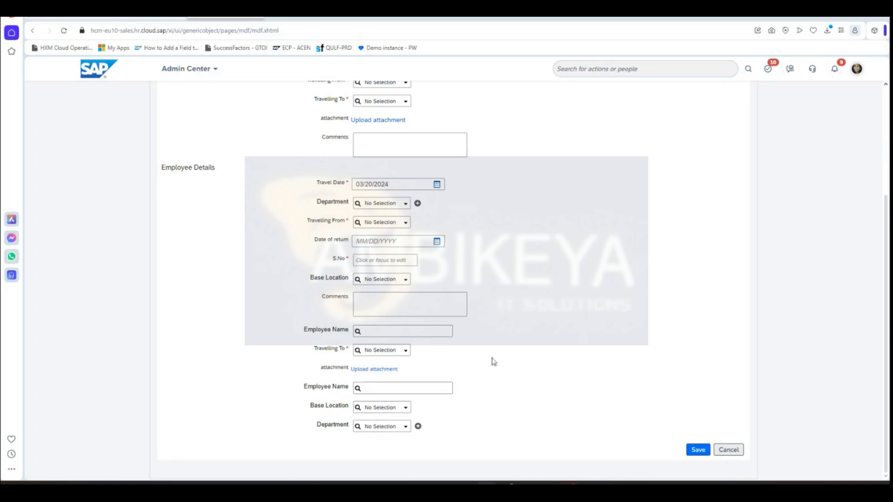
{"action": "scroll", "coordinate": [495, 353], "scroll_direction": "up", "scroll_amount": 5}
{"action": "scroll", "coordinate": [501, 343], "scroll_direction": "down", "scroll_amount": 2}
{"action": "scroll", "coordinate": [501, 343], "scroll_direction": "down", "scroll_amount": 1}
{"action": "left_click", "coordinate": [152, 17]}
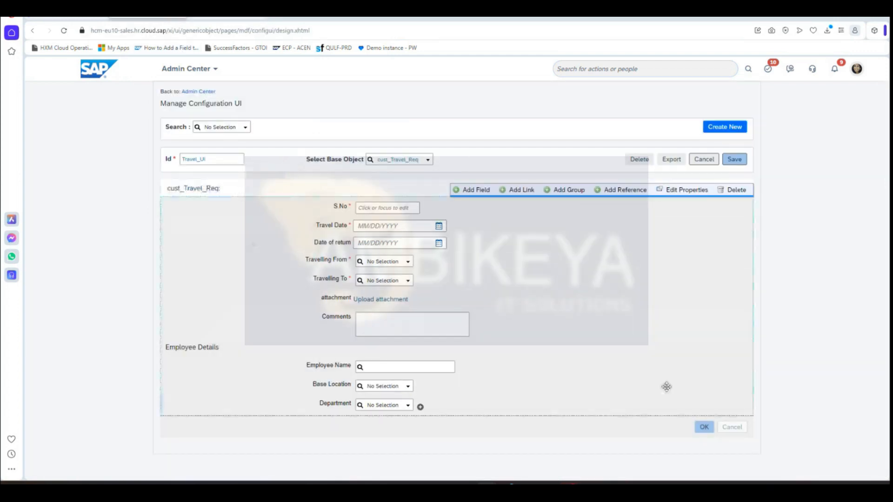
{"action": "left_click", "coordinate": [225, 19]}
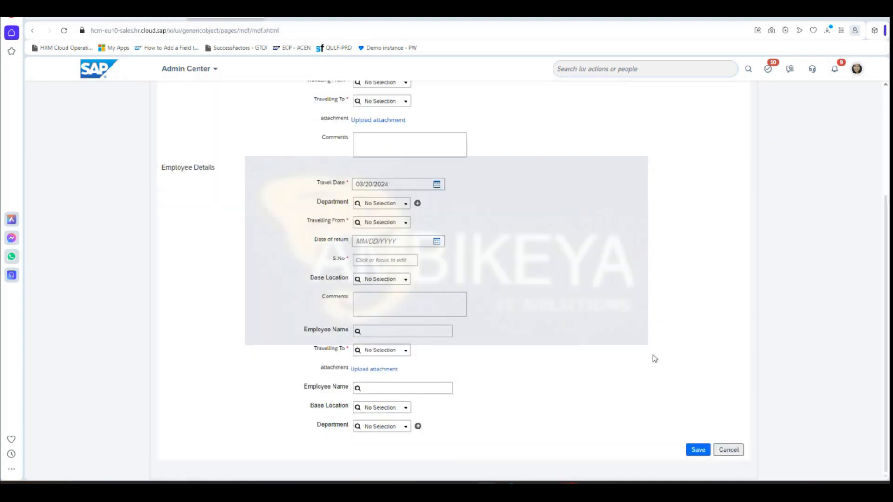
{"action": "left_click", "coordinate": [734, 449]}
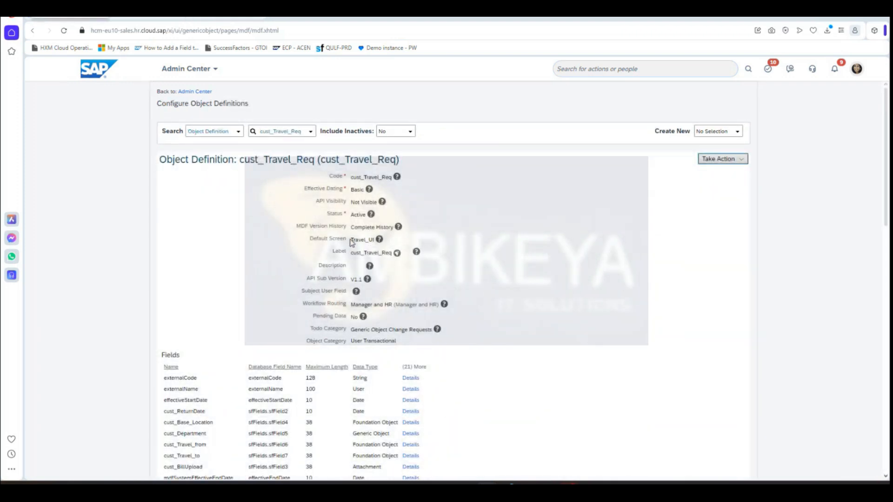
- Examine the cust_Travel_Req object definition, including its Default Screen, Fields list, Security settings and Rules sections
{"action": "left_click_drag", "start_coordinate": [351, 240], "coordinate": [373, 241]}
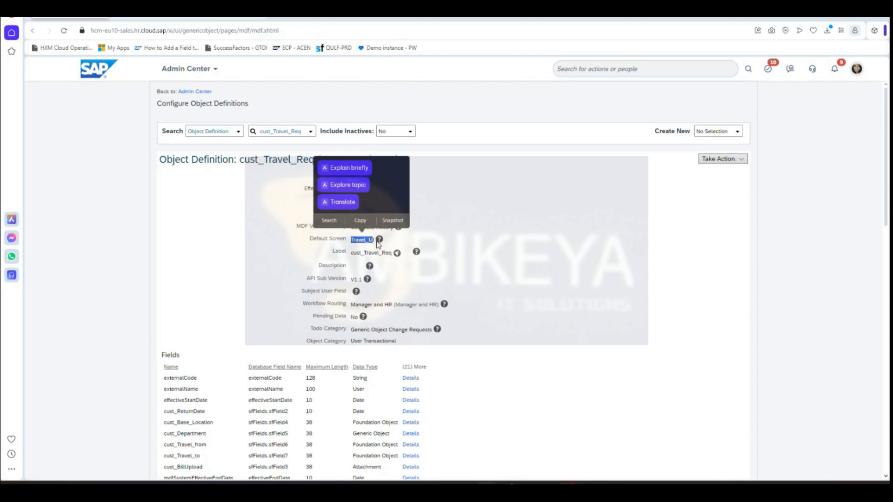
{"action": "left_click", "coordinate": [445, 261]}
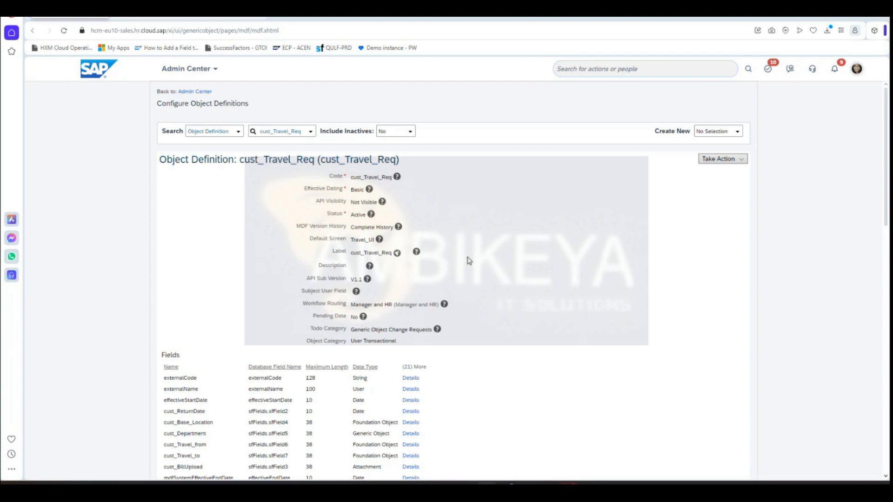
{"action": "scroll", "coordinate": [469, 261], "scroll_direction": "down", "scroll_amount": 5}
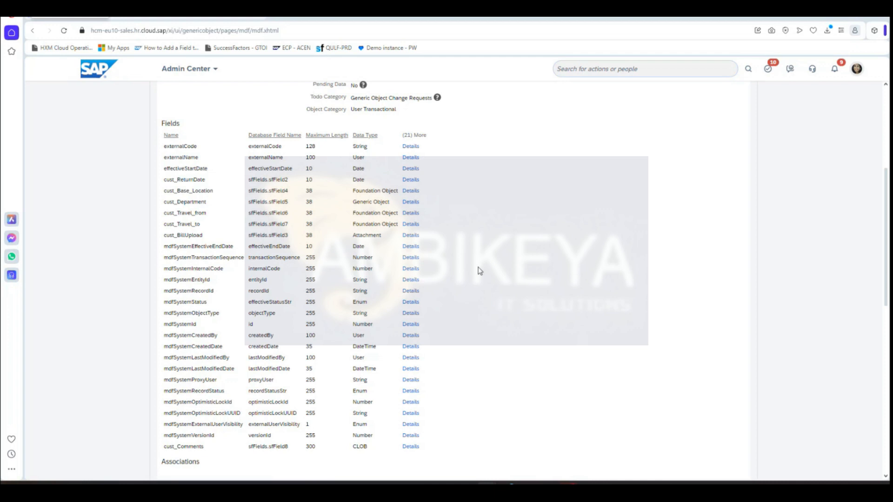
{"action": "scroll", "coordinate": [538, 287], "scroll_direction": "down", "scroll_amount": 5}
{"action": "scroll", "coordinate": [556, 289], "scroll_direction": "up", "scroll_amount": 7}
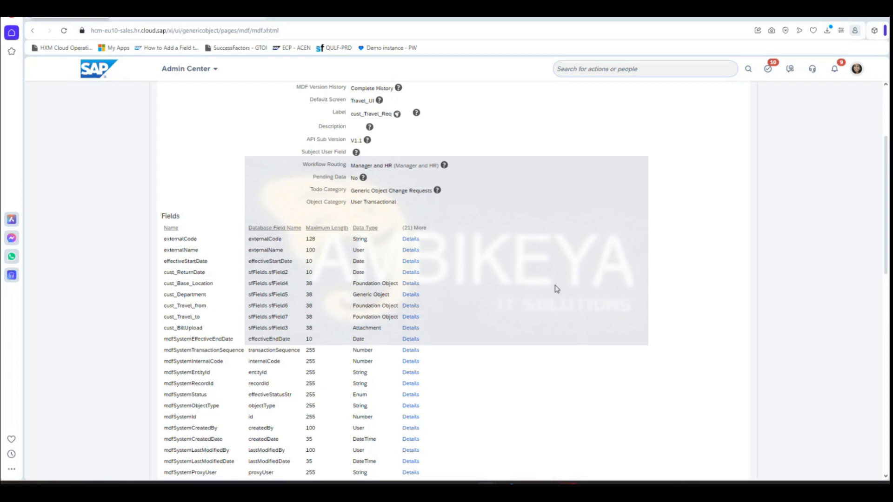
{"action": "scroll", "coordinate": [556, 288], "scroll_direction": "up", "scroll_amount": 3}
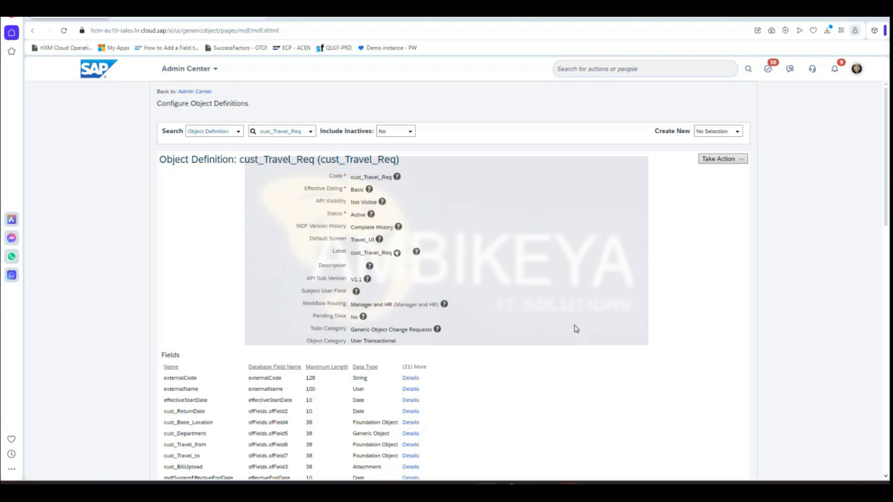
{"action": "scroll", "coordinate": [575, 328], "scroll_direction": "down", "scroll_amount": 4}
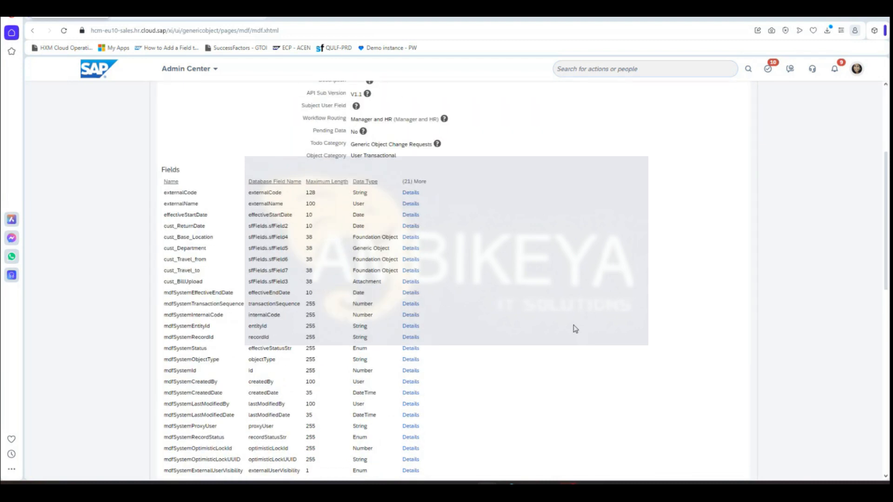
{"action": "scroll", "coordinate": [571, 329], "scroll_direction": "down", "scroll_amount": 7}
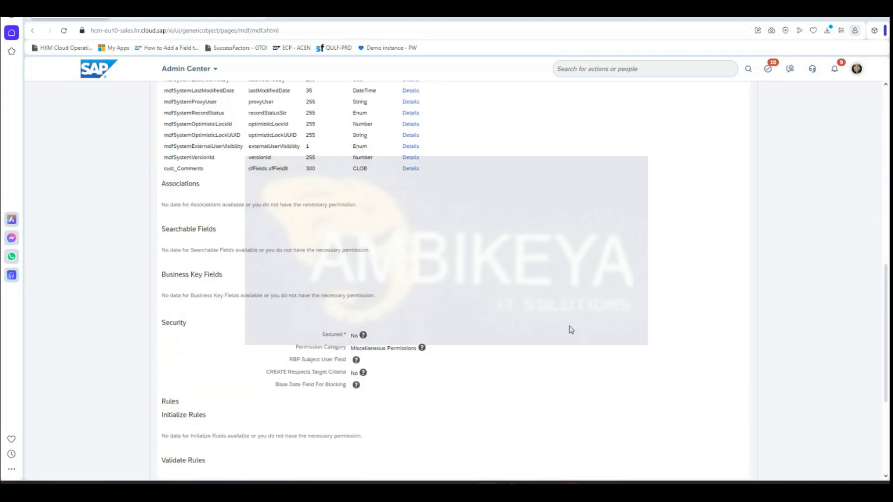
{"action": "scroll", "coordinate": [569, 330], "scroll_direction": "down", "scroll_amount": 3}
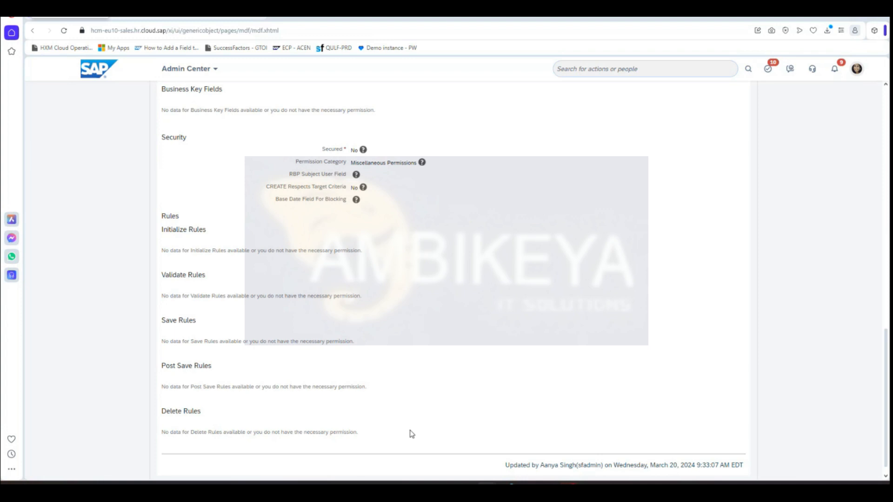
{"action": "scroll", "coordinate": [473, 420], "scroll_direction": "up", "scroll_amount": 7}
{"action": "scroll", "coordinate": [474, 421], "scroll_direction": "up", "scroll_amount": 8}
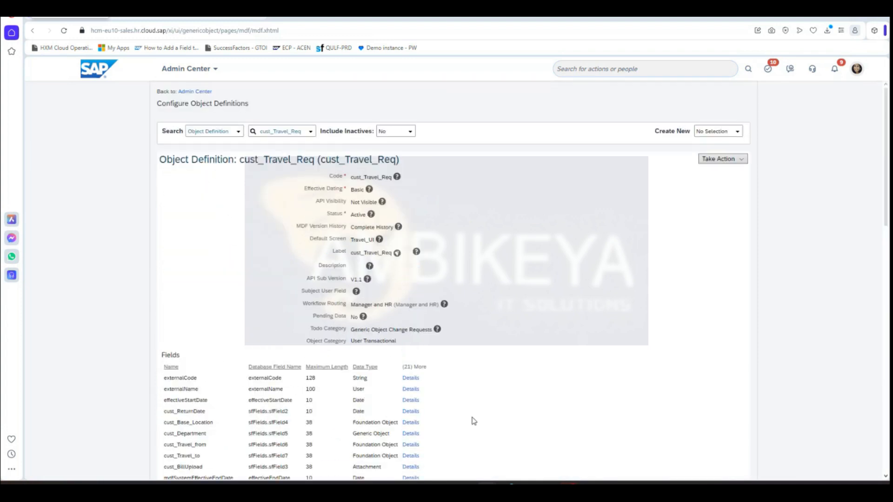